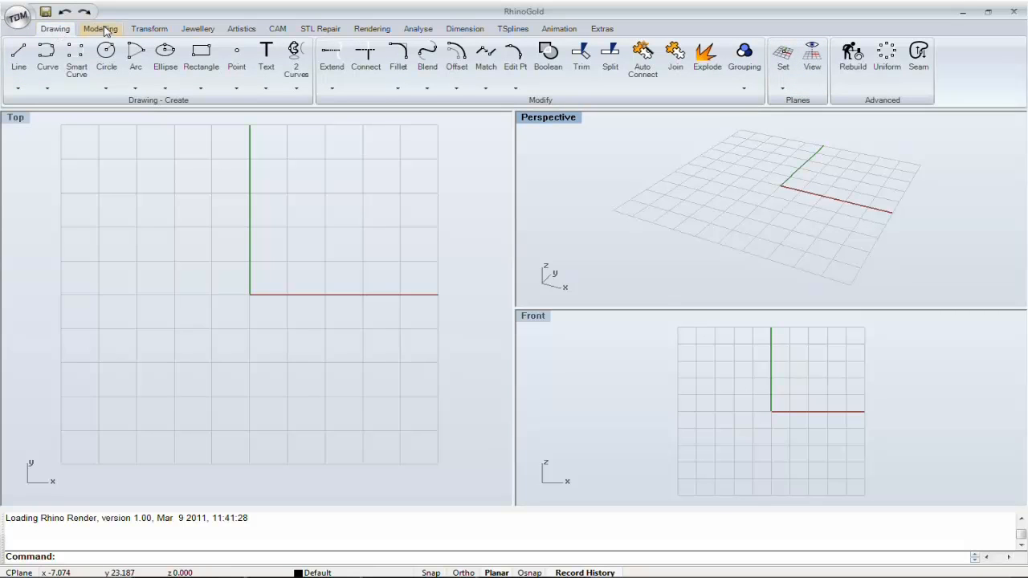
- Review the available drawing, modelling, transform, jewellery, artistic and CAM tools
left_click(100, 29)
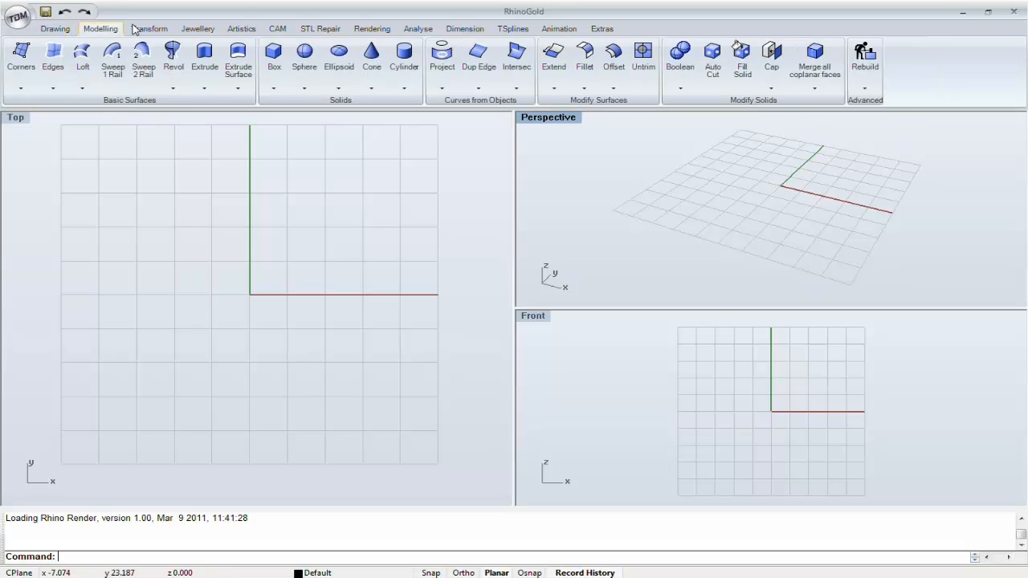
left_click(146, 29)
left_click(45, 29)
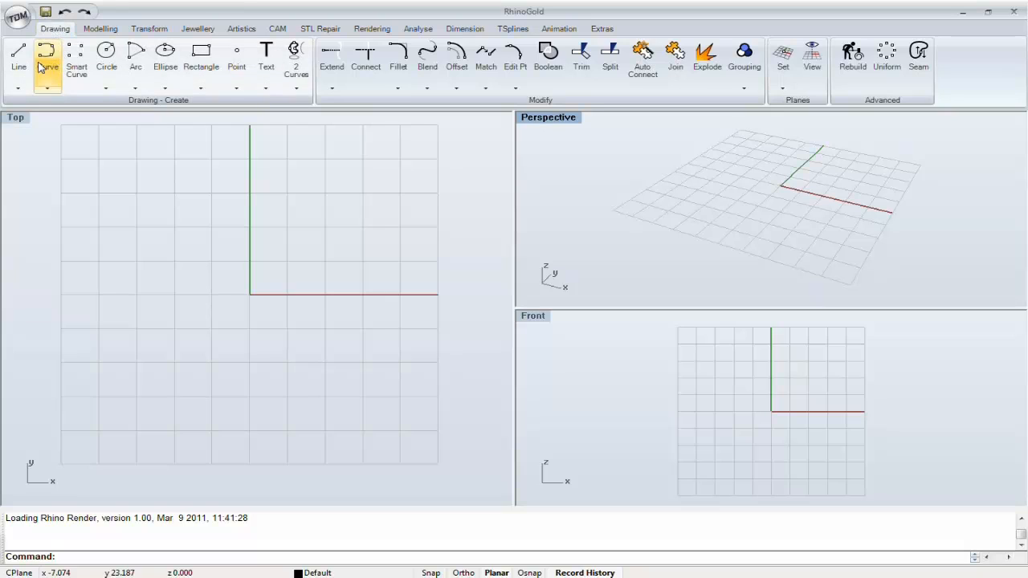
left_click(101, 29)
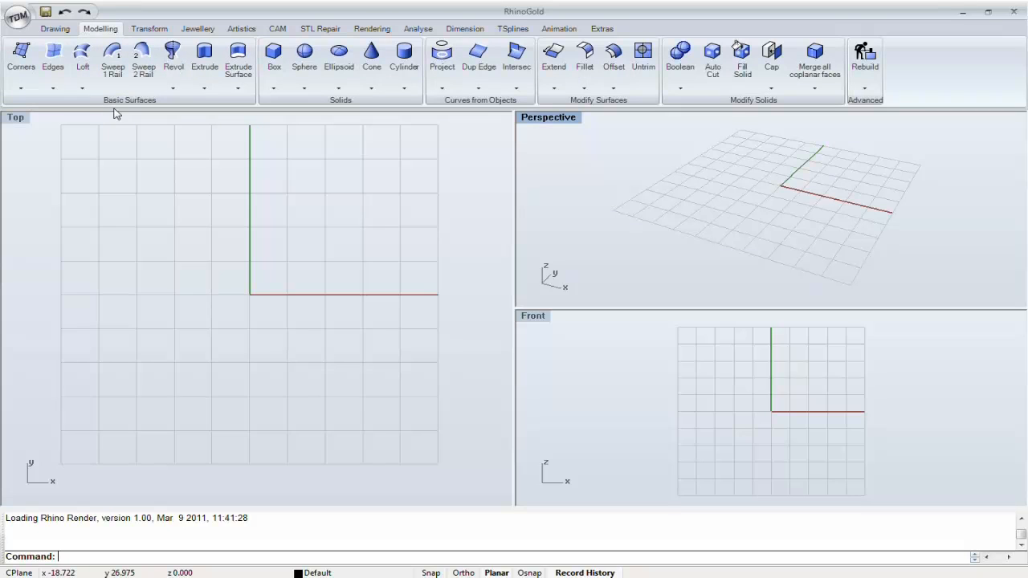
left_click(148, 29)
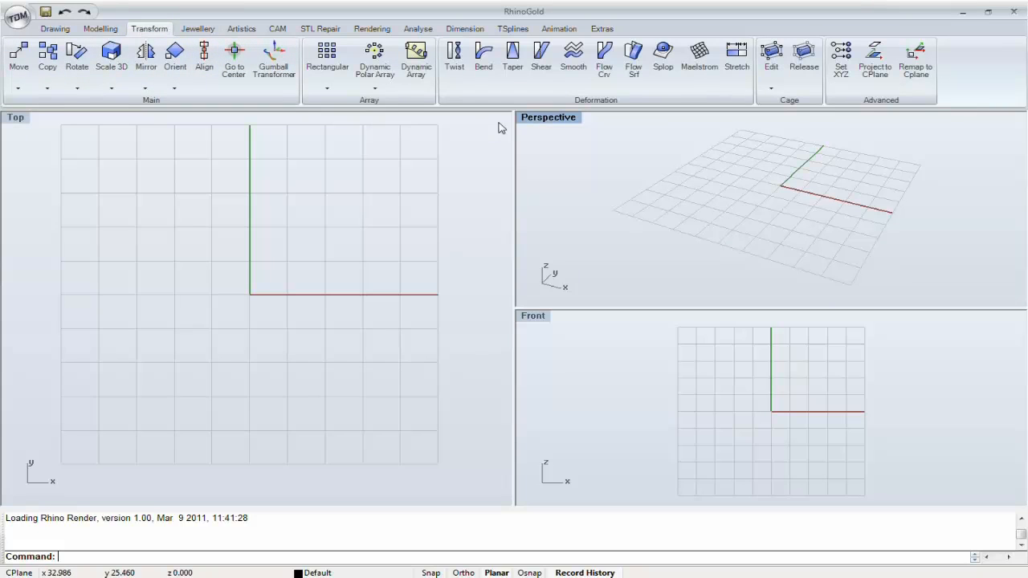
left_click(199, 29)
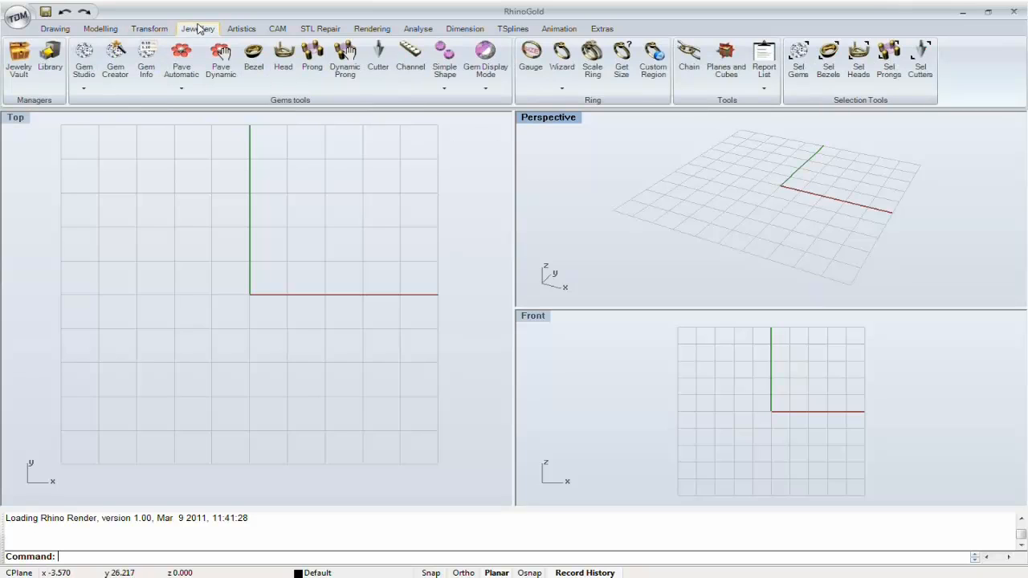
left_click(240, 34)
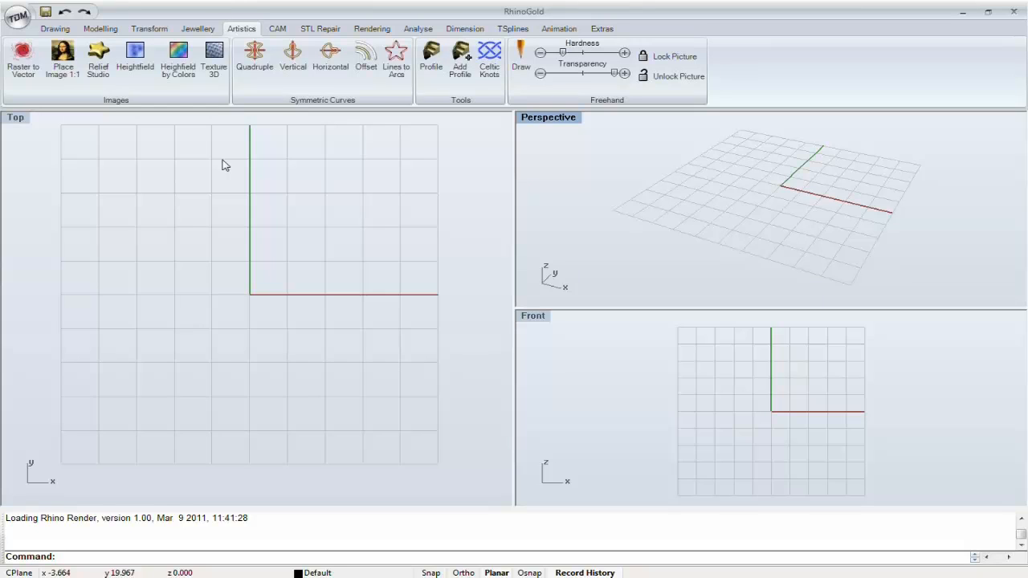
left_click(280, 29)
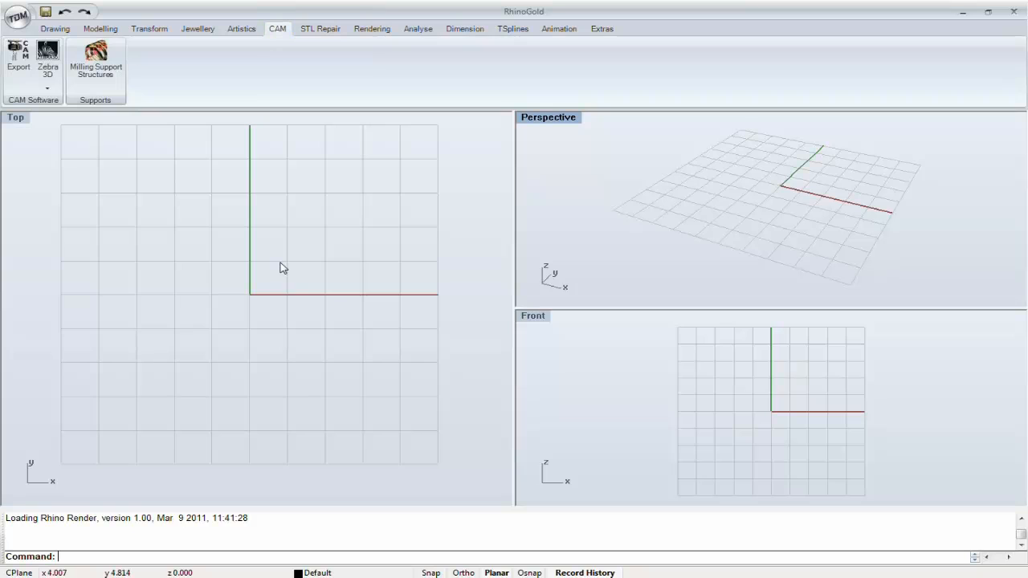
- Review the STL repair, rendering, analysis, dimension, T-Splines, animation and extras tools, ending with the drawing tools
left_click(320, 32)
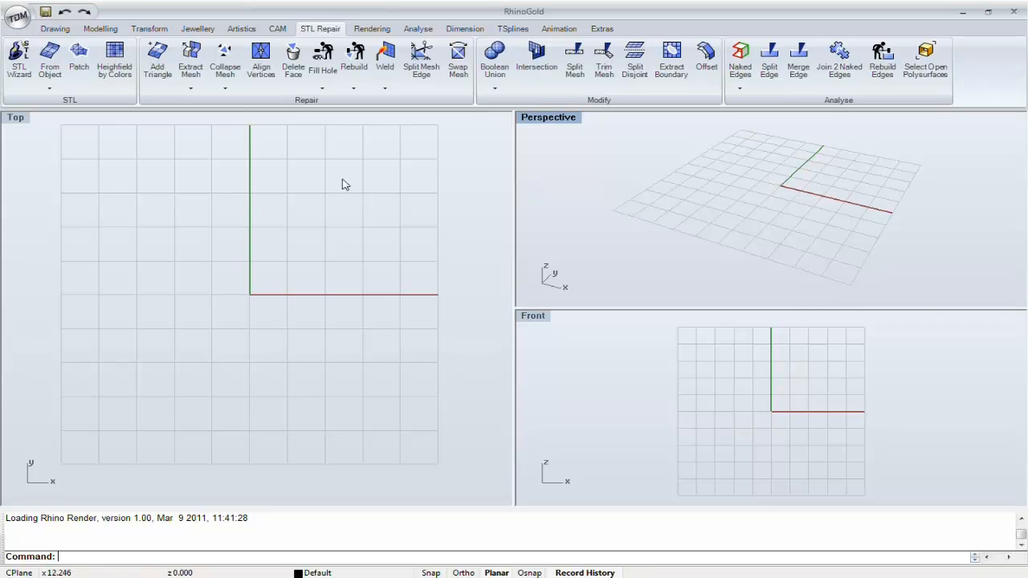
left_click(373, 30)
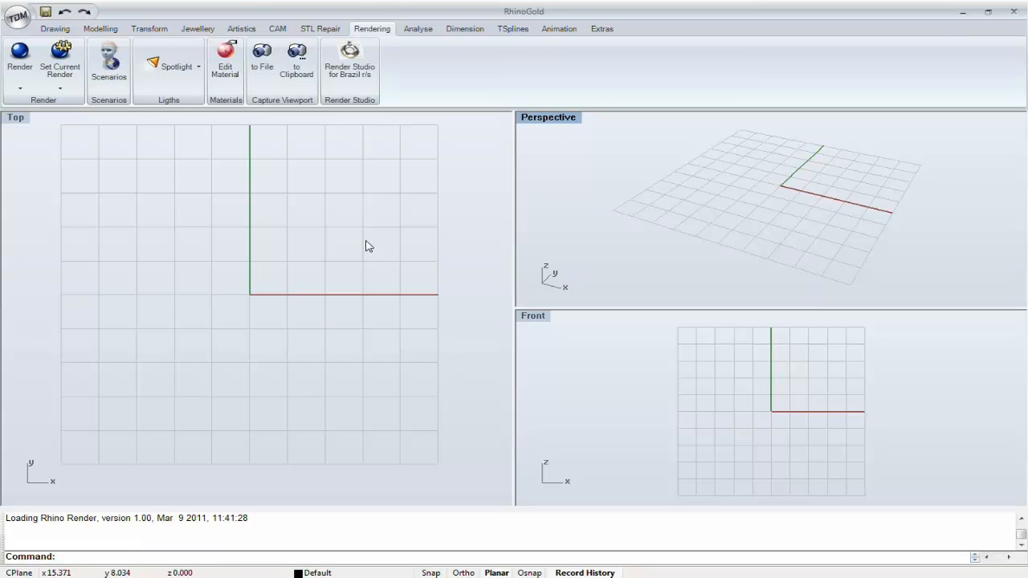
left_click(422, 30)
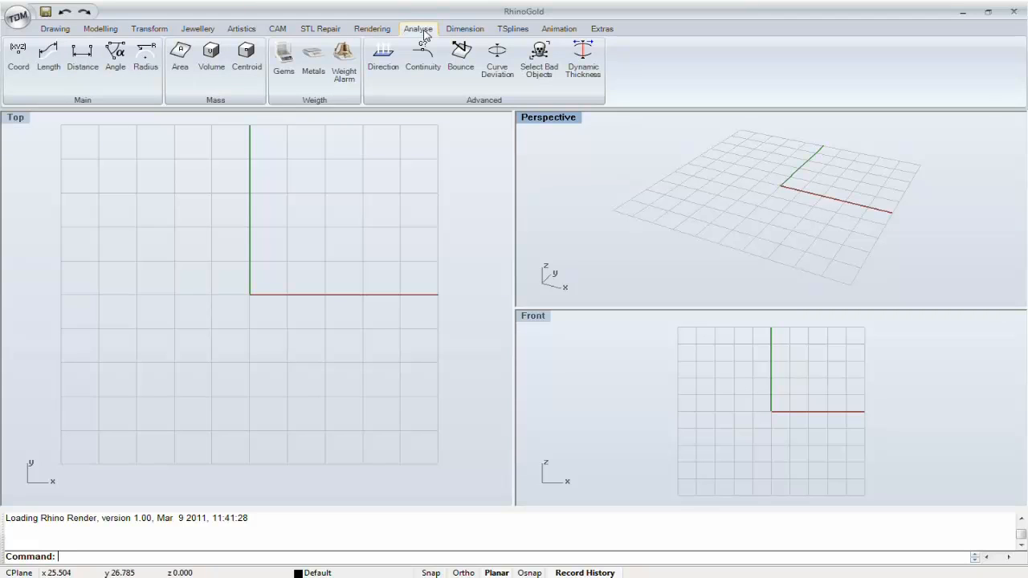
left_click(464, 31)
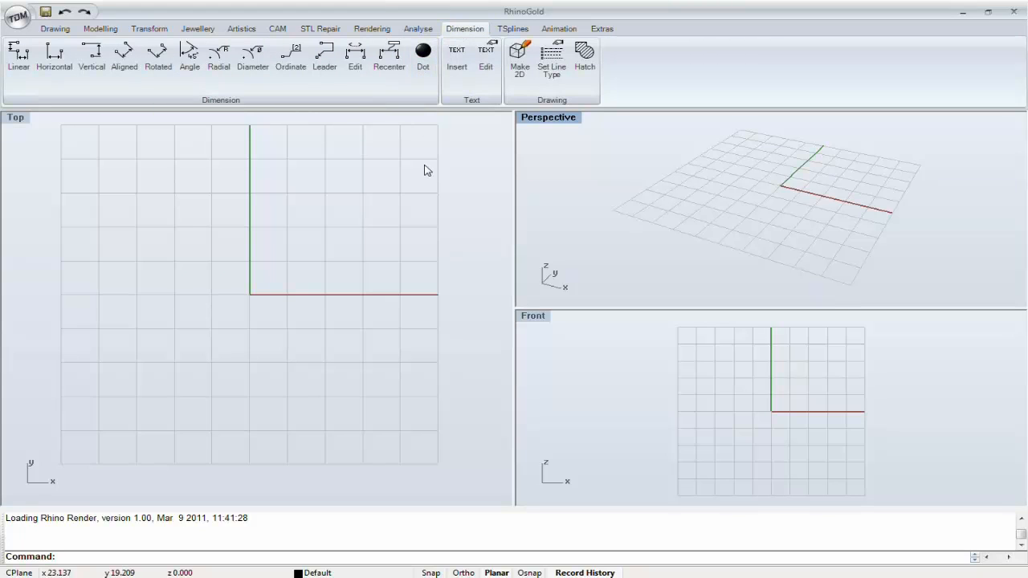
left_click(515, 29)
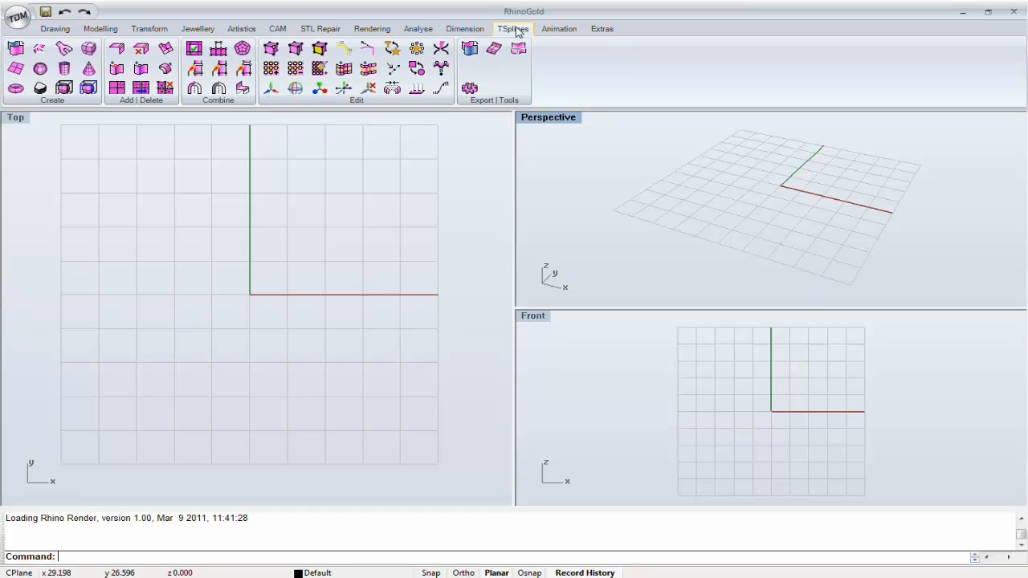
left_click(562, 32)
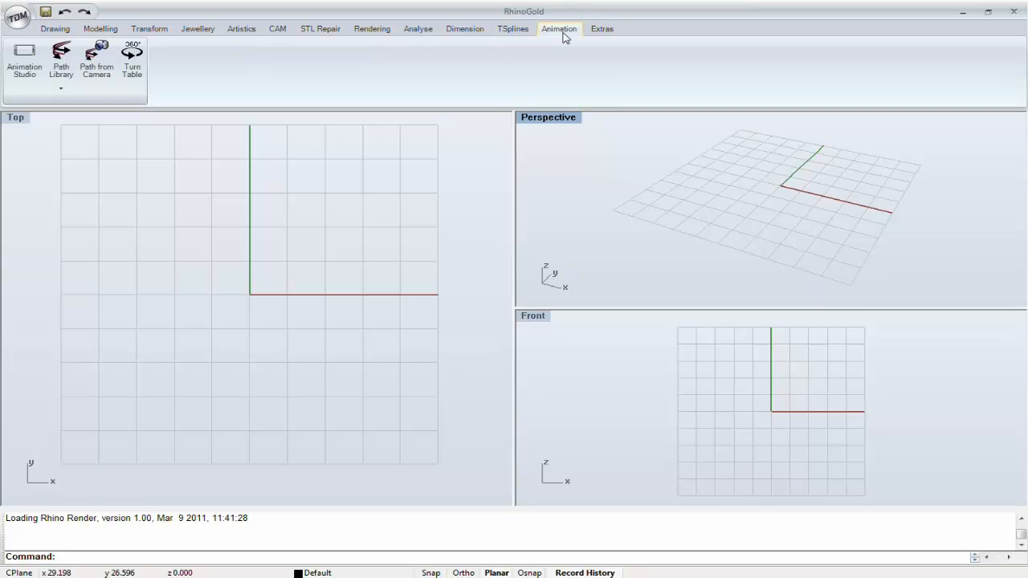
left_click(604, 30)
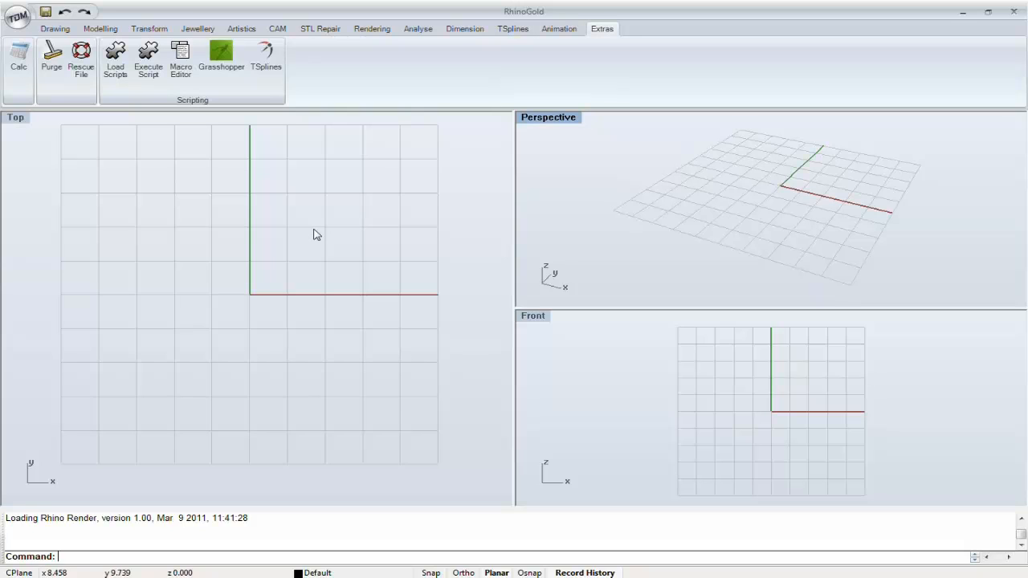
left_click(49, 28)
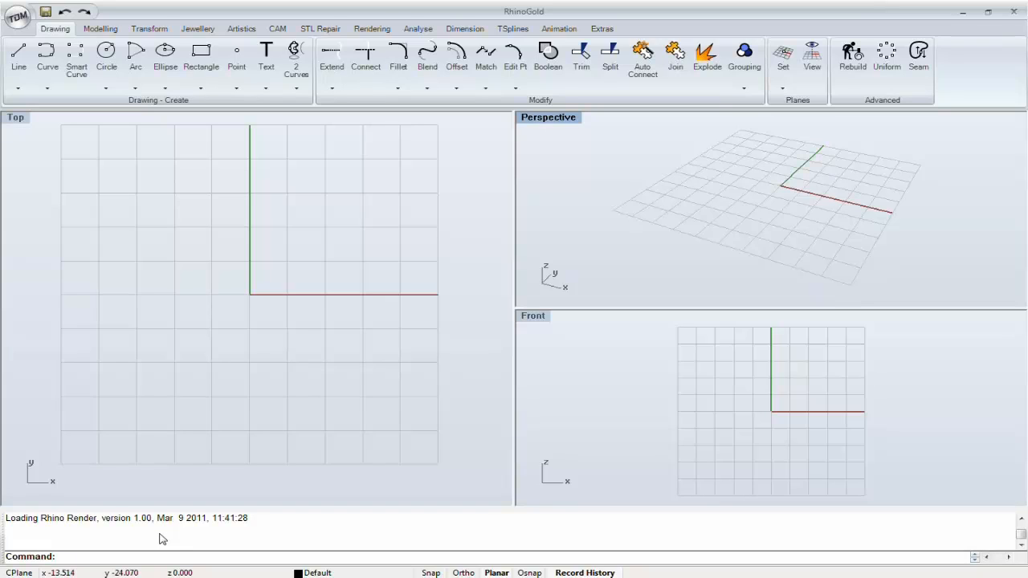
left_click(220, 351)
- Open the Browser and examine its Render materials, including the Metal folder, and its Library, ending in the Explorer
left_click(14, 18)
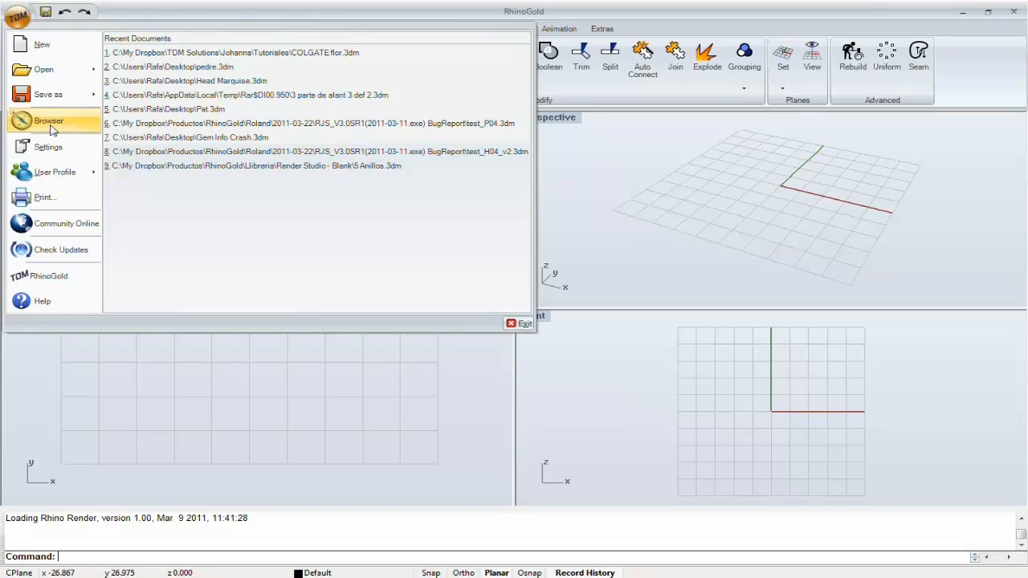
left_click(49, 122)
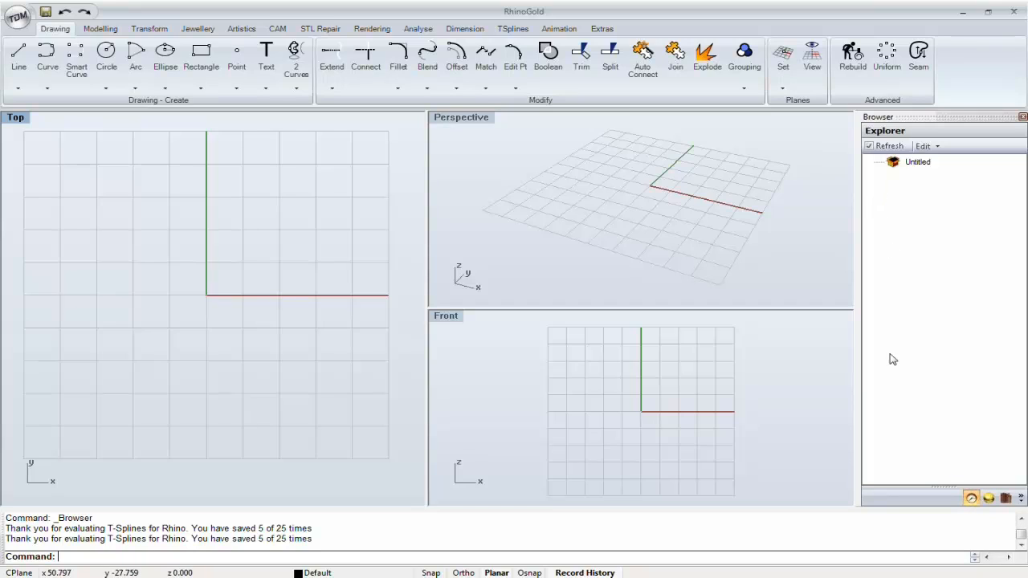
left_click(988, 499)
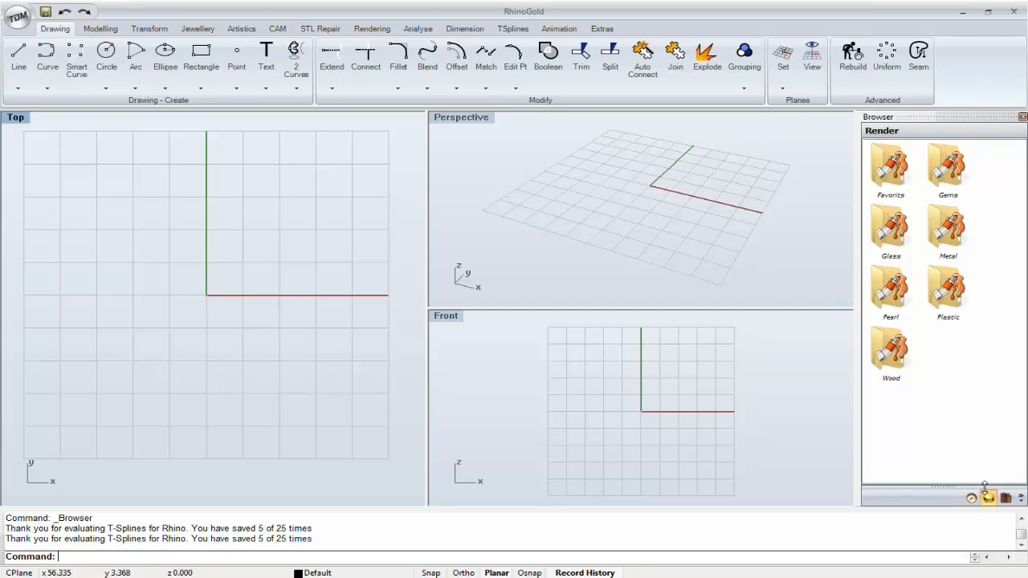
double_click(935, 221)
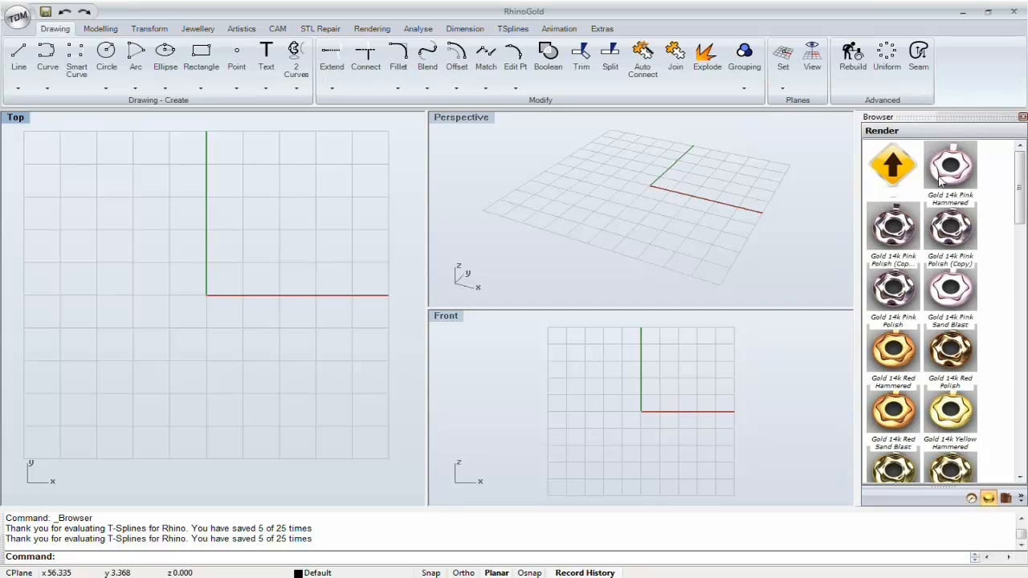
double_click(901, 189)
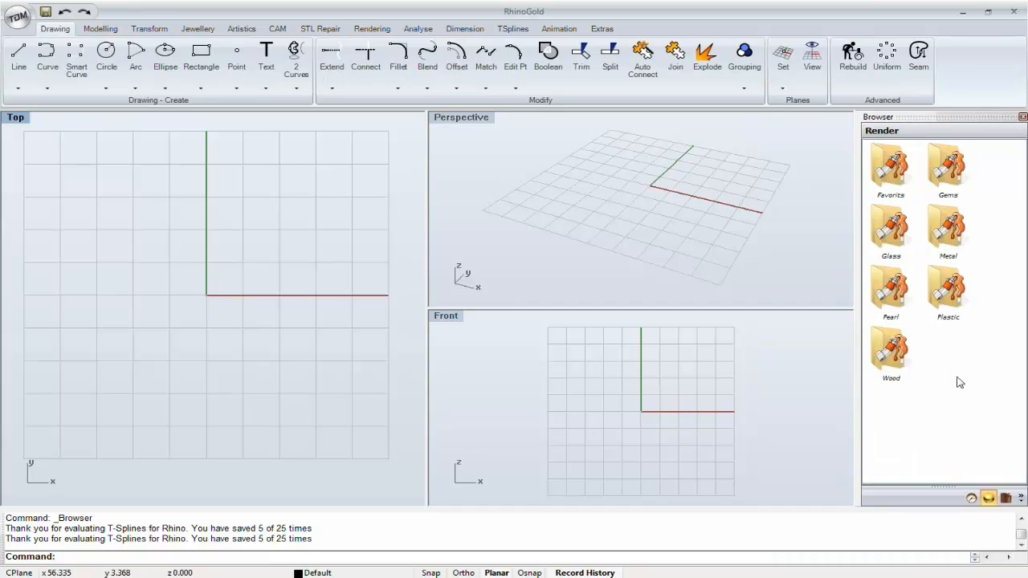
left_click(1006, 498)
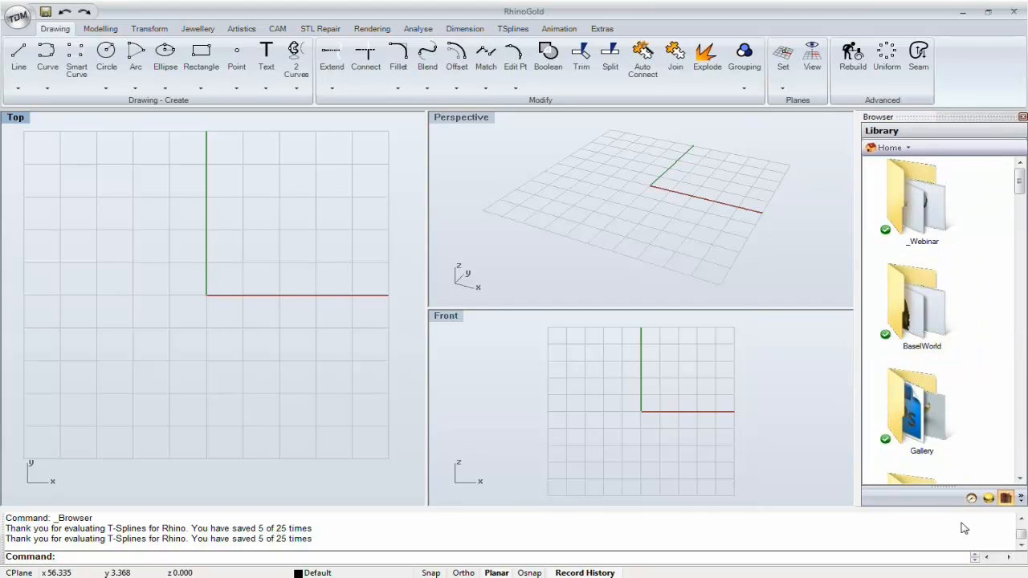
left_click(971, 498)
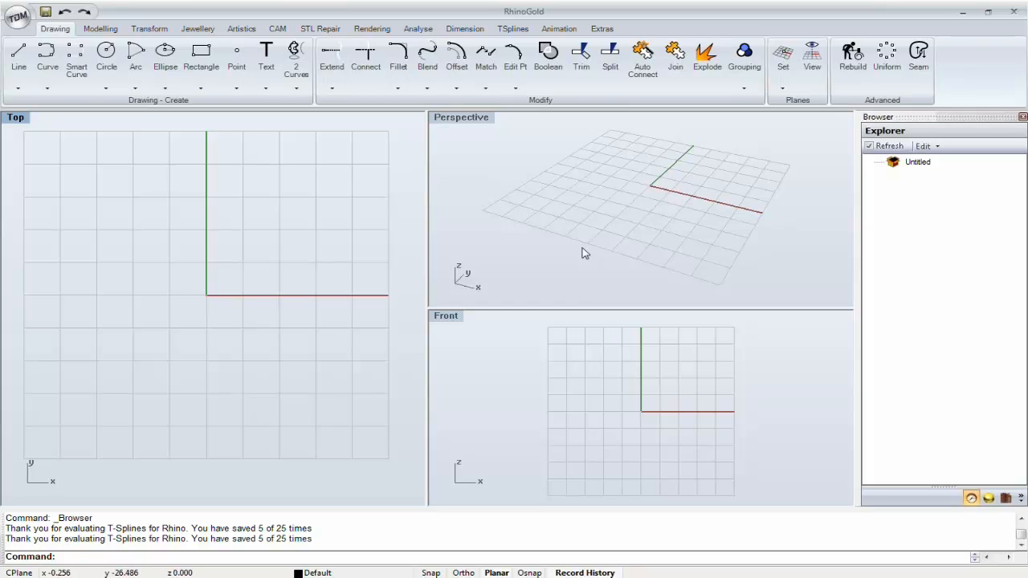
- Maximize the Perspective viewport and view the grid from a steeper angle
left_click(476, 120)
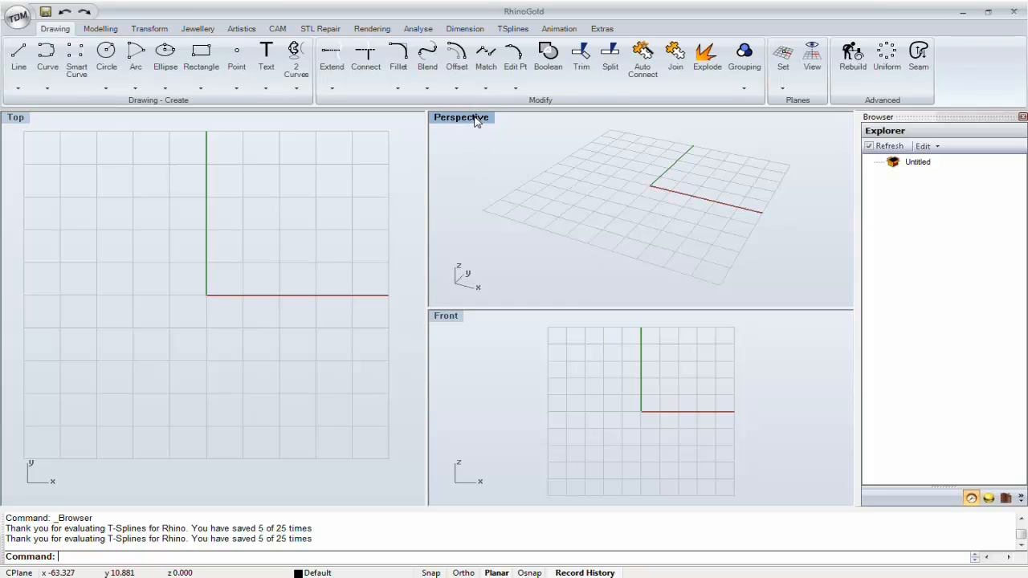
double_click(475, 120)
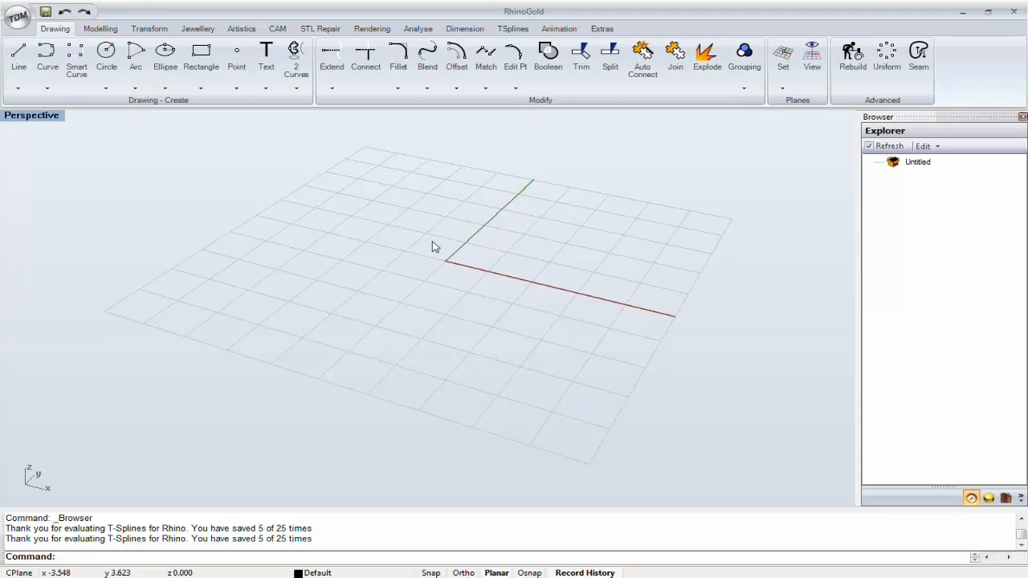
mouse_move(433, 246)
right_mouse_down()
mouse_move(452, 277)
mouse_move(482, 254)
mouse_move(423, 282)
mouse_move(443, 335)
mouse_move(436, 314)
mouse_move(259, 191)
right_mouse_up()
- Start Gem Studio, move its dialog clear of the origin and choose the round gem cut
left_click(210, 29)
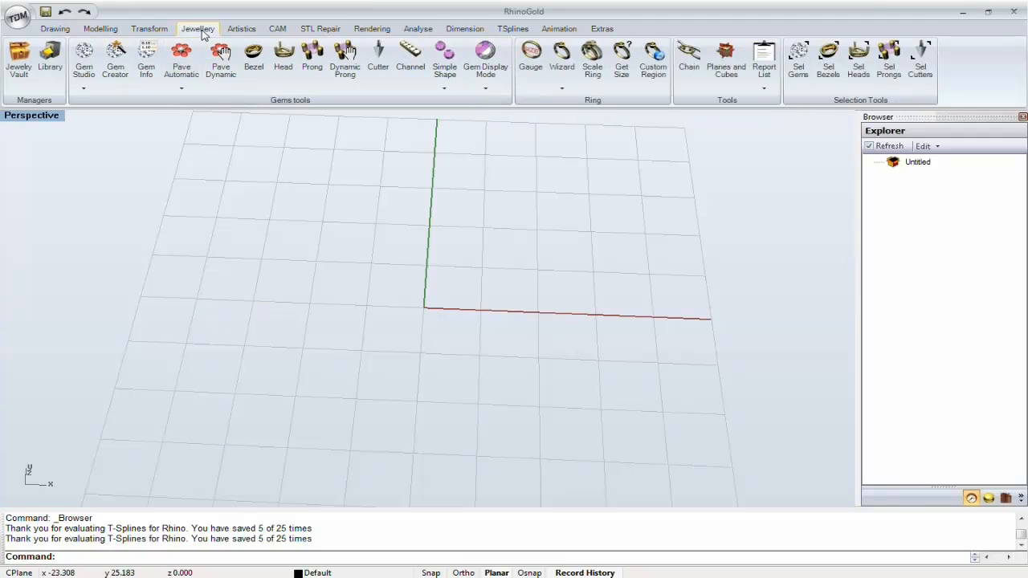
left_click(84, 72)
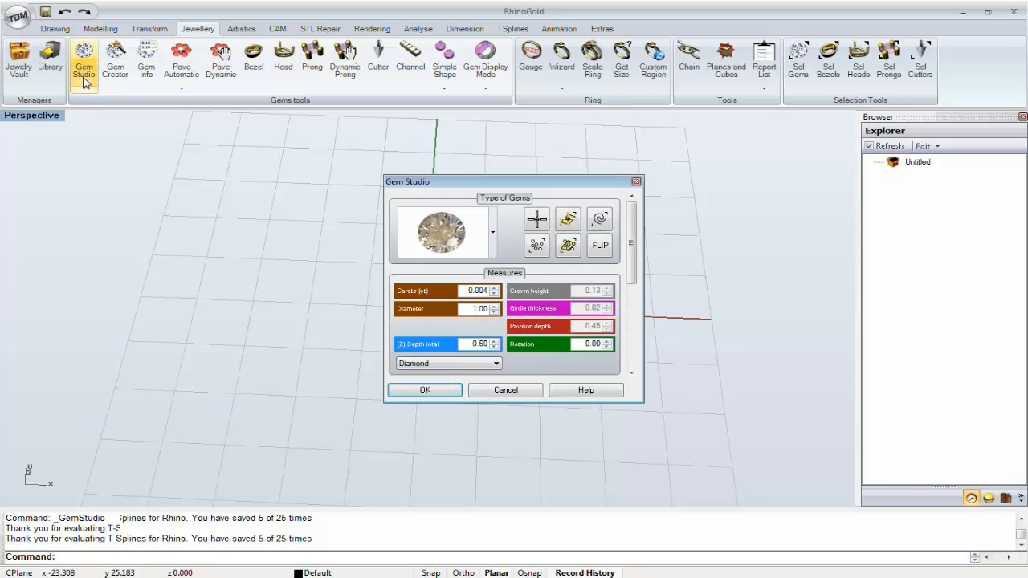
left_click_drag(437, 188, 119, 155)
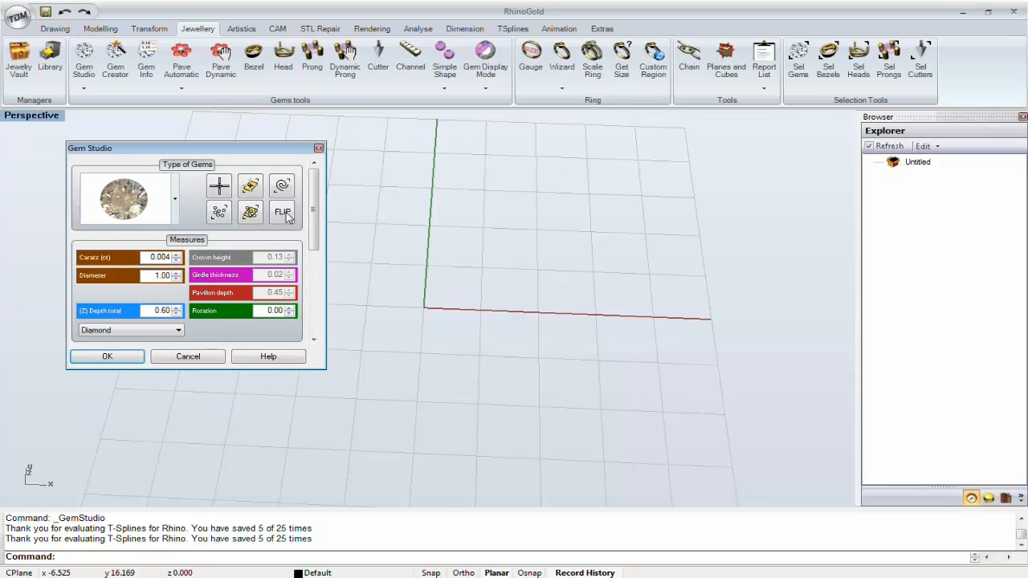
right_click_drag(461, 324, 535, 305)
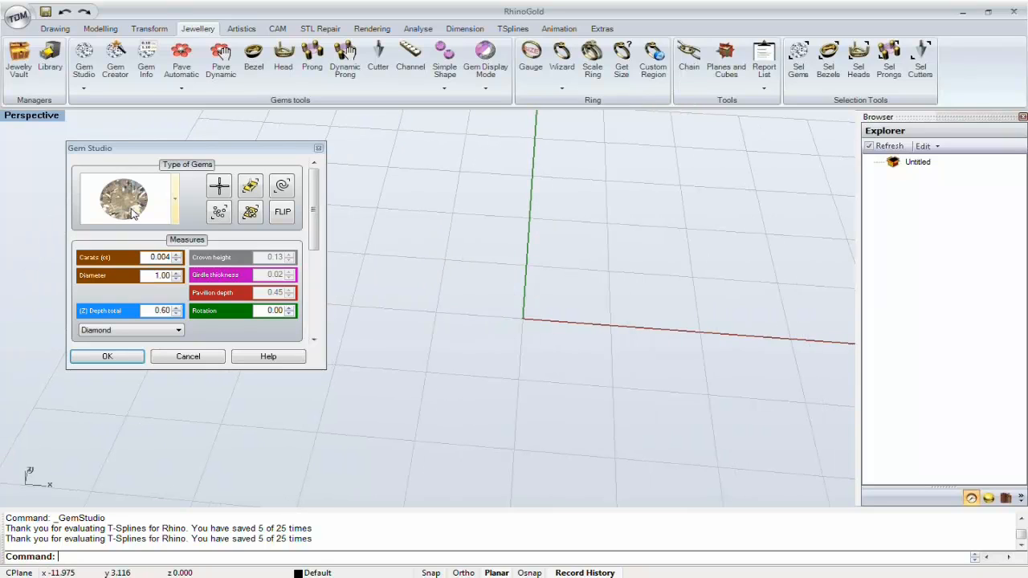
left_click(132, 210)
scroll(120, 132, "down", 3)
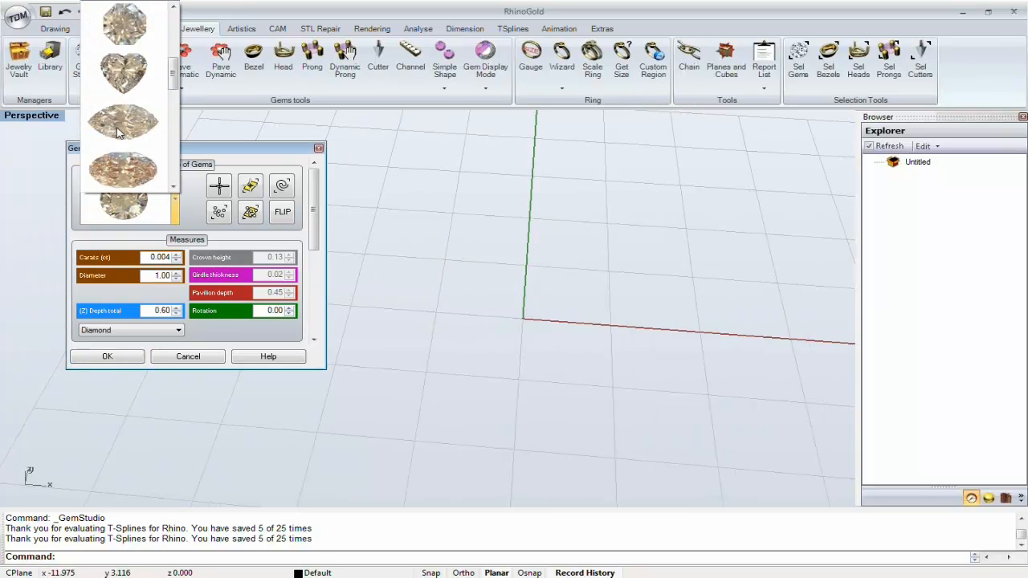
scroll(118, 132, "up", 3)
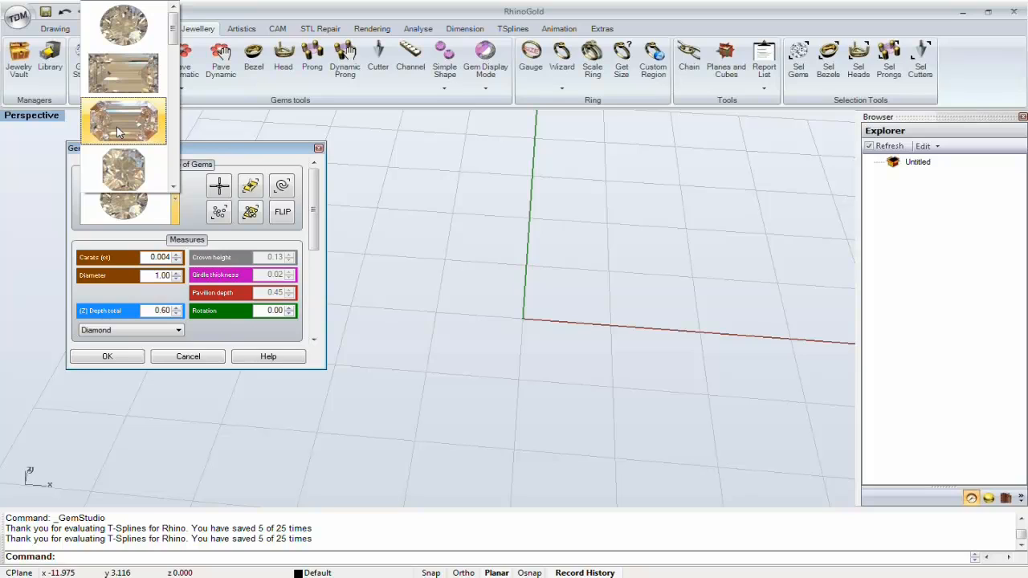
scroll(118, 109, "up", 2)
left_click(124, 40)
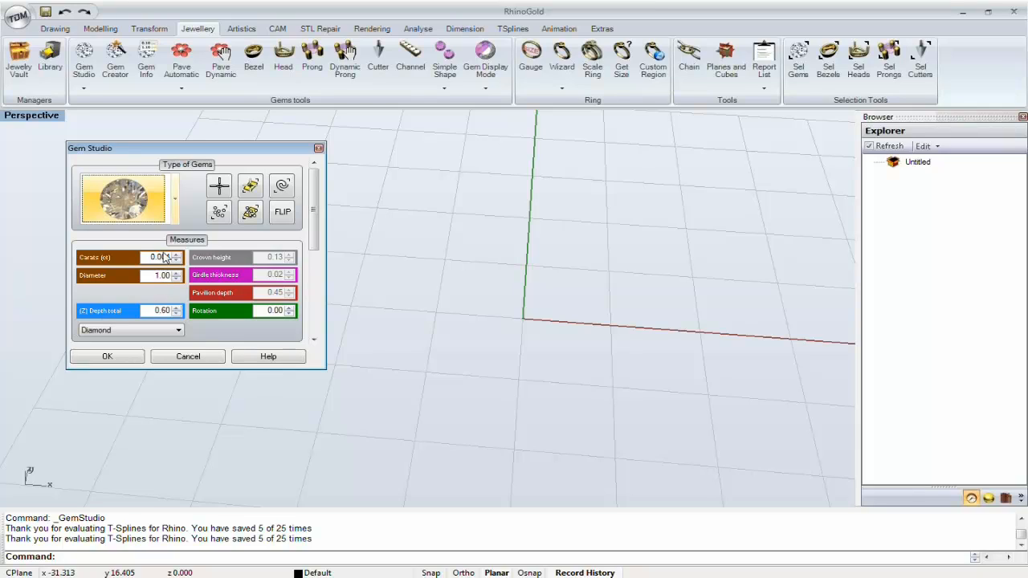
- Set the diamond's weight to 1 carat and place one gem by point at about x -9, y 10
double_click(160, 257)
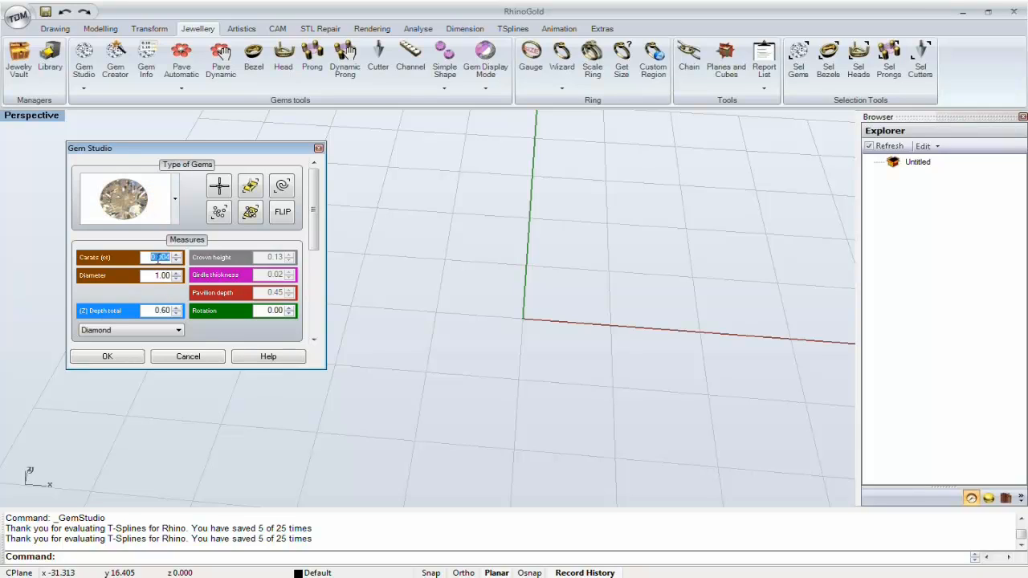
type("1")
left_click(157, 275)
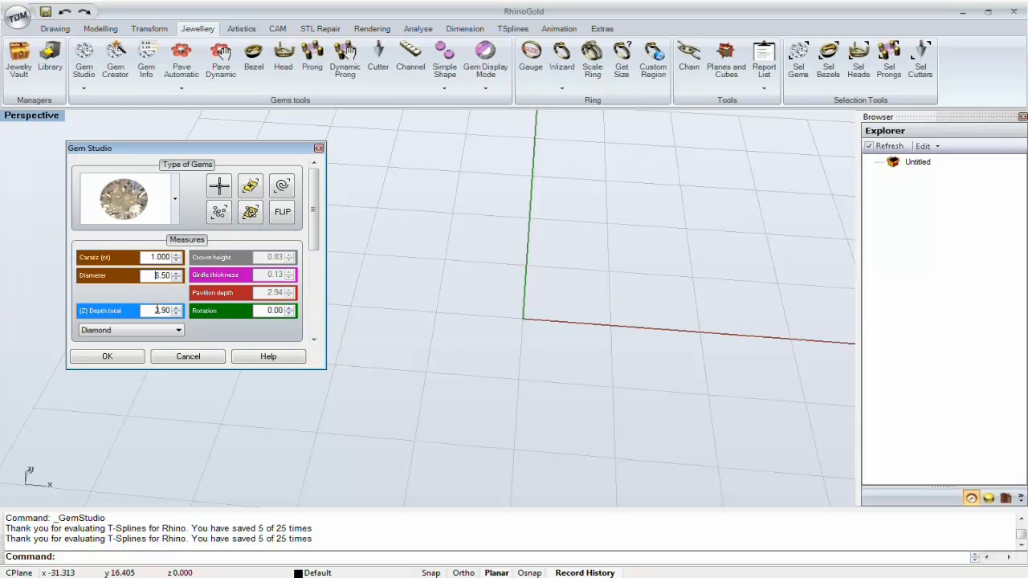
left_click(219, 185)
left_click(396, 212)
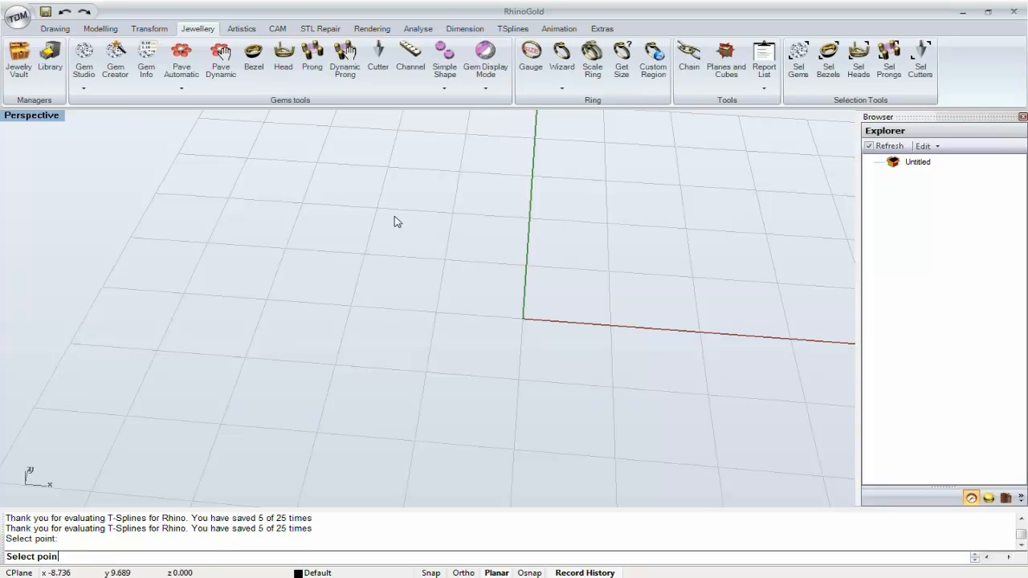
right_click(345, 278)
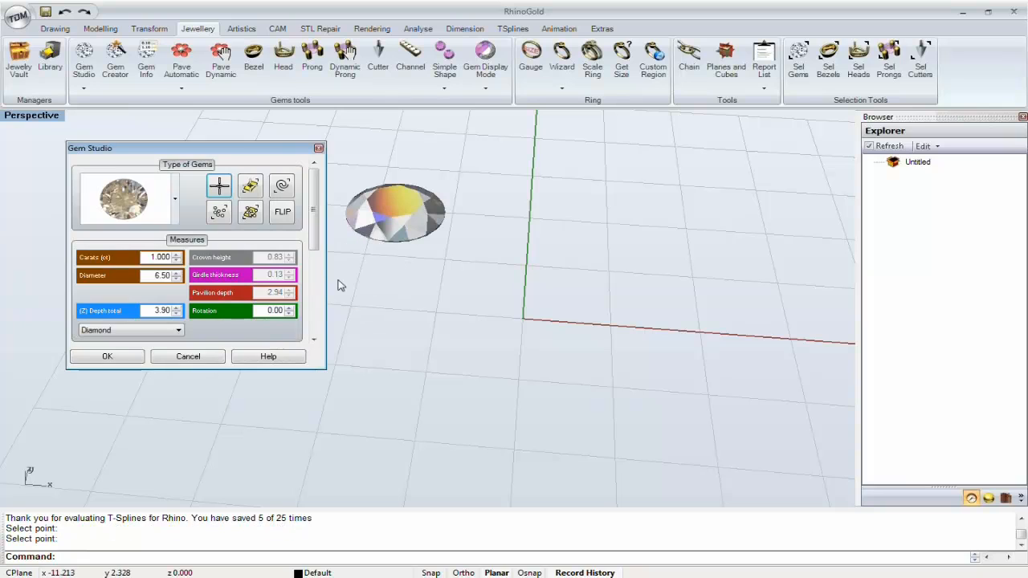
- Accept the round diamond in Gem Studio, then select it and move it to the origin with GoToCenter
left_click(108, 358)
right_click_drag(361, 259, 391, 285)
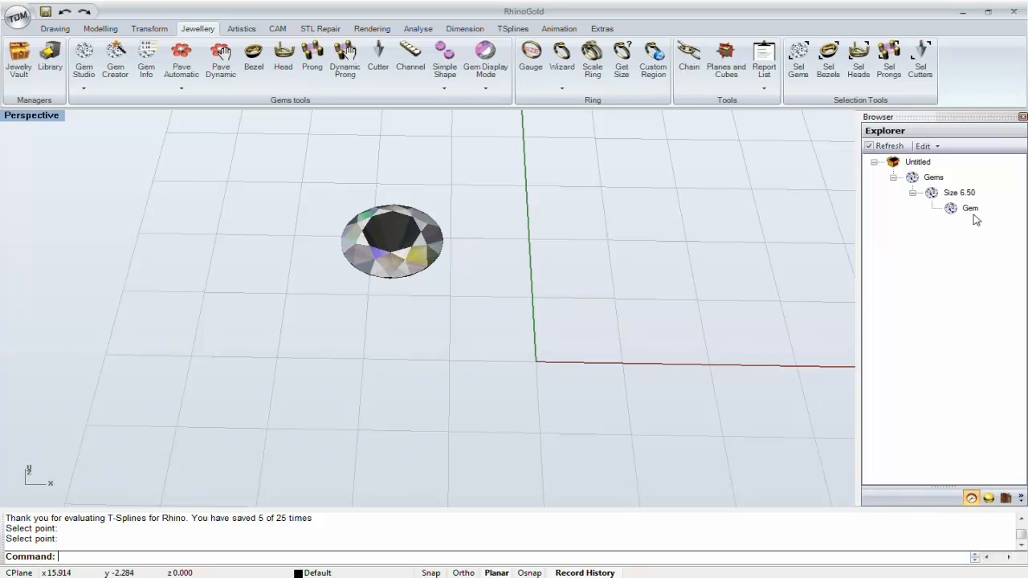
mouse_move(461, 286)
right_mouse_down()
mouse_move(449, 236)
mouse_move(447, 286)
right_mouse_up()
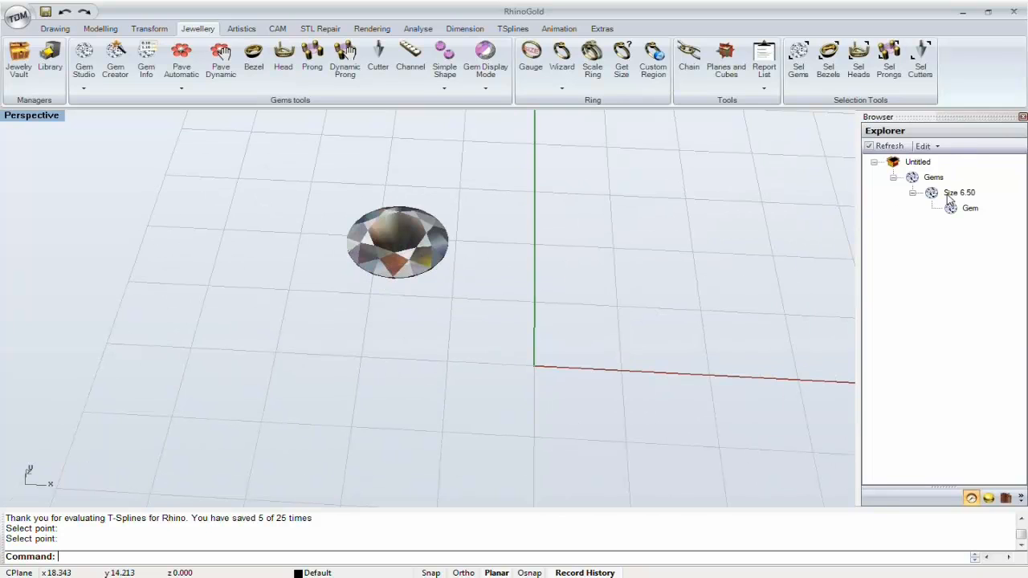
right_click_drag(424, 237, 365, 227, "shift")
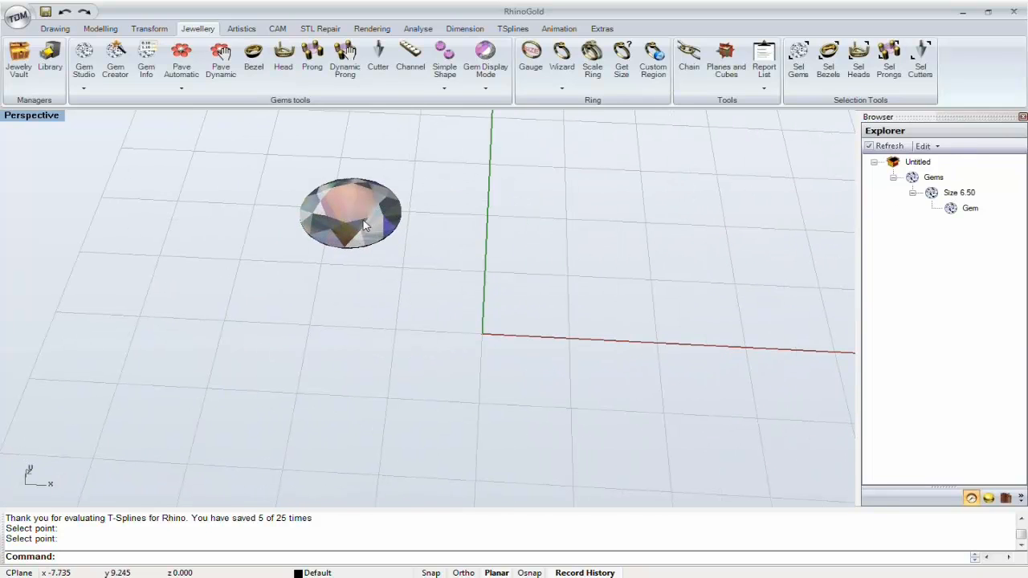
left_click(366, 227)
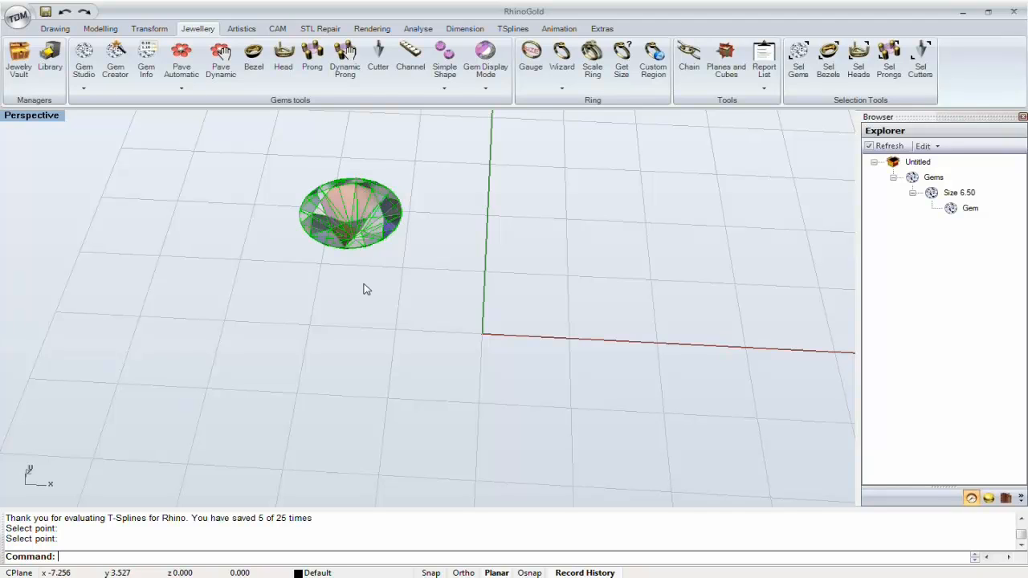
key("Home")
key("Escape")
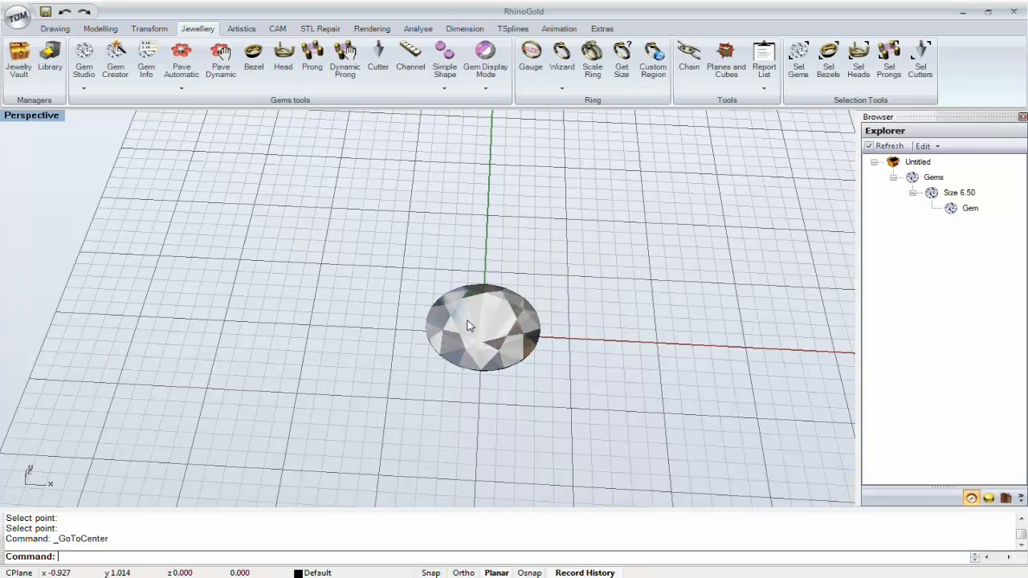
- Move the diamond away from the origin freehand and centre it again with GoToCenter
left_click_drag(470, 326, 360, 204)
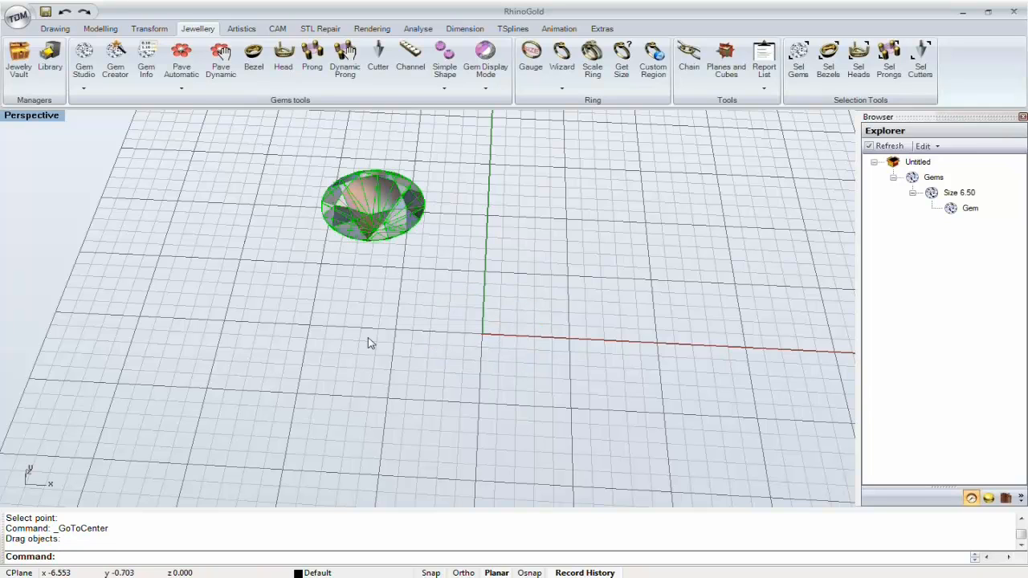
key("Home")
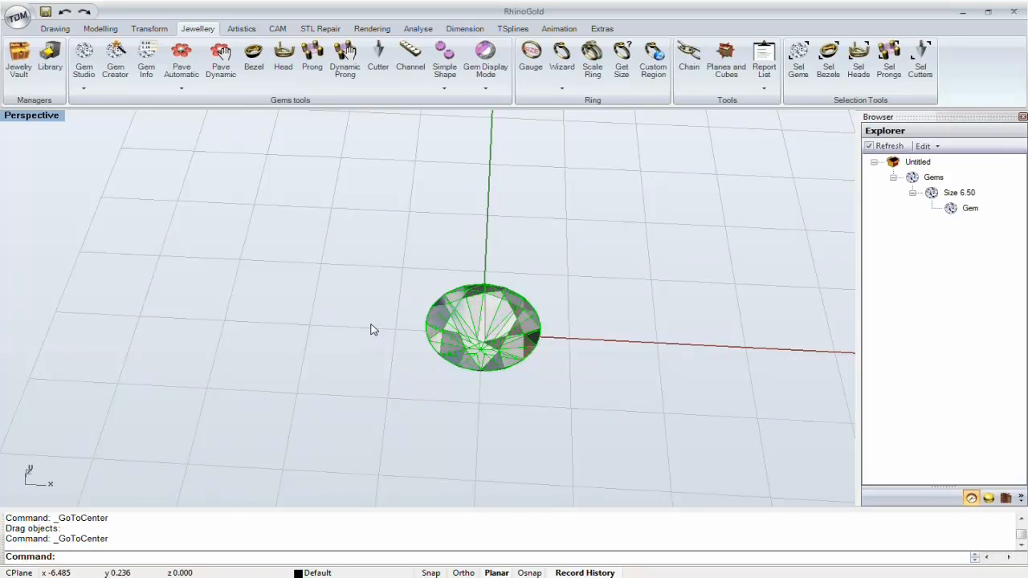
left_click(371, 319)
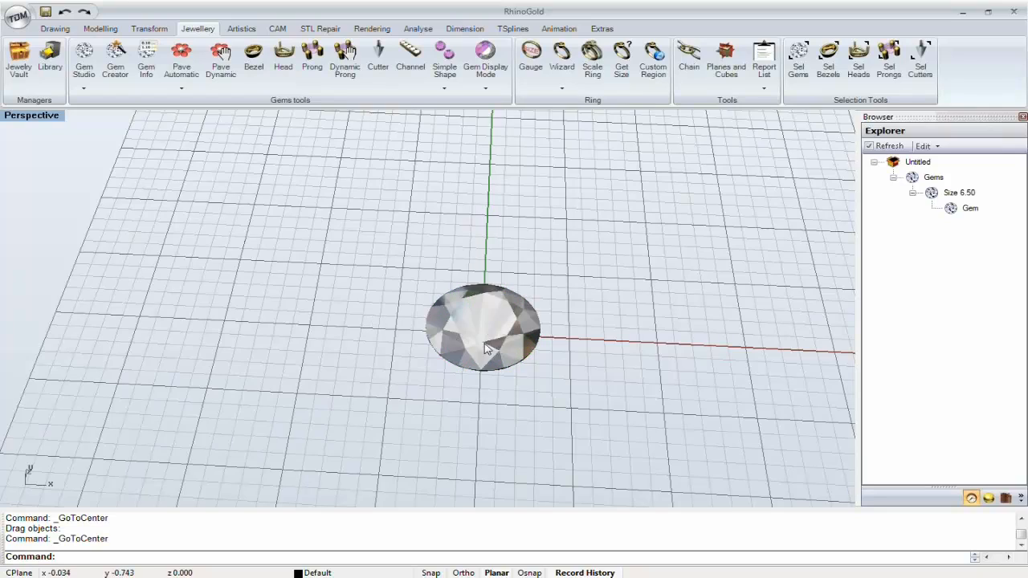
- Start Head Studio, move its dialog clear of the diamond and select the diamond as the gem for the head
right_click_drag(500, 334, 484, 318)
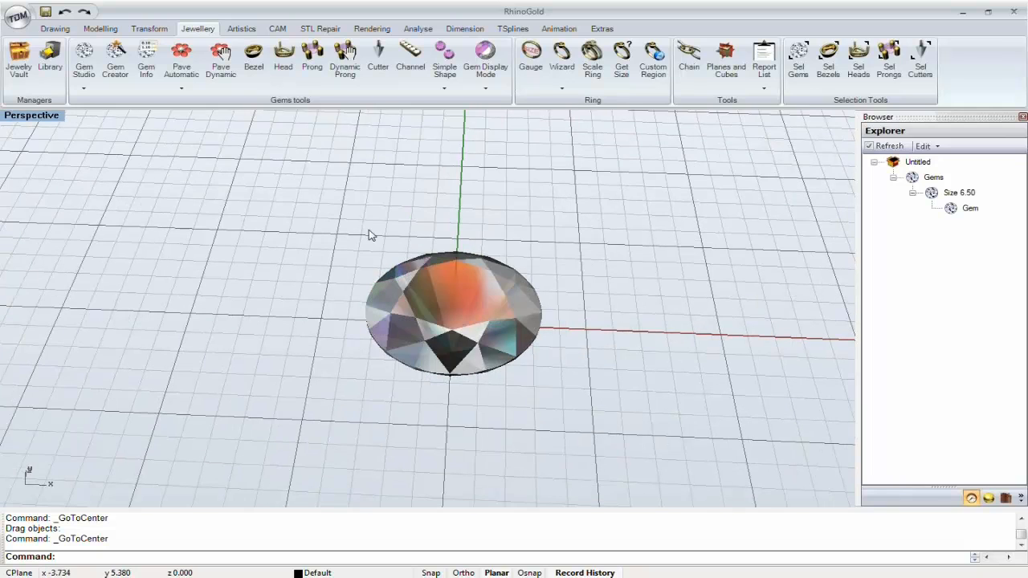
left_click(286, 90)
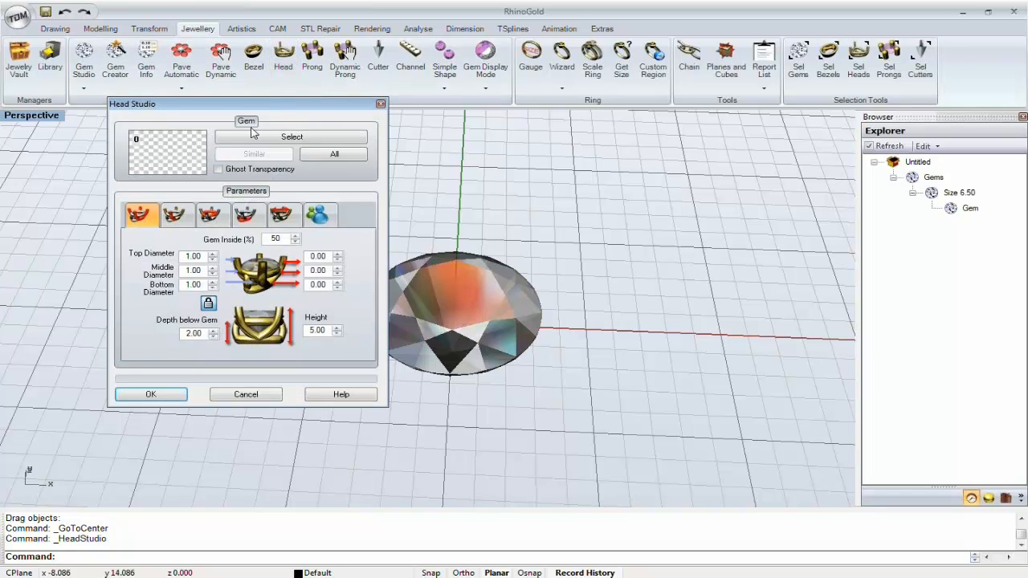
left_click_drag(253, 101, 181, 142)
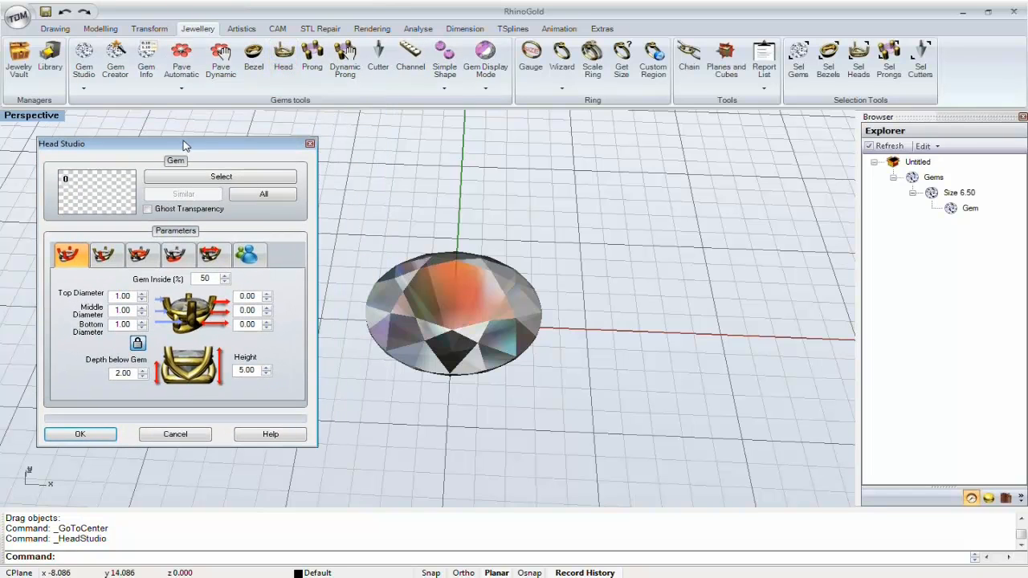
left_click(234, 179)
left_click(425, 290)
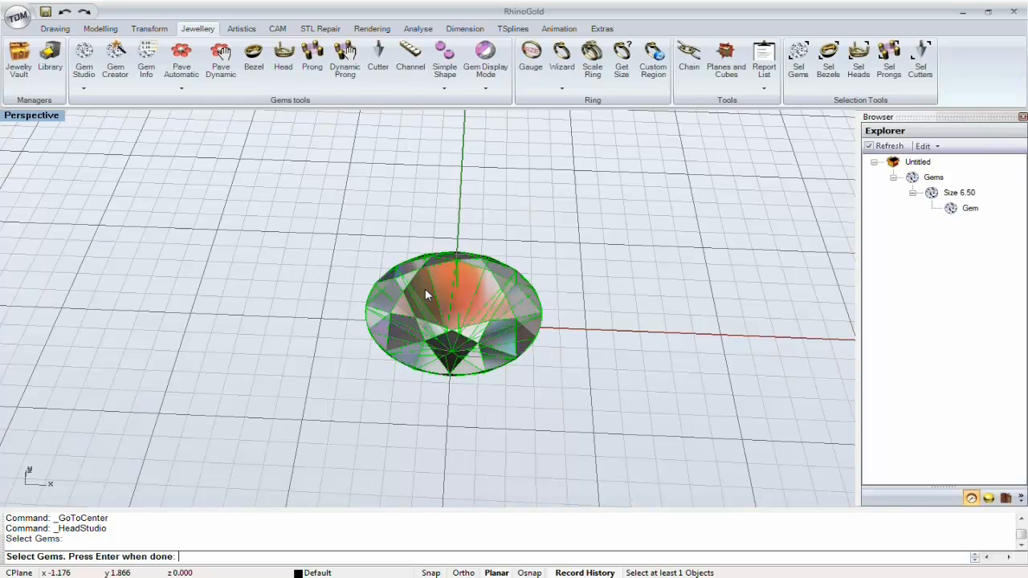
key("Return")
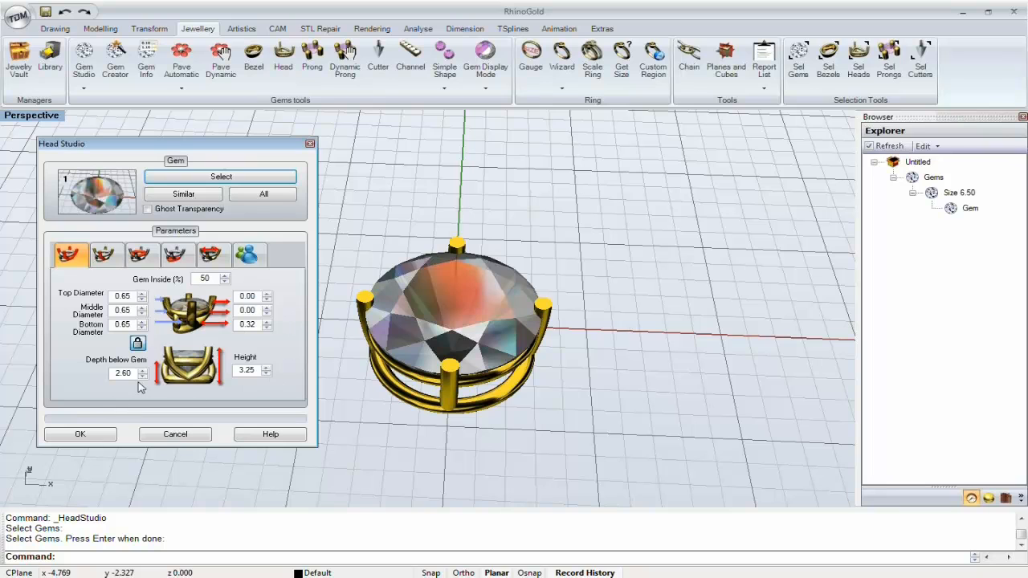
- Set the head's linked top, middle and bottom prong diameters to 0.85 and Gem Inside to 65%
right_click_drag(432, 345, 482, 321, "shift")
scroll(460, 283, "up", 3)
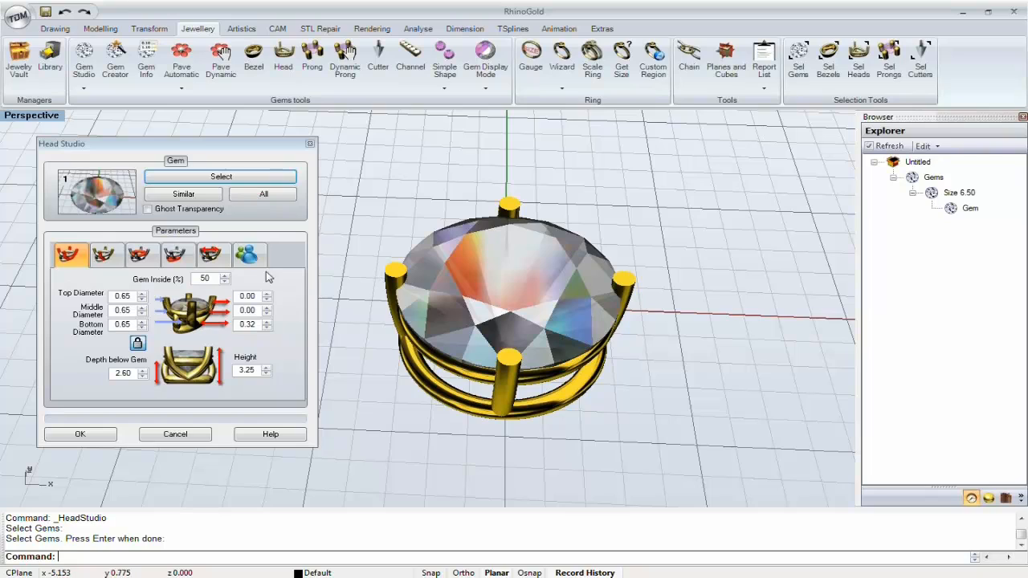
left_click(142, 296)
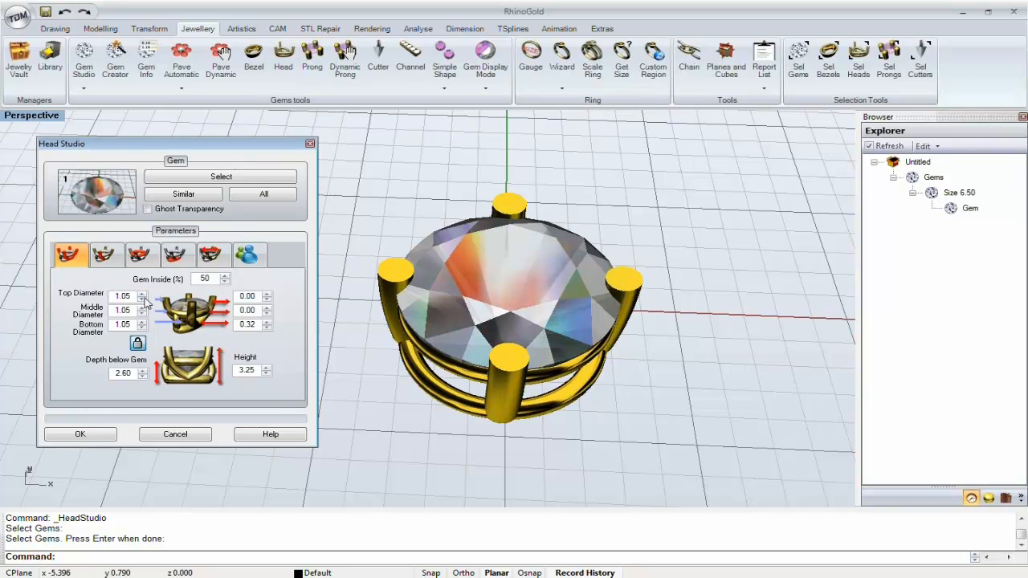
left_click(142, 300)
left_click(142, 296)
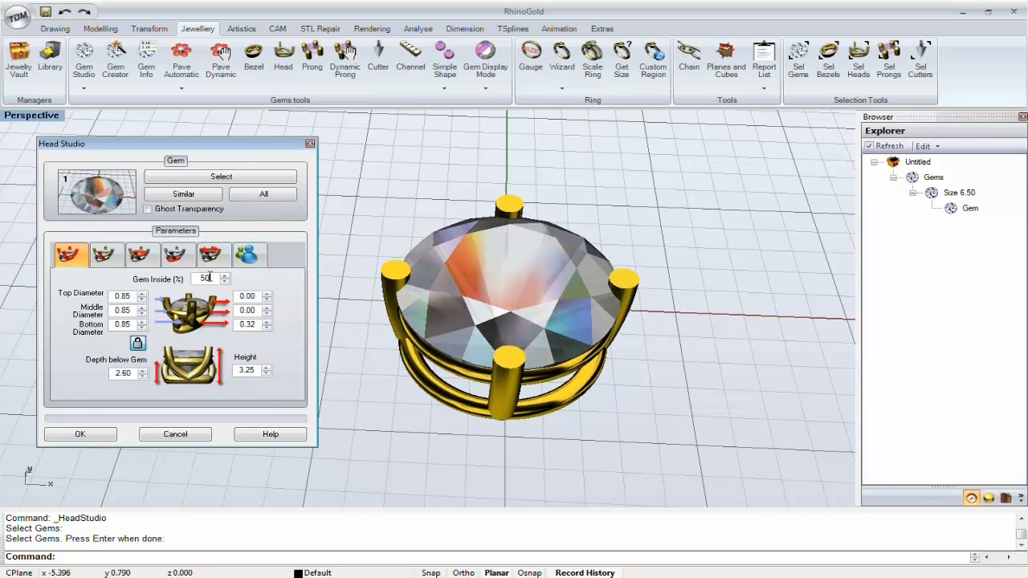
scroll(210, 277, "up", 2)
scroll(210, 277, "down", 3)
scroll(210, 277, "up", 2)
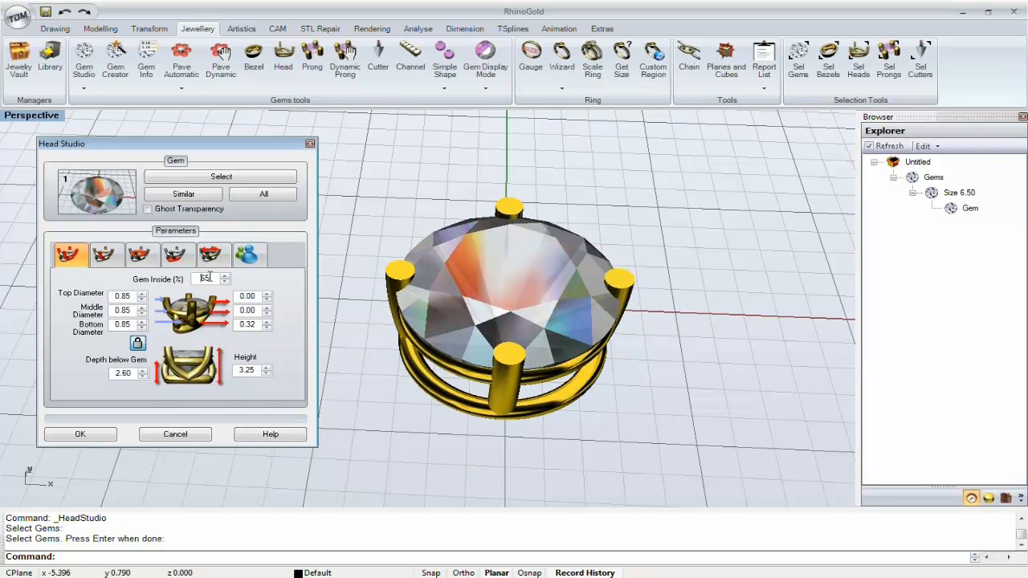
- Try an offset of -0.40 for the top of the prongs and reset it to 0.00
left_click(266, 295)
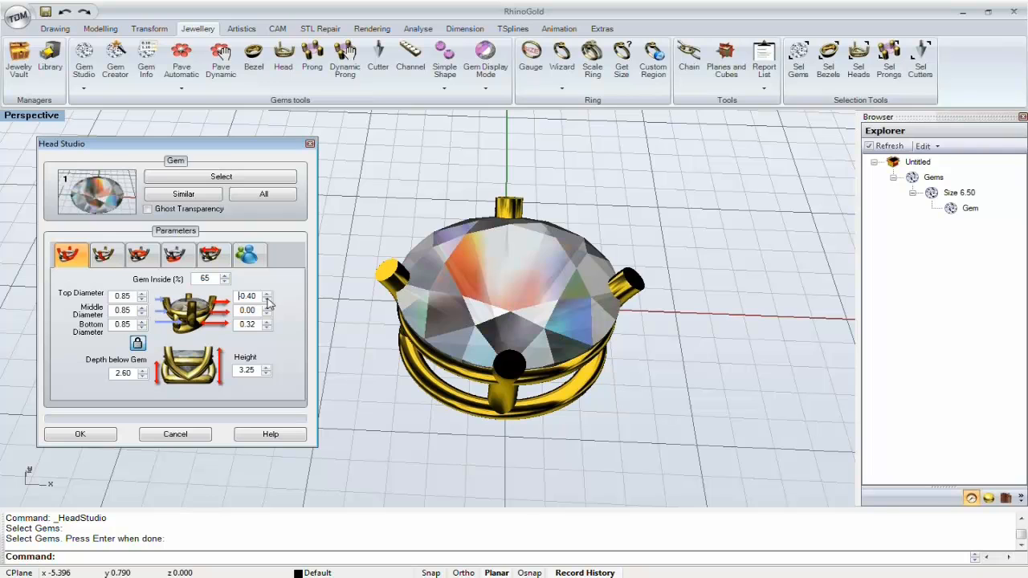
left_click(267, 299)
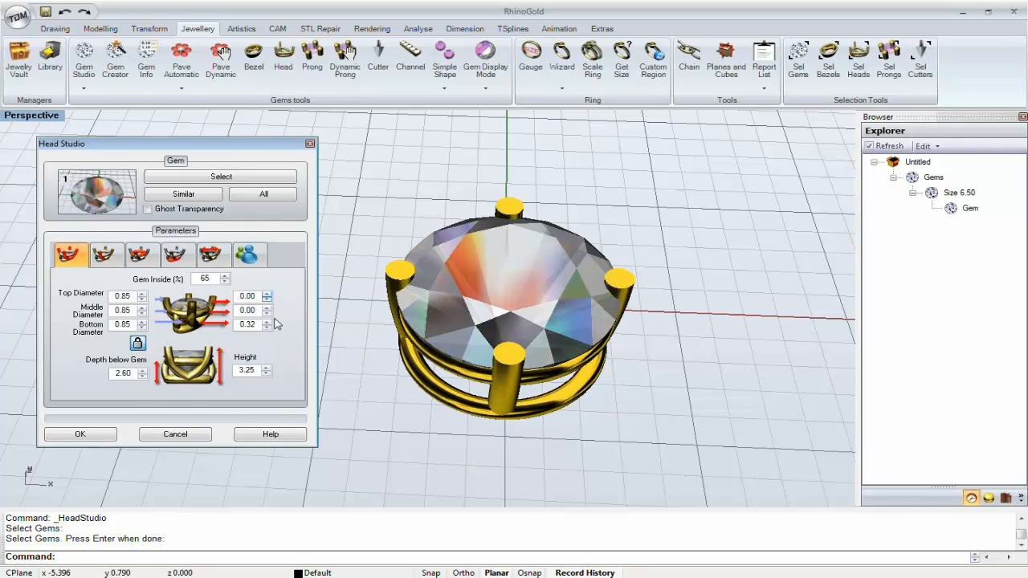
right_click_drag(509, 271, 552, 252, "shift")
- Try five and six prongs on the head, return the count to 4 and choose the rounded-top prong type
left_click(105, 257)
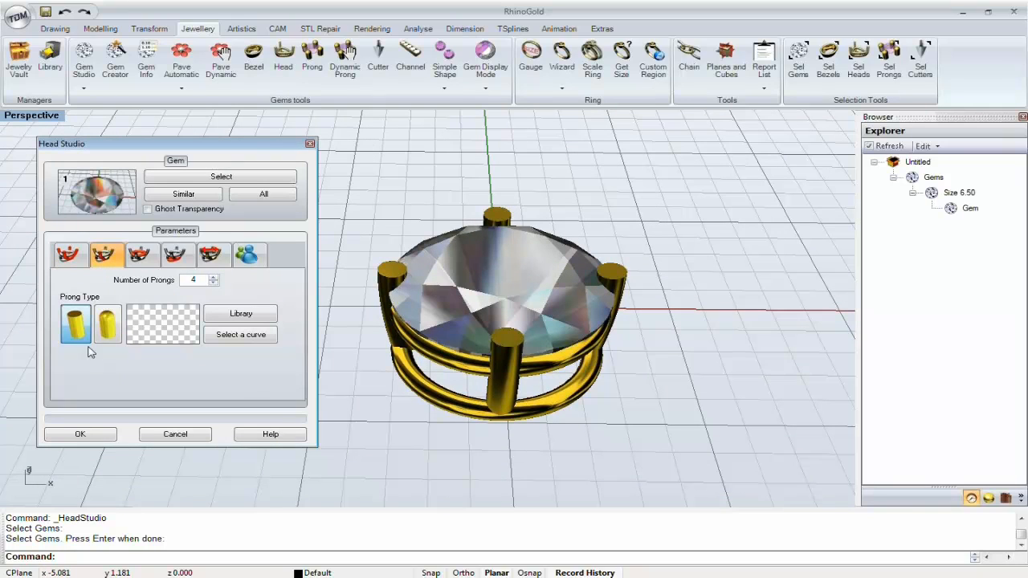
left_click(214, 277)
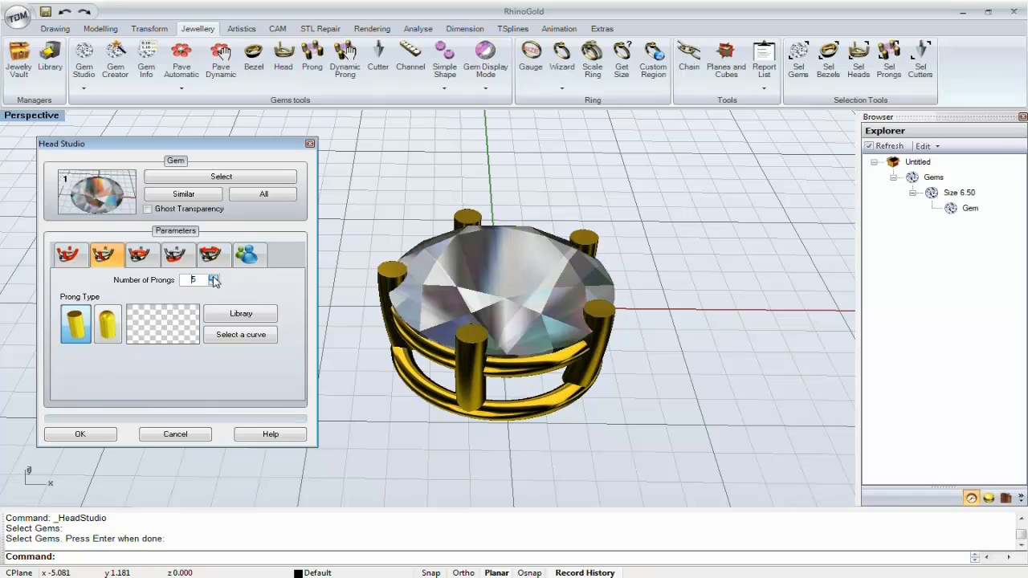
left_click(213, 277)
left_click(214, 277)
left_click(213, 283)
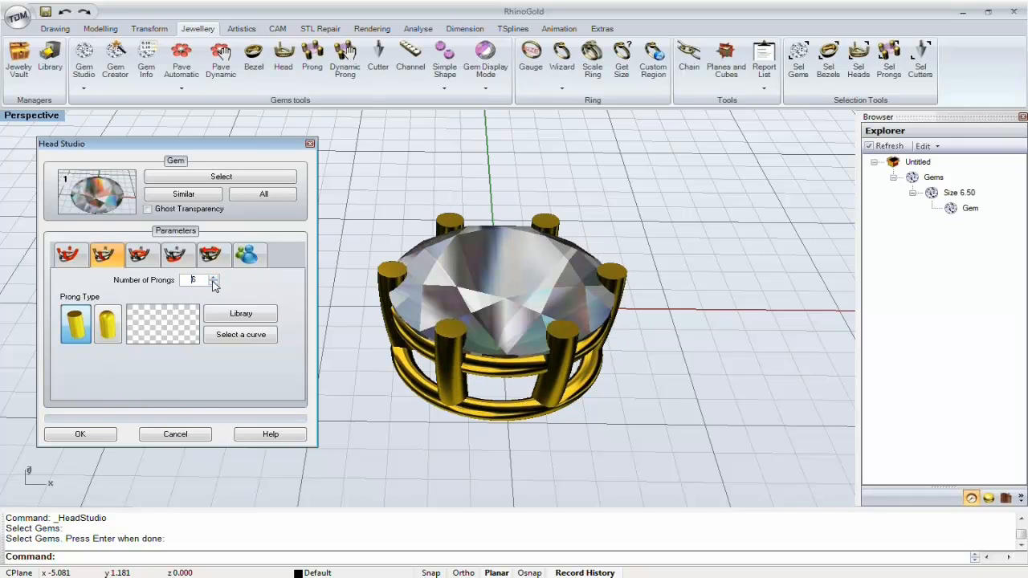
left_click(213, 283)
left_click(213, 284)
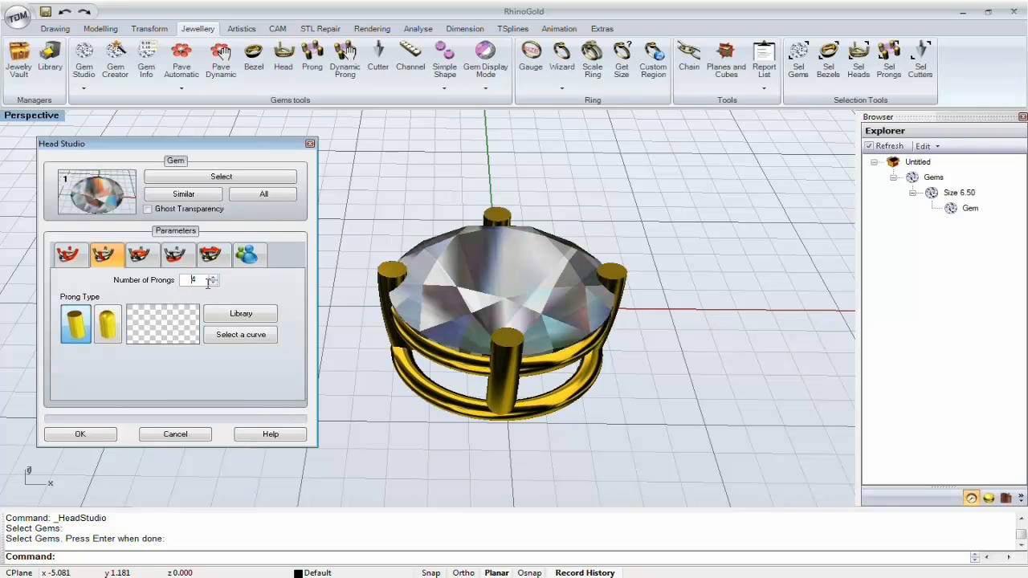
left_click(118, 319)
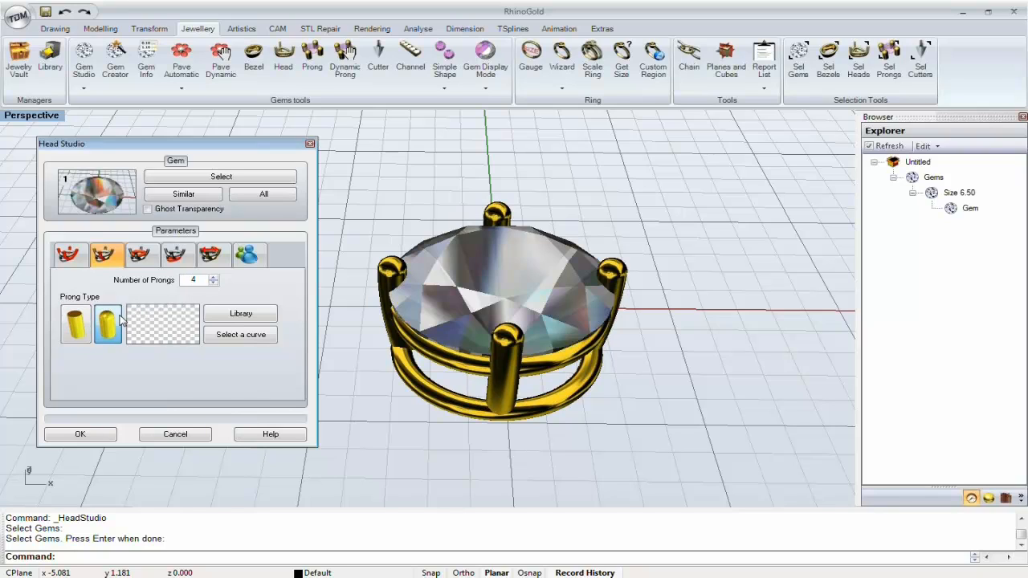
- Try the Heart 1 library curve as the prong profile, inspect the head, and restore the rounded-top prong type
left_click(223, 316)
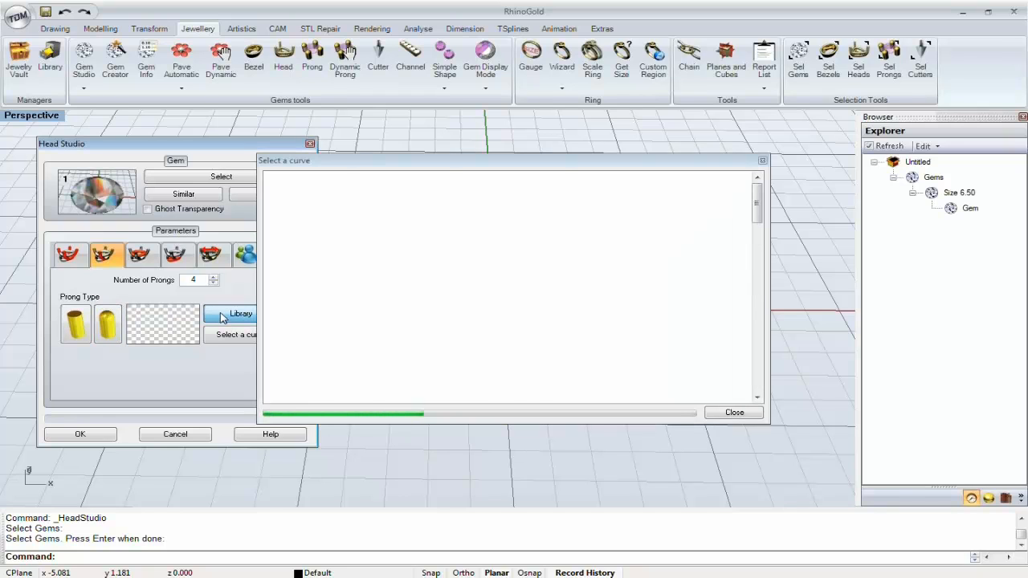
scroll(382, 299, "down", 3)
scroll(382, 300, "down", 6)
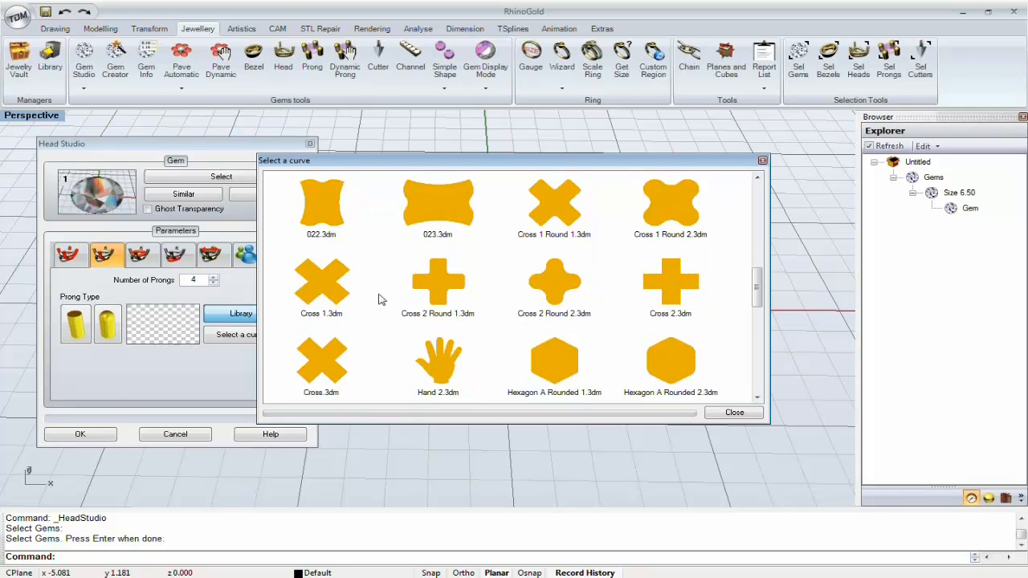
scroll(382, 300, "up", 10)
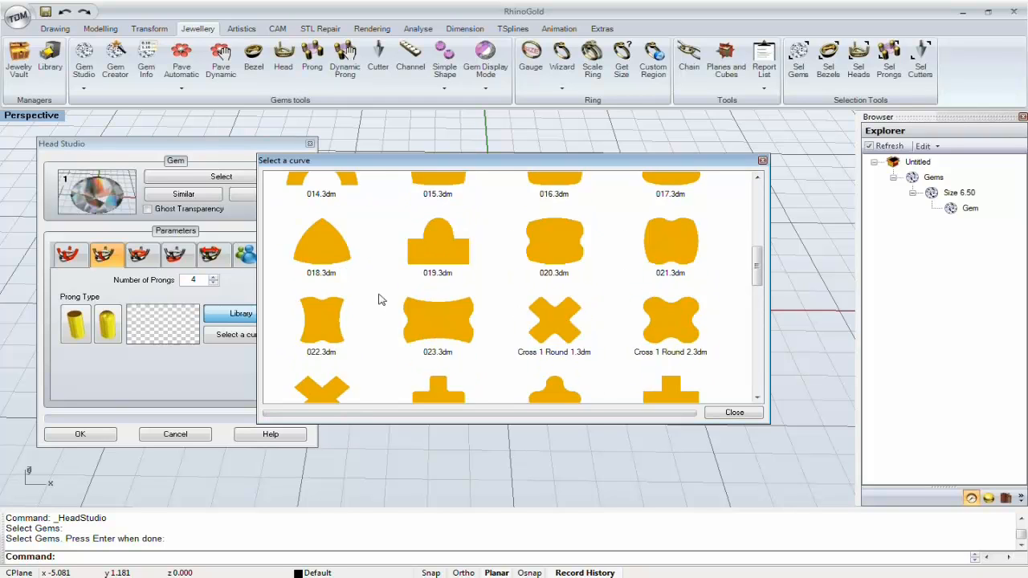
double_click(326, 210)
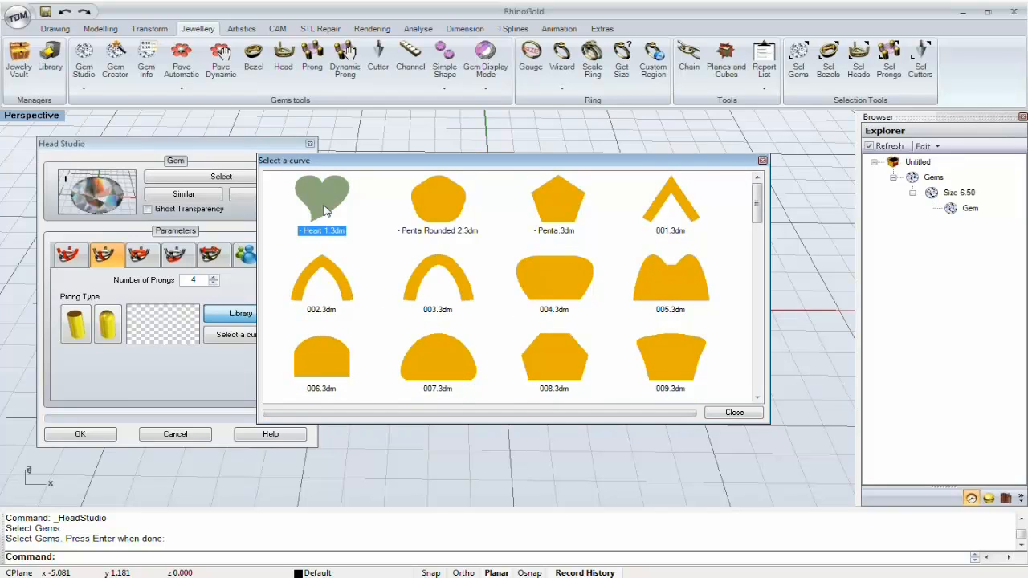
middle_click(482, 251)
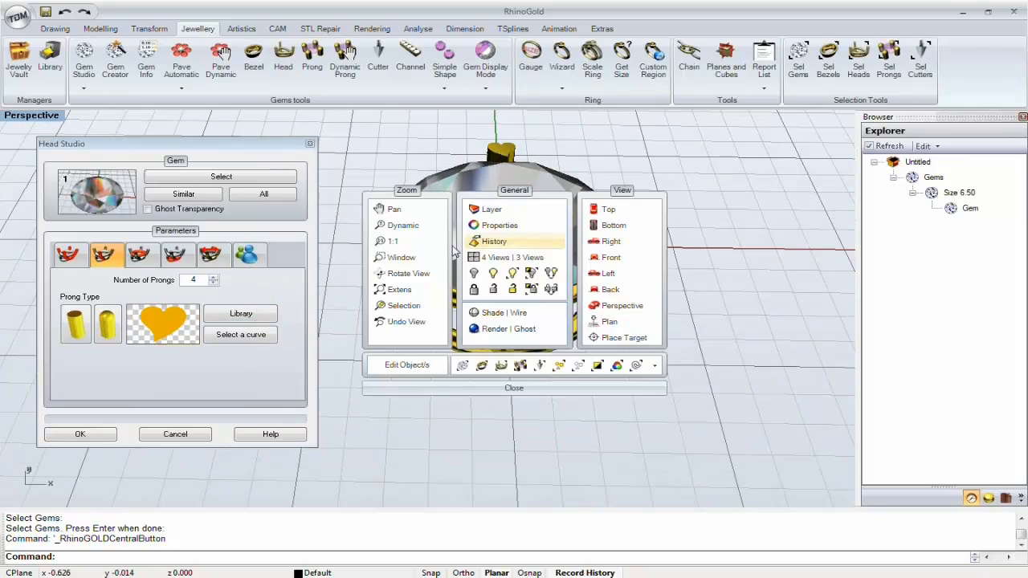
left_click(413, 268)
scroll(416, 318, "down", 3)
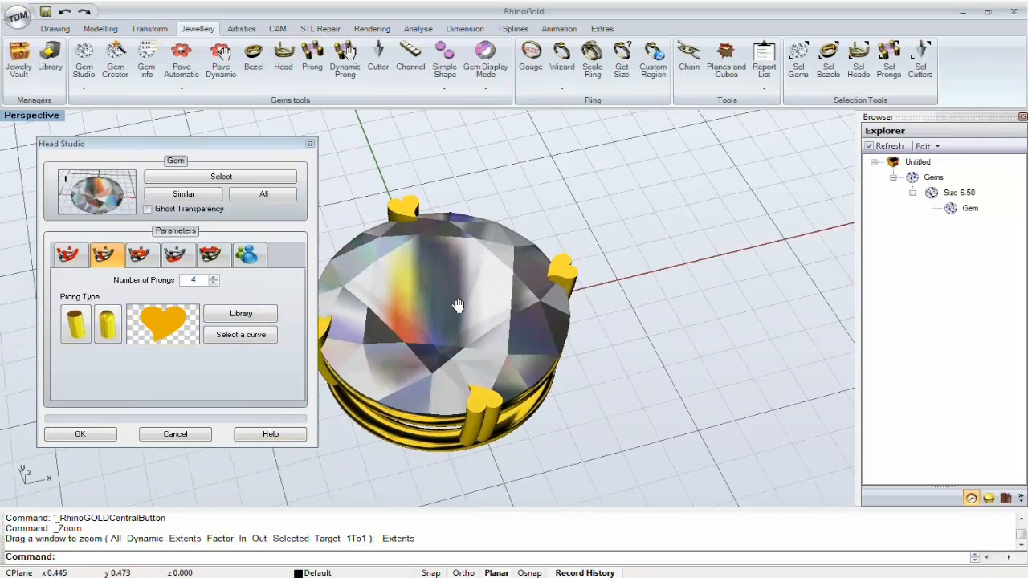
right_click_drag(461, 300, 375, 306)
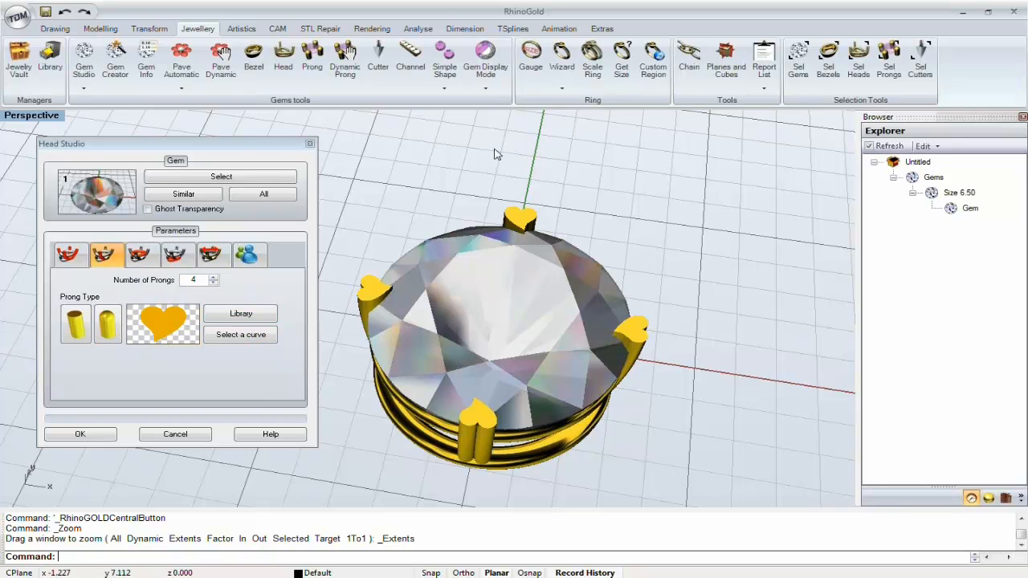
left_click(107, 335)
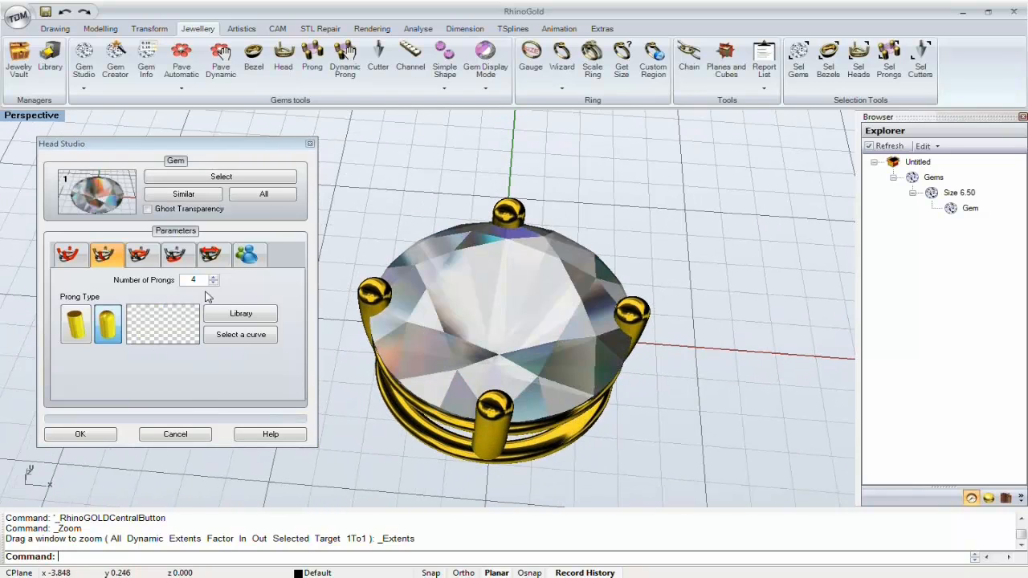
- Set the height of the head's upper rail to 0.95, keeping its round profile
left_click(139, 254)
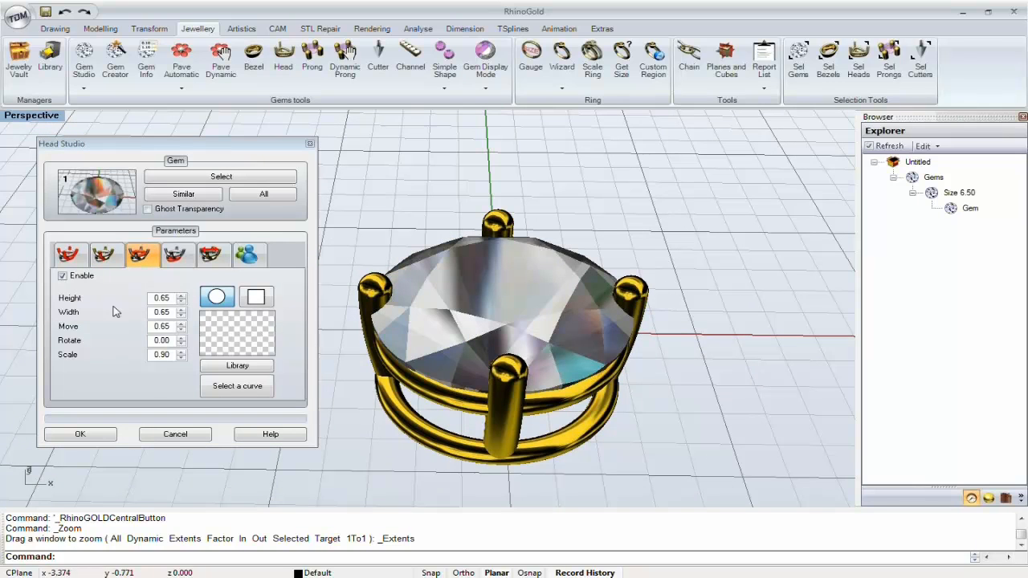
left_click(181, 296)
left_click(182, 296)
right_click_drag(450, 337, 522, 304)
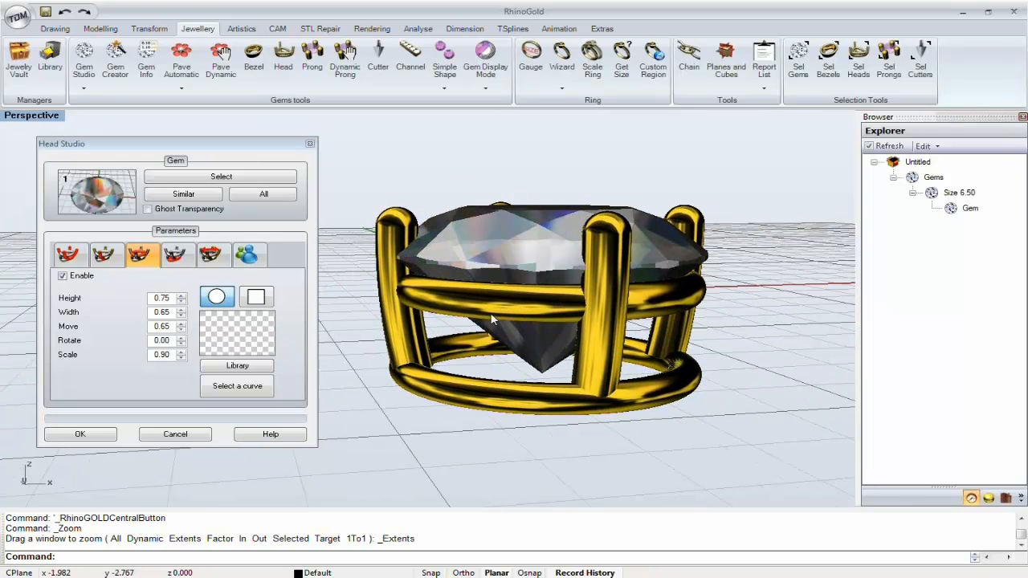
left_click(181, 295)
left_click(181, 294)
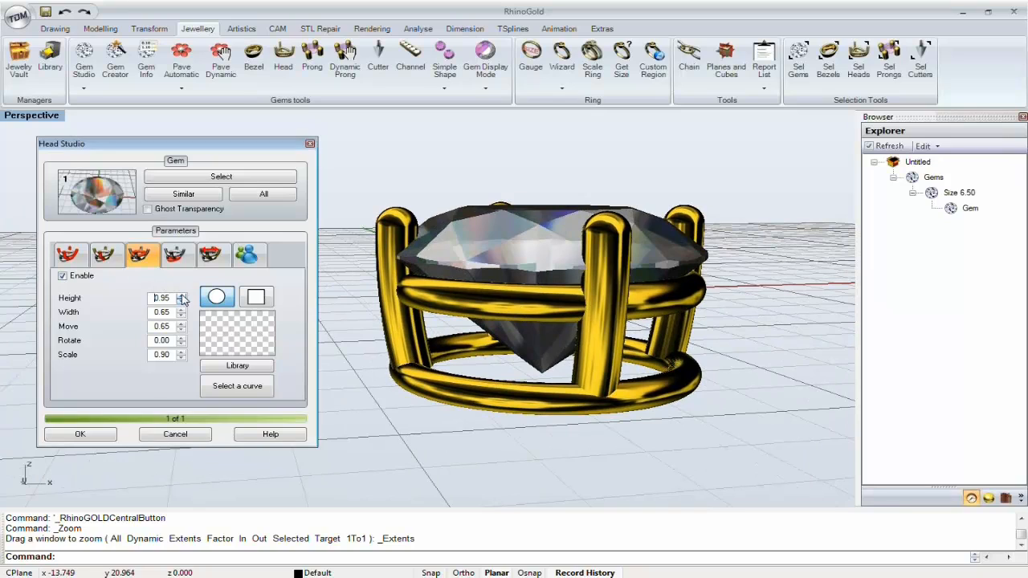
- Set the upper rail's width to 0.95 and try a square profile for it
left_click(180, 309)
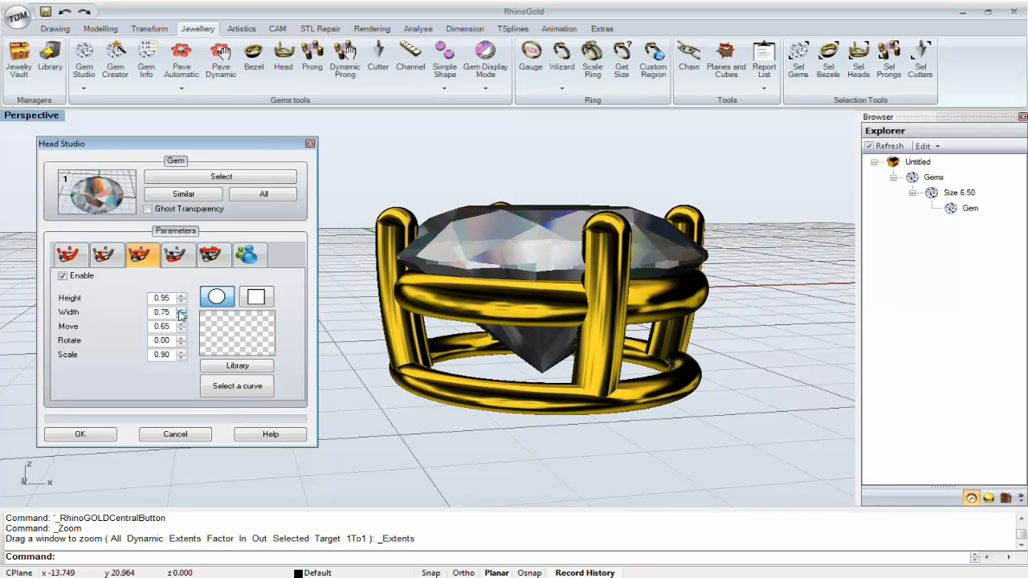
left_click(180, 309)
left_click(180, 310)
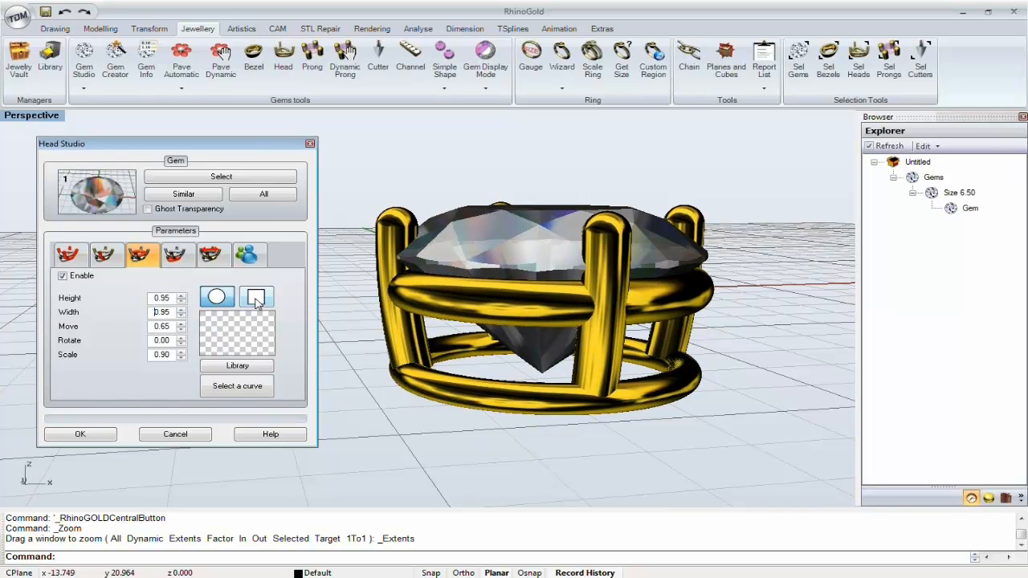
left_click(255, 298)
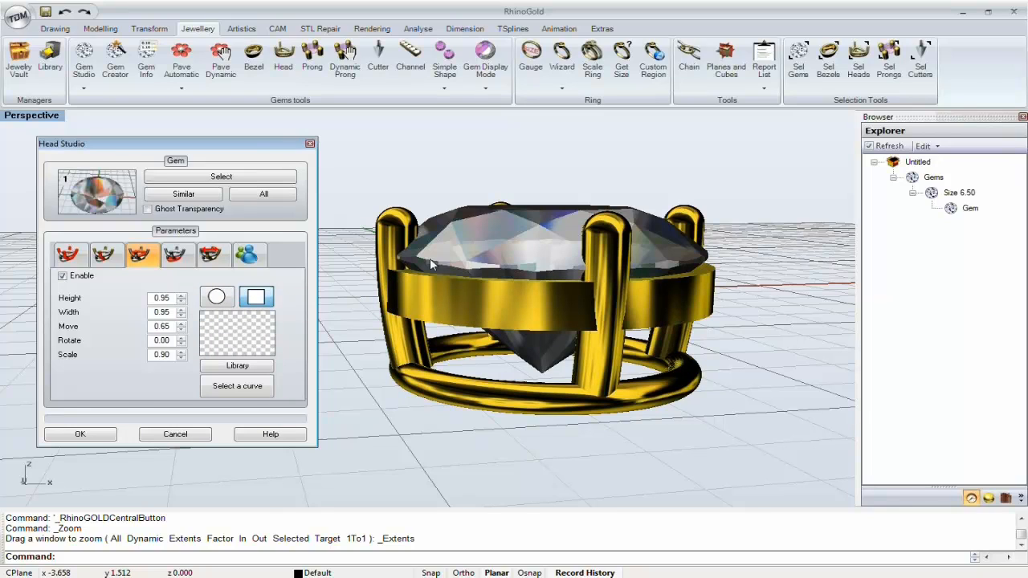
right_click_drag(462, 299, 308, 353)
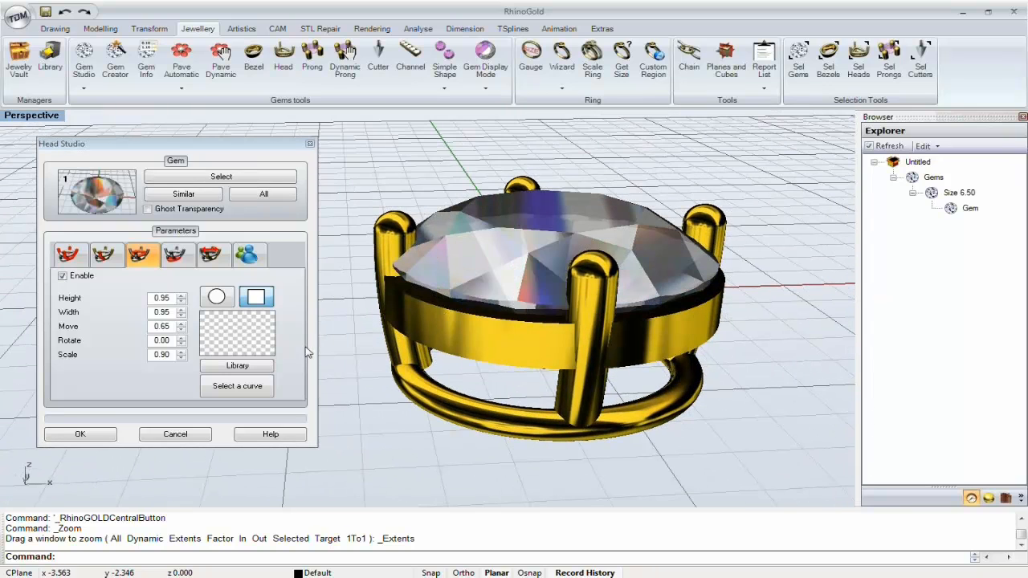
- Apply the Penta Rounded 2 library curve as the upper rail's profile and inspect the head
left_click(270, 368)
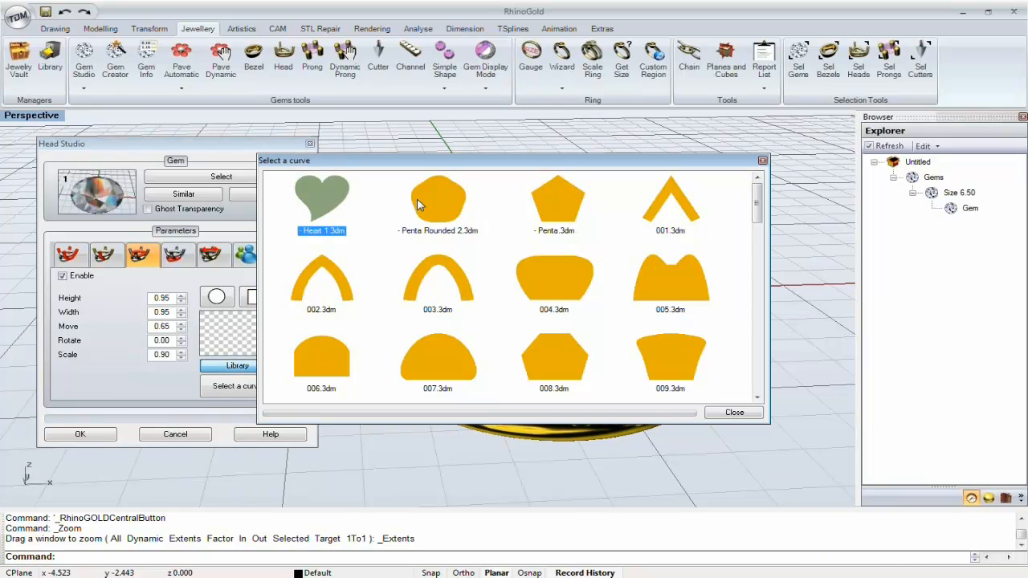
double_click(419, 202)
right_click_drag(448, 207, 493, 238)
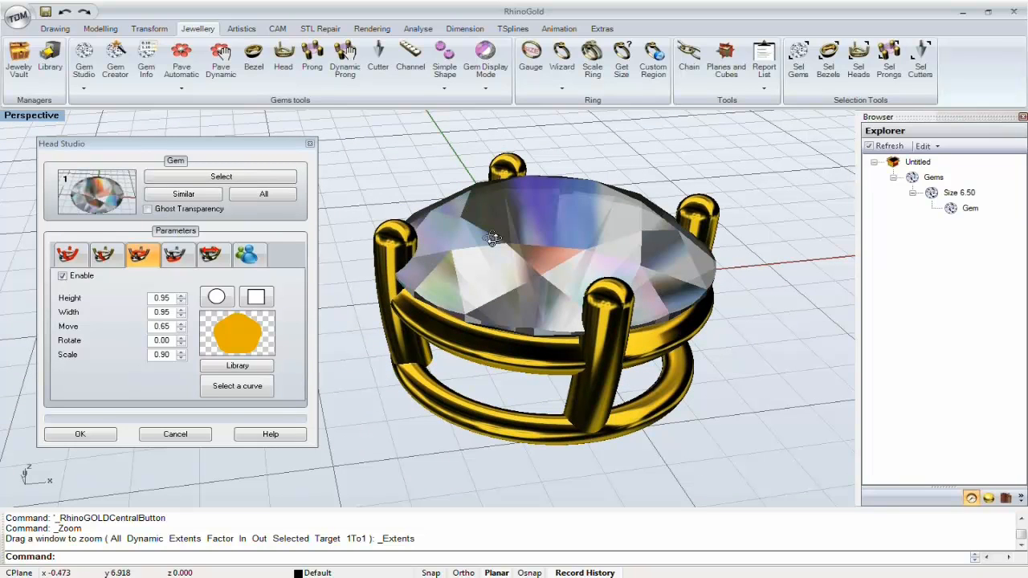
mouse_move(493, 239)
right_mouse_down()
mouse_move(514, 262)
mouse_move(500, 275)
mouse_move(493, 224)
right_mouse_up()
- Set the lower rail's height to 0.85 and its width to 0.95
left_click(174, 255)
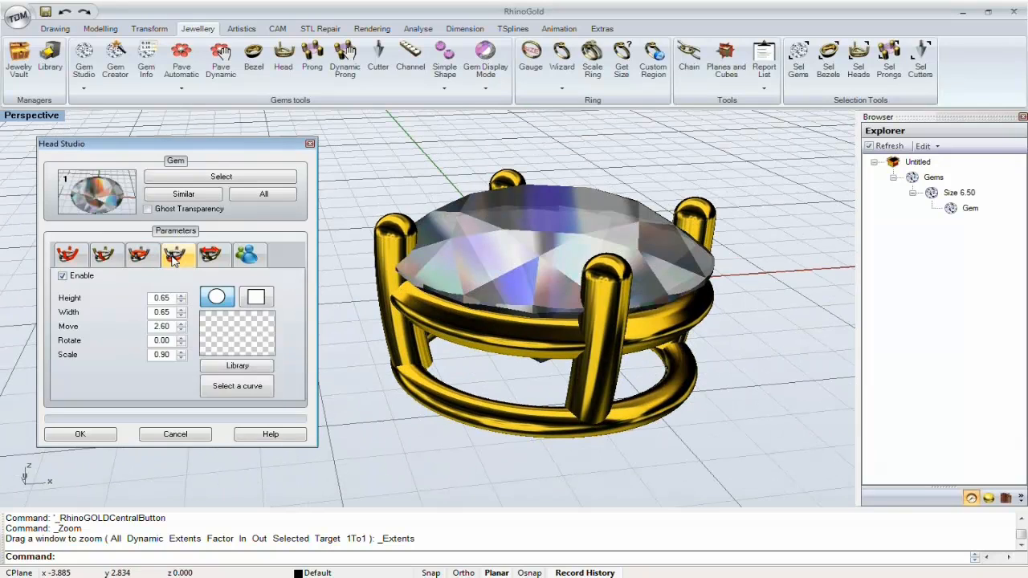
right_click_drag(569, 355, 568, 329)
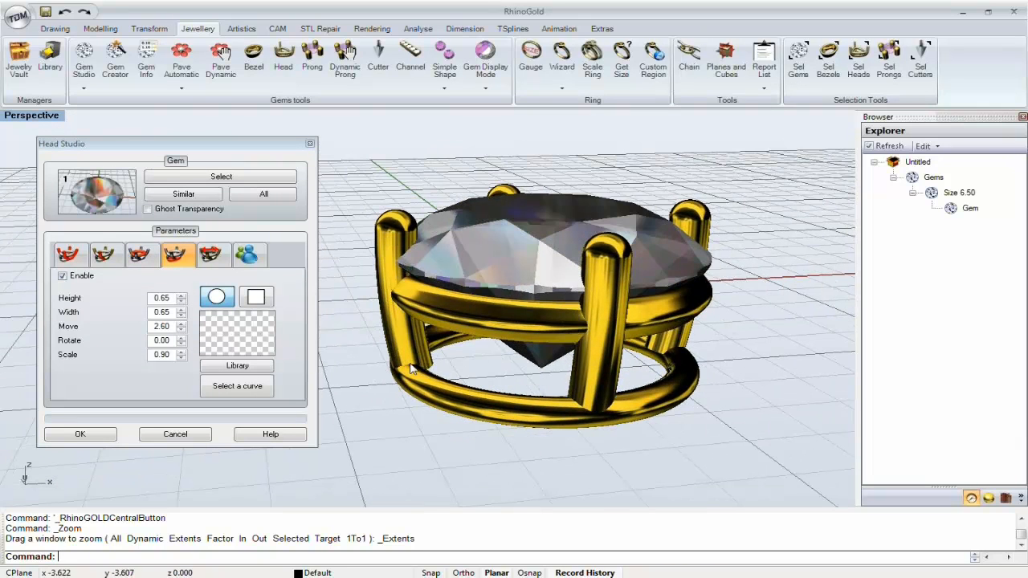
left_click(181, 295)
left_click(181, 295)
left_click(180, 295)
left_click(180, 295)
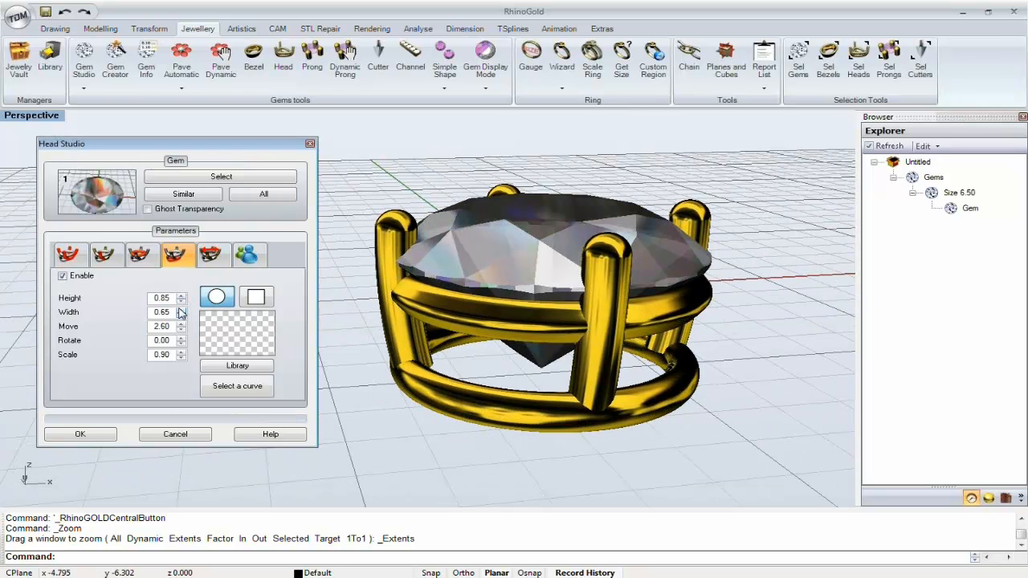
left_click(180, 309)
left_click(180, 309)
left_click(180, 309)
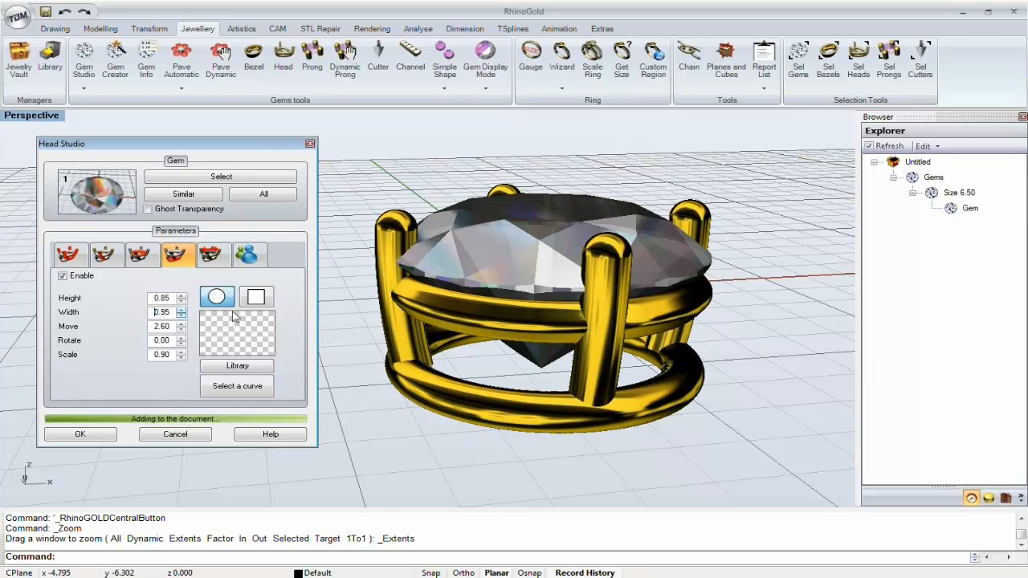
right_click_drag(378, 338, 336, 353)
- Try a square profile on the lower rail, then give it the Penta Rounded 2 library curve
left_click(257, 298)
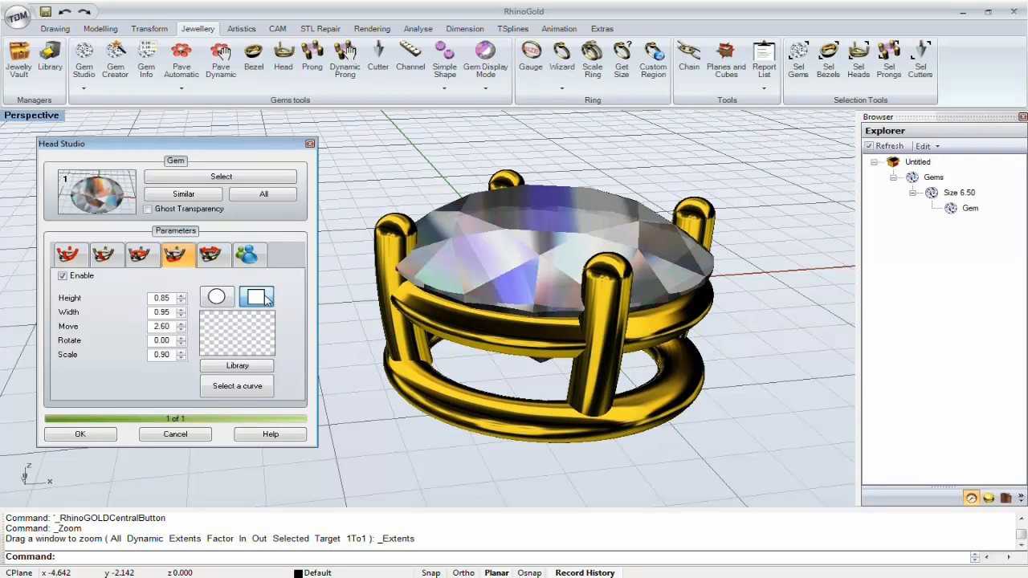
left_click(237, 366)
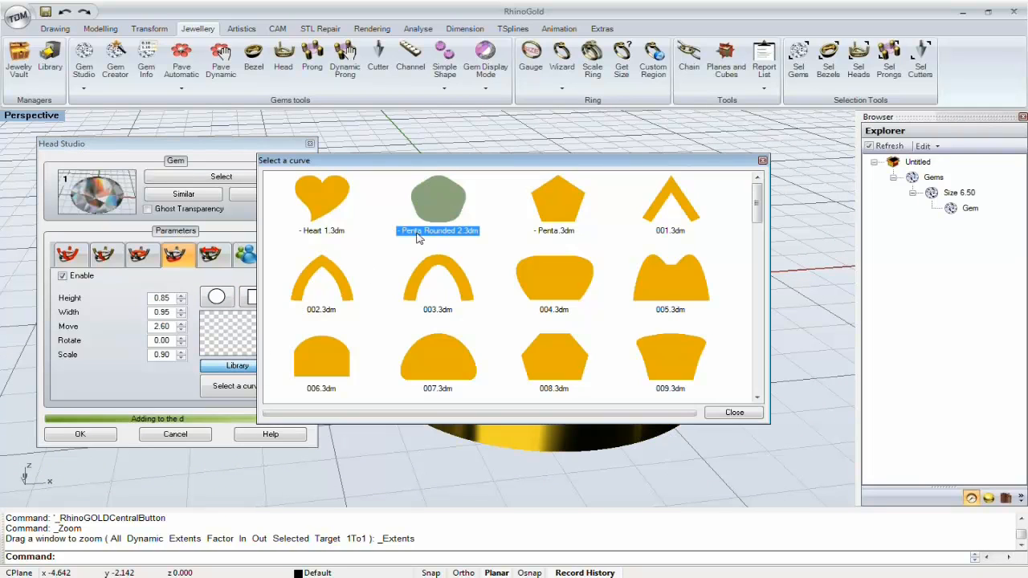
double_click(437, 192)
mouse_move(438, 279)
right_mouse_down()
mouse_move(447, 281)
mouse_move(441, 221)
mouse_move(462, 305)
mouse_move(455, 266)
mouse_move(424, 286)
right_mouse_up()
scroll(462, 305, "up", 4)
scroll(424, 286, "down", 2)
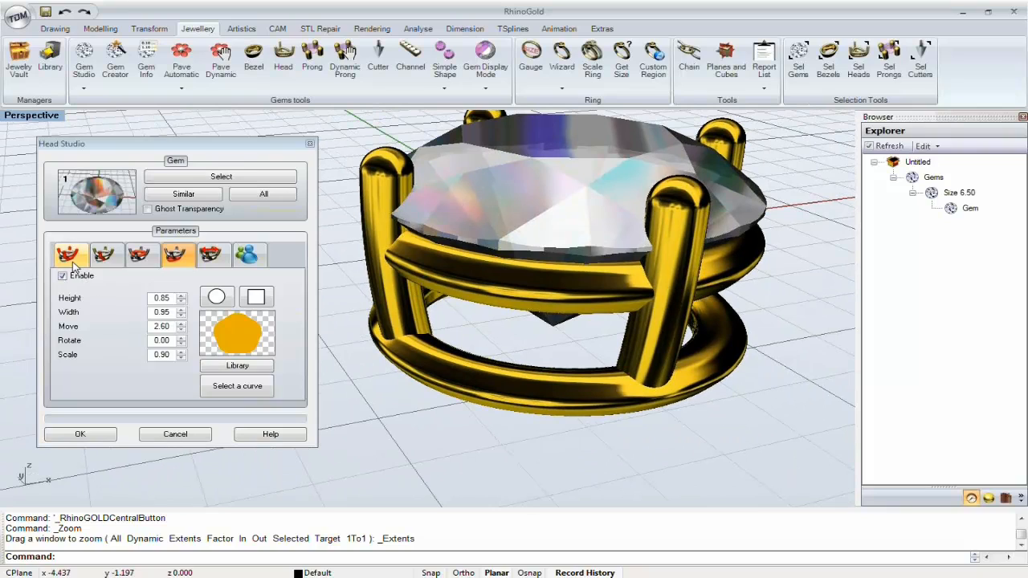
- Unlink the prong diameters, set the bottom diameter to 0.65 and inspect the head
left_click(71, 265)
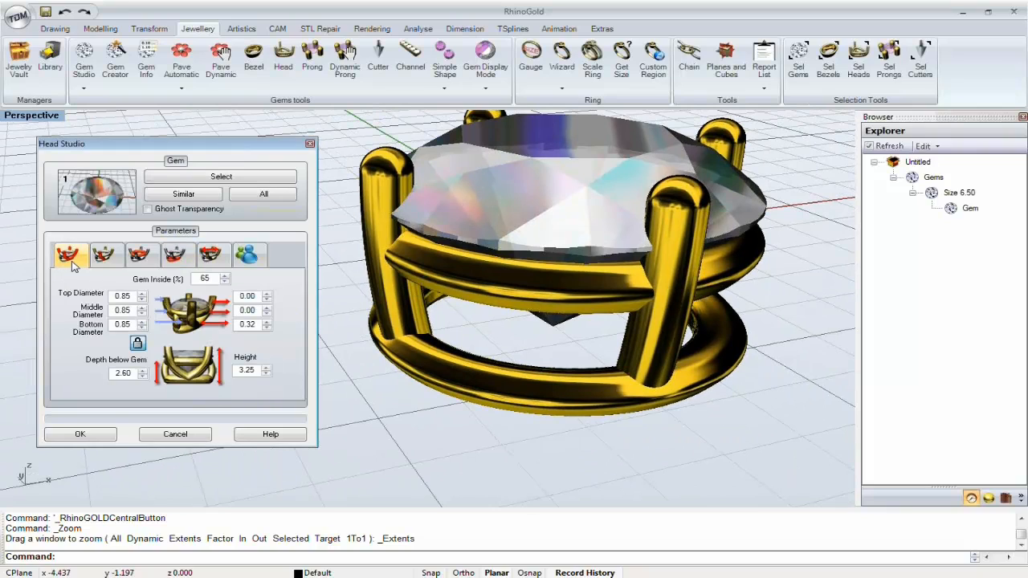
left_click(142, 328)
left_click(142, 327)
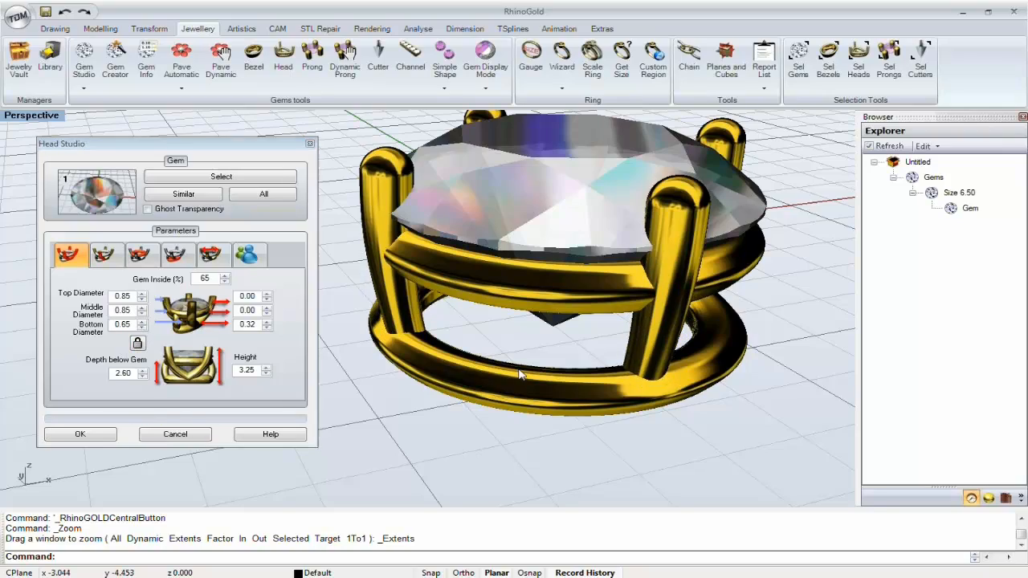
right_click_drag(521, 372, 493, 389)
scroll(492, 388, "down", 4)
right_click_drag(498, 350, 450, 326)
- Try moving the prongs around the gem and reset the move value to 0.0
left_click(210, 254)
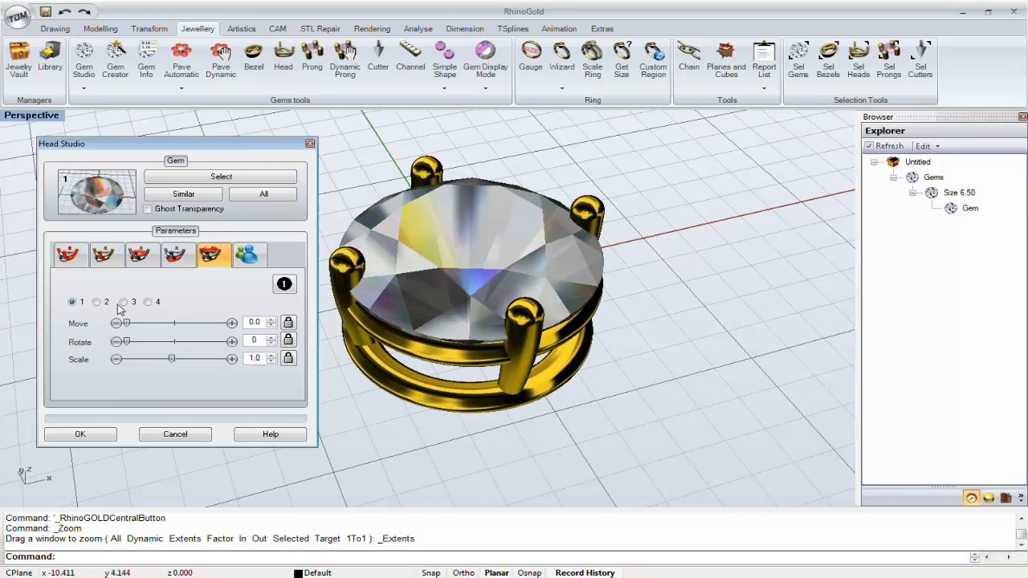
right_click_drag(530, 321, 491, 338)
scroll(503, 307, "up", 3)
left_click(232, 323)
left_click(231, 323)
left_click(231, 323)
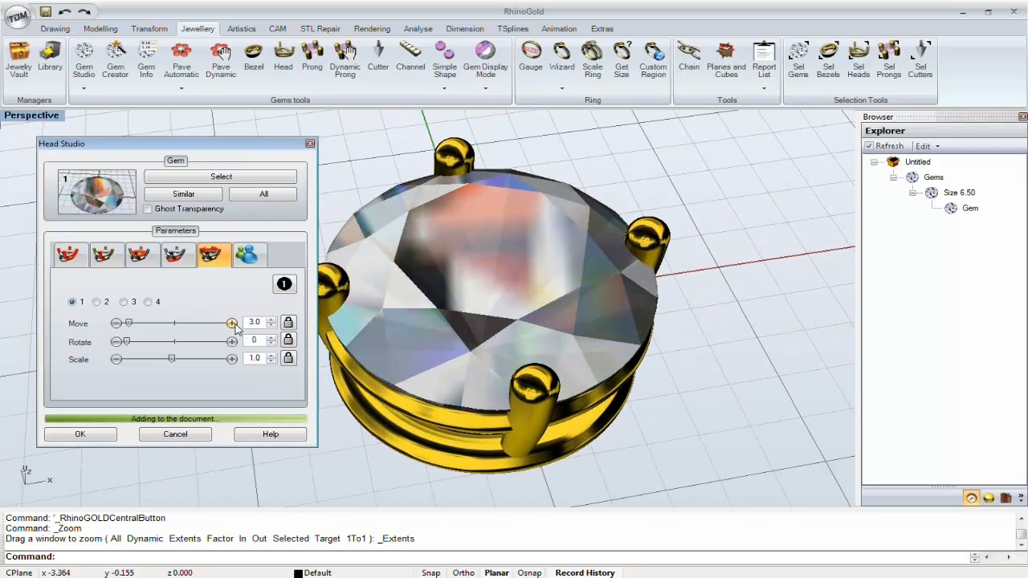
left_click(231, 323)
left_click(231, 323)
right_click_drag(466, 222, 510, 282)
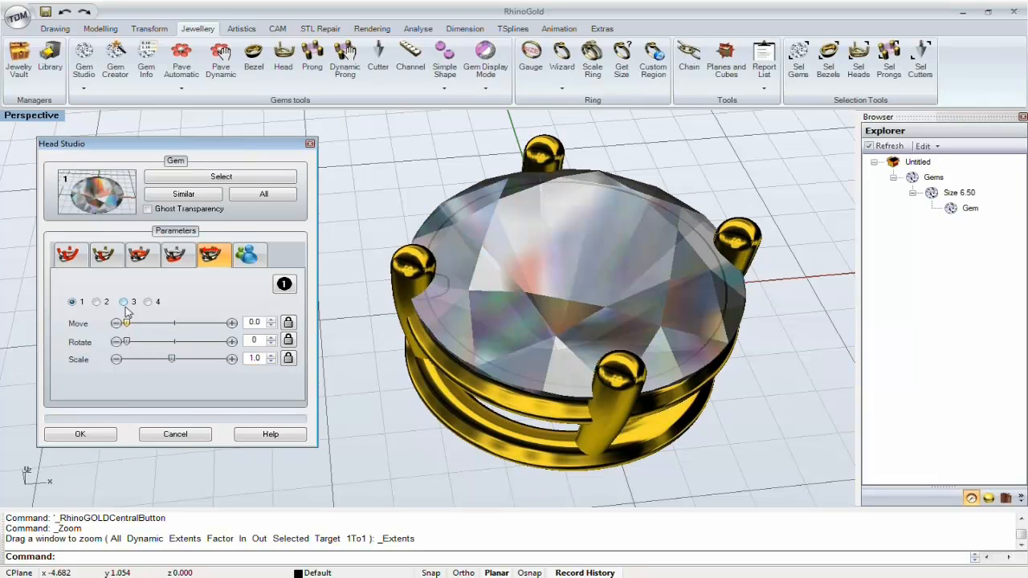
- Try the Heart 1 library curve as the profile of the four prongs
left_click(105, 255)
left_click(241, 314)
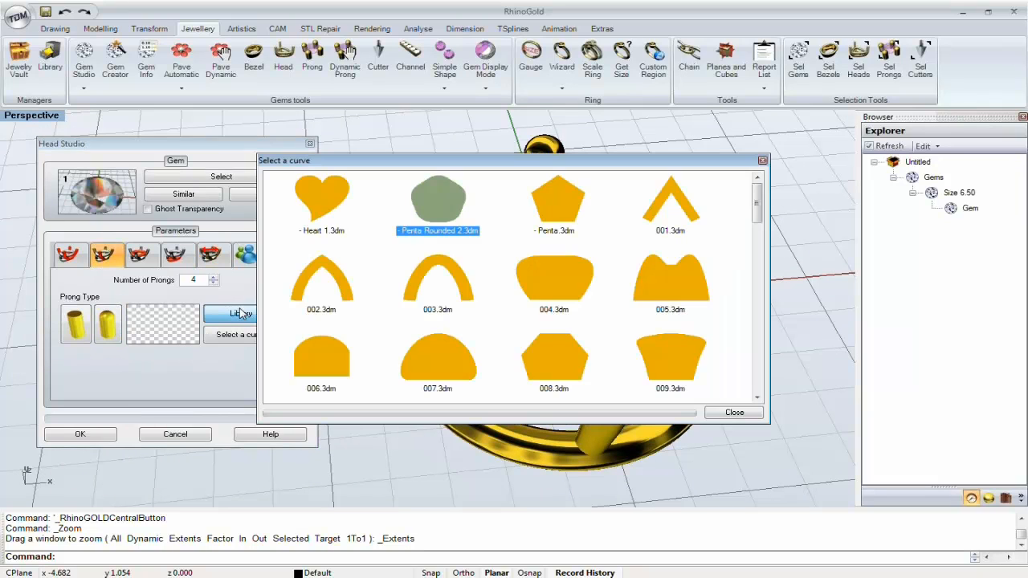
double_click(319, 201)
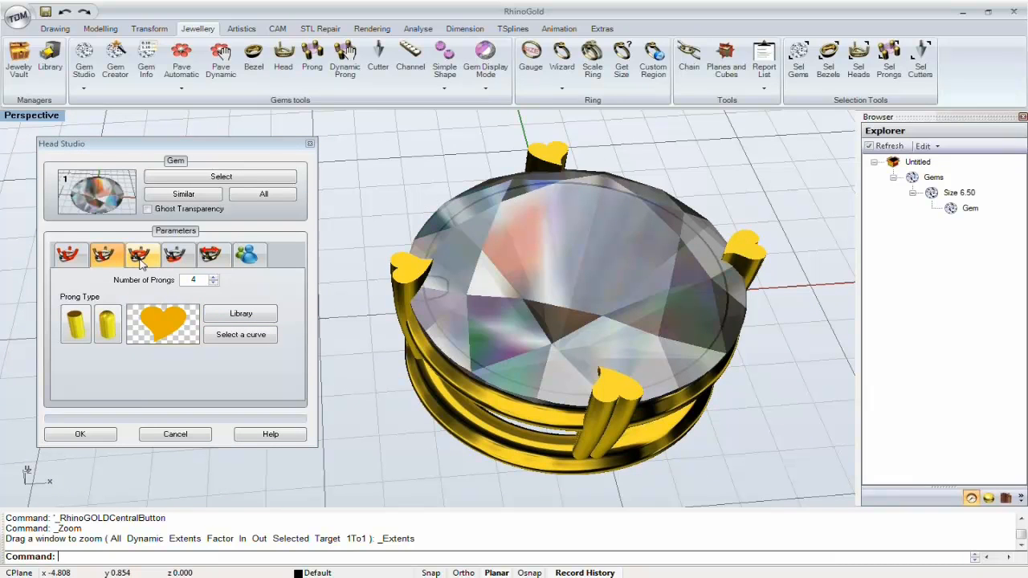
- Shift the prongs around the gem and bring their move value to 1.0
left_click(210, 254)
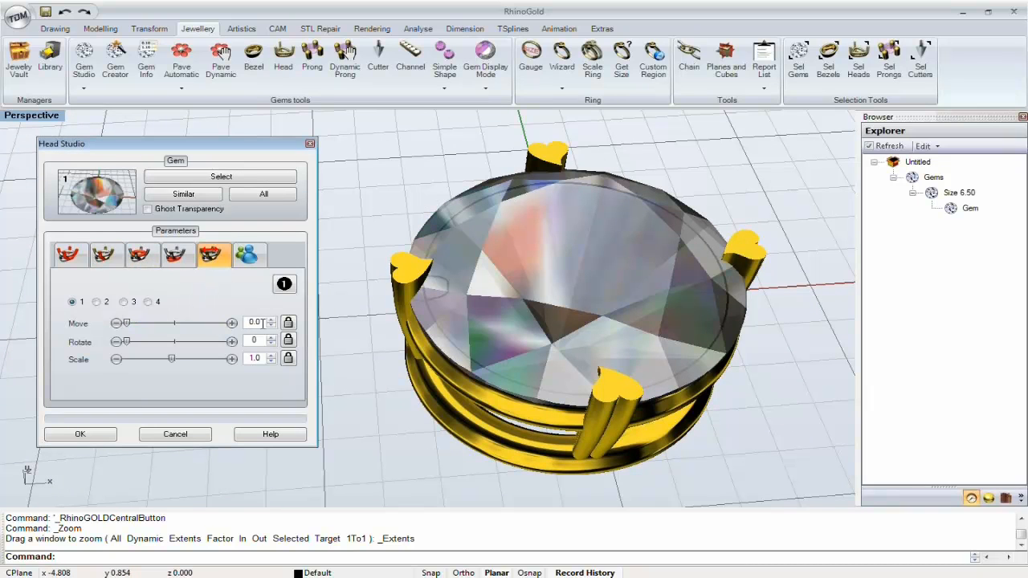
left_click(232, 323)
left_click(232, 322)
left_click(232, 323)
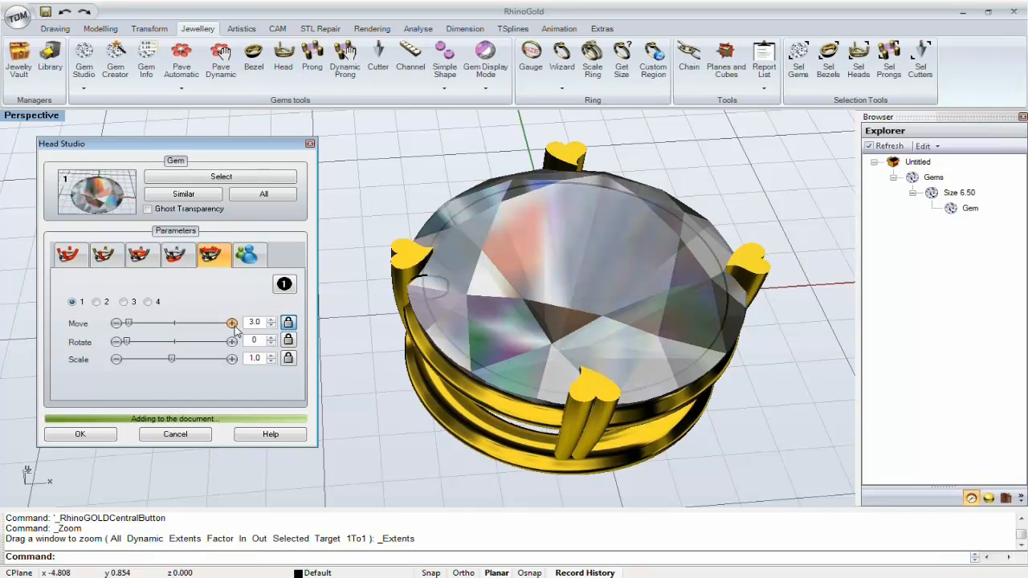
left_click(233, 322)
left_click(232, 322)
left_click(232, 323)
left_click(117, 322)
left_click(116, 323)
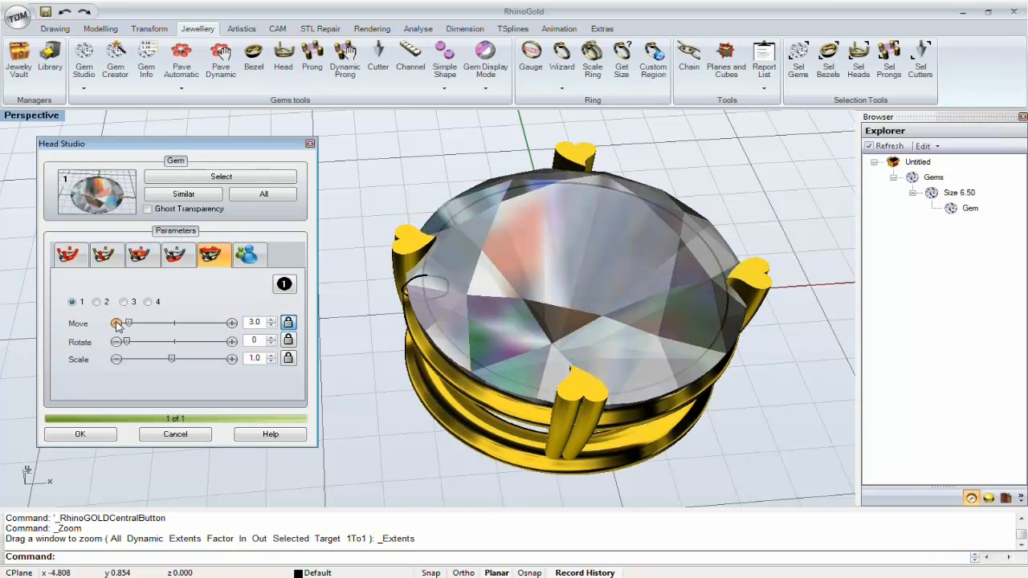
left_click(117, 323)
left_click(117, 323)
left_click(116, 323)
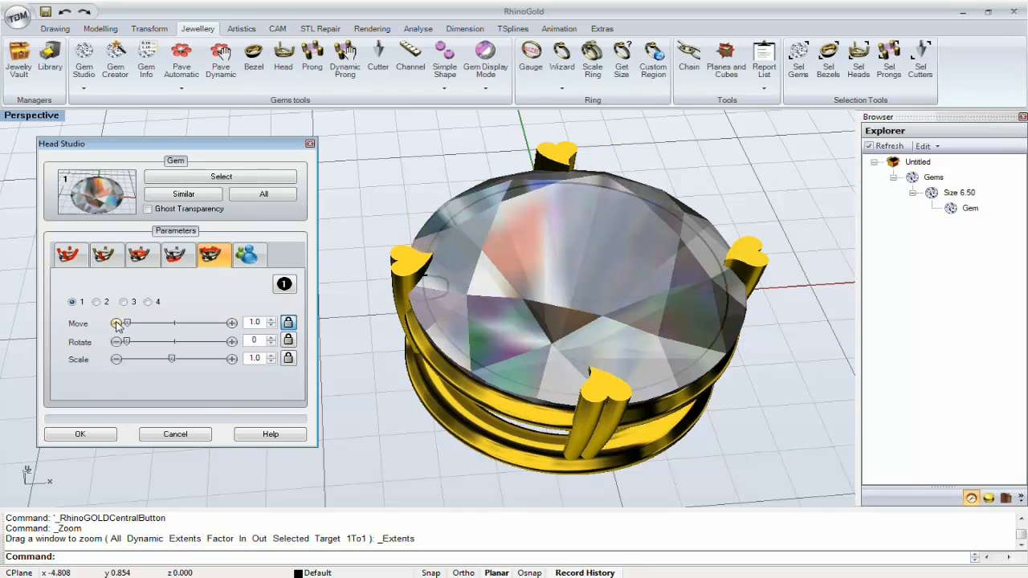
- Rotate the prongs about their own axes to 90 degrees and inspect the heart shapes
left_click(232, 341)
left_click(232, 341)
left_click(232, 341)
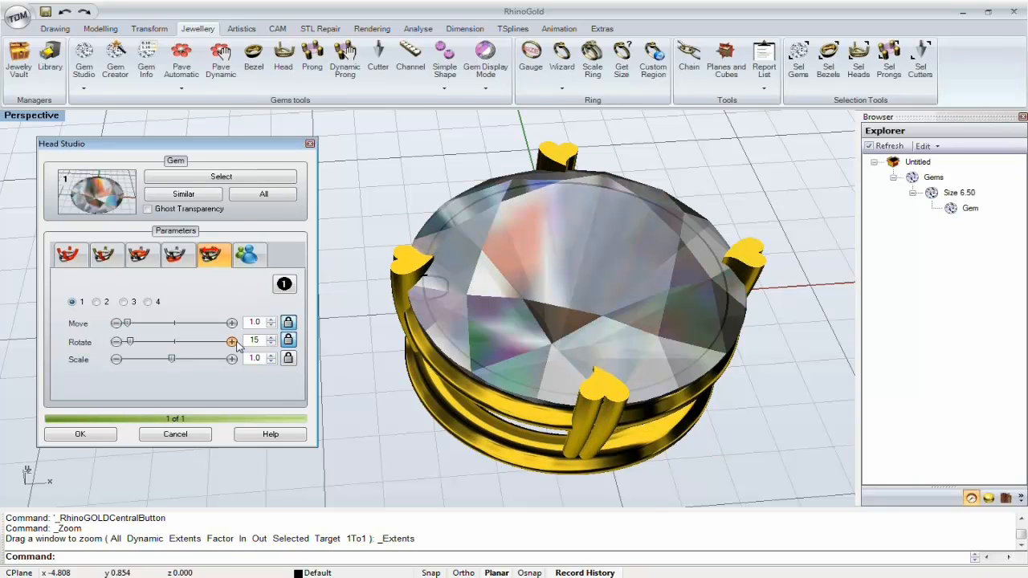
left_click(232, 341)
left_click(232, 342)
left_click(232, 341)
left_click(232, 341)
left_click(232, 341)
left_click(232, 341)
left_click(232, 341)
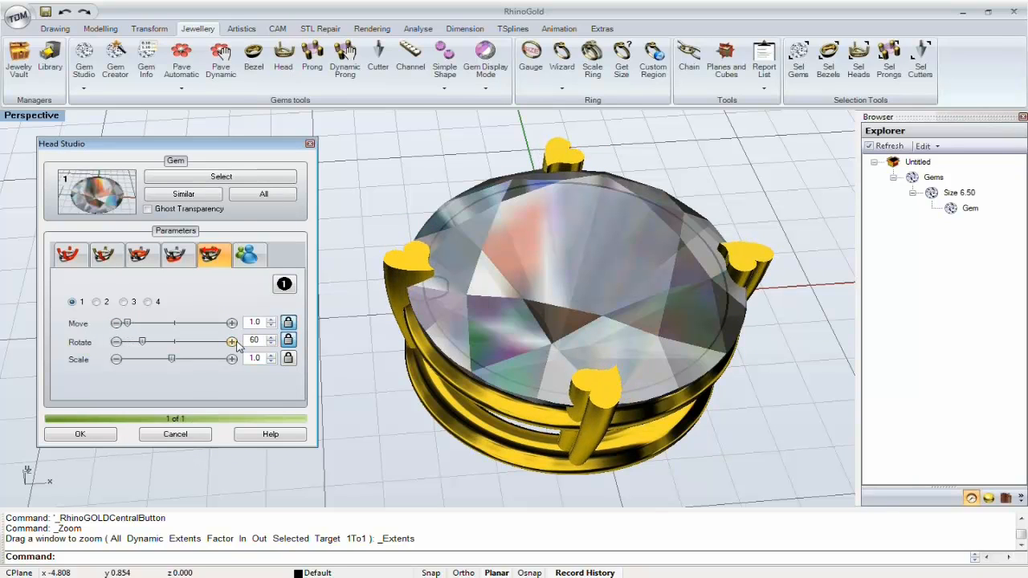
left_click(232, 341)
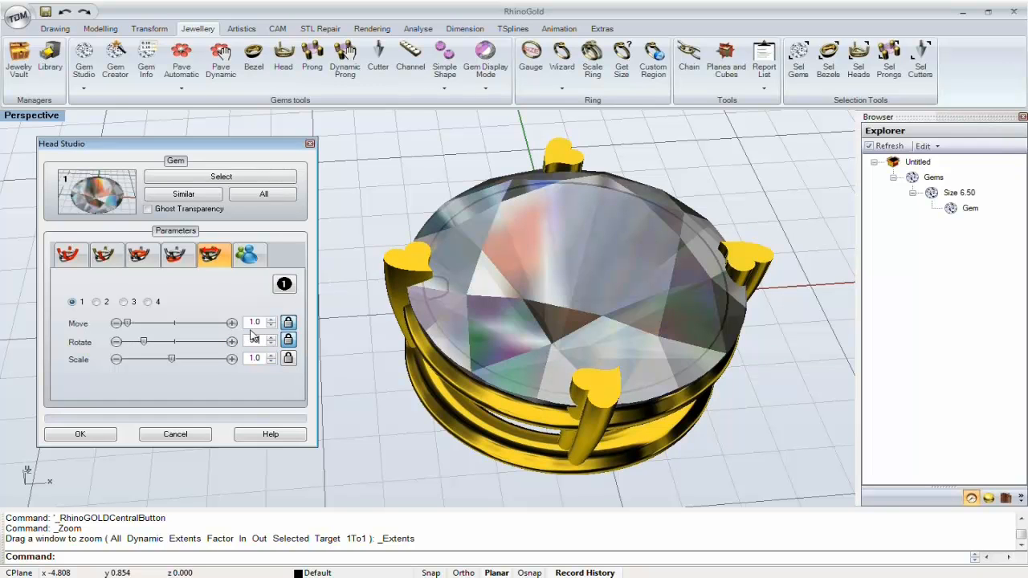
mouse_move(619, 303)
right_mouse_down()
mouse_move(624, 369)
mouse_move(624, 302)
right_mouse_up()
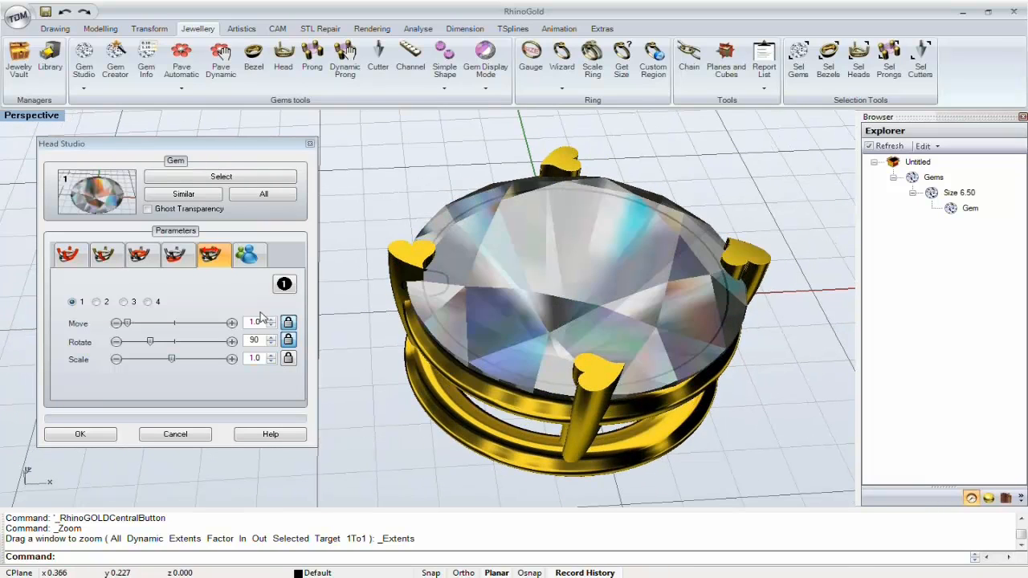
- Restore the rounded-top prong type, create the head and view the finished model
left_click(103, 254)
left_click(107, 324)
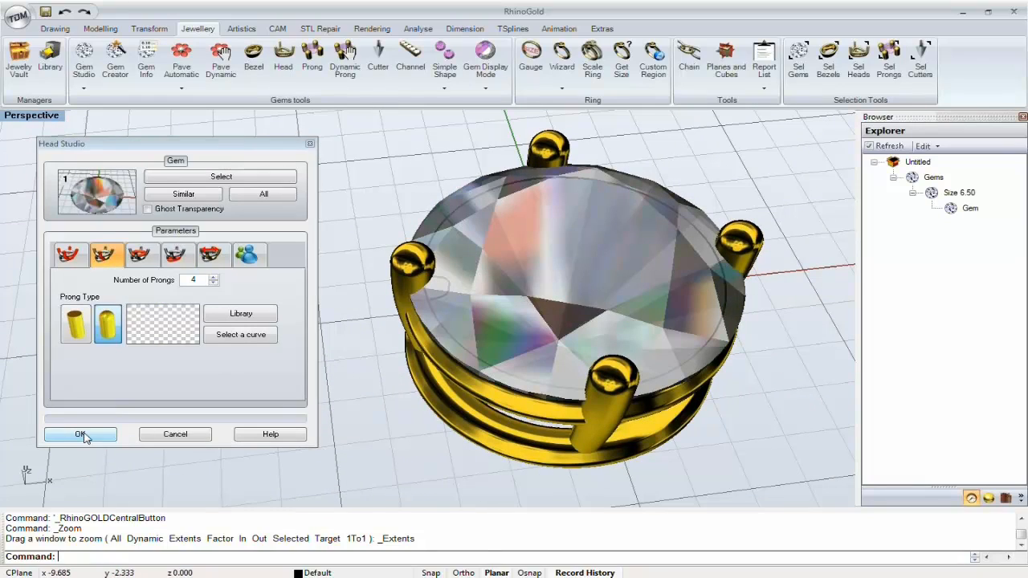
left_click(85, 436)
right_click_drag(494, 285, 441, 281, "shift")
scroll(447, 286, "down", 4)
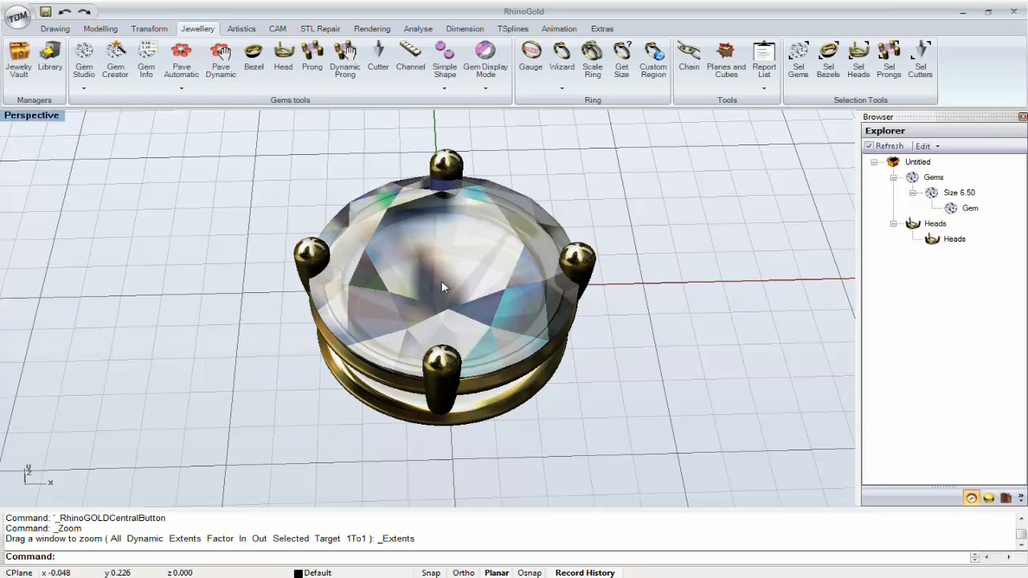
right_click_drag(441, 280, 413, 267)
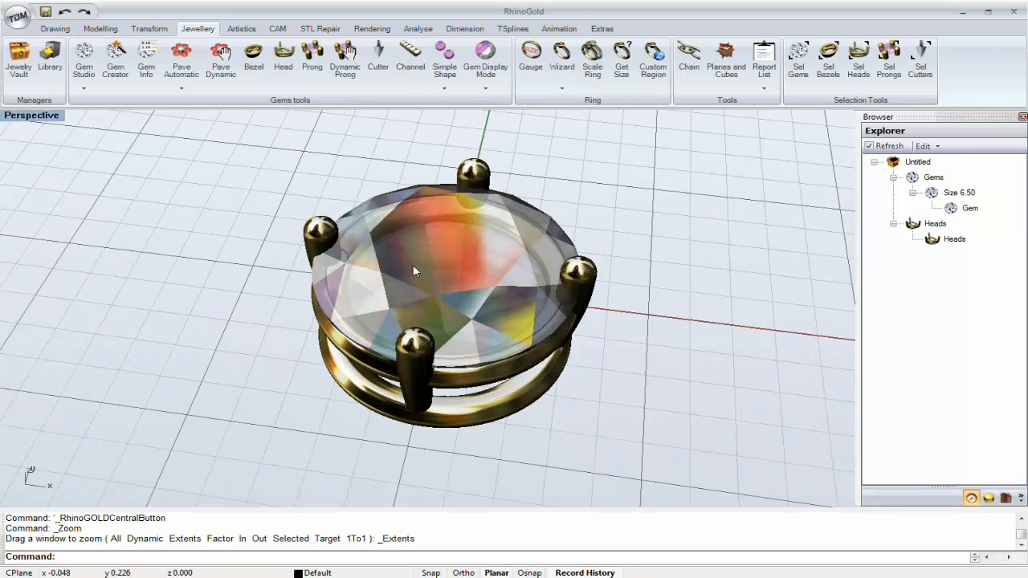
- Edit the gem's parameters to a width of 7.70 mm and update the model
left_click(969, 208)
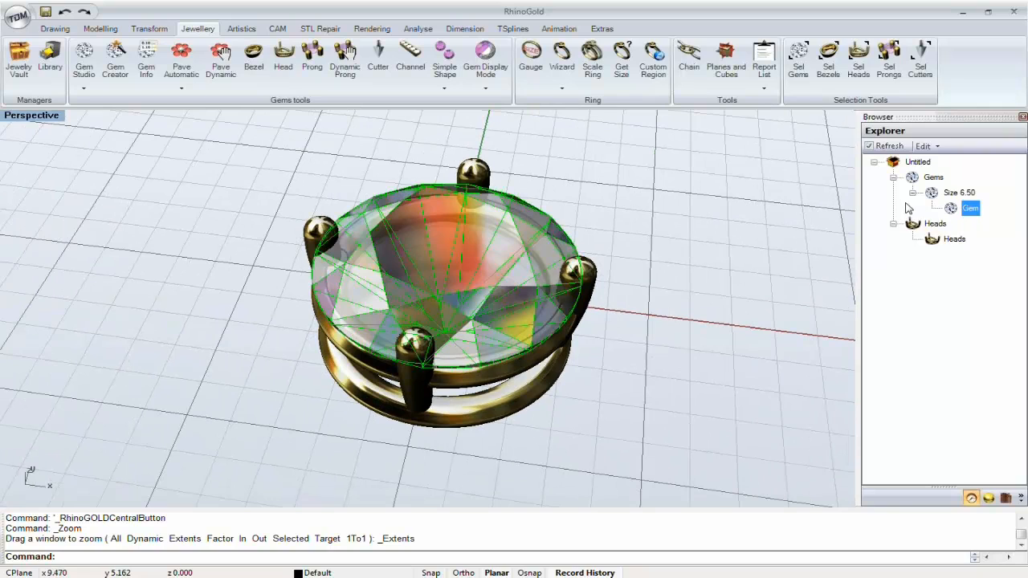
double_click(956, 212)
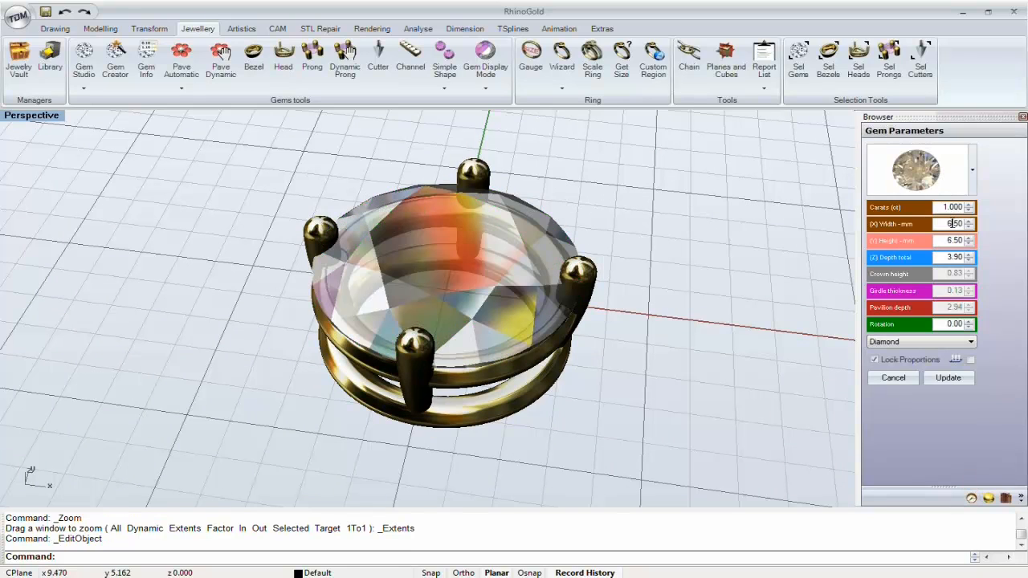
scroll(949, 224, "up", 18)
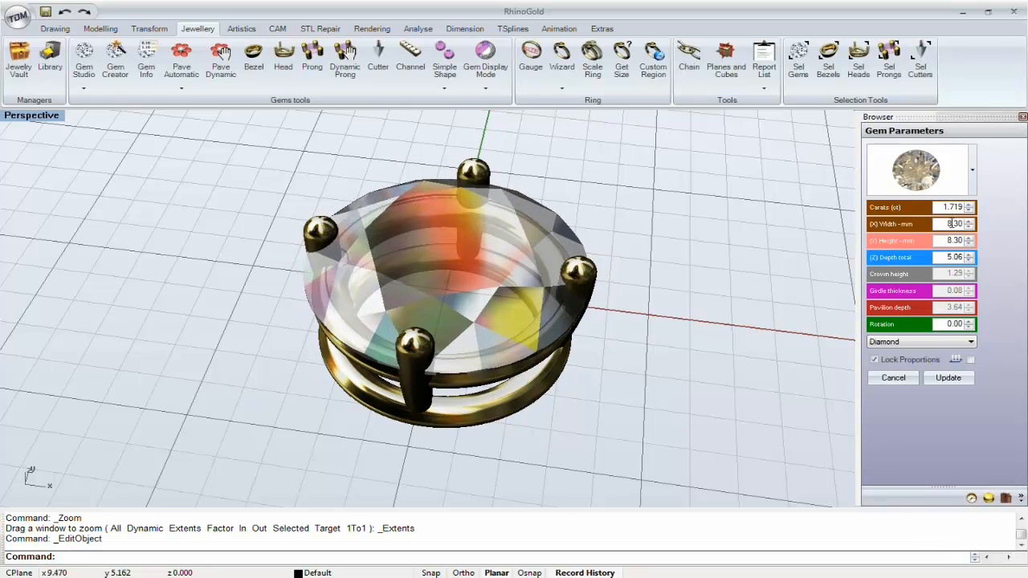
scroll(949, 223, "down", 6)
left_click(946, 378)
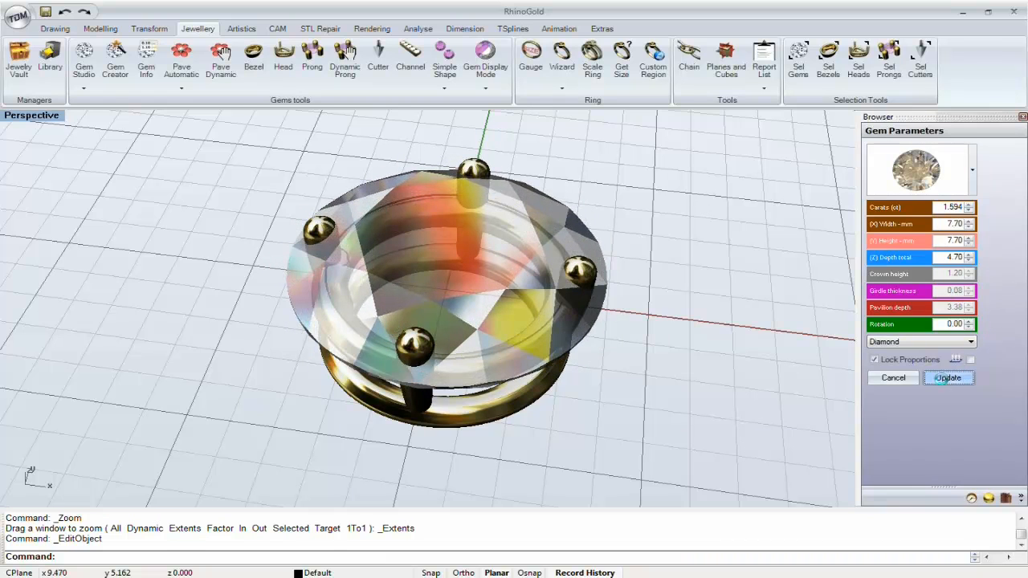
- Select the diamond in the head and reopen its gem parameters for editing
right_click_drag(476, 280, 509, 306)
right_click_drag(660, 249, 651, 250)
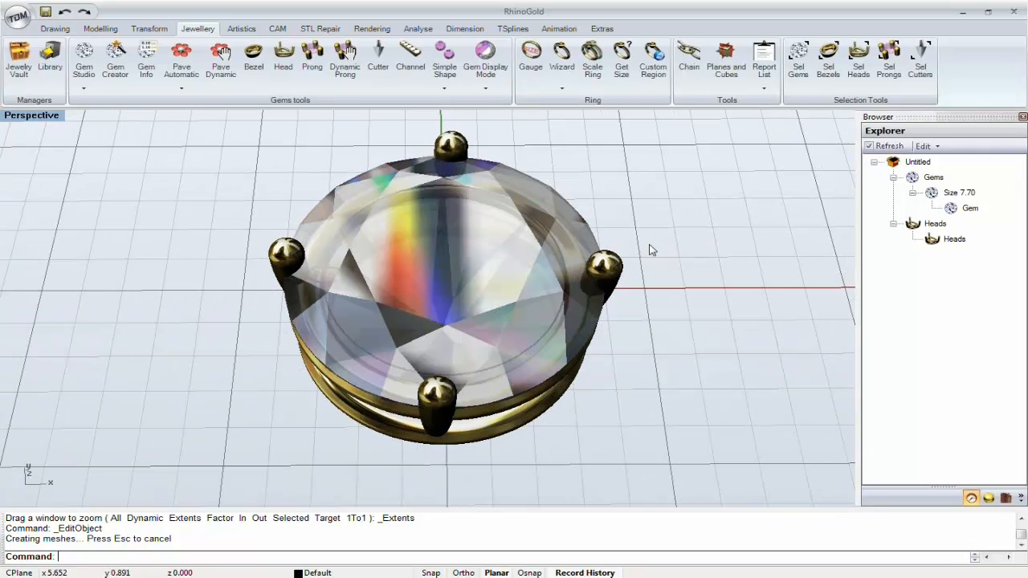
left_click(421, 267)
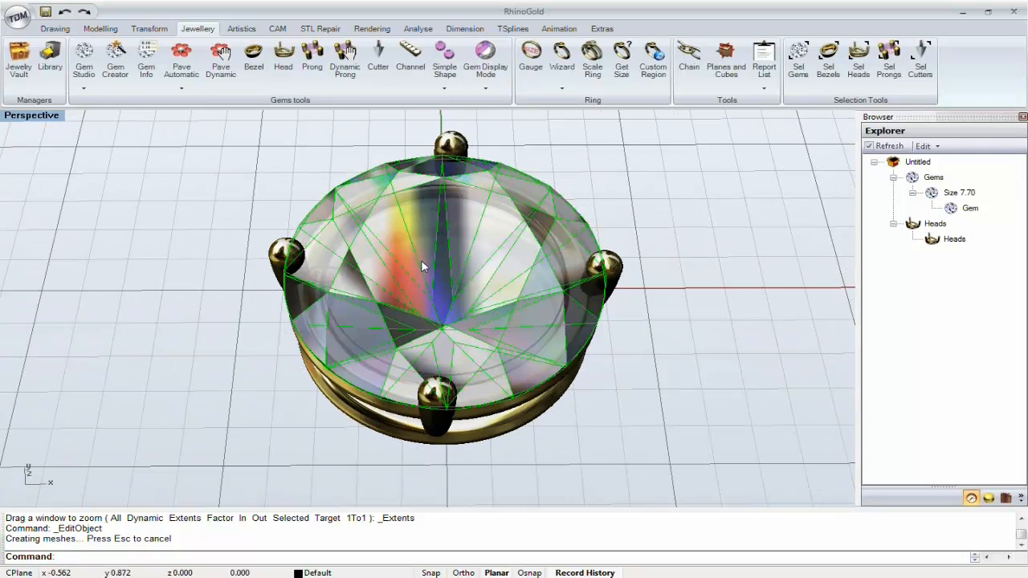
middle_click(422, 266)
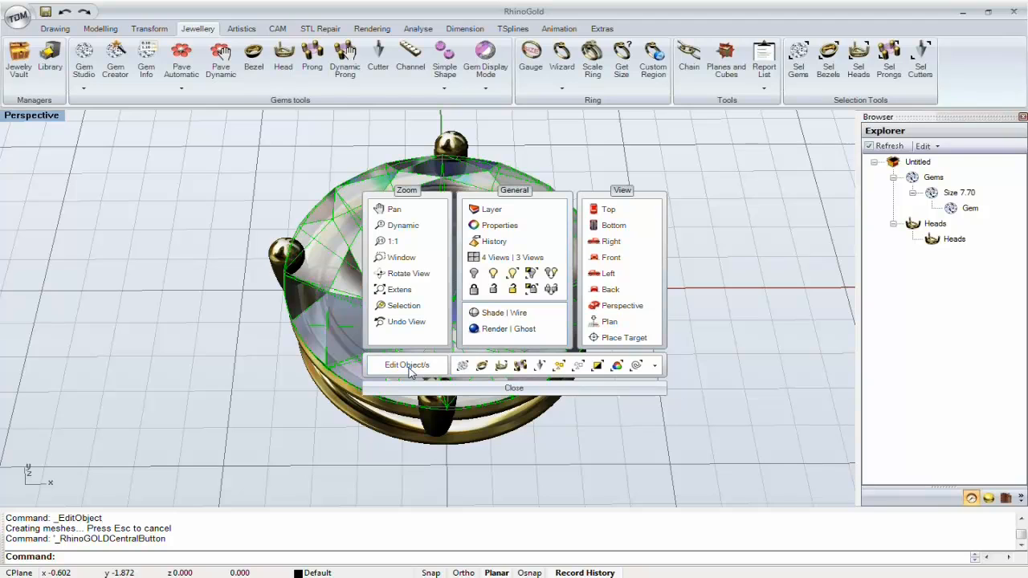
left_click(410, 388)
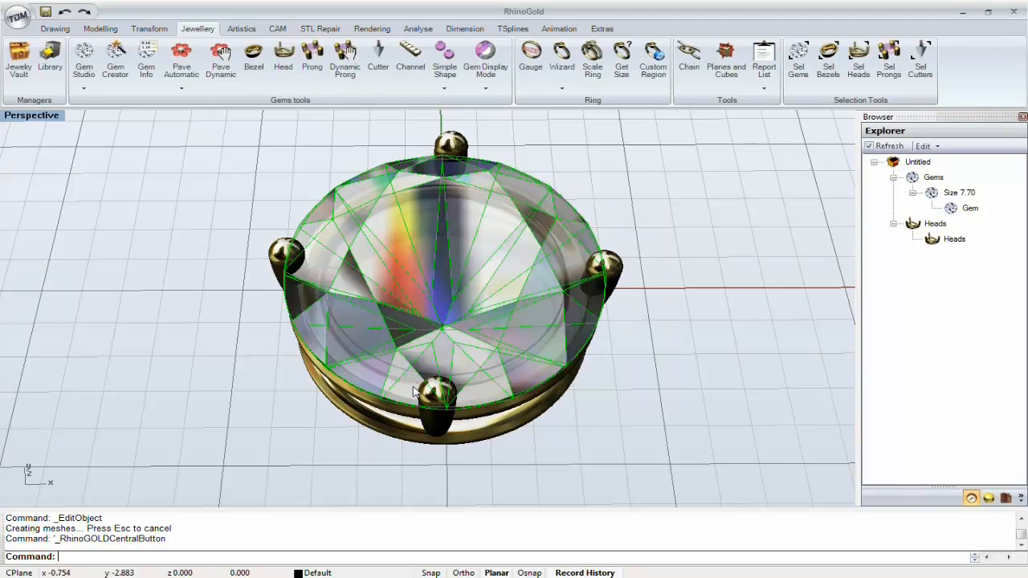
right_click_drag(410, 387, 411, 322)
middle_click(409, 321)
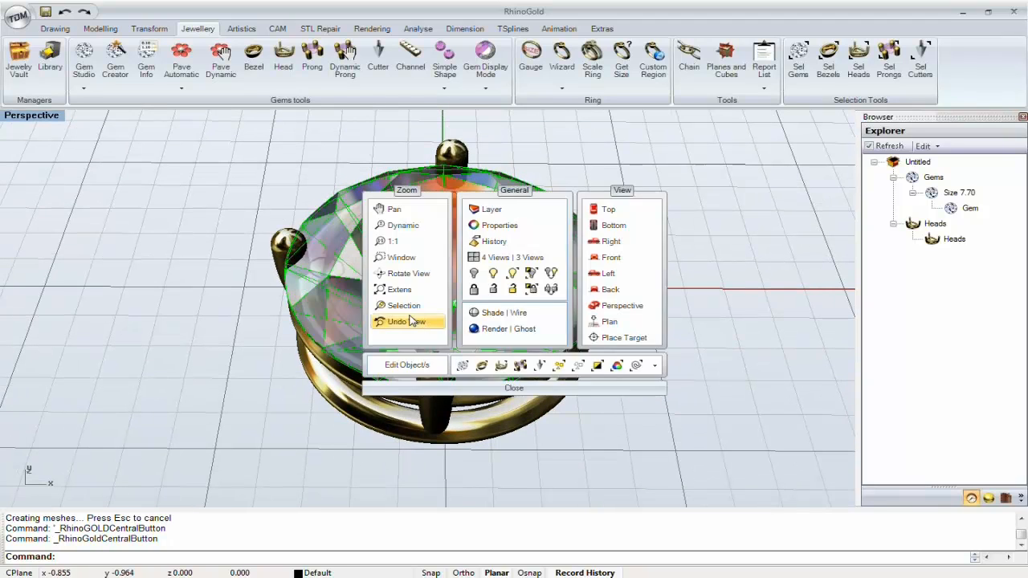
left_click(412, 368)
right_click_drag(564, 337, 564, 268)
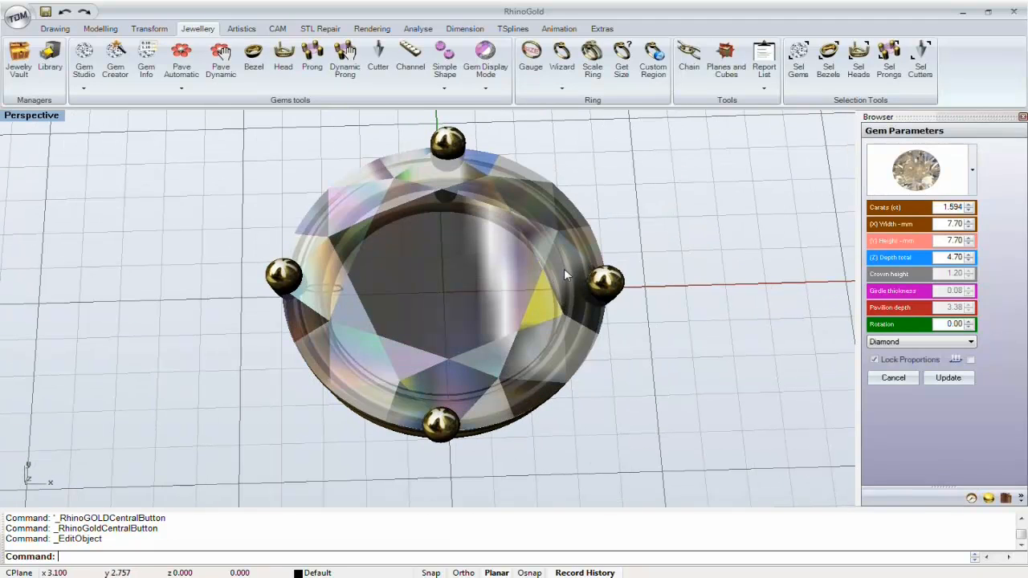
- Change the gem's cut to the square cut with bevelled corners and update the model
left_click(972, 170)
scroll(930, 157, "down", 5)
scroll(930, 153, "up", 5)
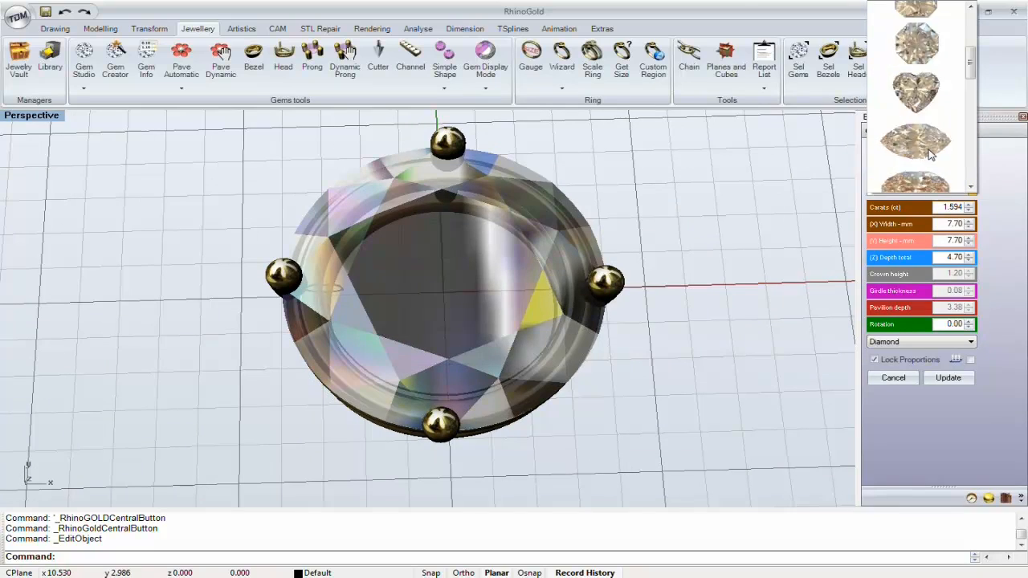
scroll(929, 153, "down", 3)
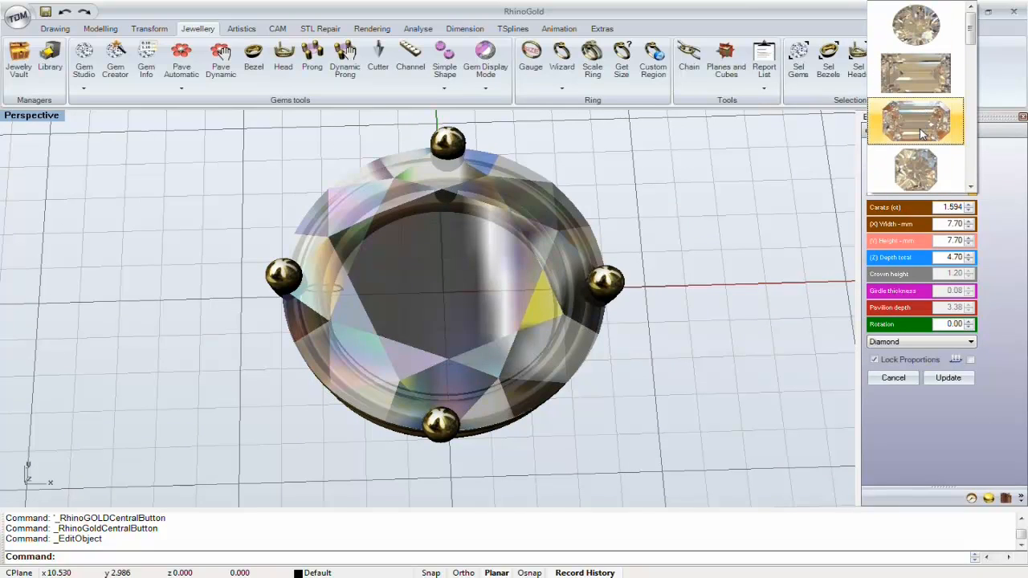
left_click(922, 132)
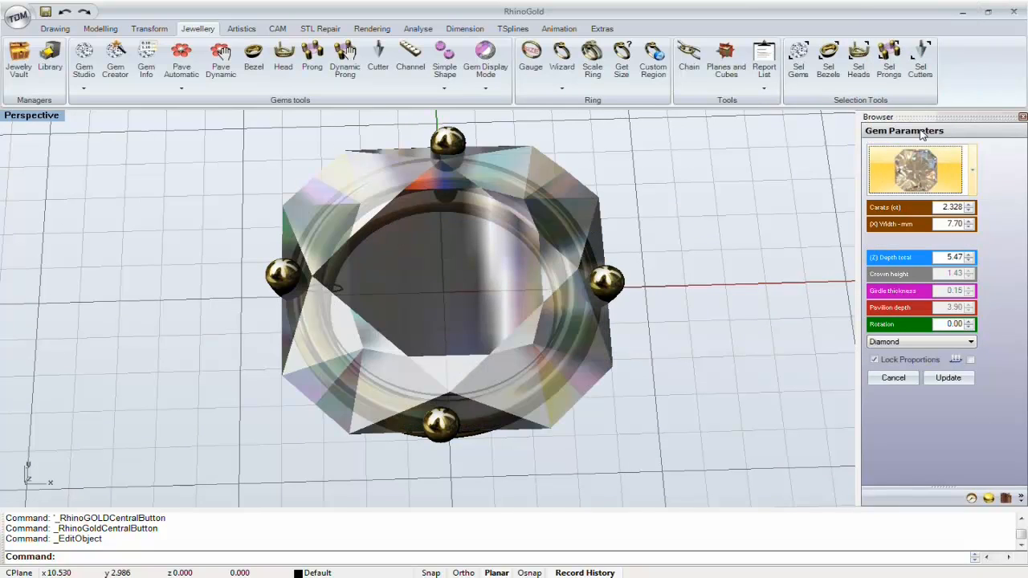
right_click_drag(452, 264, 448, 281)
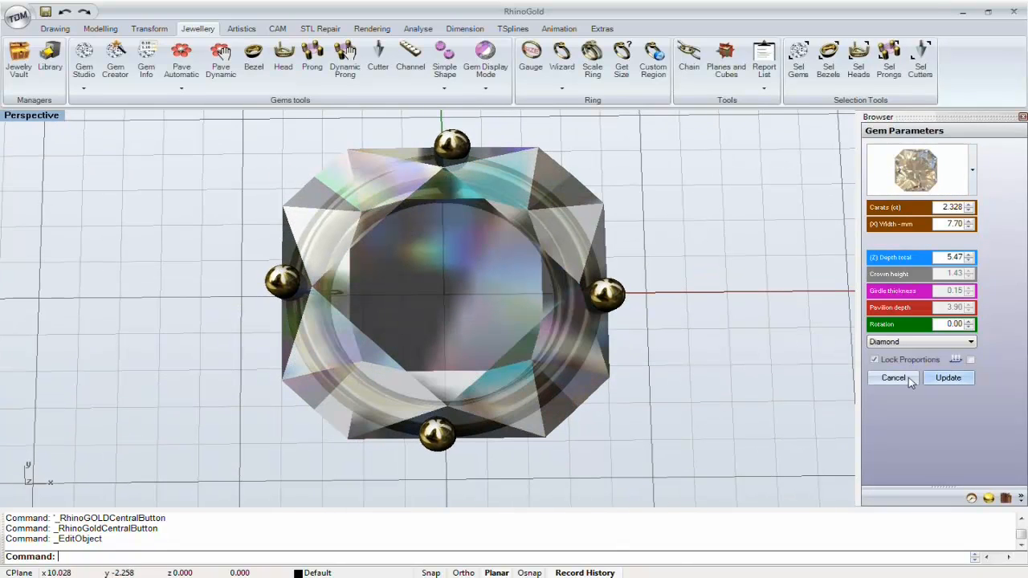
right_click_drag(554, 308, 545, 312)
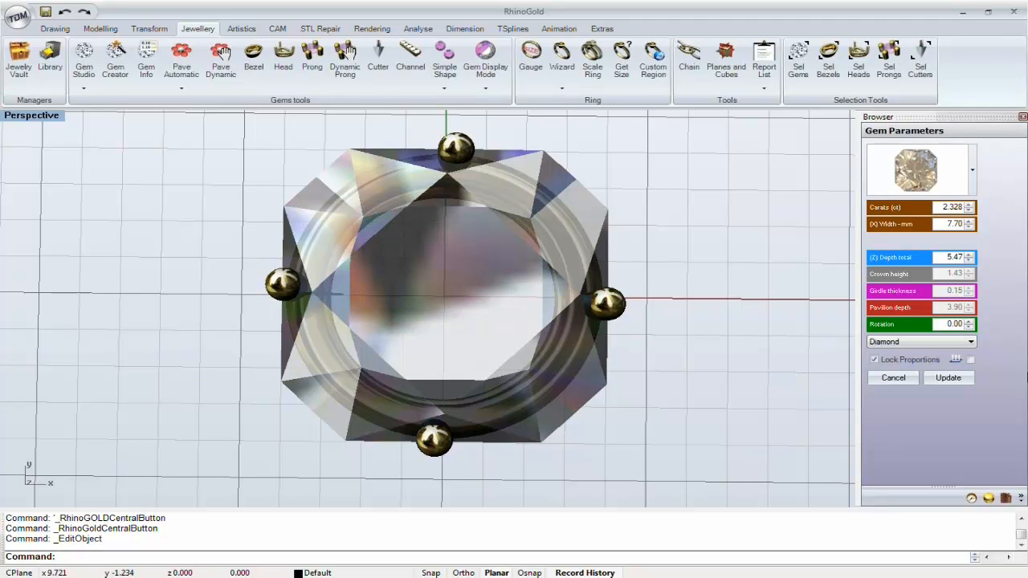
left_click(956, 379)
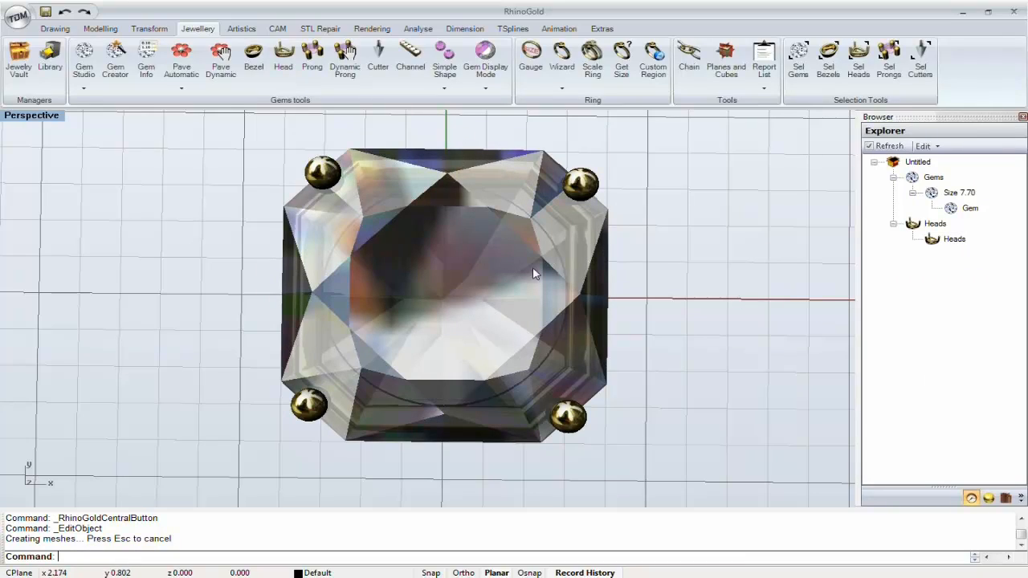
right_click_drag(543, 295, 608, 222)
scroll(578, 252, "down", 6)
scroll(608, 218, "up", 4)
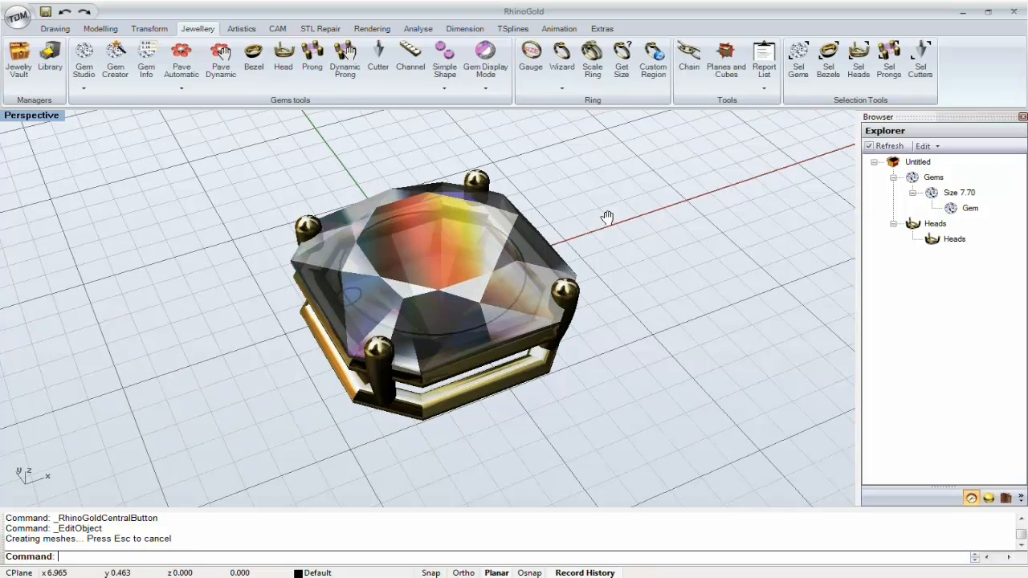
- Edit the head so its prongs have top, middle and bottom diameters of 1.25, and apply the change
double_click(936, 241)
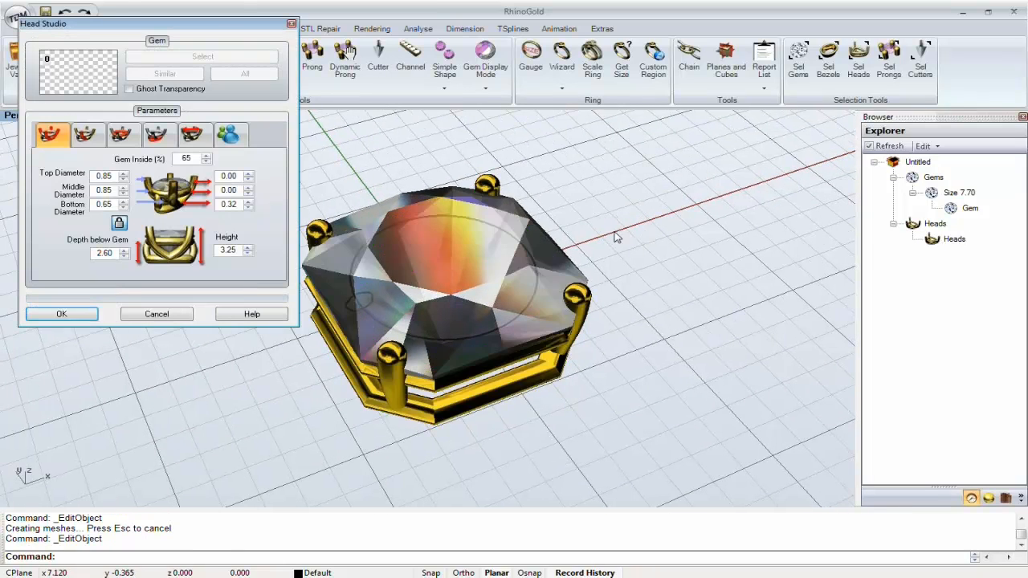
right_click_drag(615, 237, 606, 305)
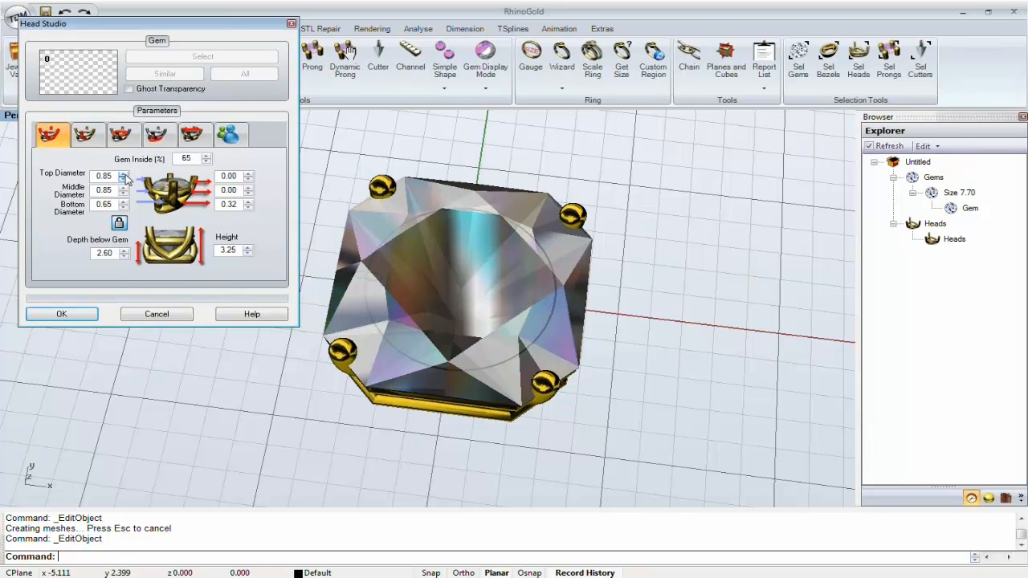
left_click(123, 175)
left_click(123, 175)
left_click(123, 175)
left_click(123, 175)
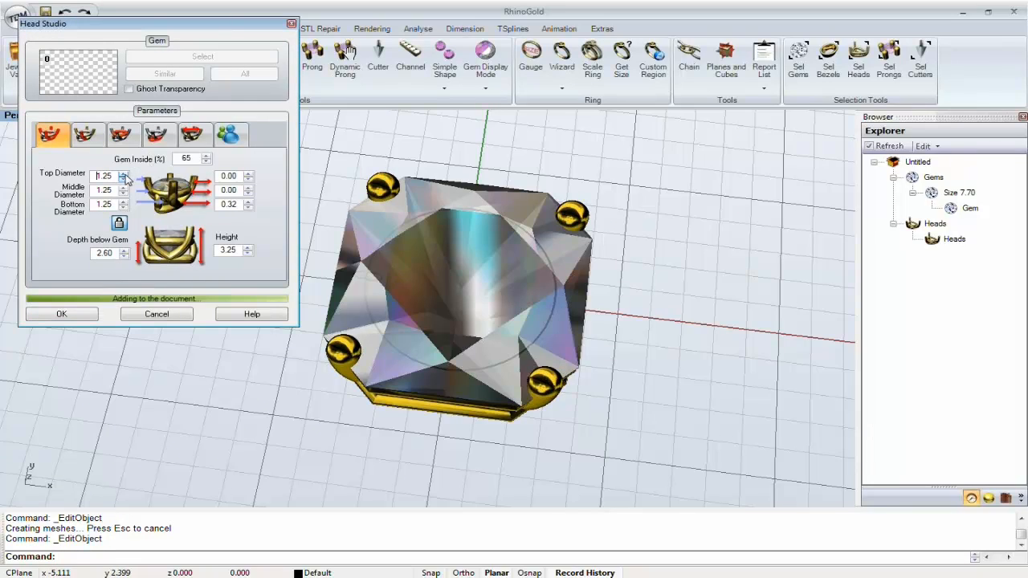
left_click(54, 318)
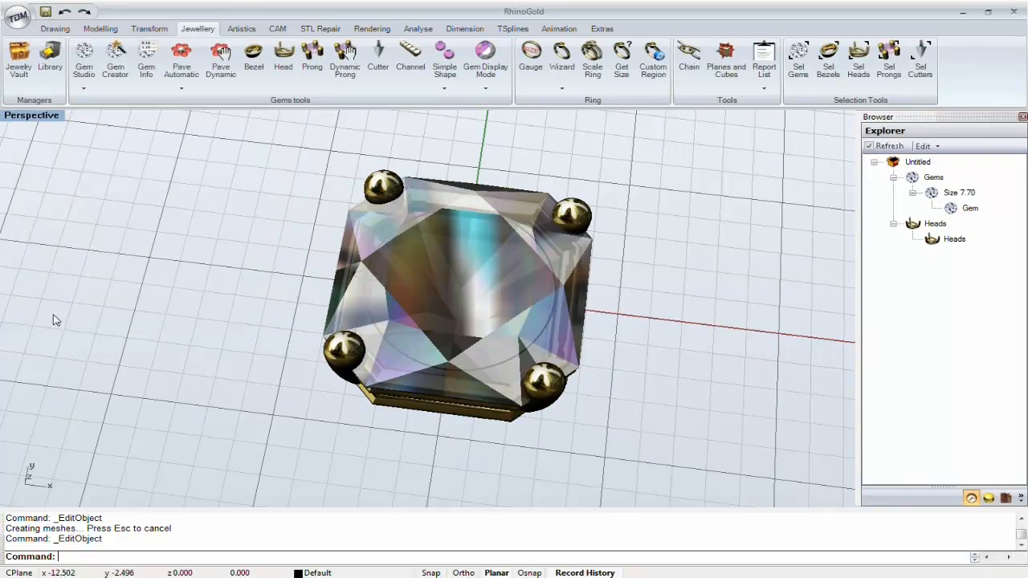
right_click_drag(467, 216, 344, 170)
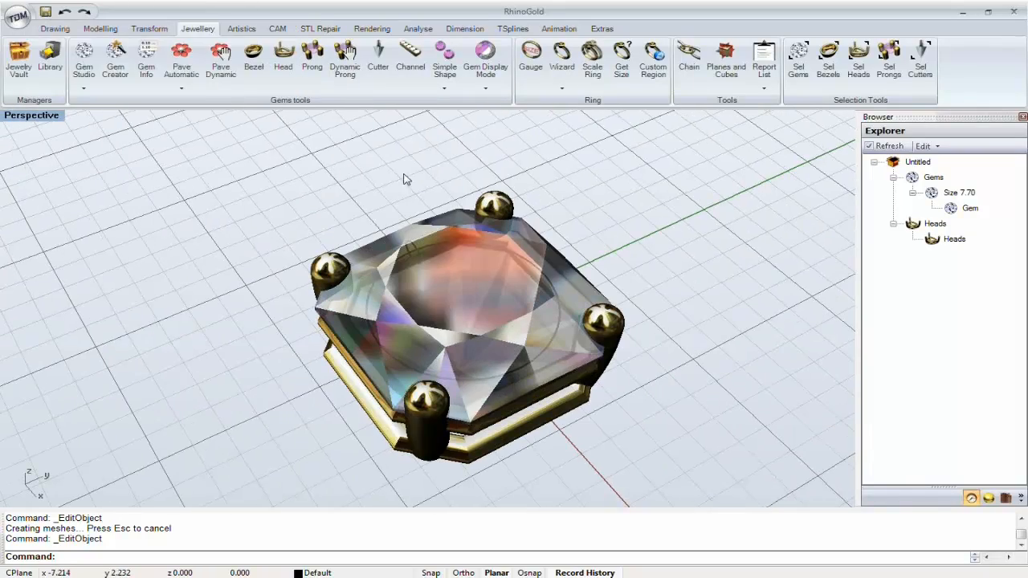
right_click_drag(439, 195, 454, 332)
scroll(450, 234, "up", 3)
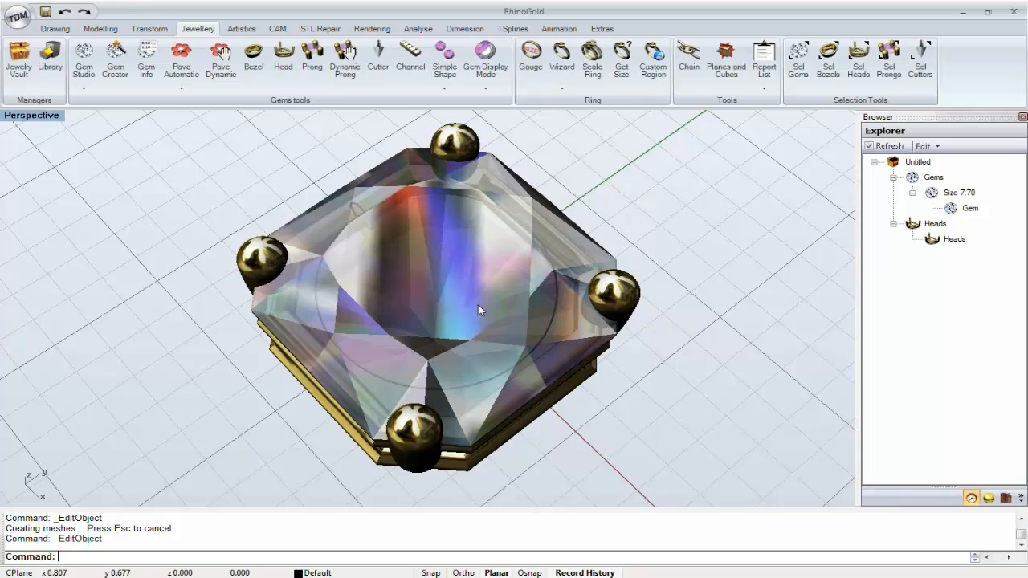
- Switch to the PowerPoint presentation and show the slides from Fleximetrical Technology to Adaptable Interface
key("alt+Tab")
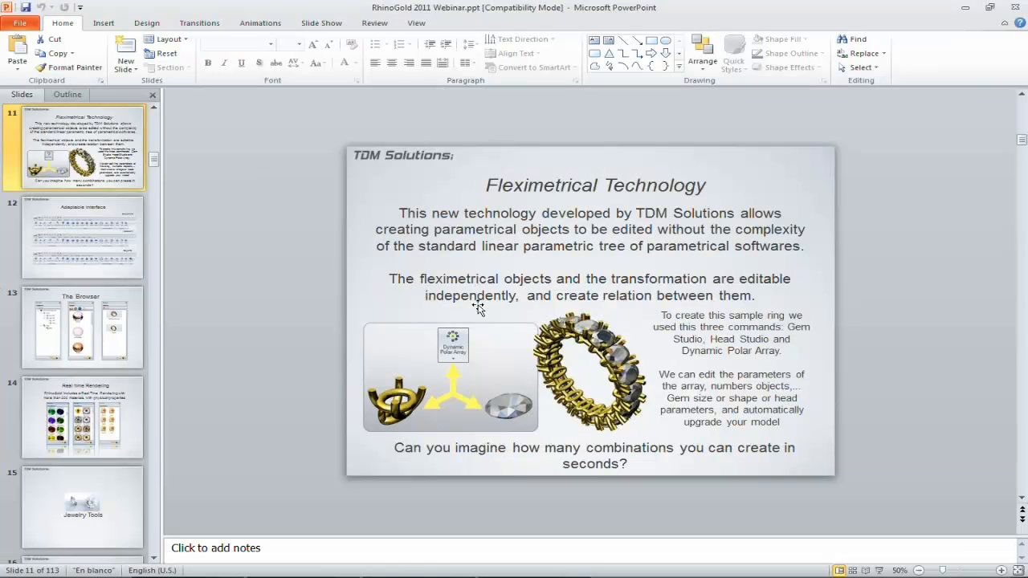
left_click(879, 570)
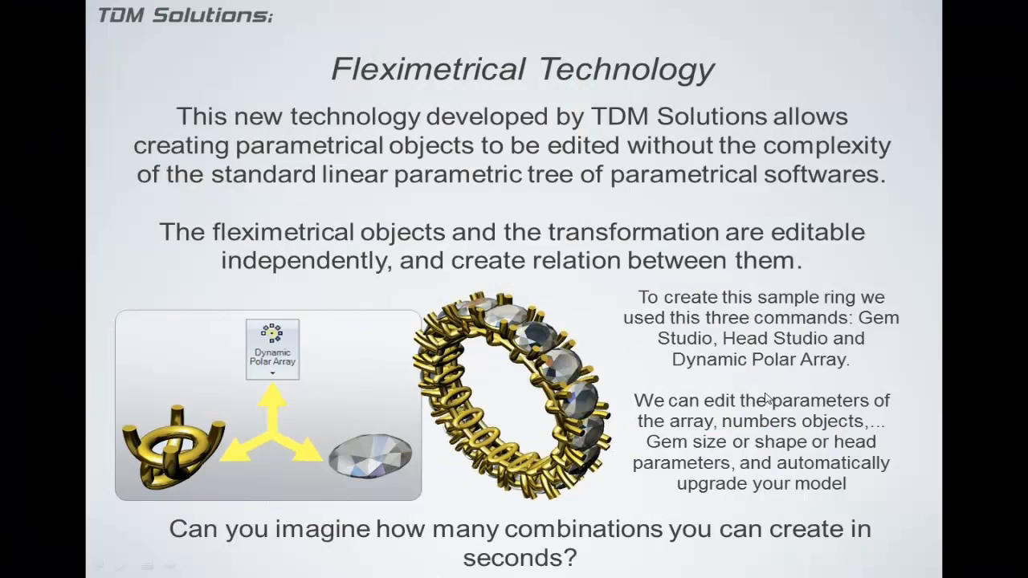
left_click(695, 315)
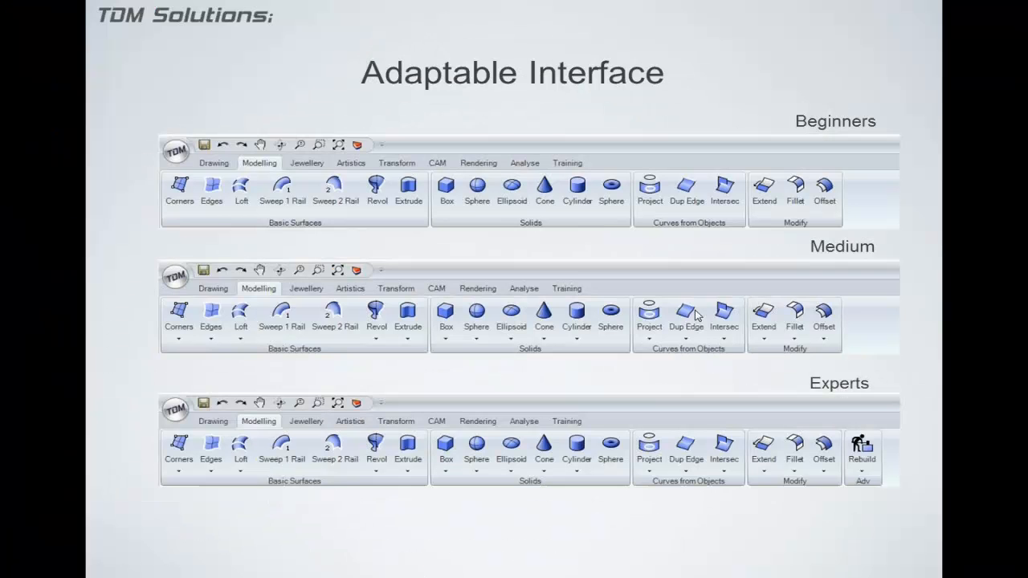
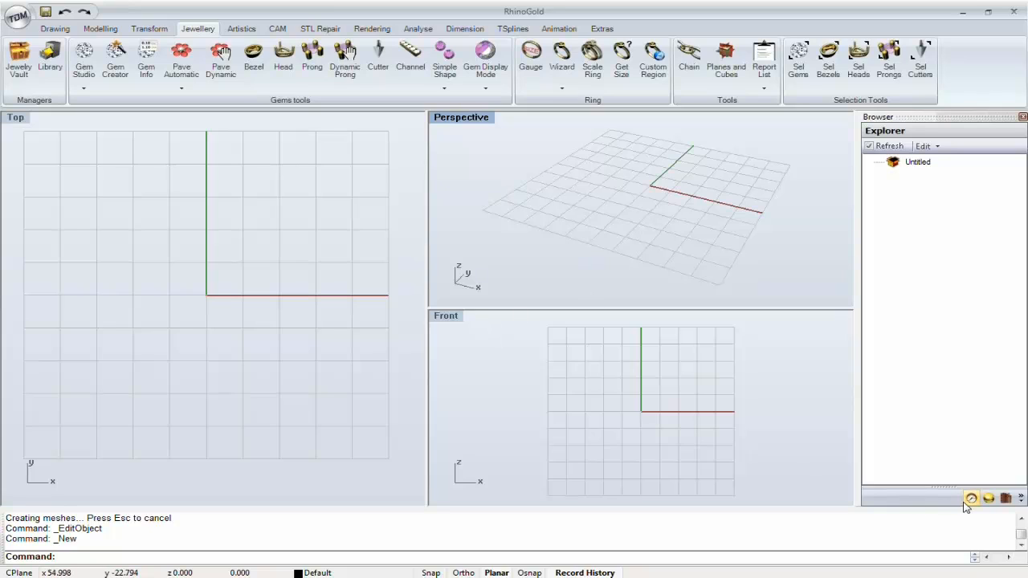
- Open the file Gems by two curves.3dm from the library's _Webinar folder
left_click(1006, 499)
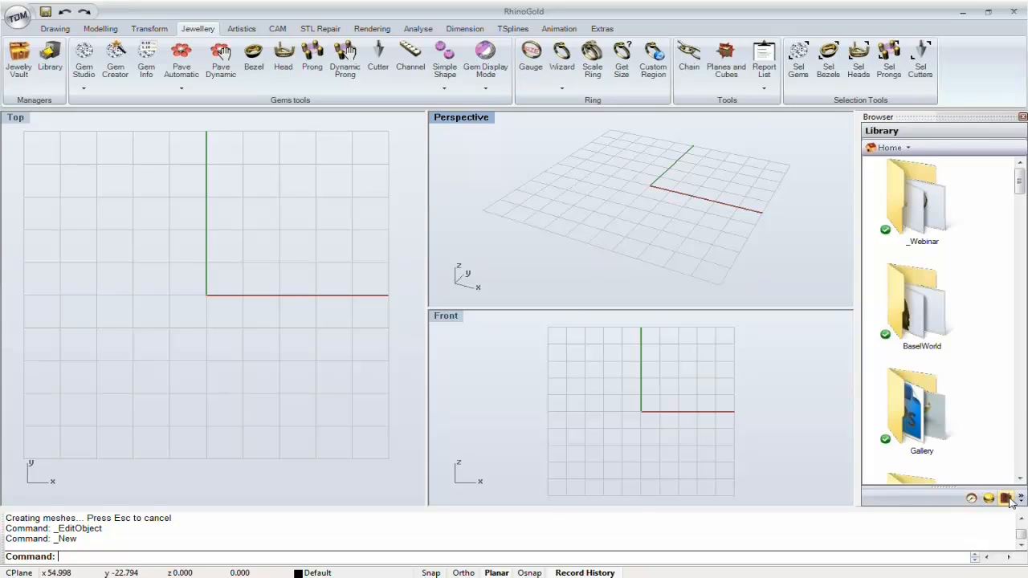
double_click(907, 218)
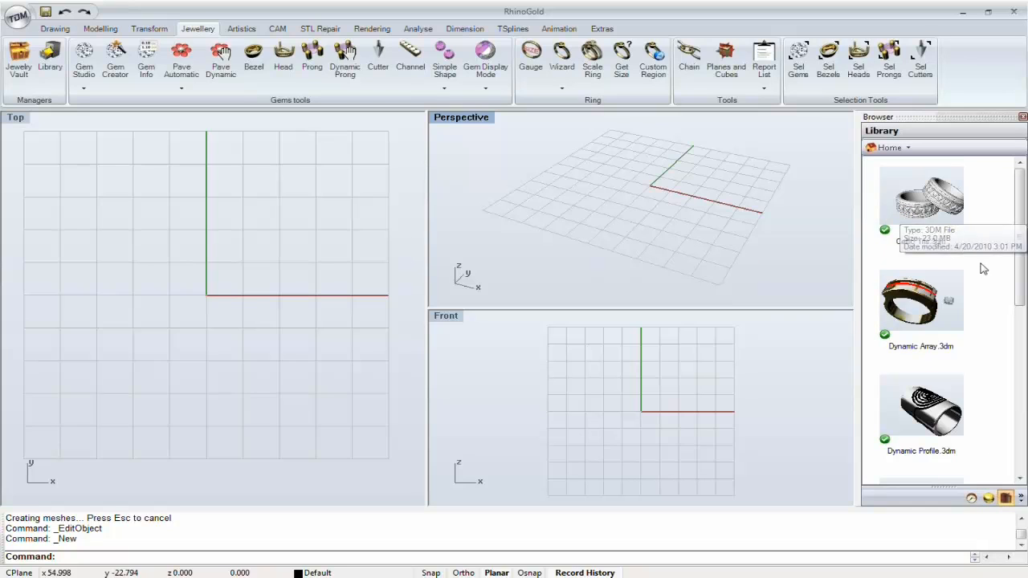
scroll(996, 277, "down", 5)
left_click_drag(921, 201, 634, 243)
left_click(392, 295)
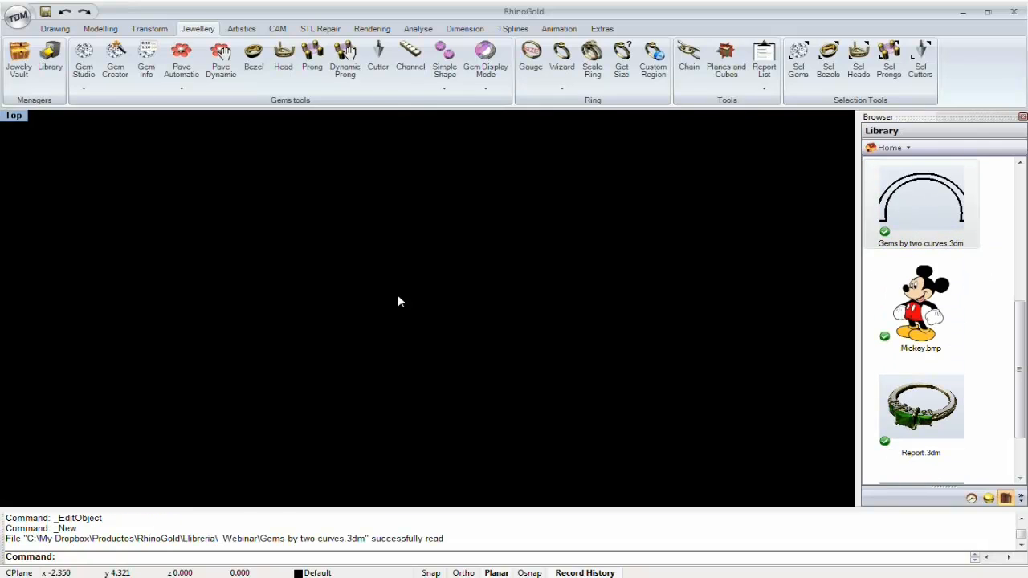
right_click_drag(436, 321, 411, 322)
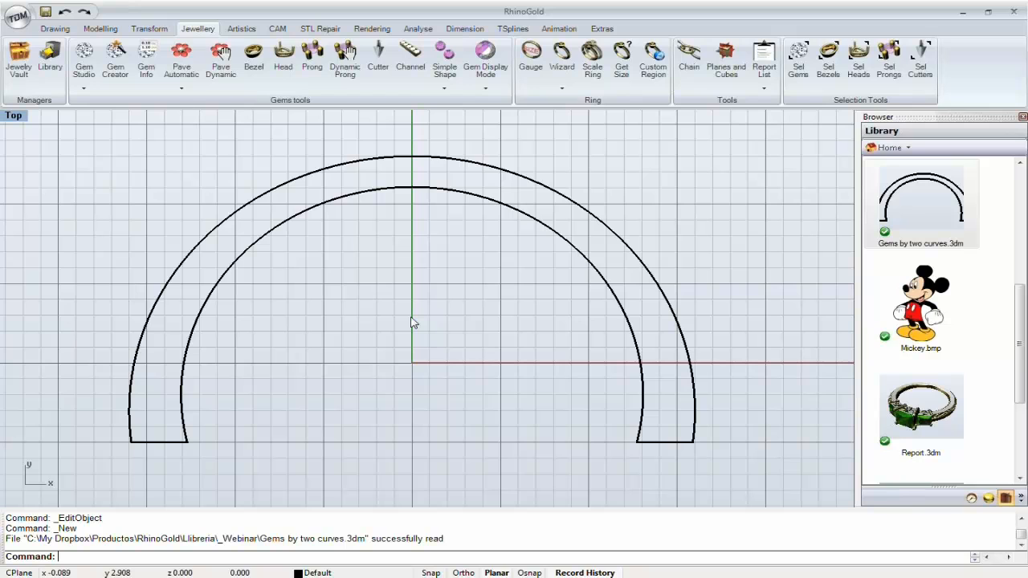
right_click_drag(411, 322, 427, 335)
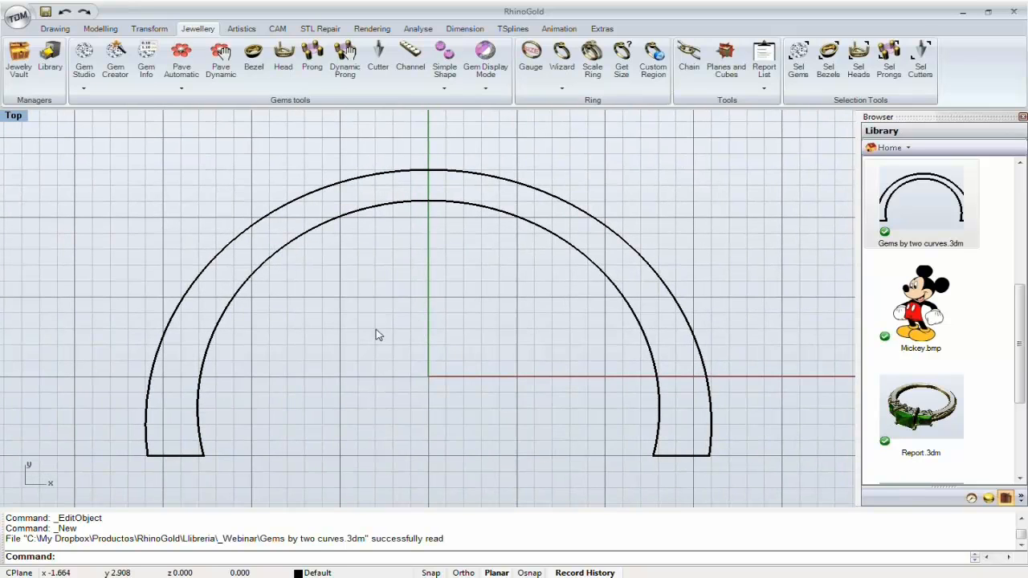
- Start Gems by 2 curves and select the outer and inner arcs of the arch as its curves
left_click(84, 90)
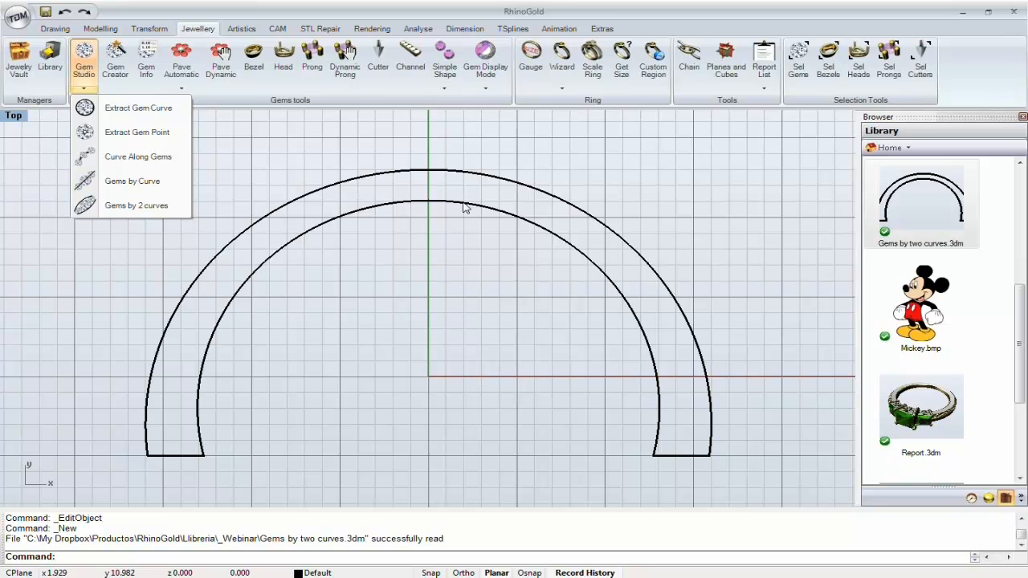
right_click_drag(463, 207, 478, 197)
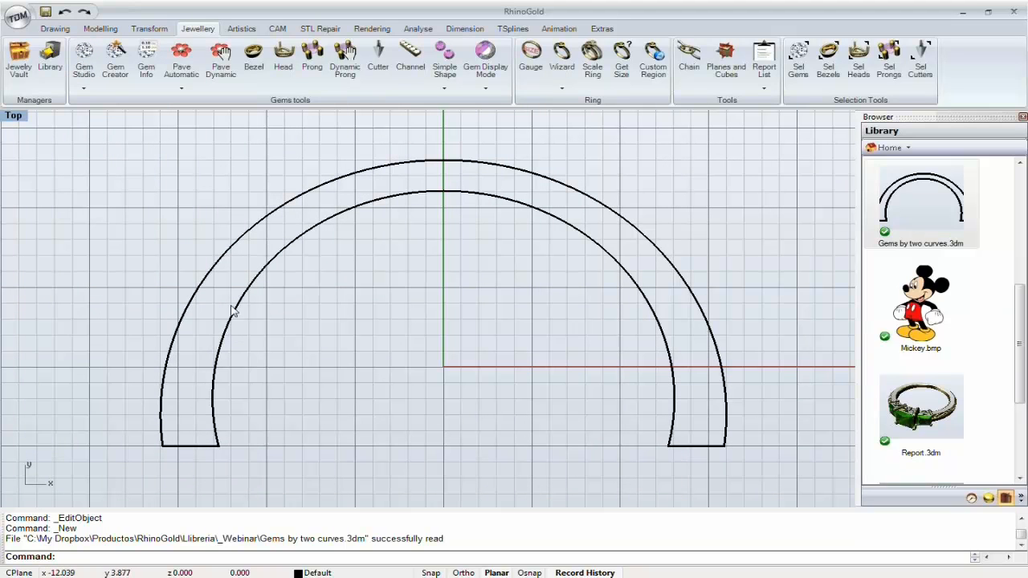
scroll(395, 297, "down", 1)
scroll(395, 298, "up", 1)
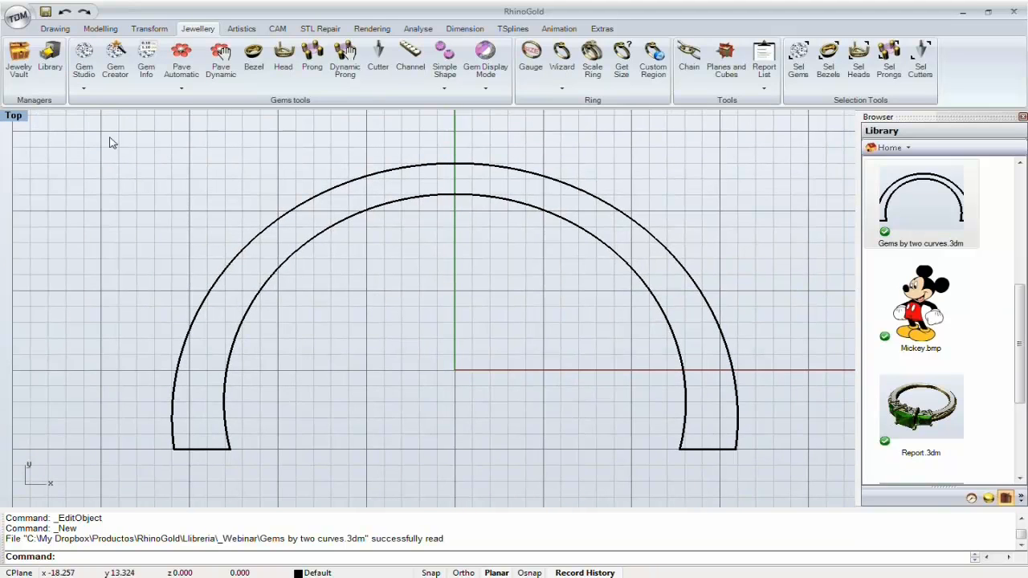
left_click(86, 89)
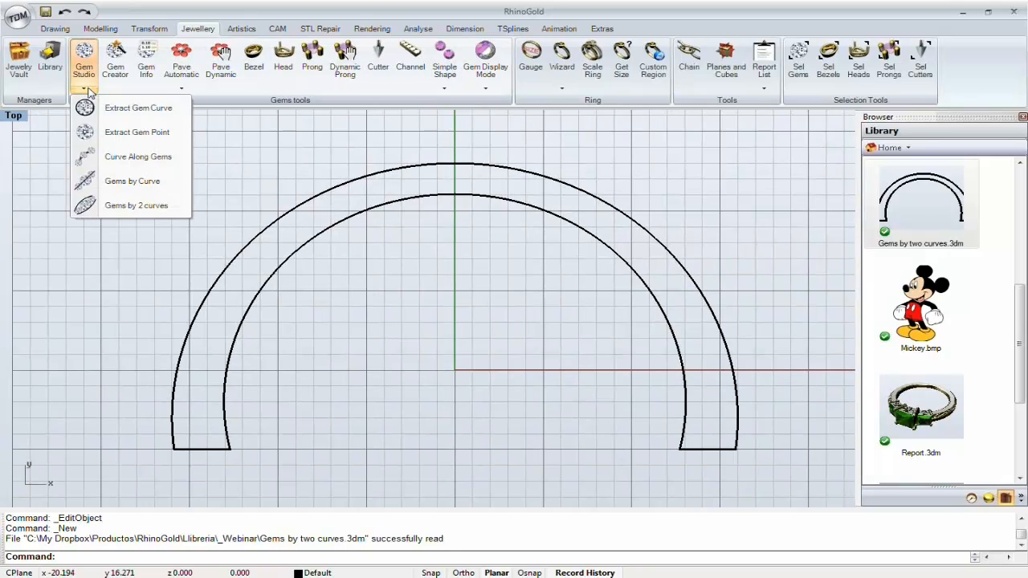
left_click(87, 204)
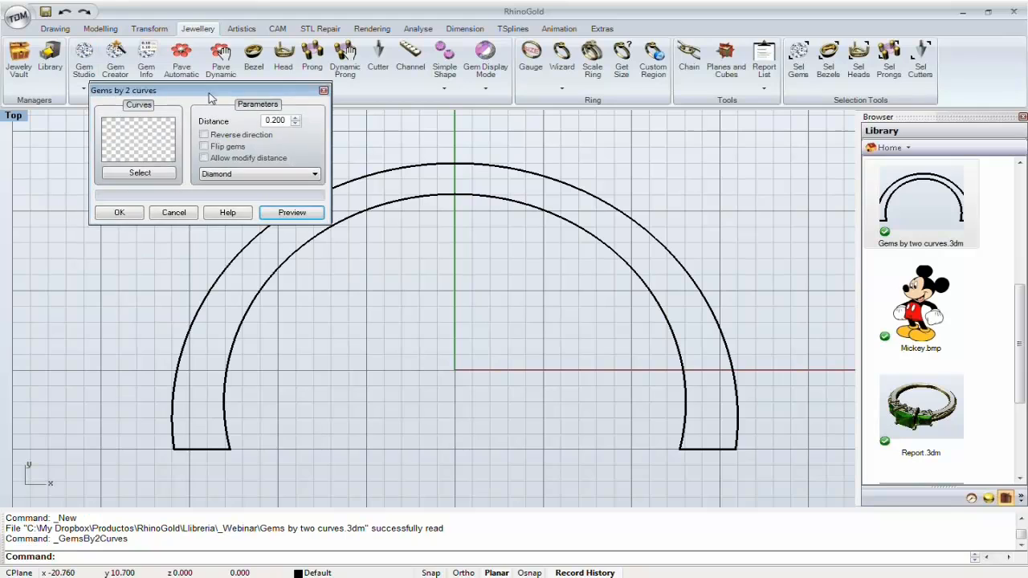
left_click_drag(197, 96, 142, 146)
left_click(76, 216)
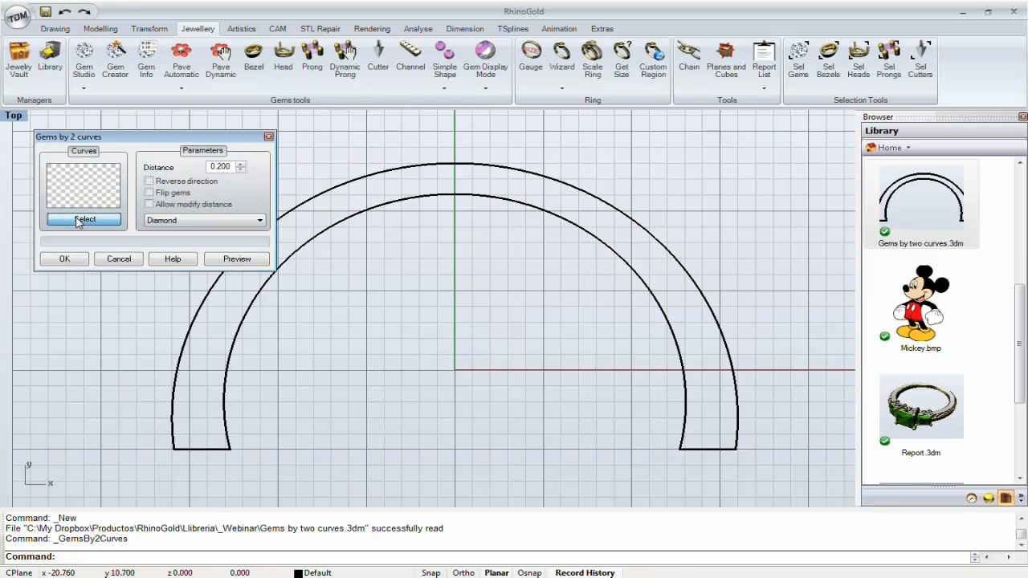
left_click(211, 299)
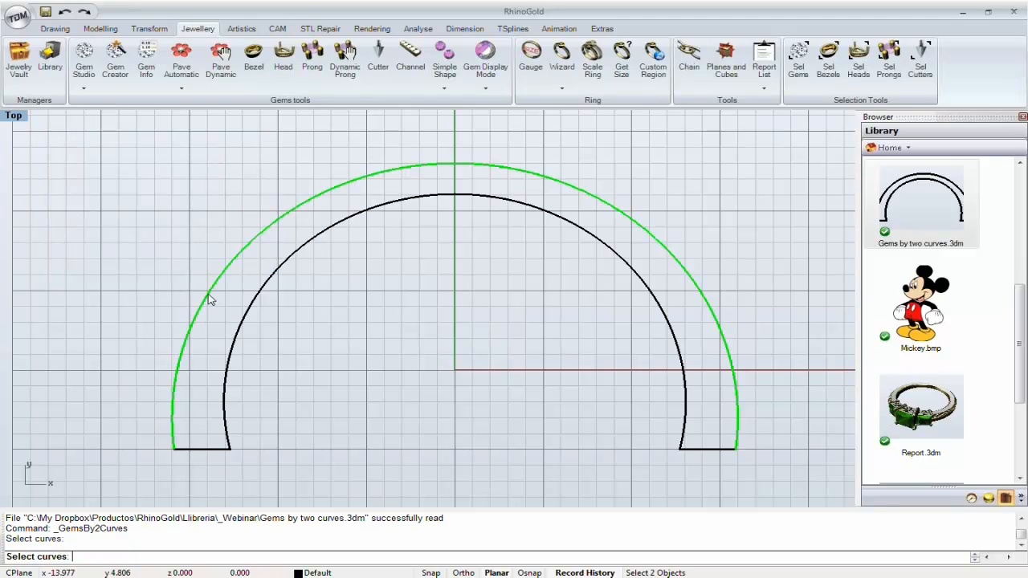
left_click(243, 331)
key("Return")
- Set the distance between the gems to 0.25 and preview the diamonds between the two arcs
left_click_drag(201, 138, 191, 114)
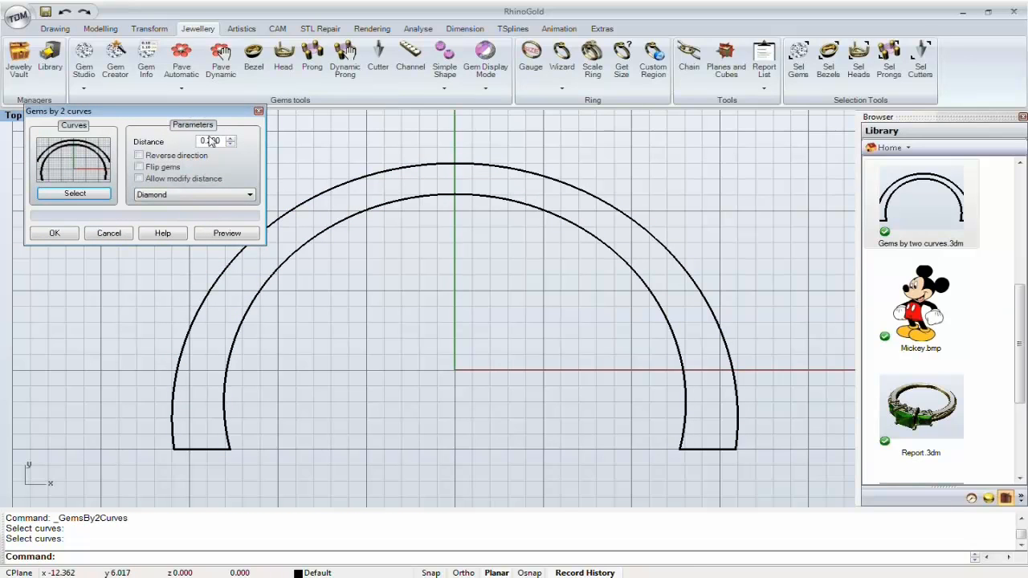
left_click(212, 142)
type("5")
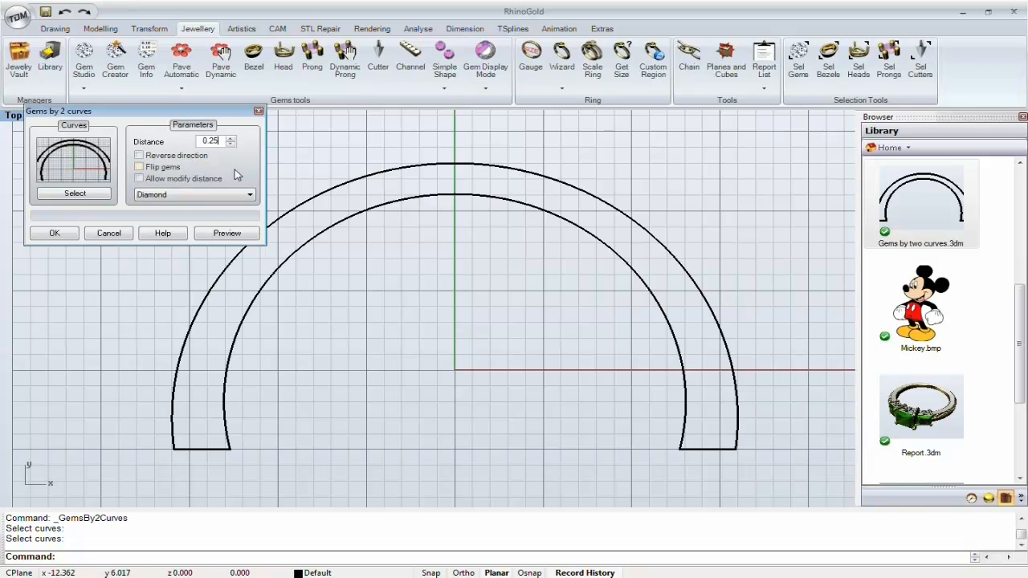
type("0")
left_click_drag(166, 116, 161, 134)
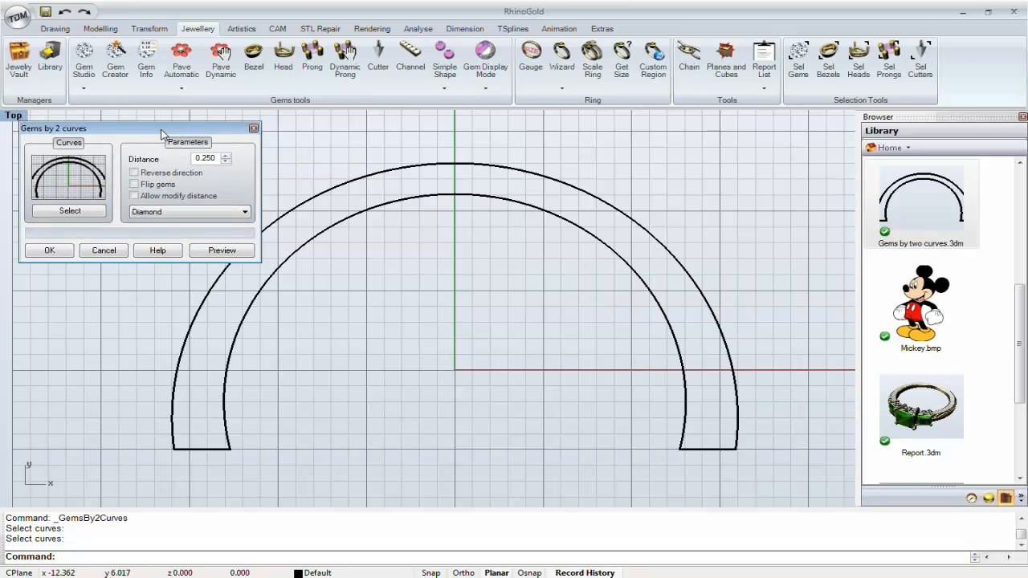
left_click_drag(161, 134, 154, 127)
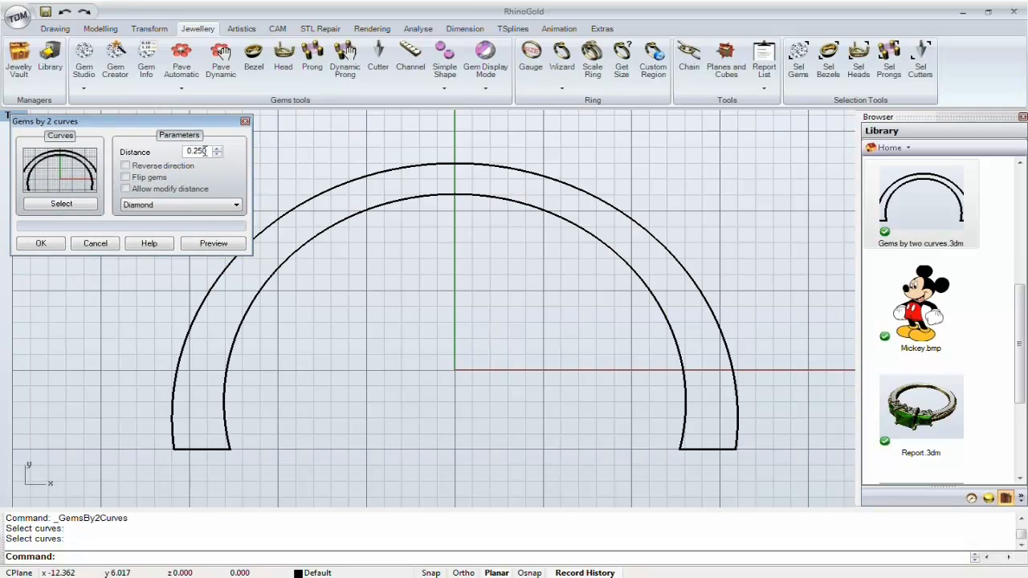
left_click(209, 245)
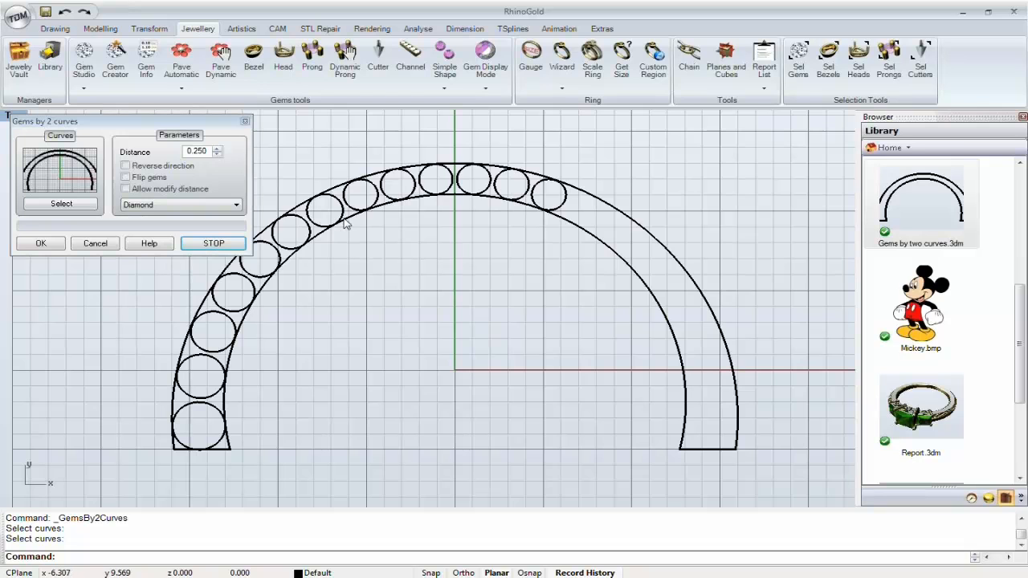
- Inspect how the previewed gems fit between the two arcs and accept the diamond layout
scroll(361, 227, "up", 5)
scroll(361, 227, "up", 3)
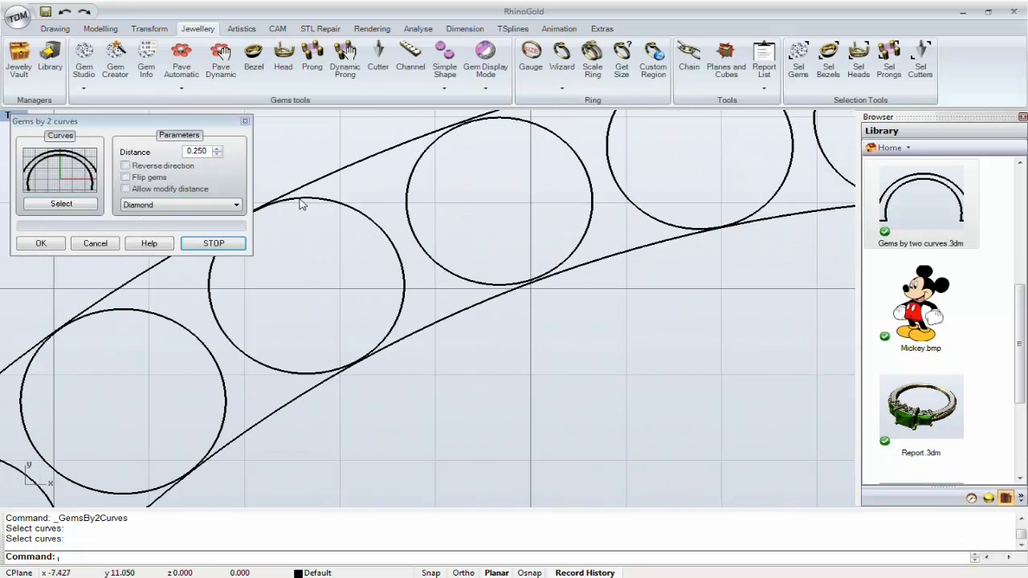
scroll(356, 367, "up", 2)
scroll(425, 255, "down", 5)
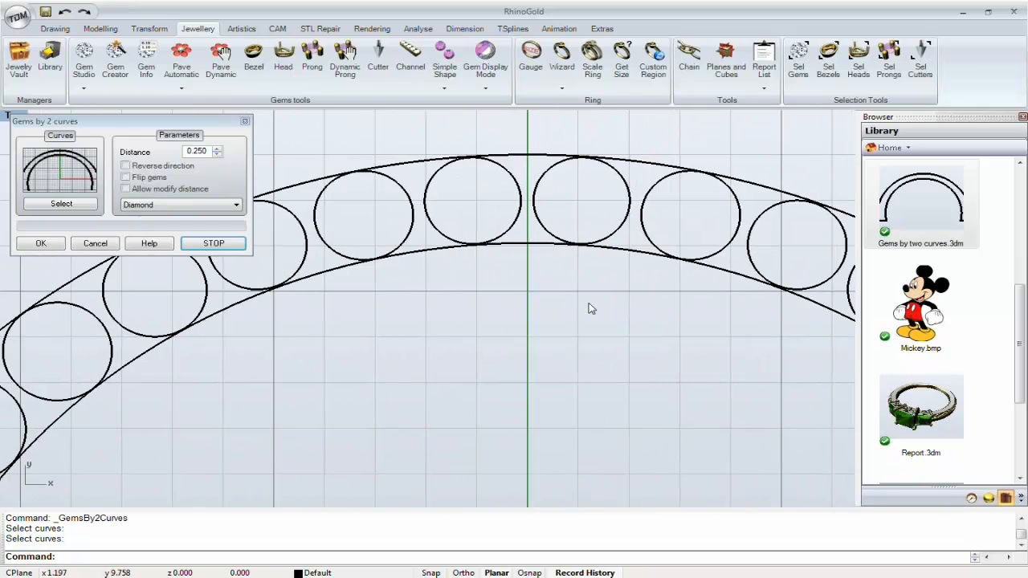
scroll(521, 298, "up", 2)
scroll(485, 298, "down", 4)
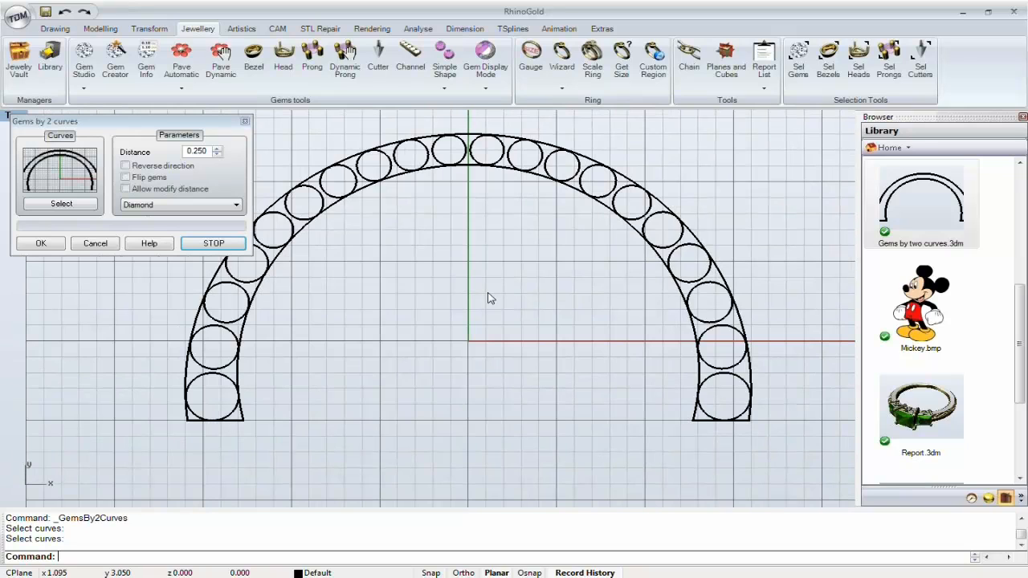
right_click_drag(496, 298, 506, 338)
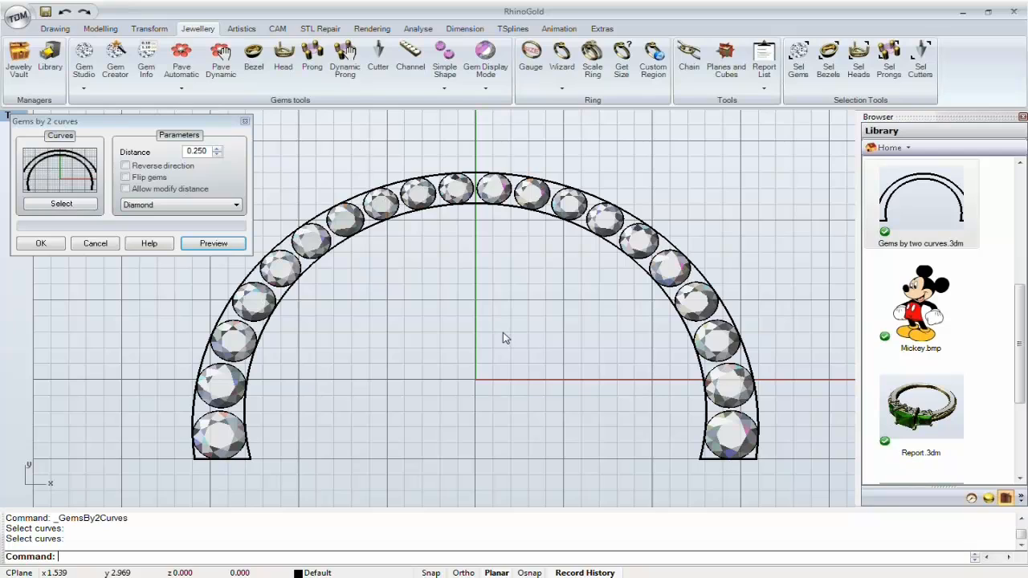
left_click(26, 248)
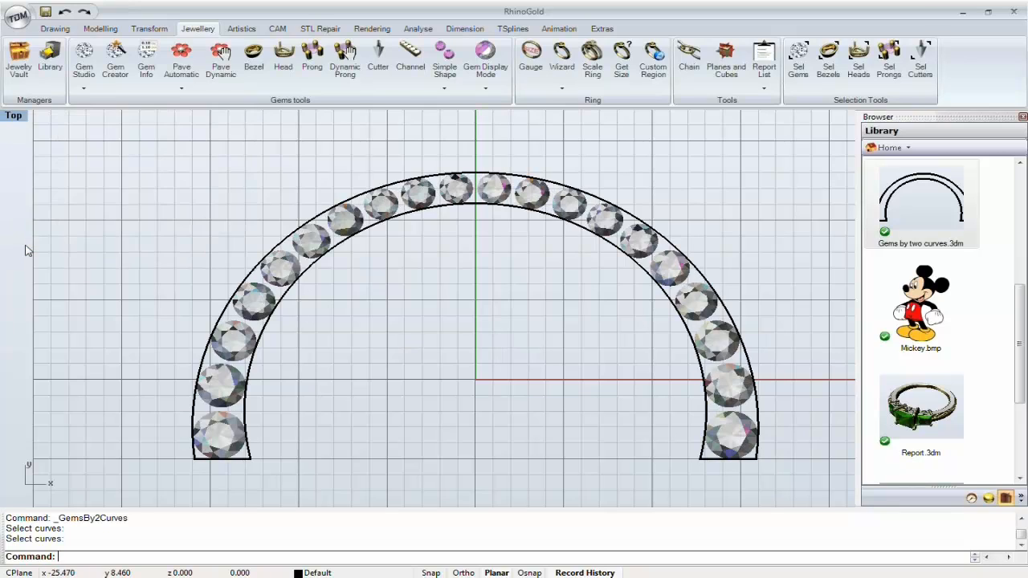
- Show the model's gems in the Explorer and collapse every size group from 3.00 to 1.90
left_click(971, 498)
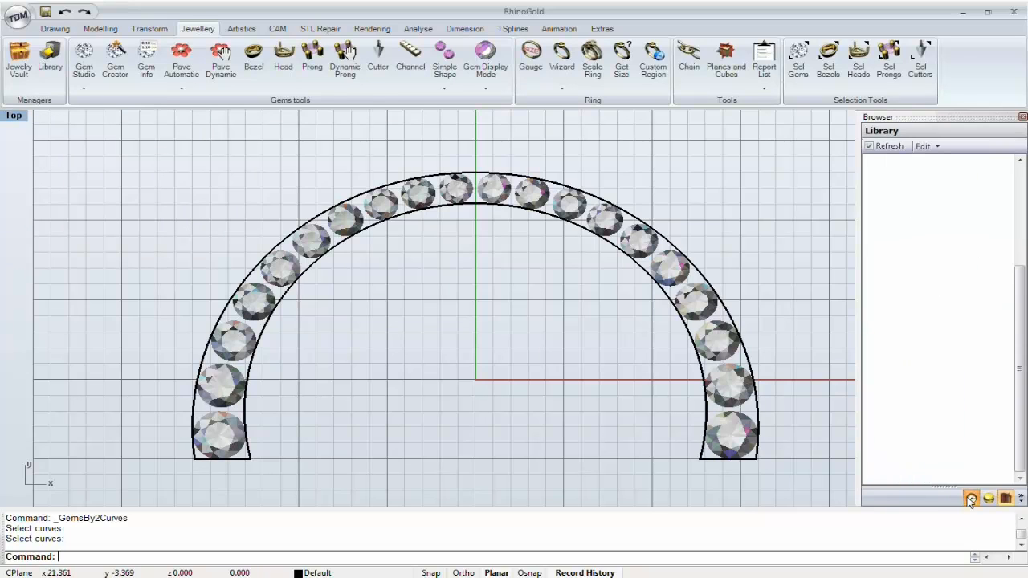
left_click(1024, 254)
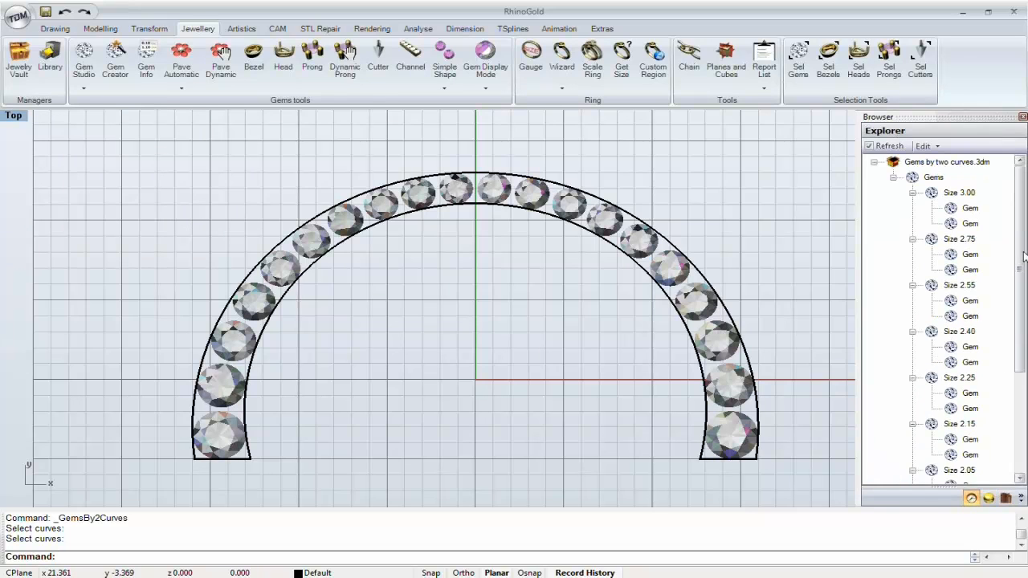
left_click(912, 192)
left_click(913, 208)
left_click(912, 223)
left_click(912, 238)
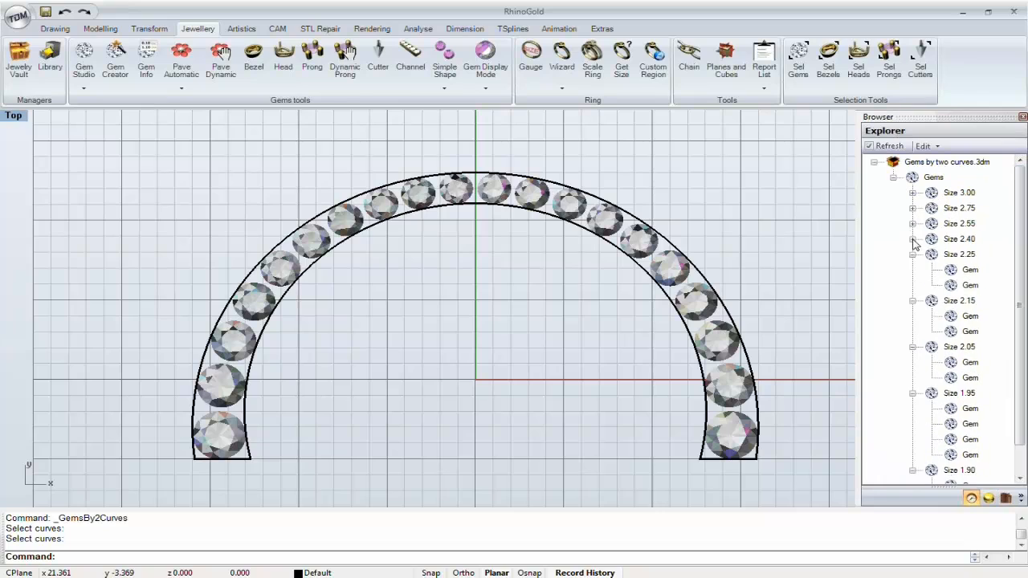
left_click(912, 254)
left_click(912, 269)
left_click(912, 289)
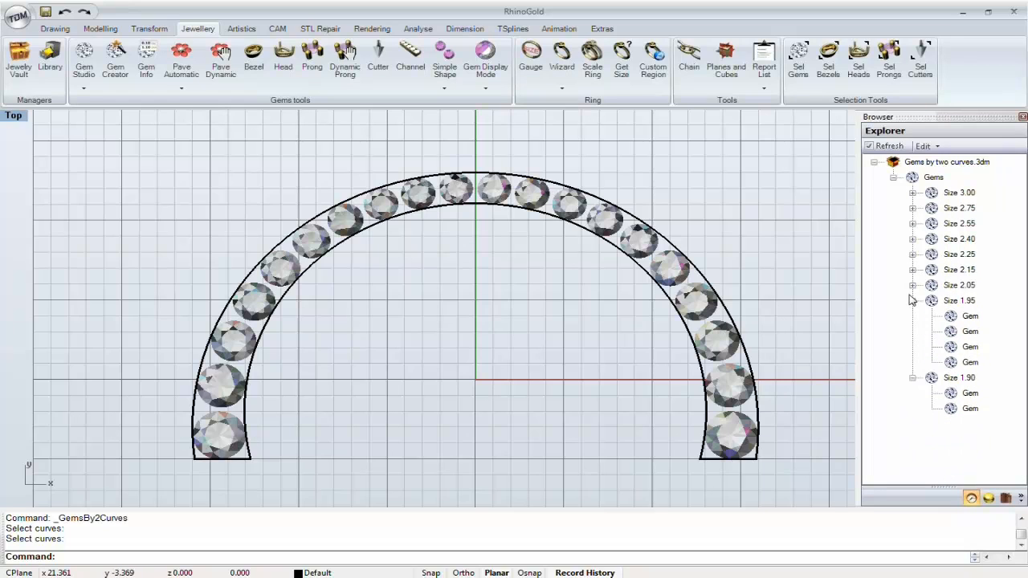
left_click(912, 301)
left_click(913, 316)
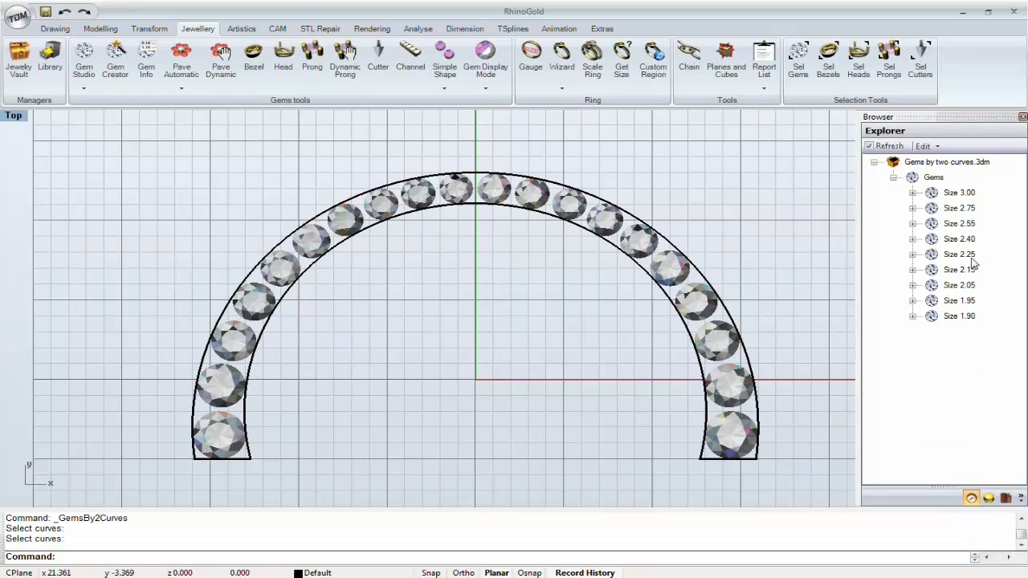
- Highlight the gems of each size group one after another from 3.00 to 1.95, and clear the selection
left_click(956, 193)
left_click(956, 208)
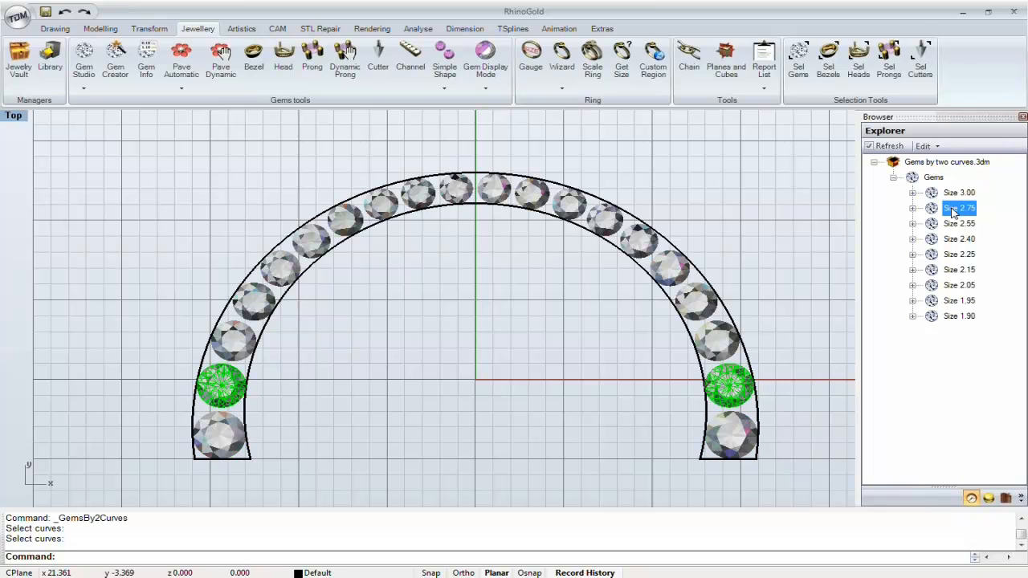
left_click(955, 223)
left_click(956, 239)
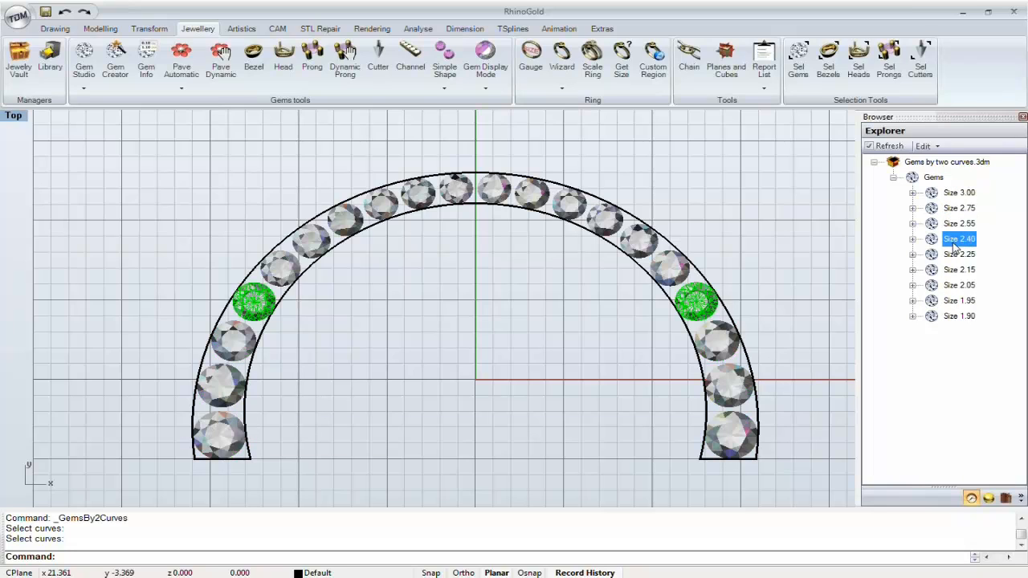
left_click(955, 254)
left_click(955, 270)
left_click(955, 285)
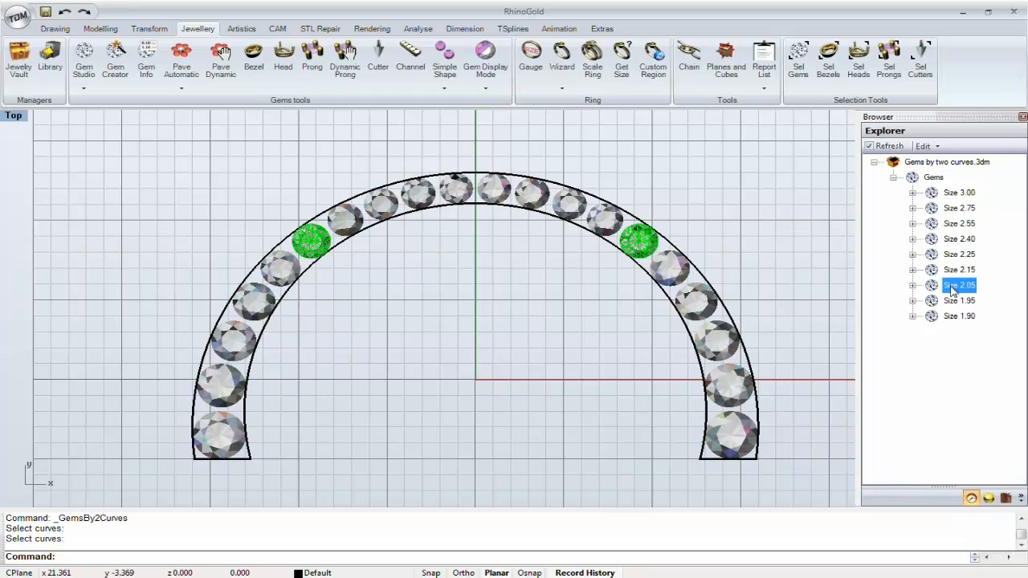
left_click(954, 300)
left_click(665, 210)
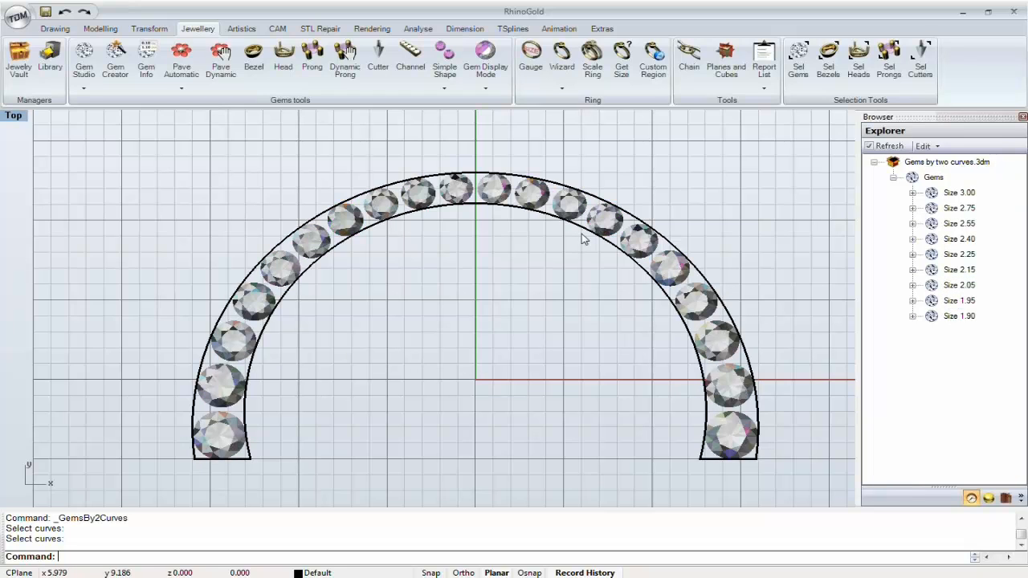
- Make Layer 01 the current layer and hide the Default layer
right_click_drag(558, 239, 464, 253)
scroll(533, 234, "down", 4)
scroll(458, 245, "up", 4)
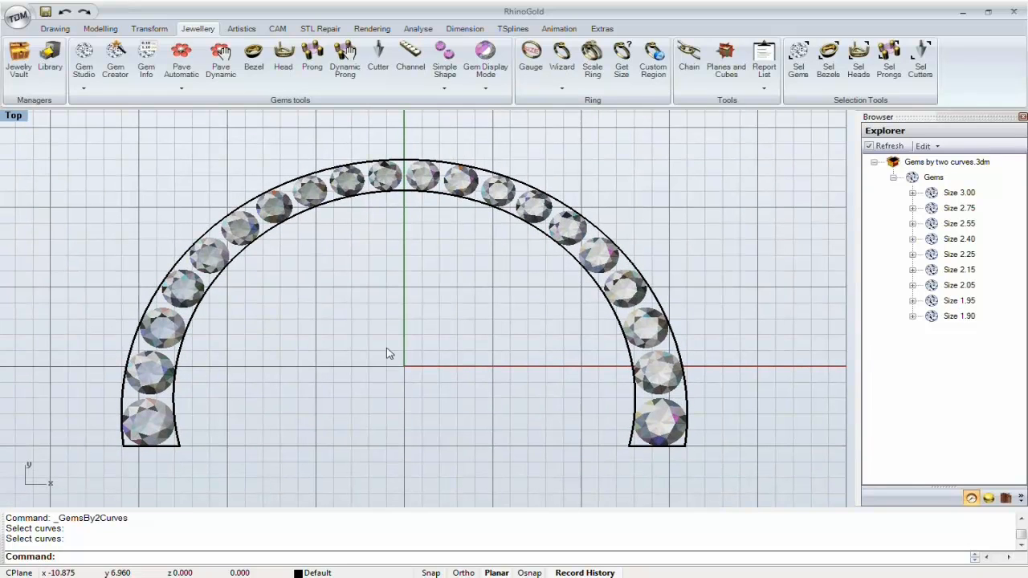
left_click(345, 571)
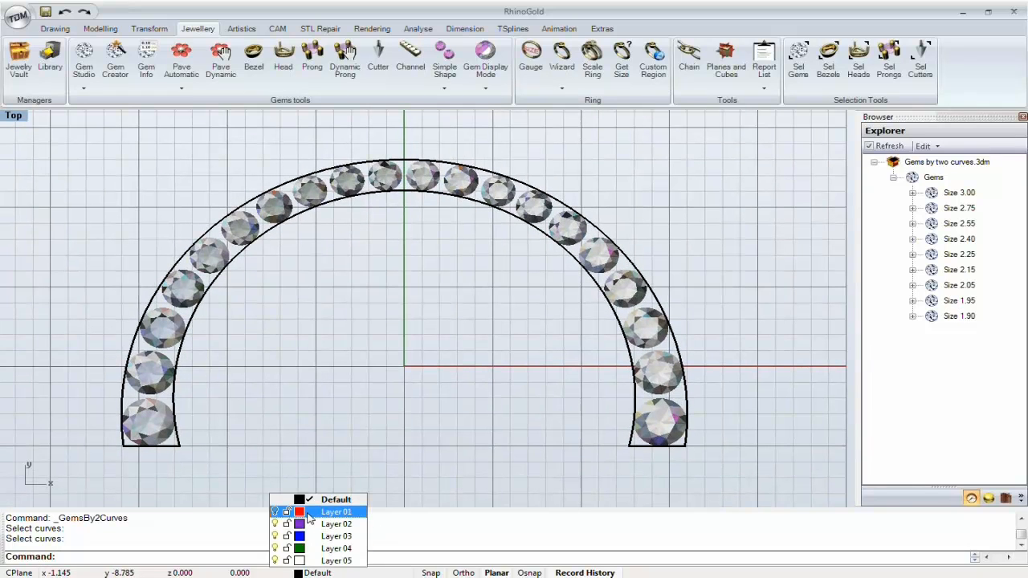
left_click(310, 512)
left_click(276, 500)
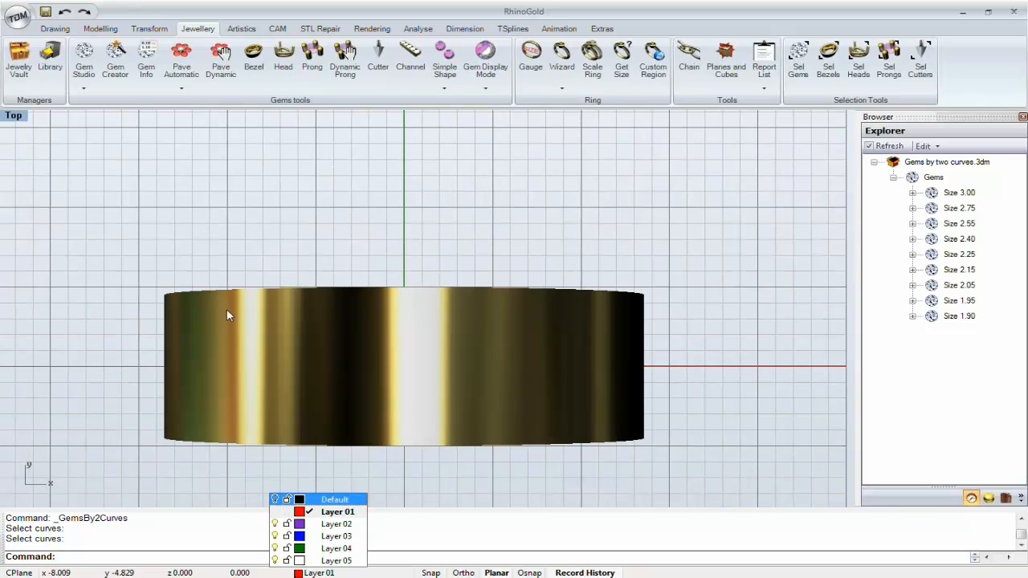
left_click(82, 164)
- Maximize the Perspective viewport instead of Top and orbit the ring to its grooved side face
double_click(21, 119)
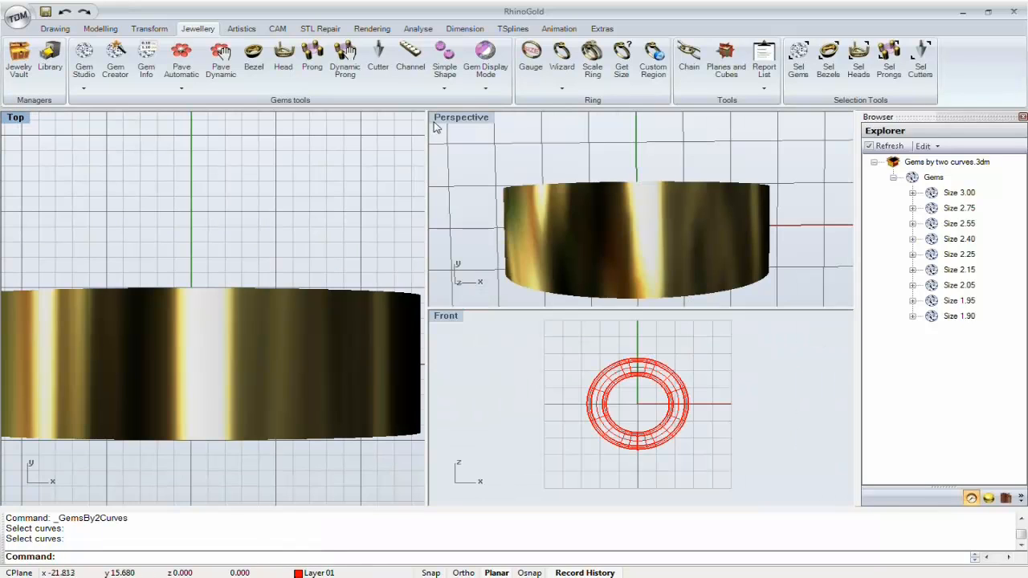
double_click(453, 116)
right_click_drag(480, 268, 410, 167)
right_click_drag(405, 273, 325, 269)
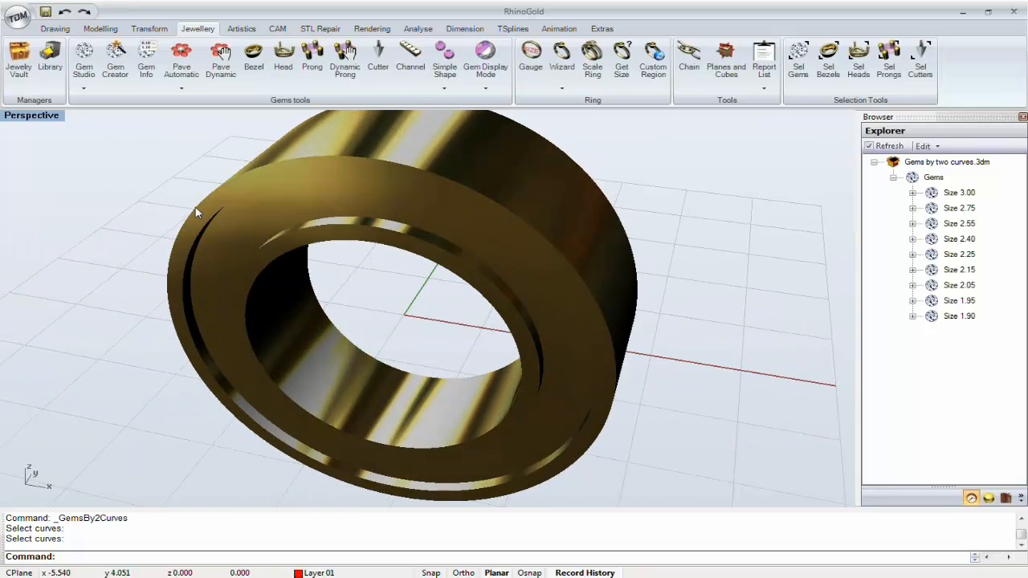
mouse_move(236, 218)
right_mouse_down()
mouse_move(259, 230)
mouse_move(240, 205)
right_mouse_up()
- Start Gems by 2 Curves and select the two edge curves of the groove on the ring's side face
left_click(83, 90)
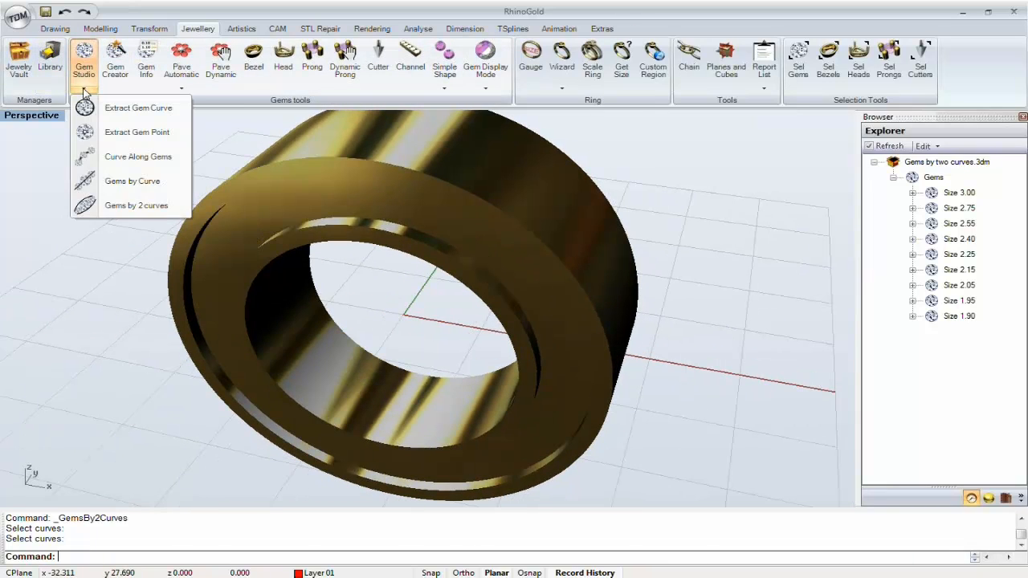
left_click(90, 207)
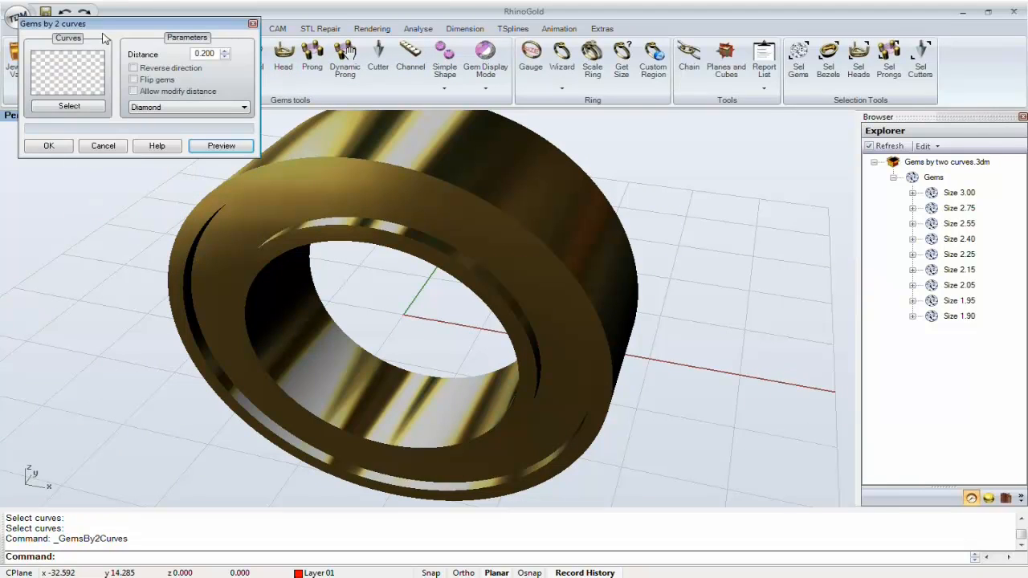
left_click_drag(103, 30, 100, 126)
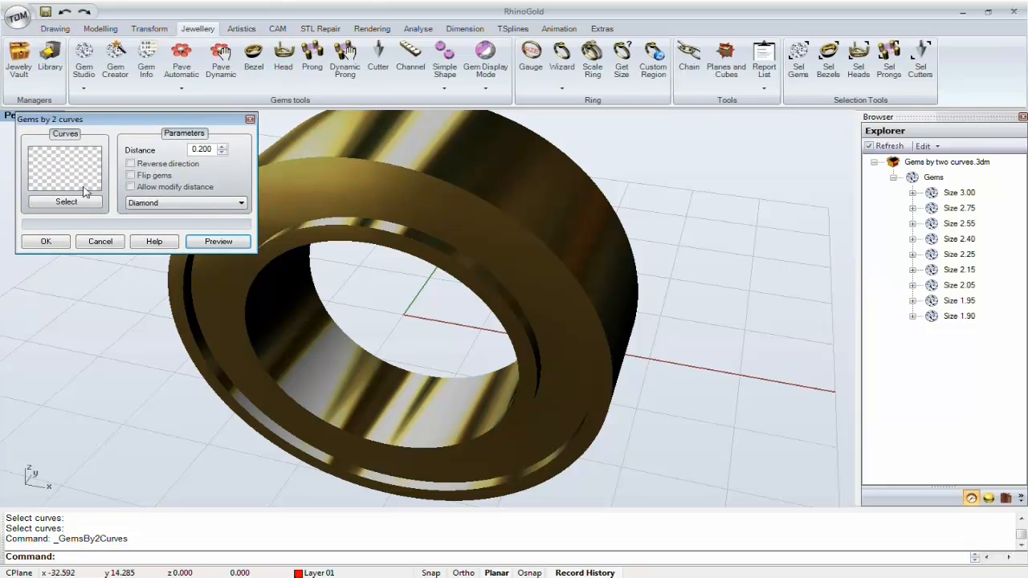
left_click(76, 209)
right_click_drag(178, 281, 155, 191)
scroll(167, 197, "up", 3)
left_click(286, 213)
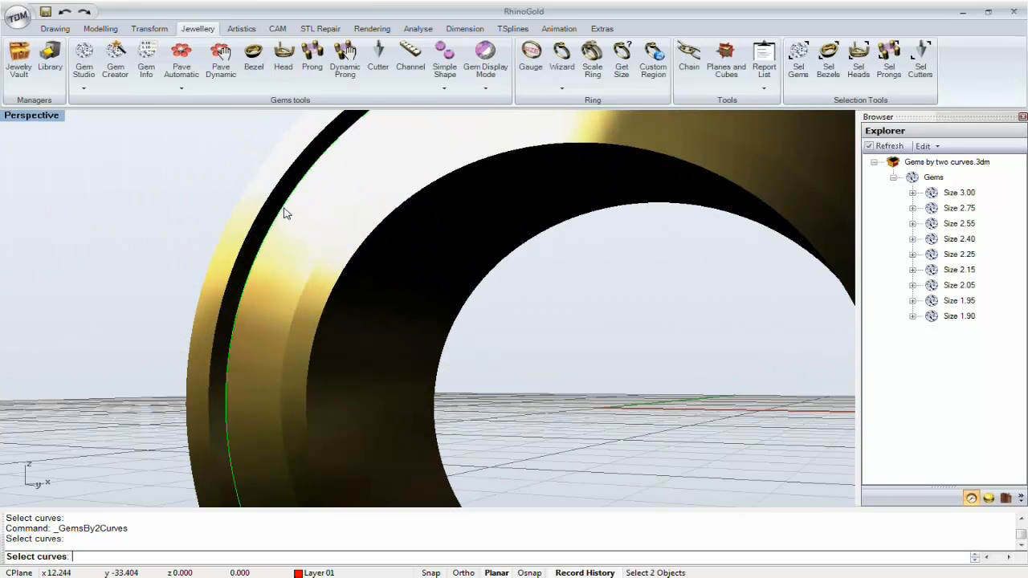
right_click_drag(286, 214, 395, 277)
right_click(390, 253)
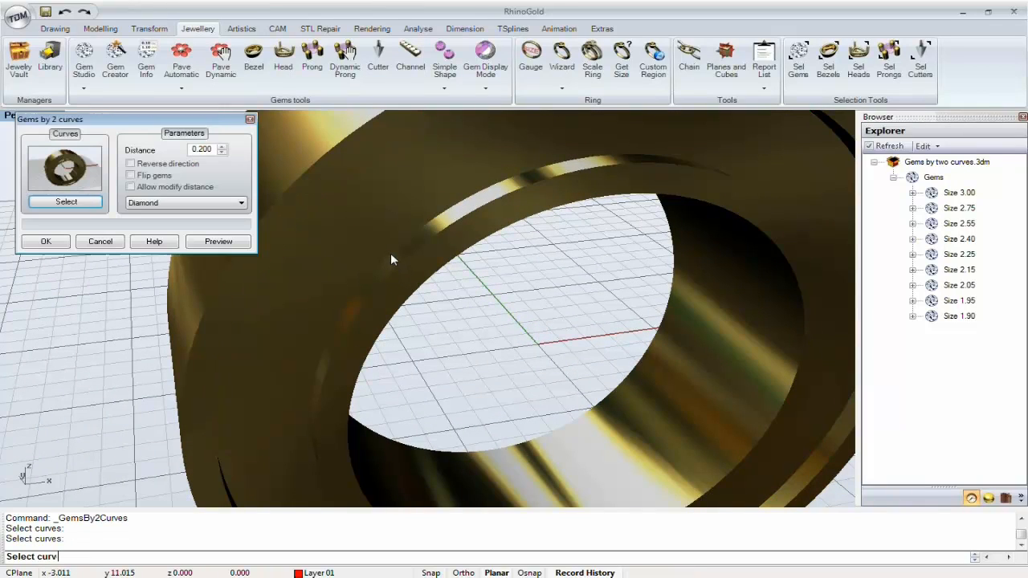
- Set the gem distance to 0.250, preview the diamonds around the ring's side face and create them
scroll(498, 302, "up", 2)
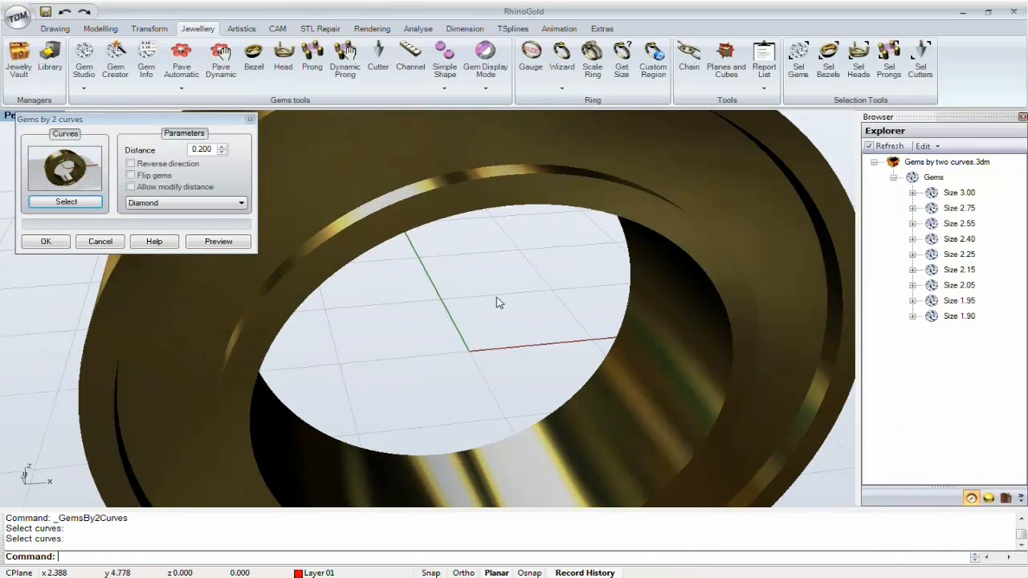
scroll(498, 302, "down", 4)
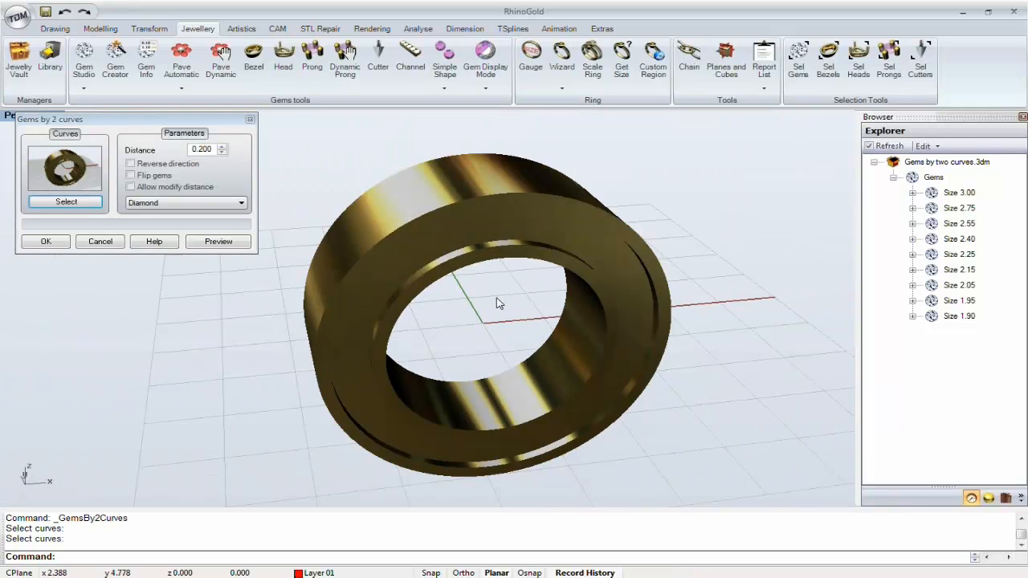
right_click_drag(496, 303, 418, 255)
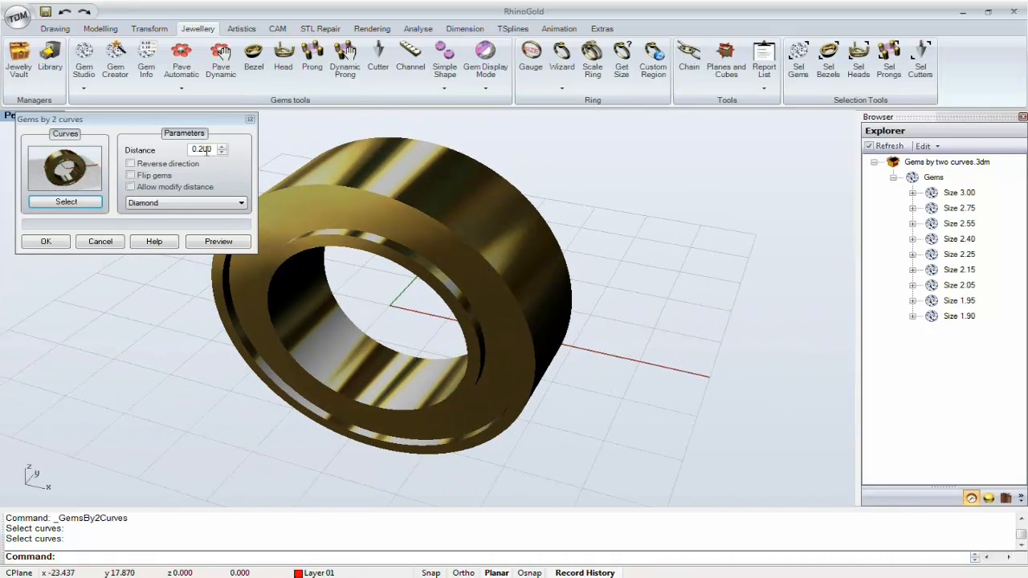
left_click_drag(207, 151, 221, 154)
type("5")
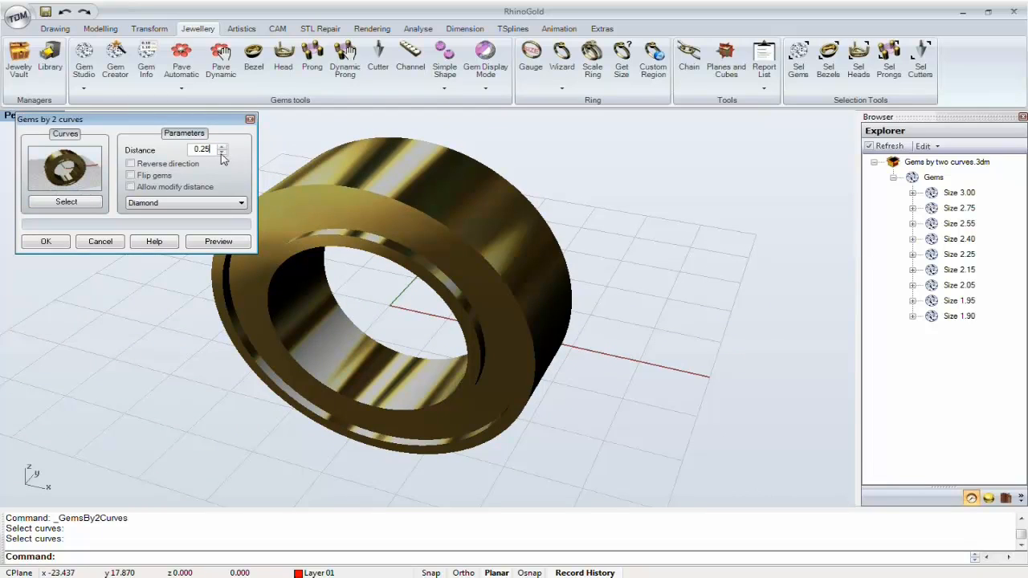
right_click_drag(274, 207, 258, 265)
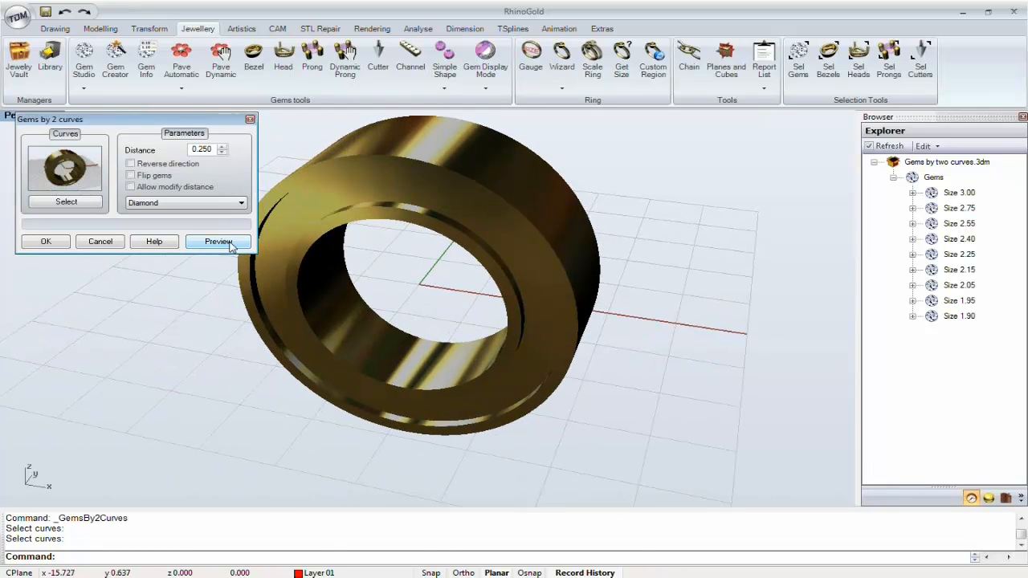
left_click(225, 243)
right_click_drag(322, 246, 456, 293)
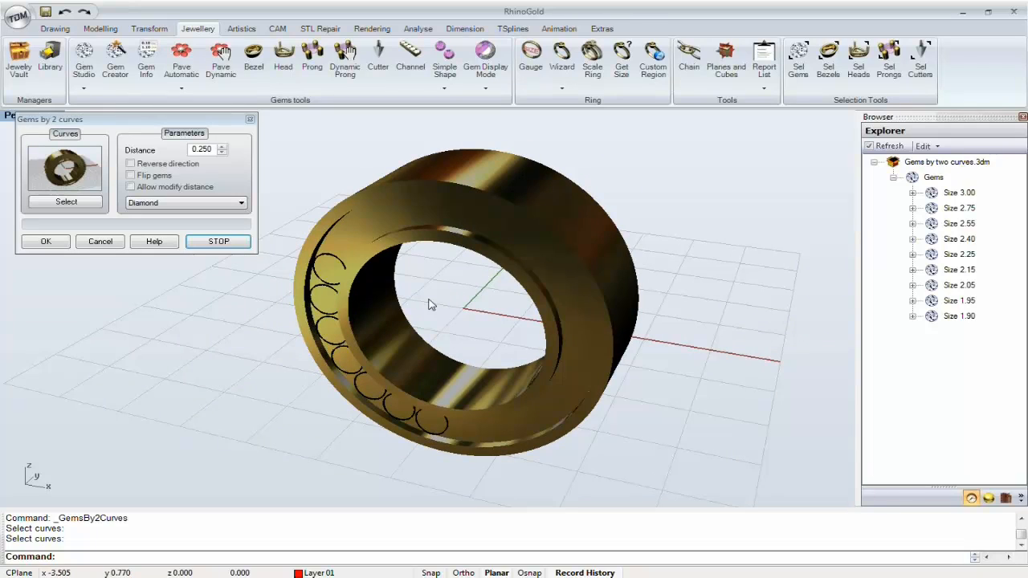
mouse_move(430, 305)
right_mouse_down()
mouse_move(454, 287)
mouse_move(394, 292)
mouse_move(448, 299)
right_mouse_up()
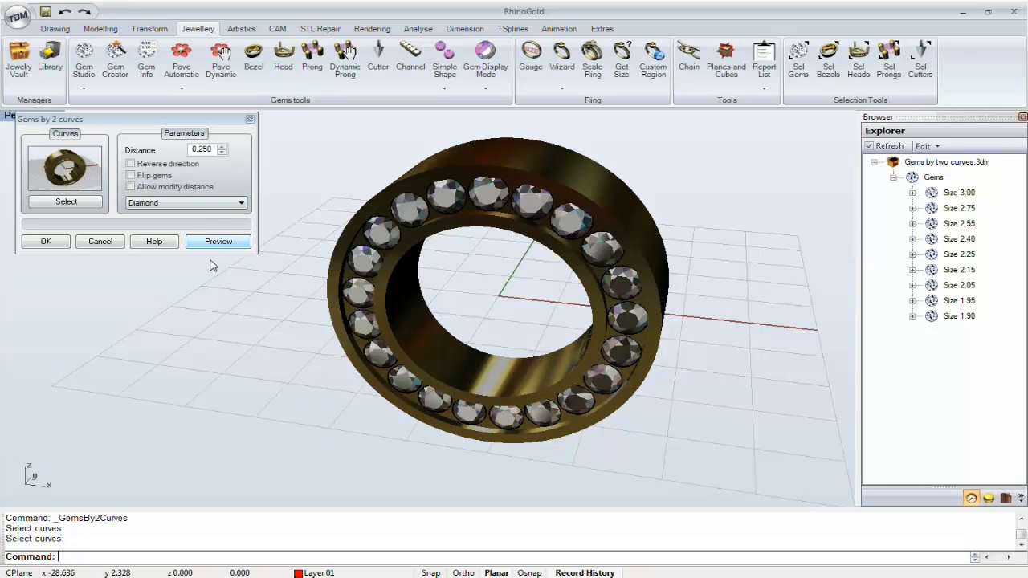
left_click(45, 243)
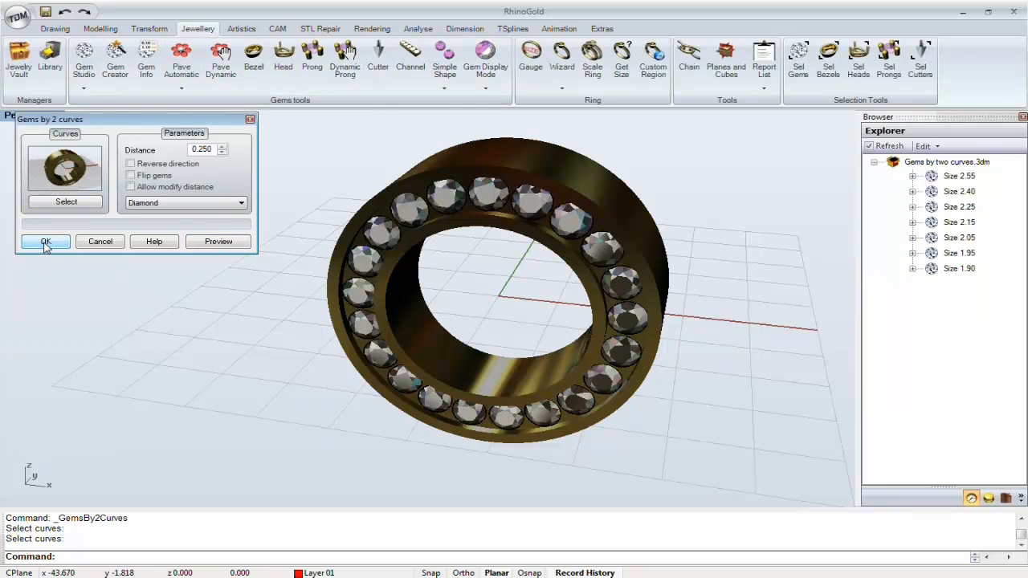
- Select all the new gems on the ring's side face and copy them to the opposite face with Symmetry Vertical
right_click_drag(497, 316, 326, 265)
scroll(434, 320, "down", 3)
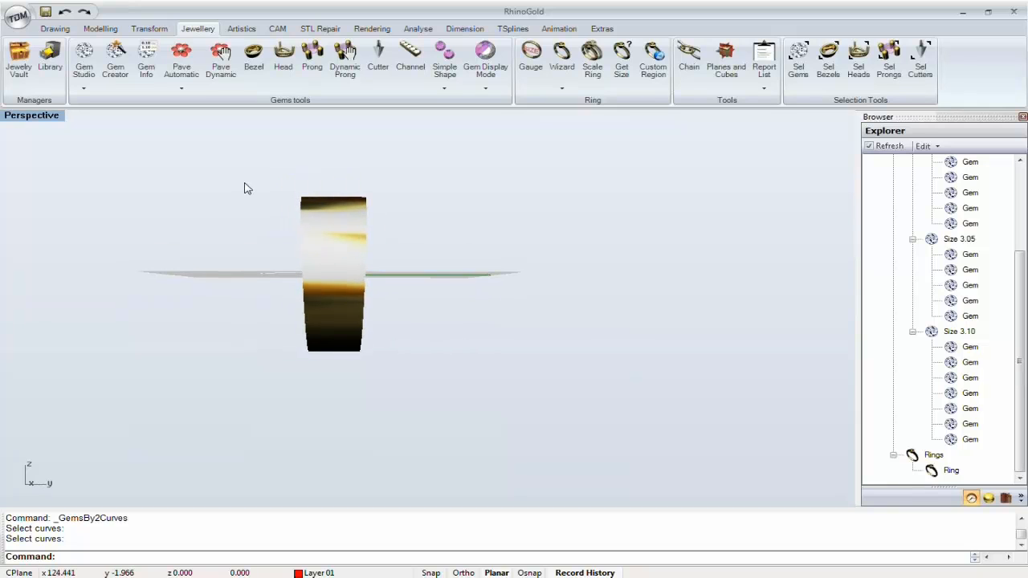
left_click_drag(243, 183, 345, 402)
right_click_drag(335, 348, 412, 347)
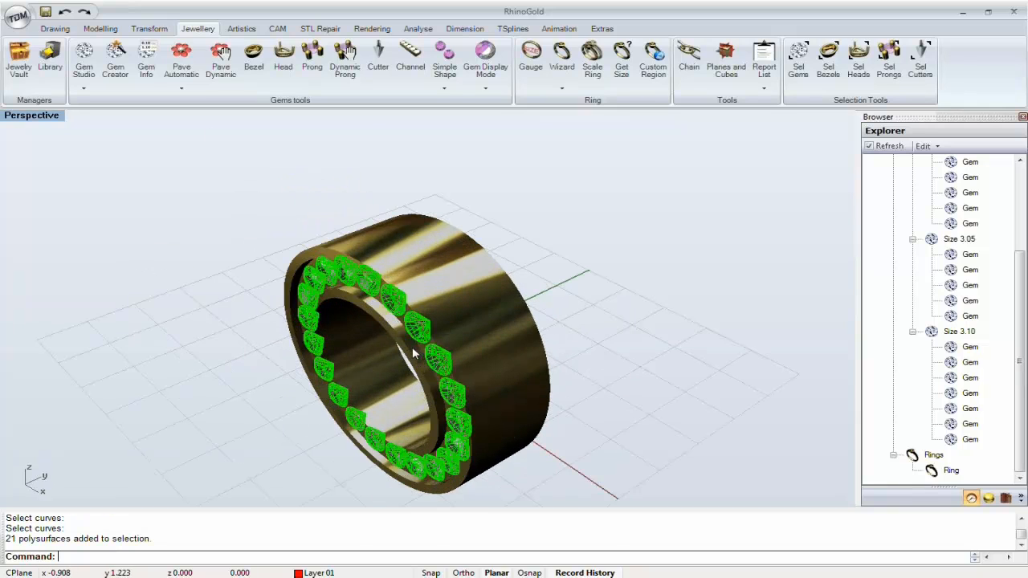
left_click(161, 31)
left_click(147, 90)
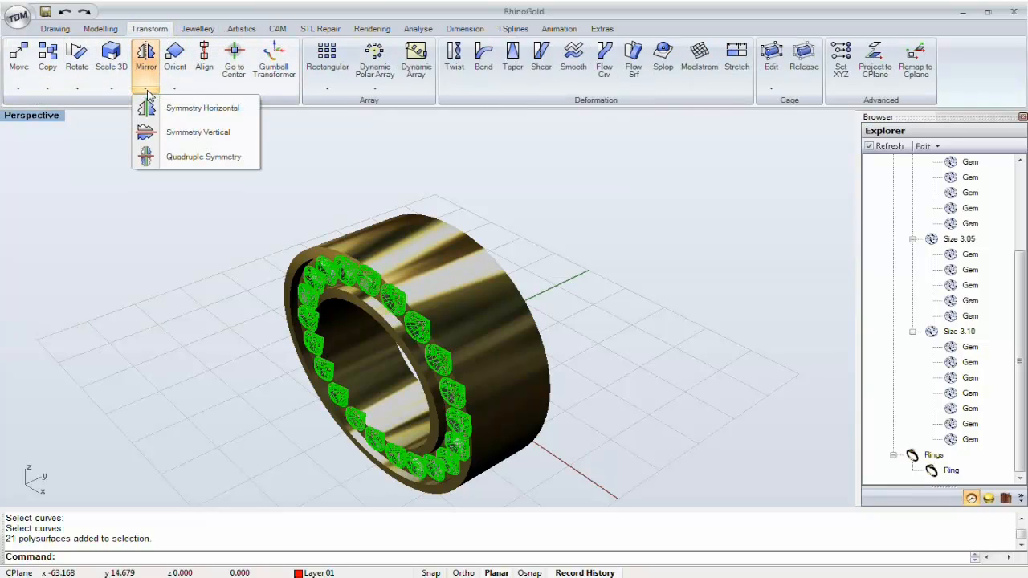
left_click(131, 133)
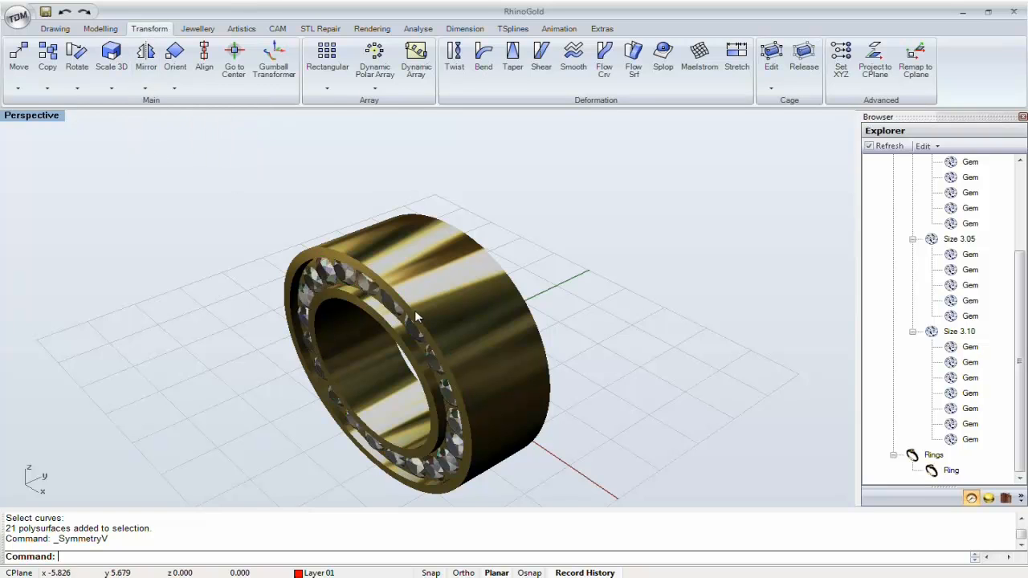
right_click_drag(414, 310, 371, 273)
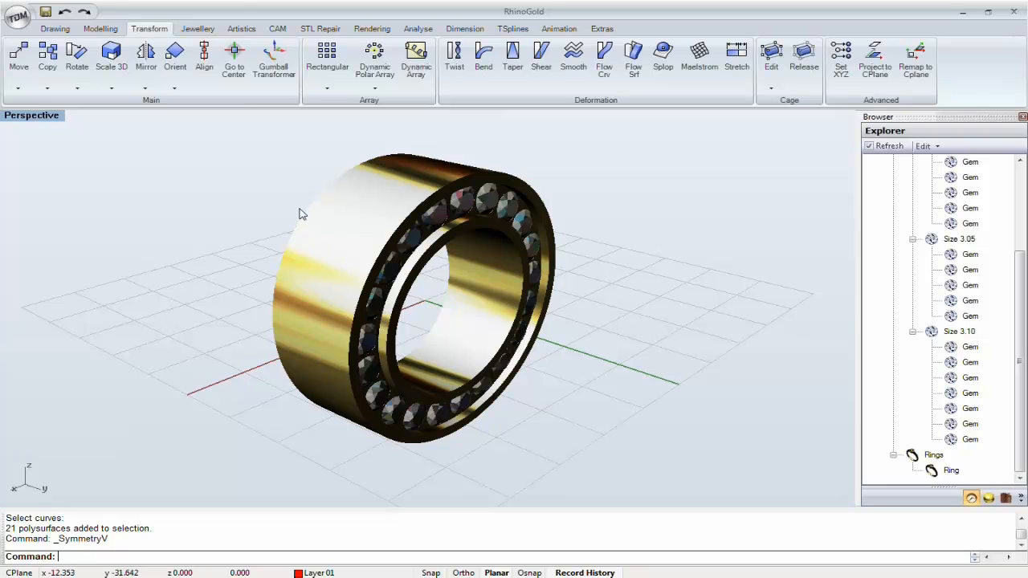
- Switch to the PowerPoint presentation, start the slide show from the Gems by Curves slide and advance to the Paves slide
key("alt+Tab")
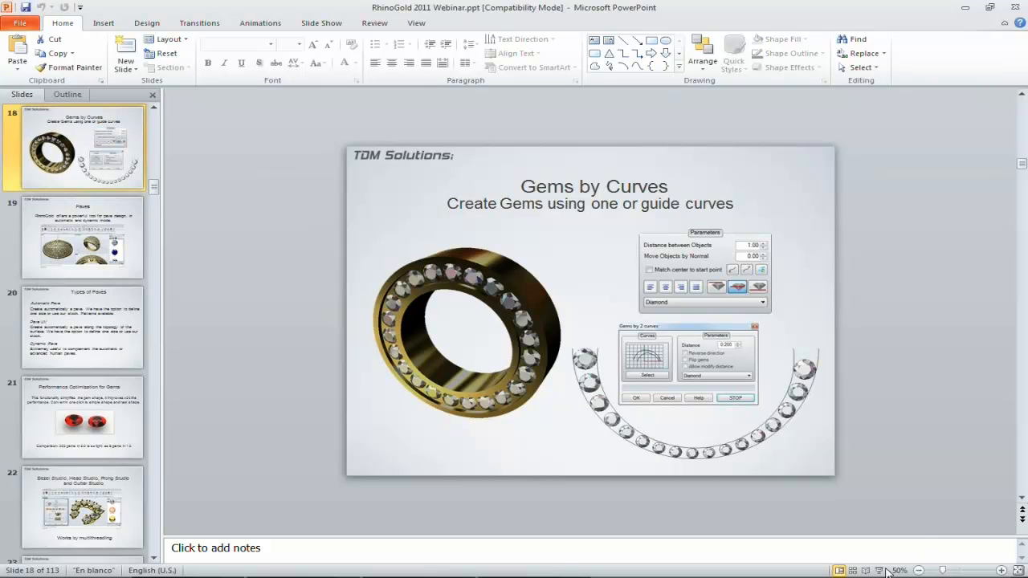
left_click(883, 571)
left_click(517, 191)
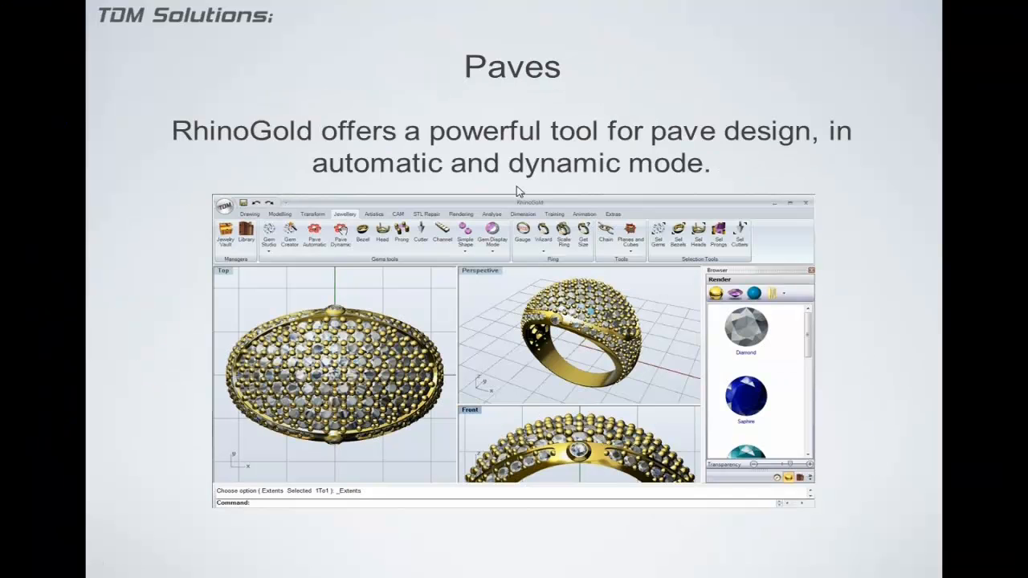
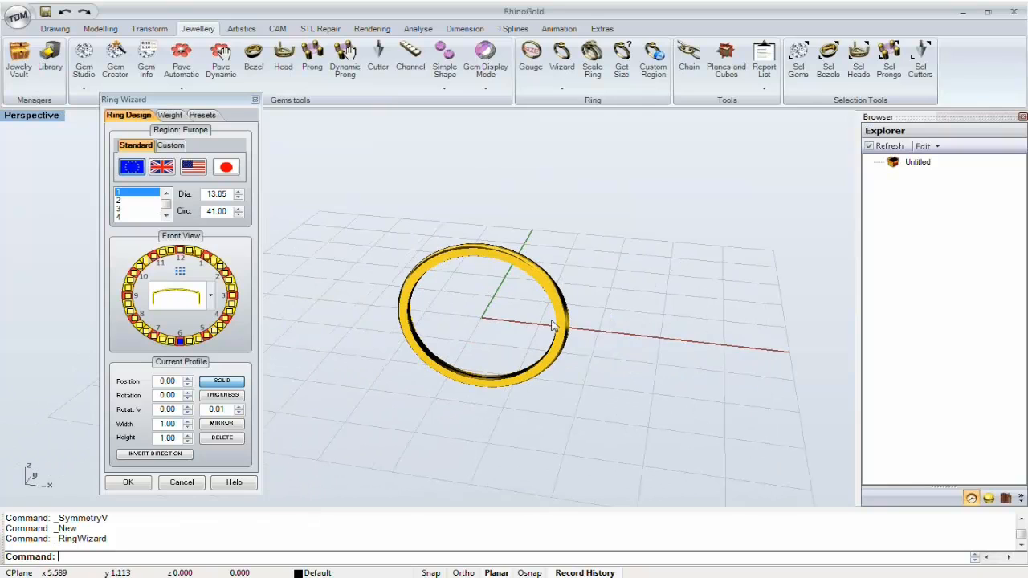
- Try the UK, USA, Japan and custom size regions in the Ring Wizard, and return to the standard European region
right_click_drag(462, 392, 532, 324)
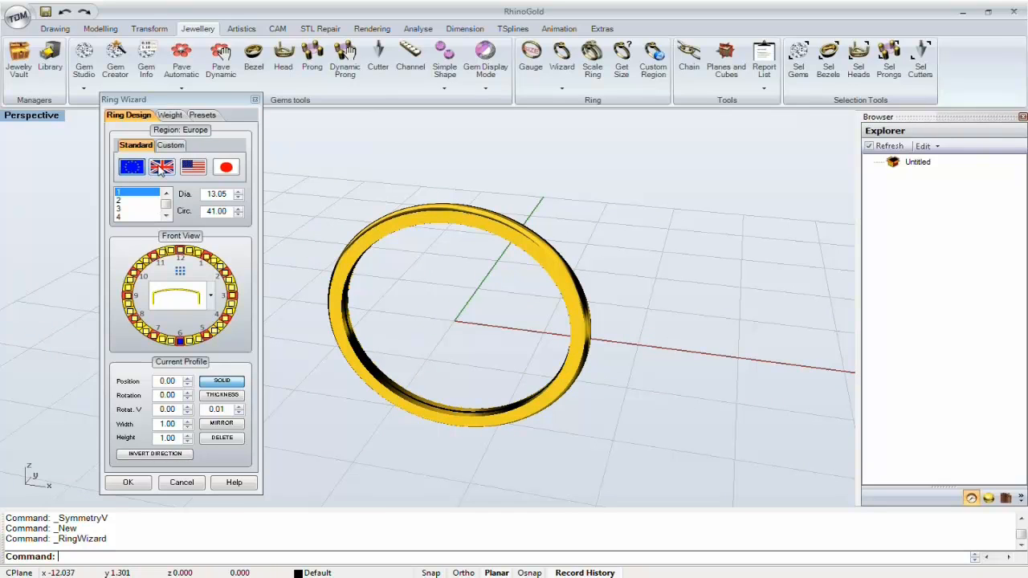
left_click(160, 167)
left_click(193, 167)
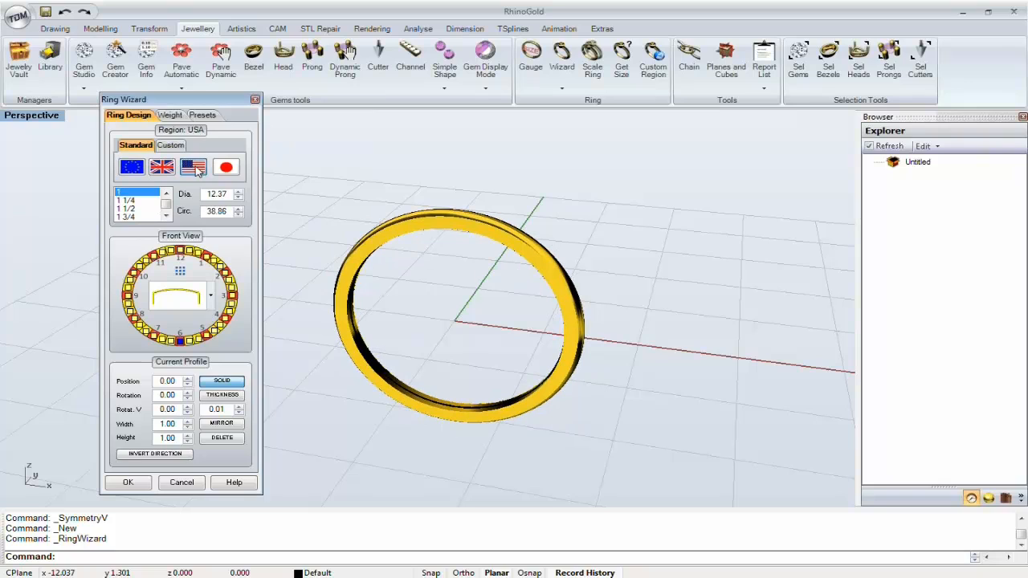
left_click(233, 170)
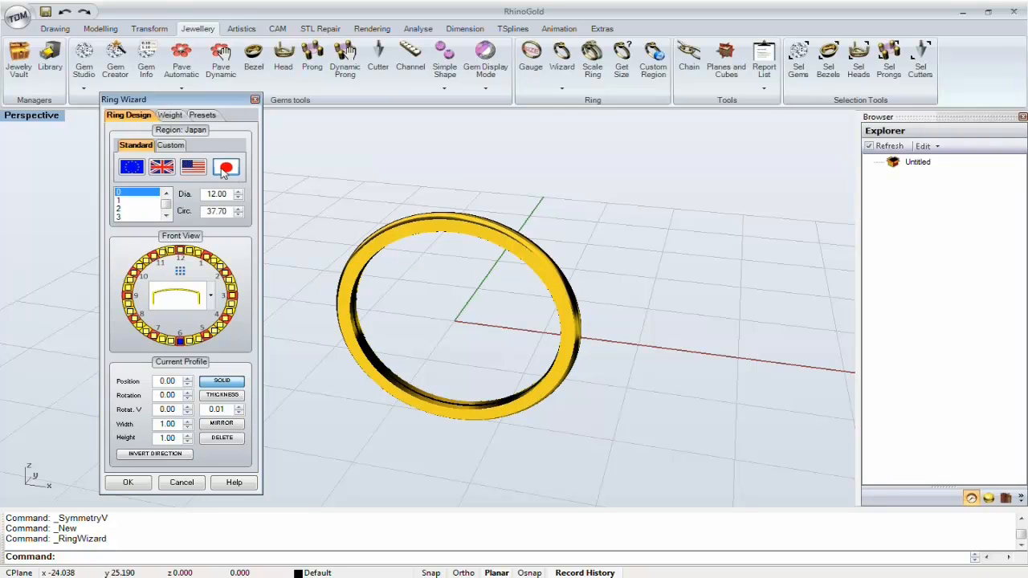
left_click(171, 146)
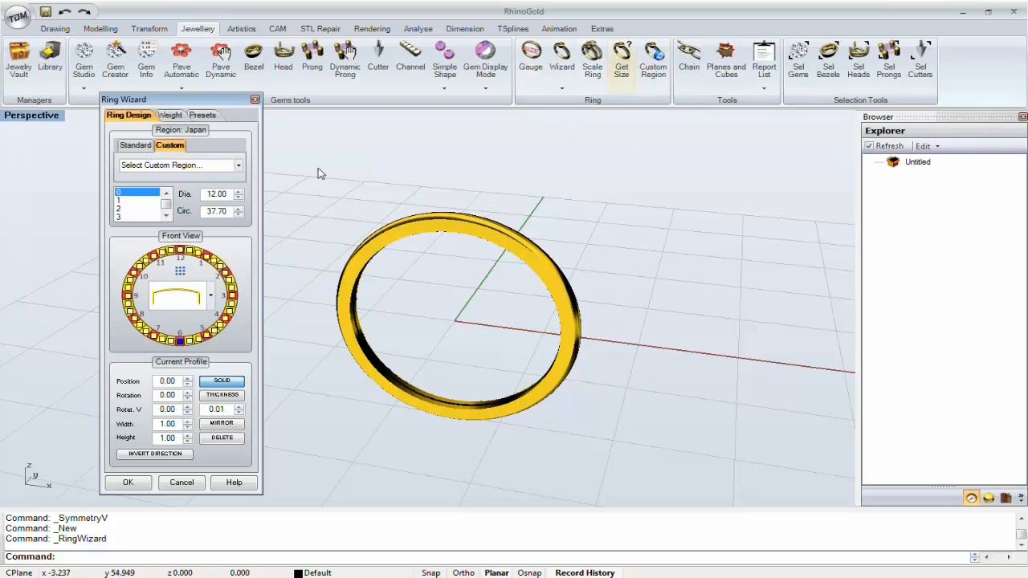
left_click(135, 146)
left_click(132, 169)
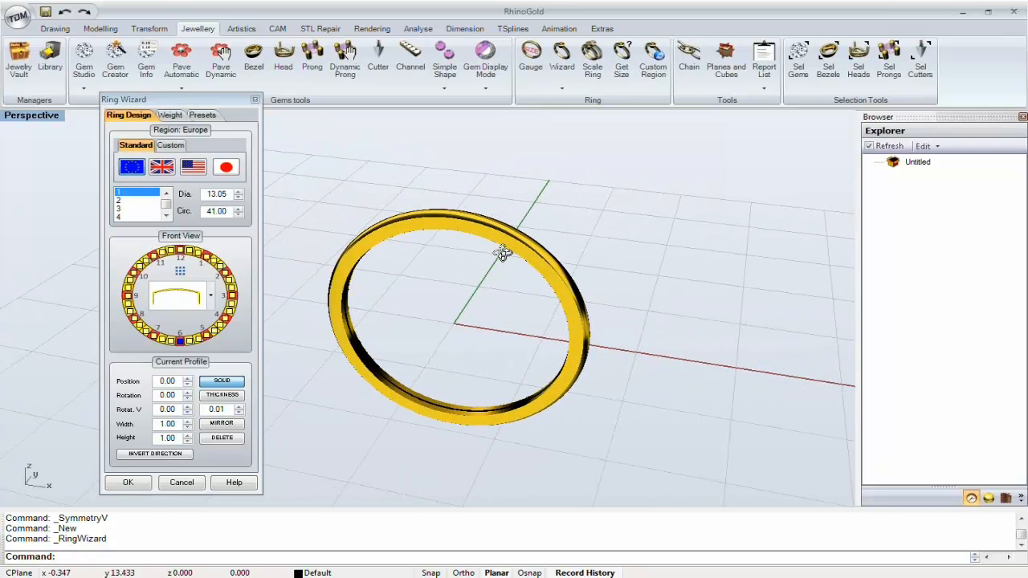
- Try European ring size 14 in the Ring Wizard, and set the ring size to 13
scroll(480, 285, "up", 2)
right_click_drag(473, 282, 520, 268, "shift")
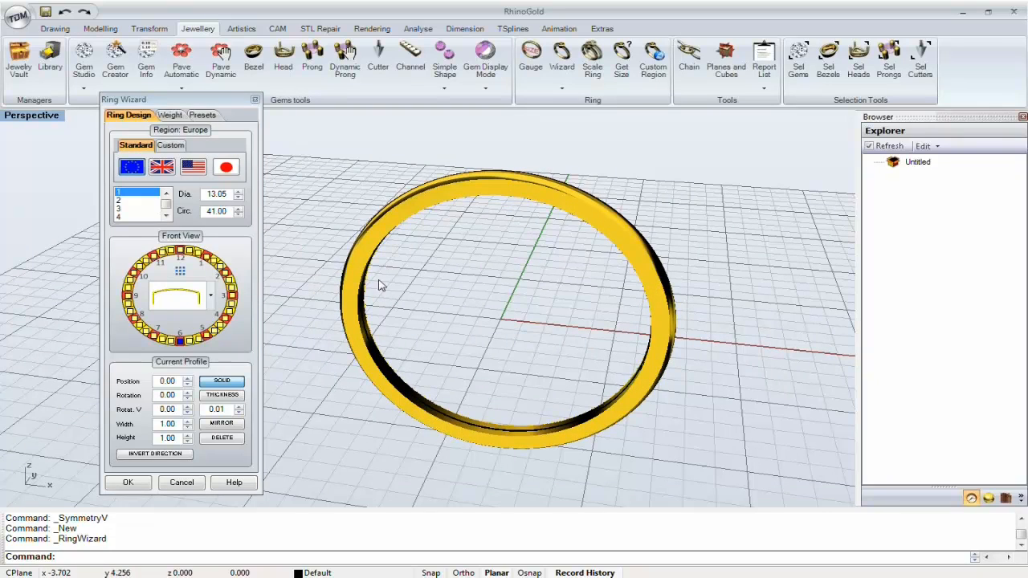
scroll(166, 216, "down", 4)
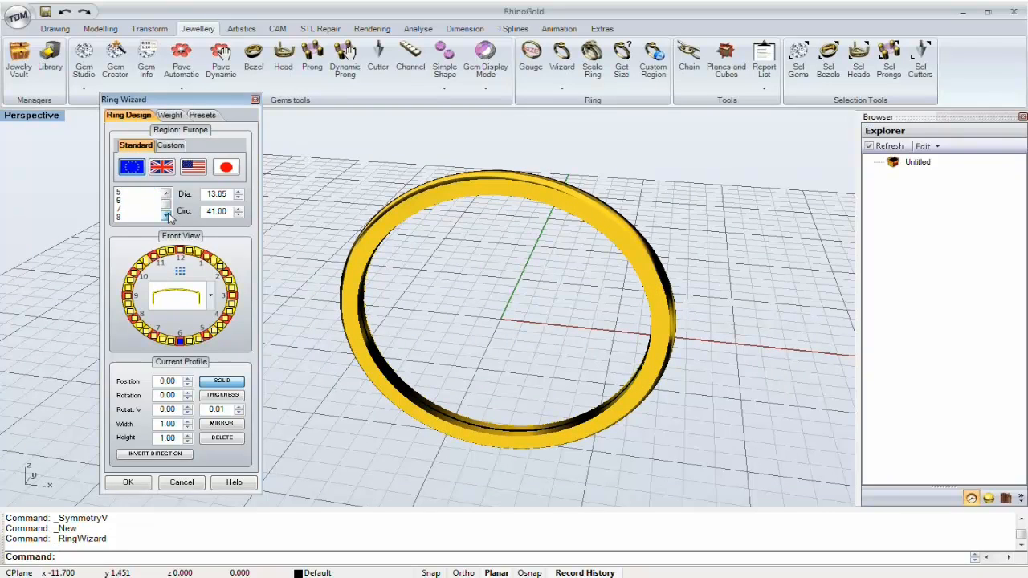
left_click(143, 217)
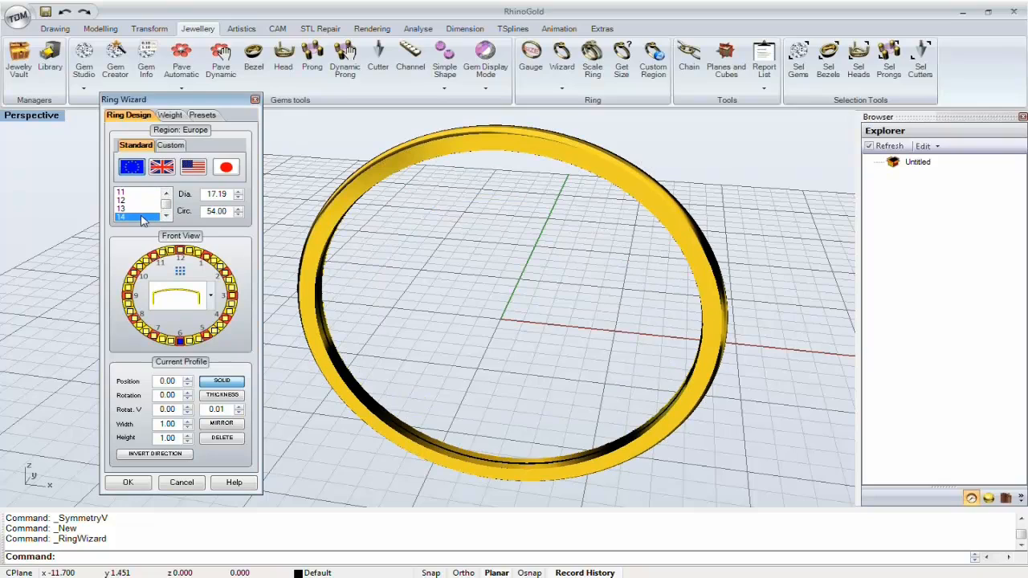
scroll(580, 343, "down", 2)
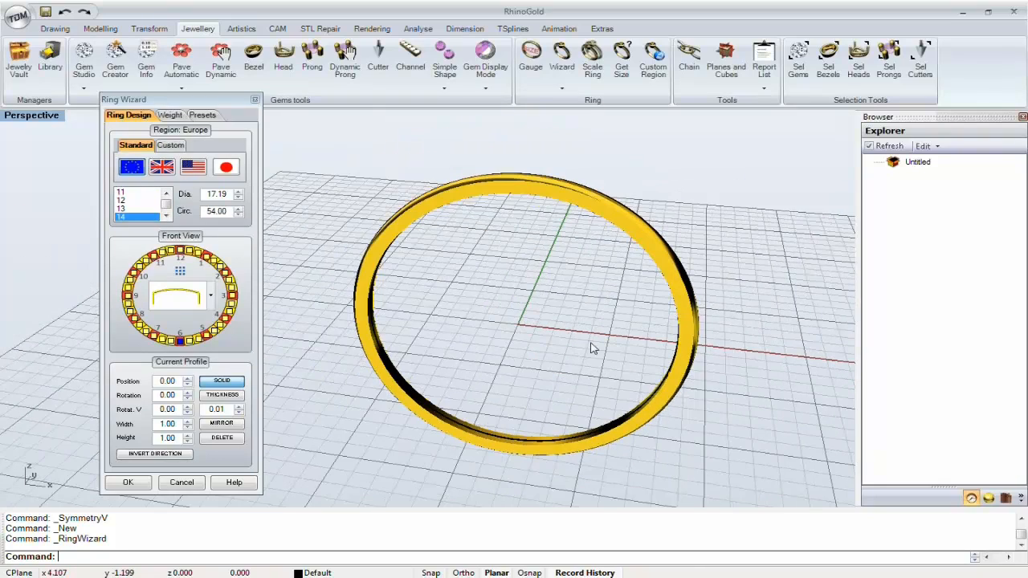
scroll(591, 348, "up", 2)
left_click(135, 210)
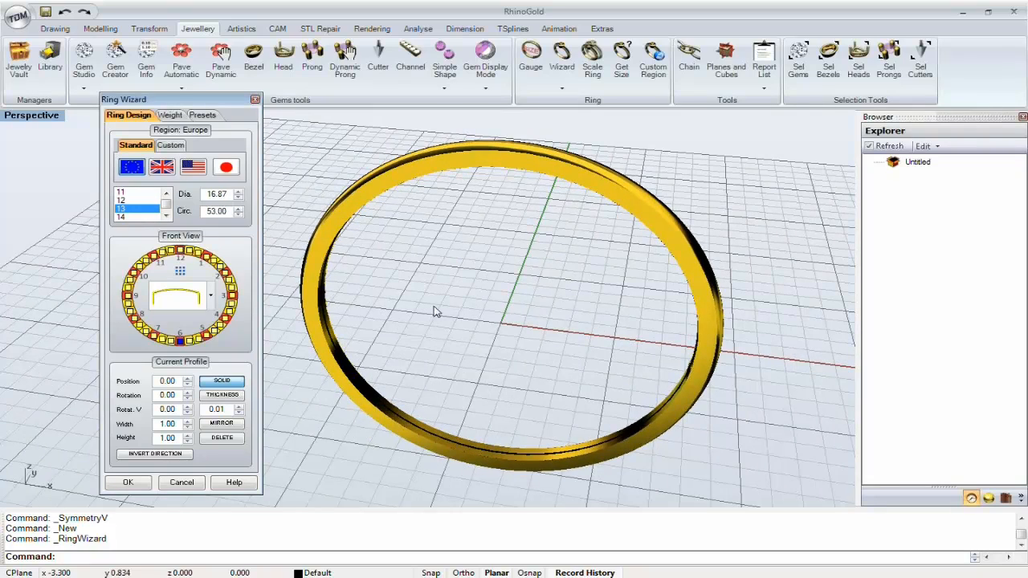
- Try several widths for the ring's 6 o'clock profile and set its width to 4.00
right_click_drag(462, 321, 479, 281)
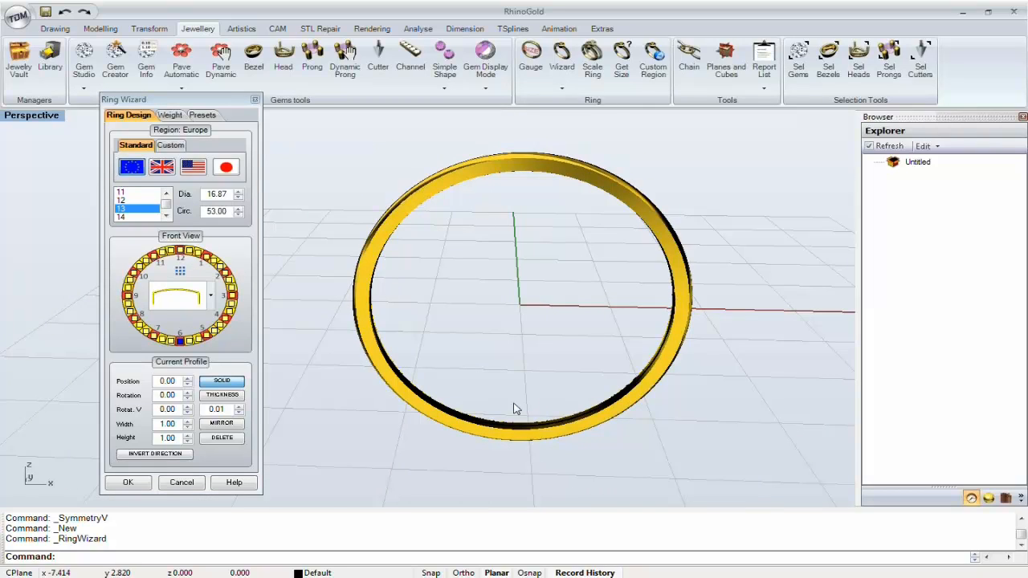
right_click_drag(425, 220, 562, 401)
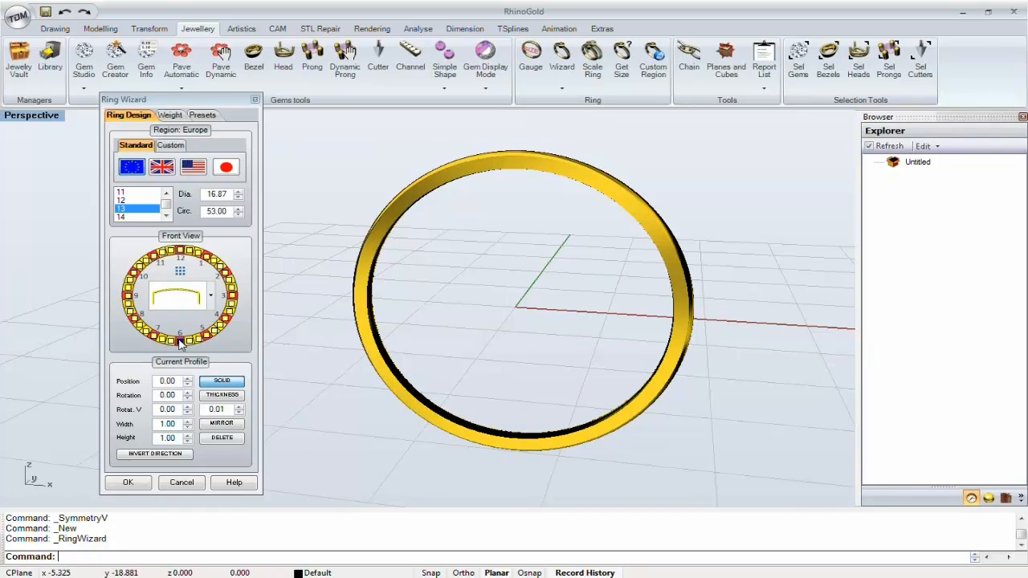
left_click(174, 427)
scroll(174, 427, "up", 15)
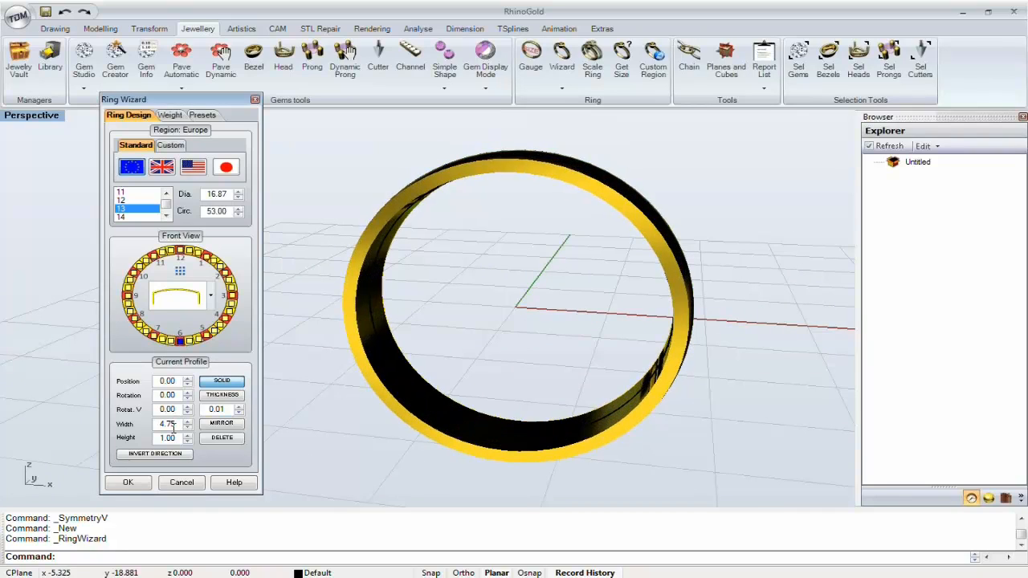
scroll(173, 427, "down", 12)
scroll(173, 427, "up", 9)
right_click_drag(273, 420, 438, 402)
left_click(174, 426)
scroll(173, 427, "up", 9)
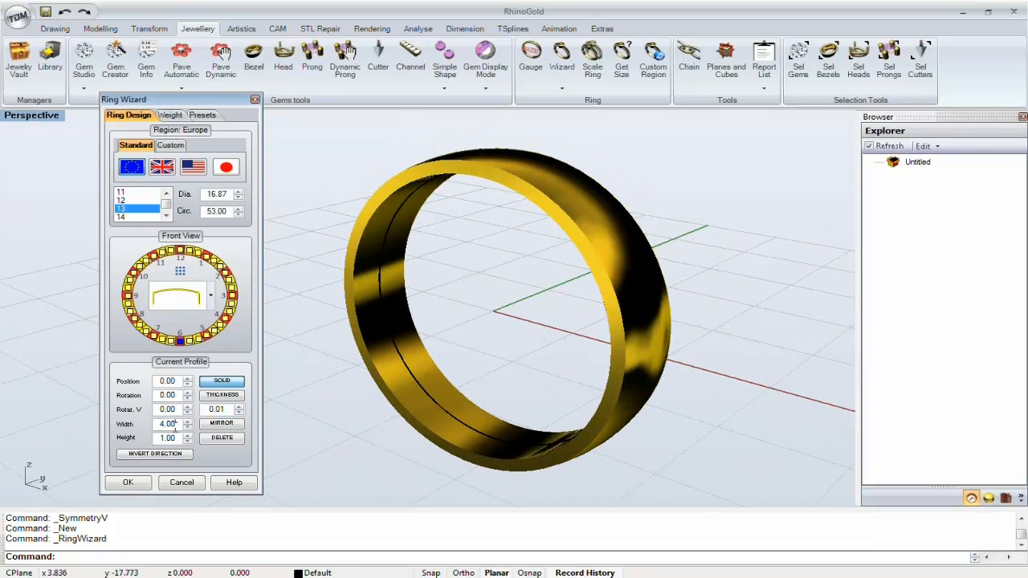
- Try several widths and heights for the 6 o'clock profile, including width 5.50 with heights 2.50 and 1.75
scroll(173, 426, "up", 3)
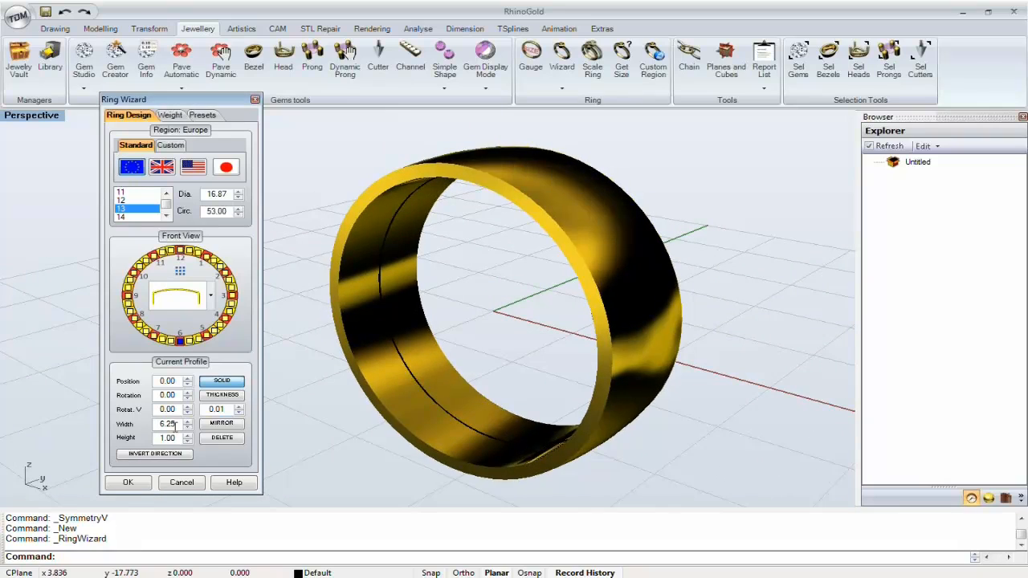
scroll(174, 426, "down", 6)
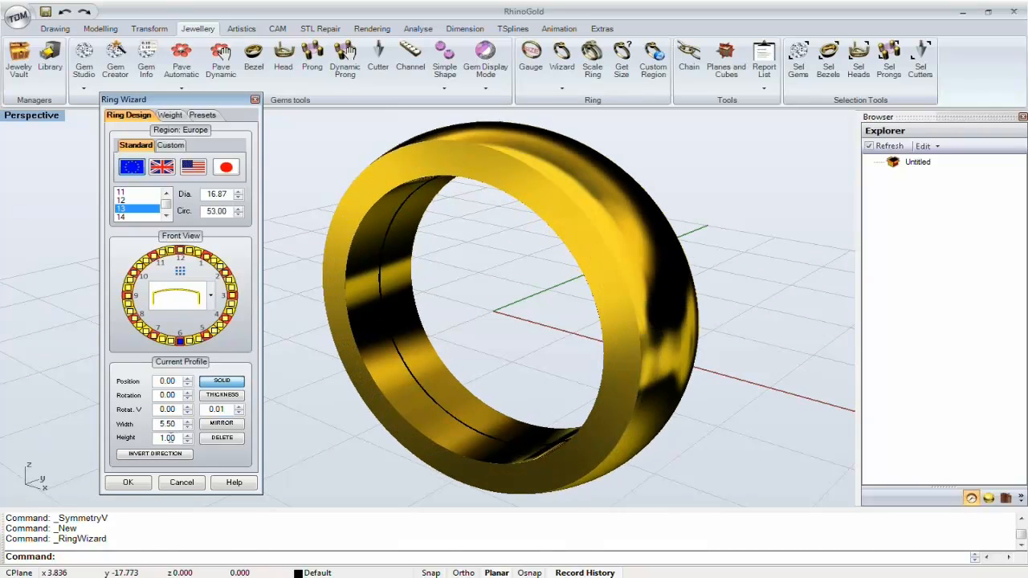
scroll(170, 439, "down", 3)
scroll(170, 438, "up", 3)
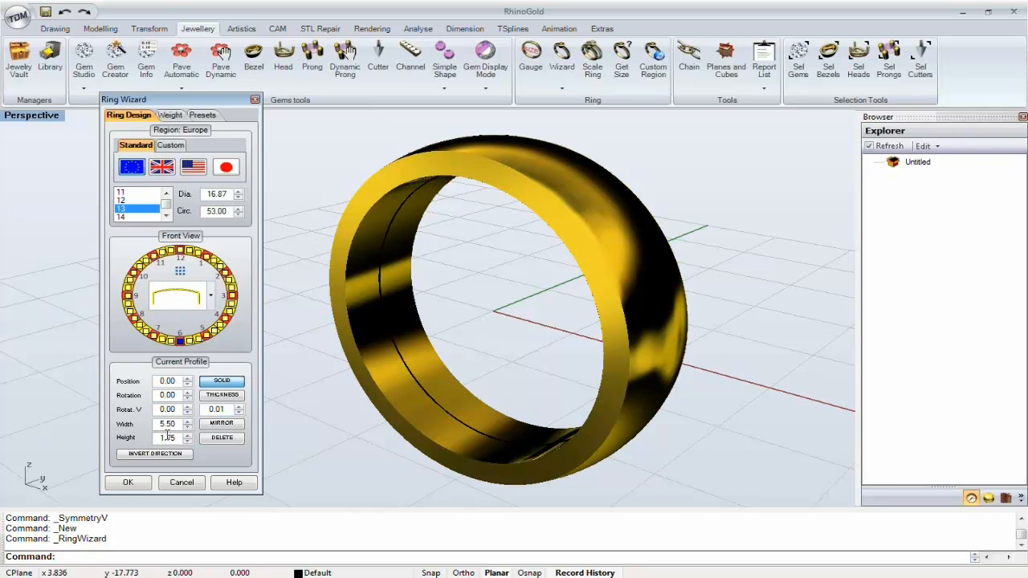
scroll(173, 439, "up", 1)
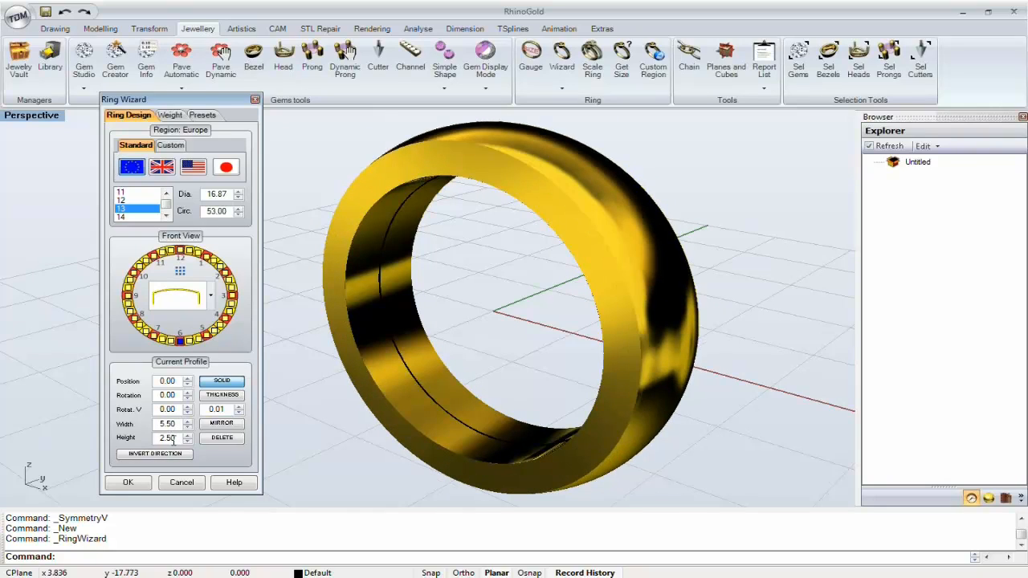
scroll(173, 439, "down", 2)
scroll(173, 439, "up", 1)
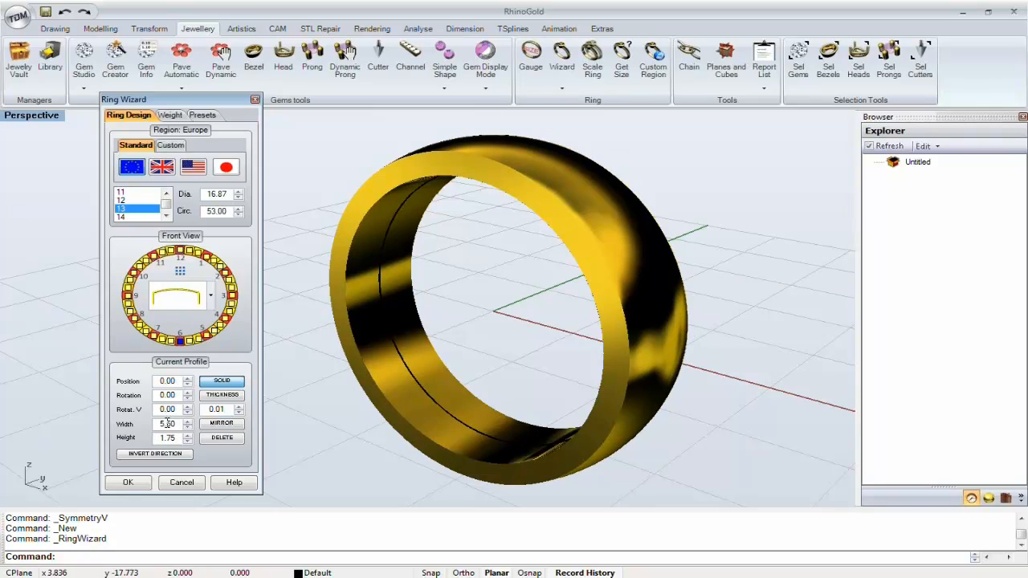
- Set the 6 o'clock profile's width to 6.00 and its height to 3.00
double_click(166, 423)
type("6")
double_click(167, 438)
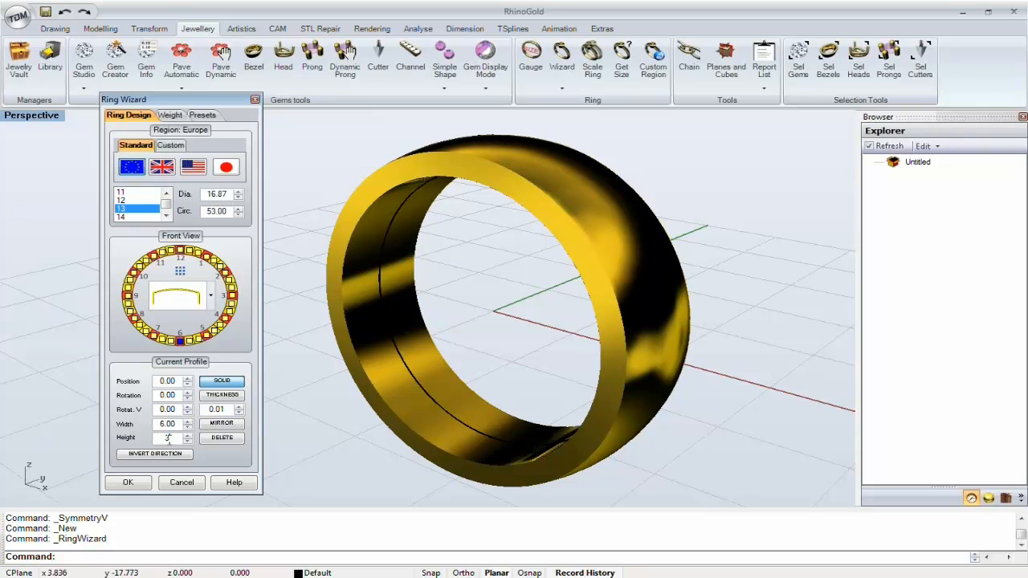
type("3")
key("Return")
right_click_drag(555, 329, 509, 325)
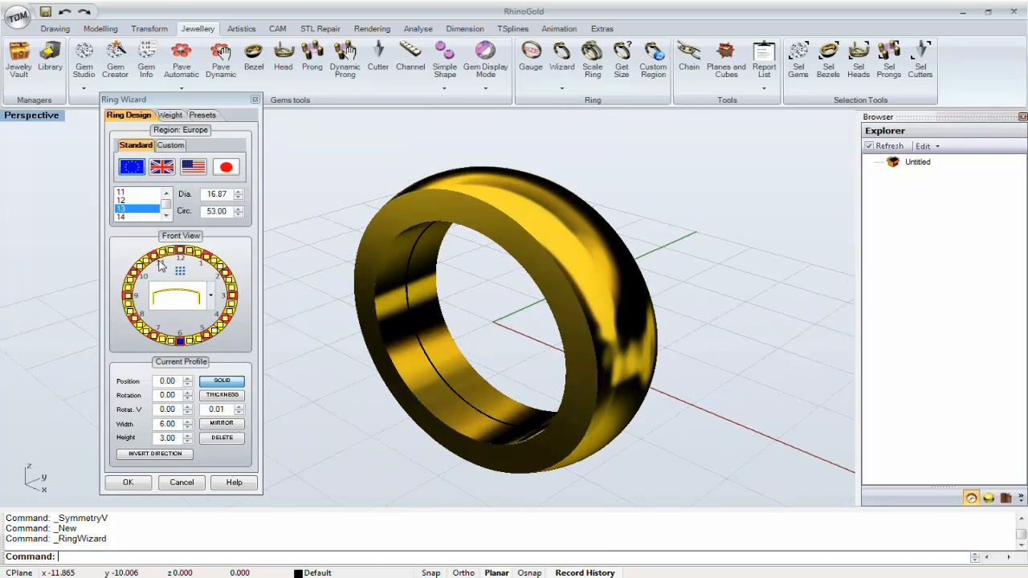
- Try several grooved, flat and double-domed profile shapes for the ring, and choose the rounded half-dome profile
left_click(206, 297)
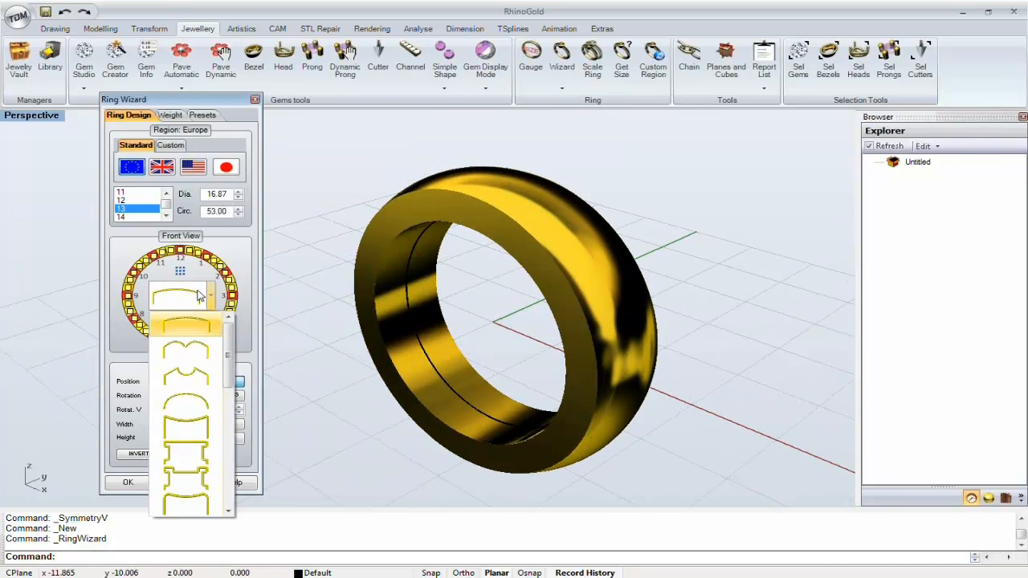
left_click(190, 344)
key("Down")
key("Down")
key("Down")
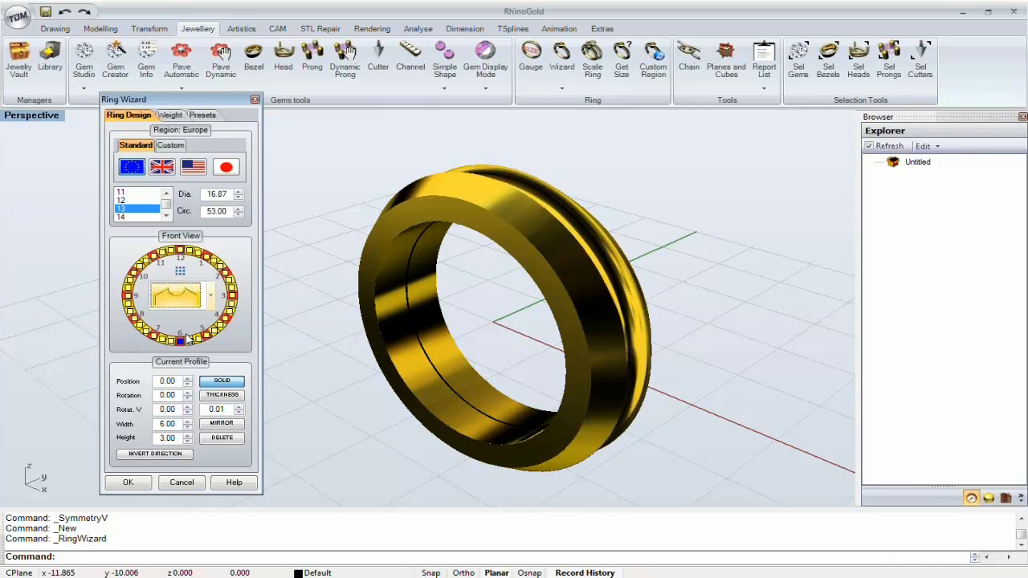
key("Down")
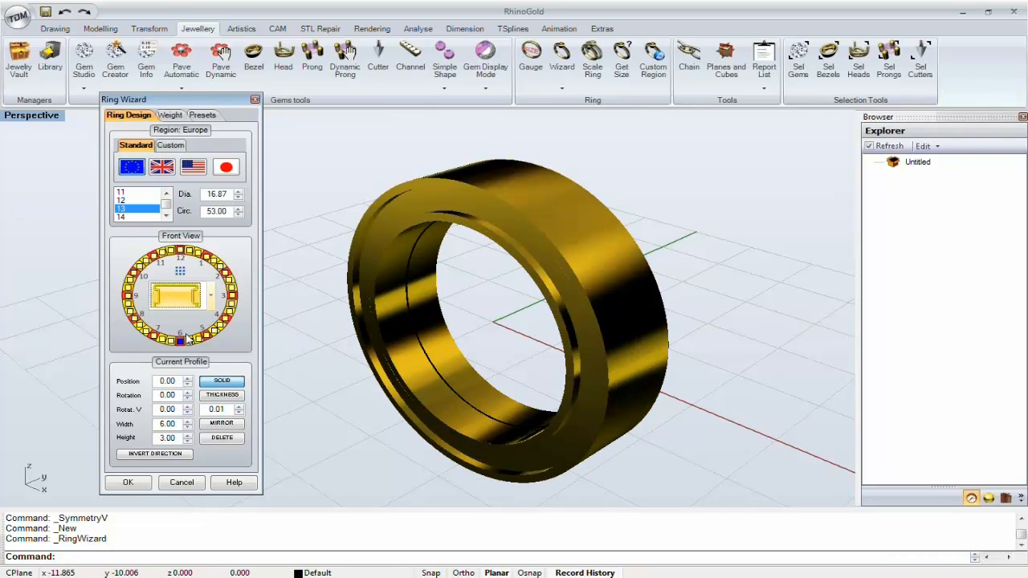
key("Down")
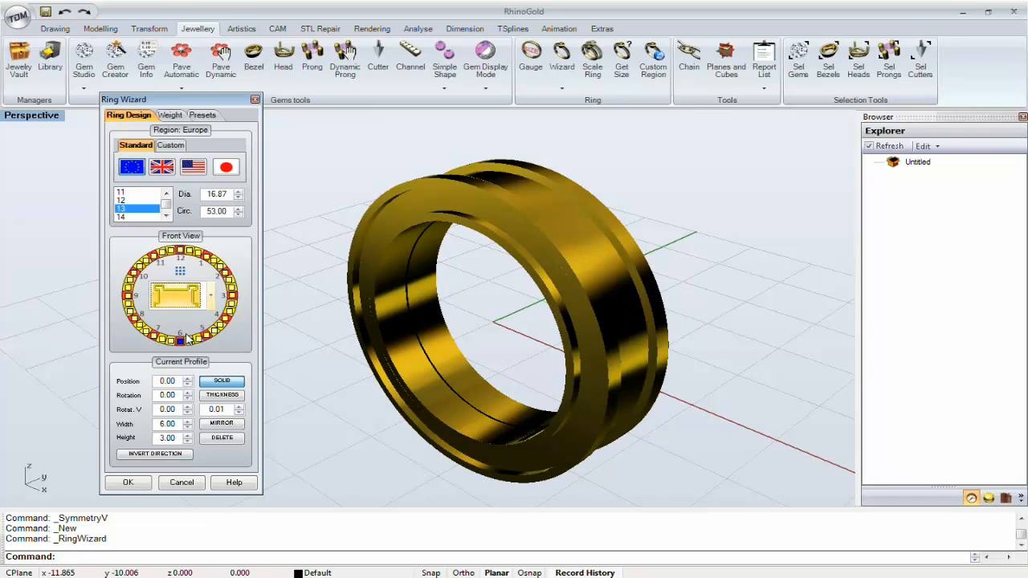
key("Down")
key("Down")
key("Down")
key("Down")
key("Down")
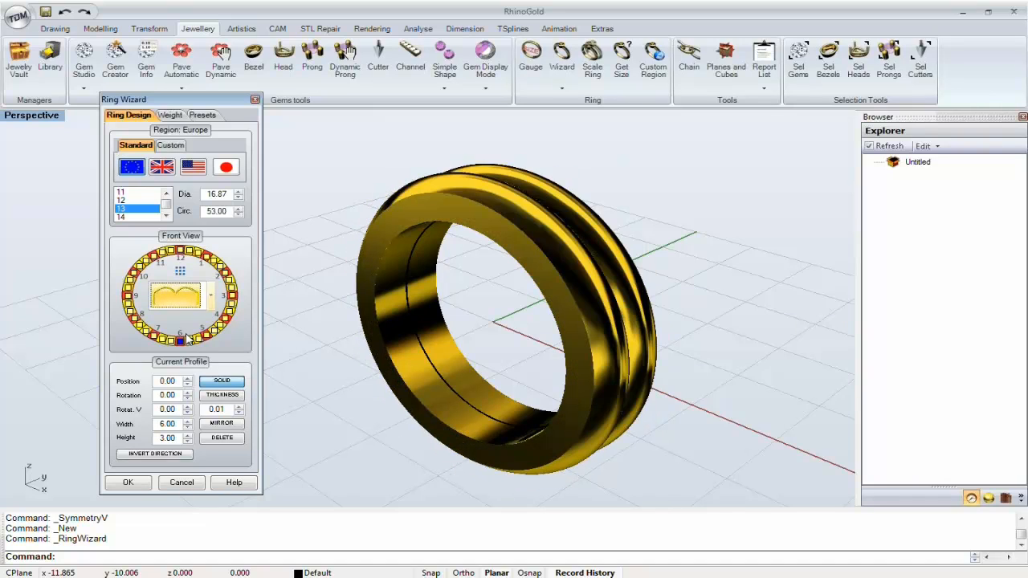
key("Down")
key("Down")
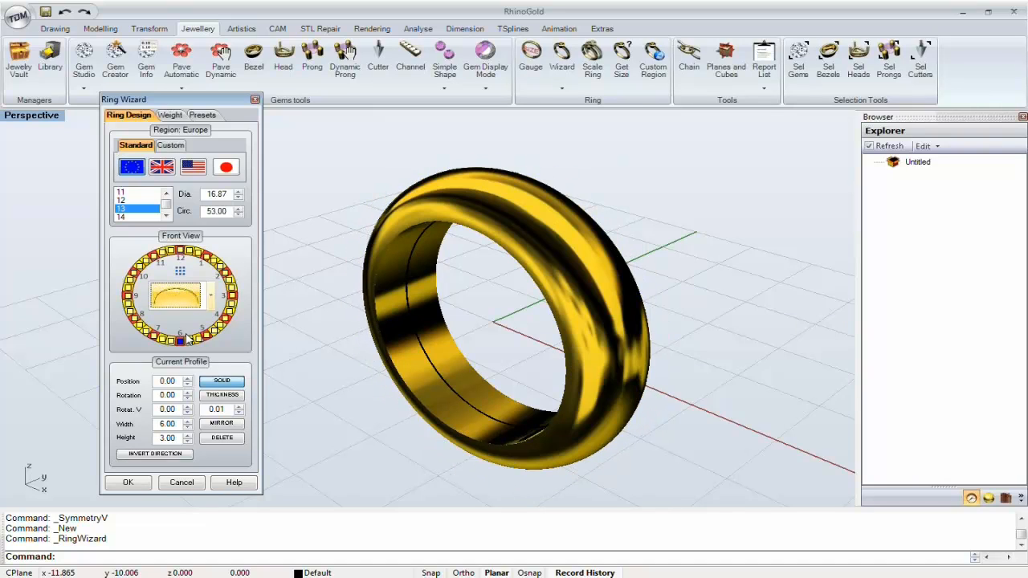
right_click_drag(356, 300, 376, 309)
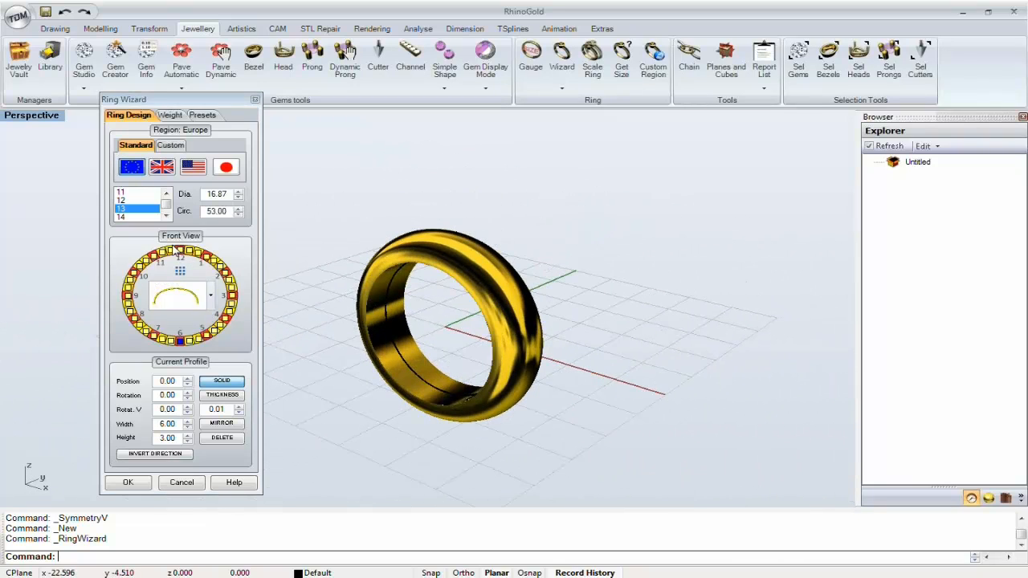
- Select the ring's 12 o'clock profile and set its width to 12.00 and its height to 6.00
left_click(184, 255)
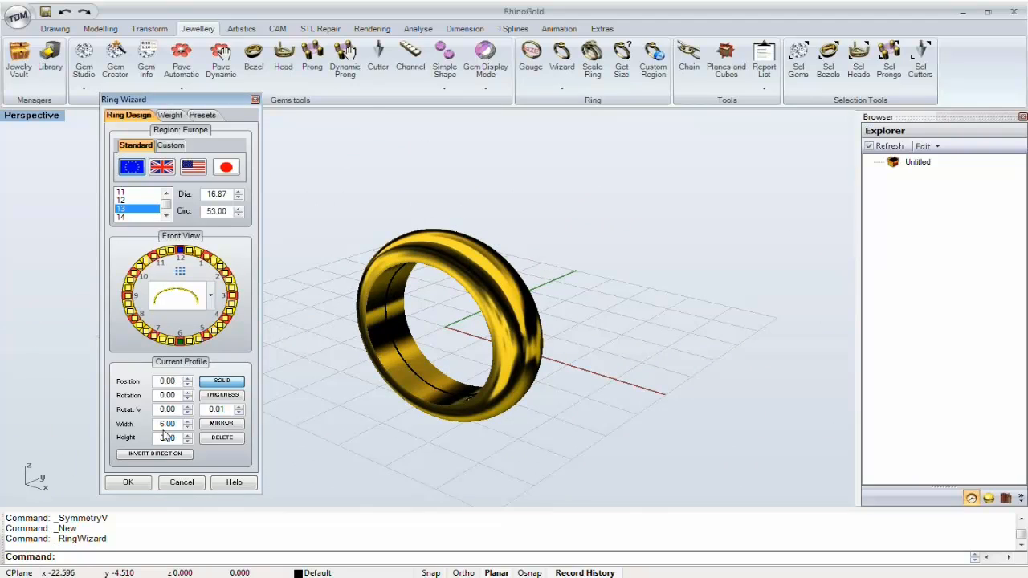
scroll(168, 425, "up", 9)
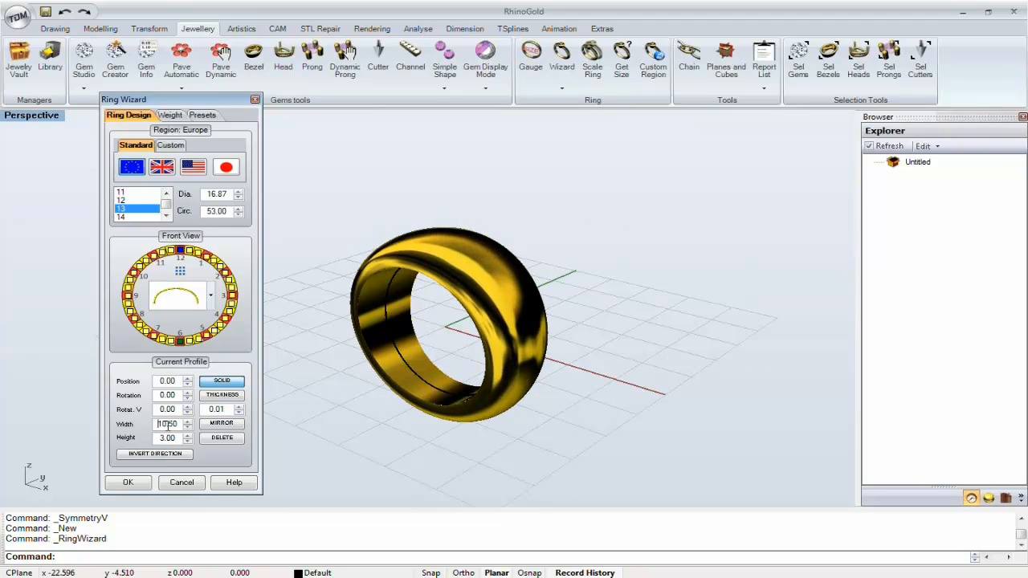
scroll(168, 438, "up", 5)
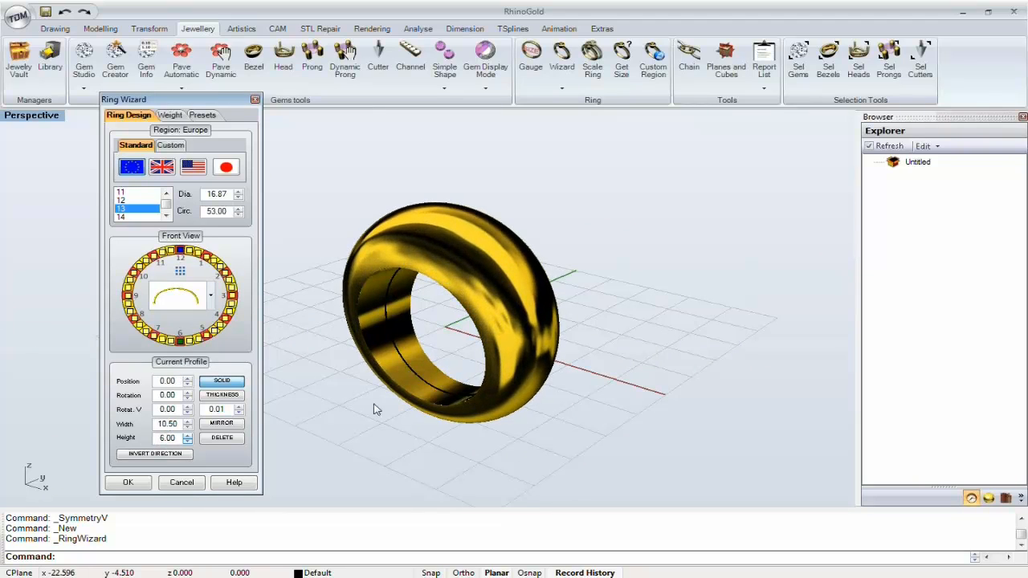
right_click_drag(374, 409, 585, 421)
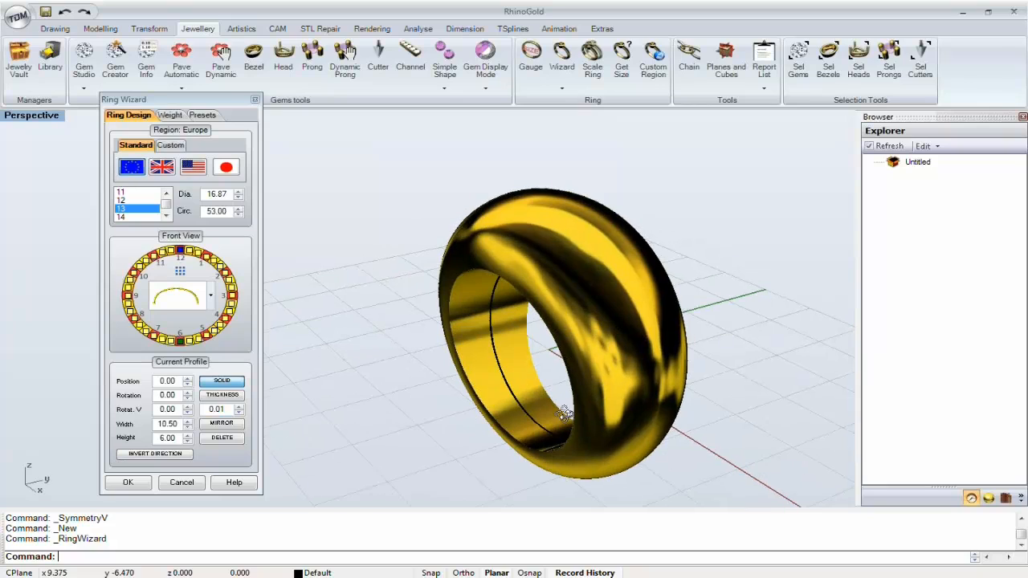
left_click(187, 421)
left_click(187, 421)
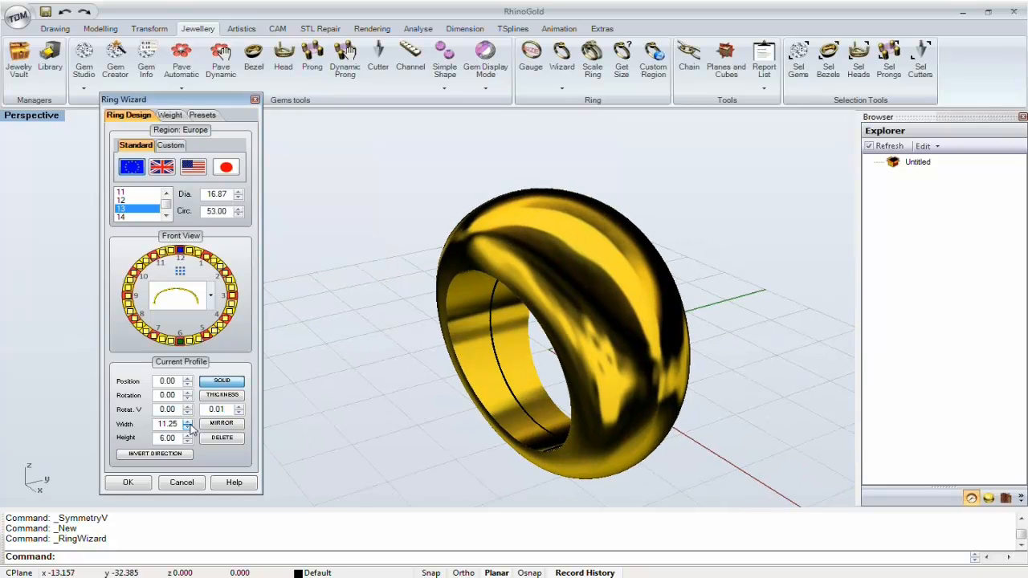
left_click(187, 422)
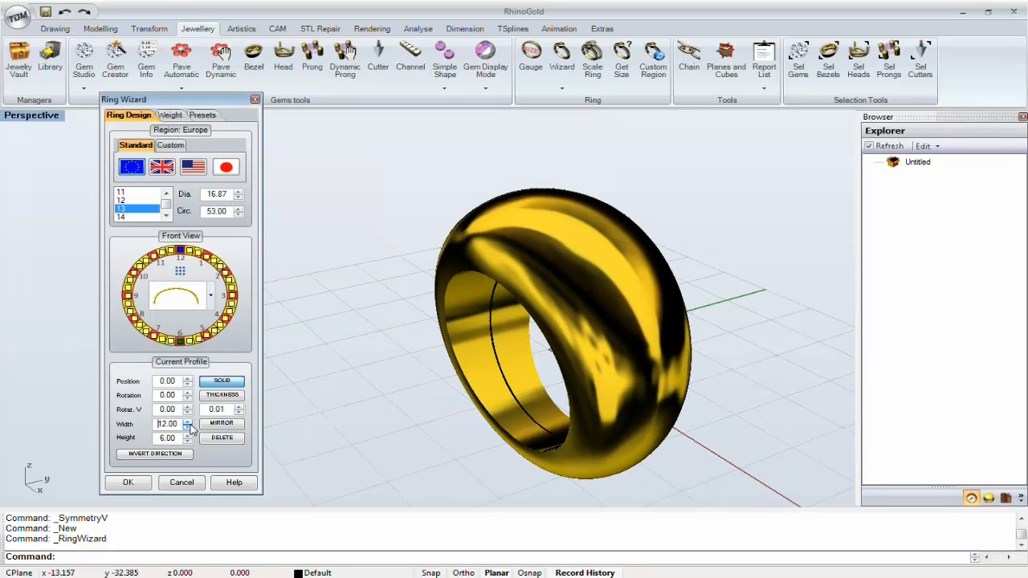
- Try concave, stepped and round-edged concave shapes for the 12 o'clock profile, and return to the rounded half-dome profile
left_click(176, 300)
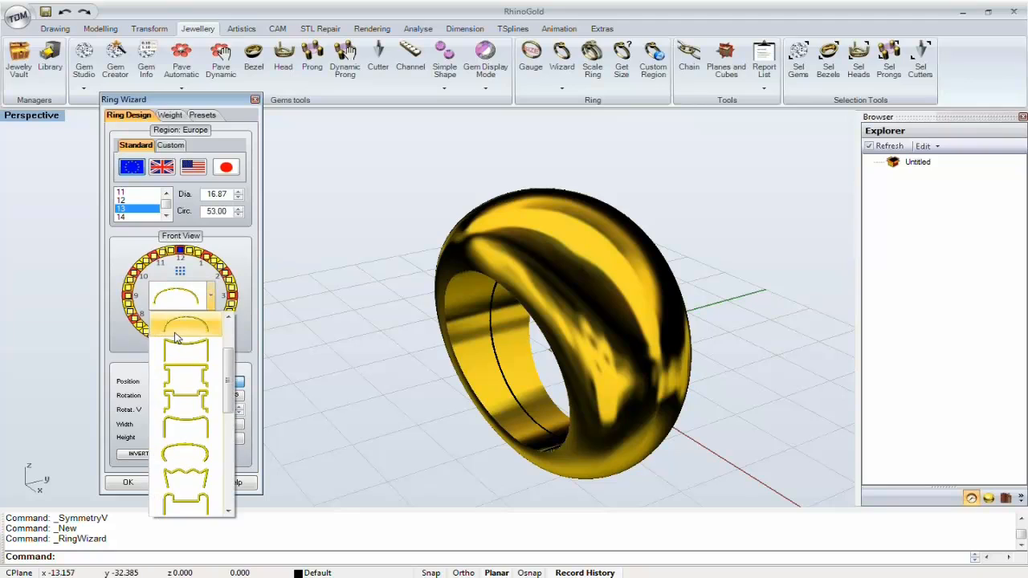
left_click(177, 337)
left_click(187, 301)
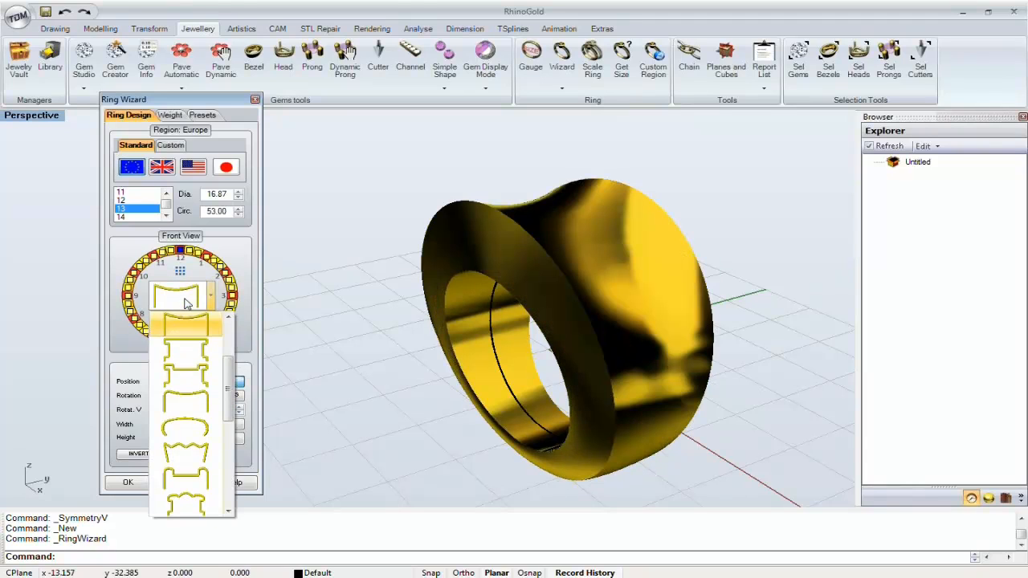
left_click(183, 363)
left_click(187, 315)
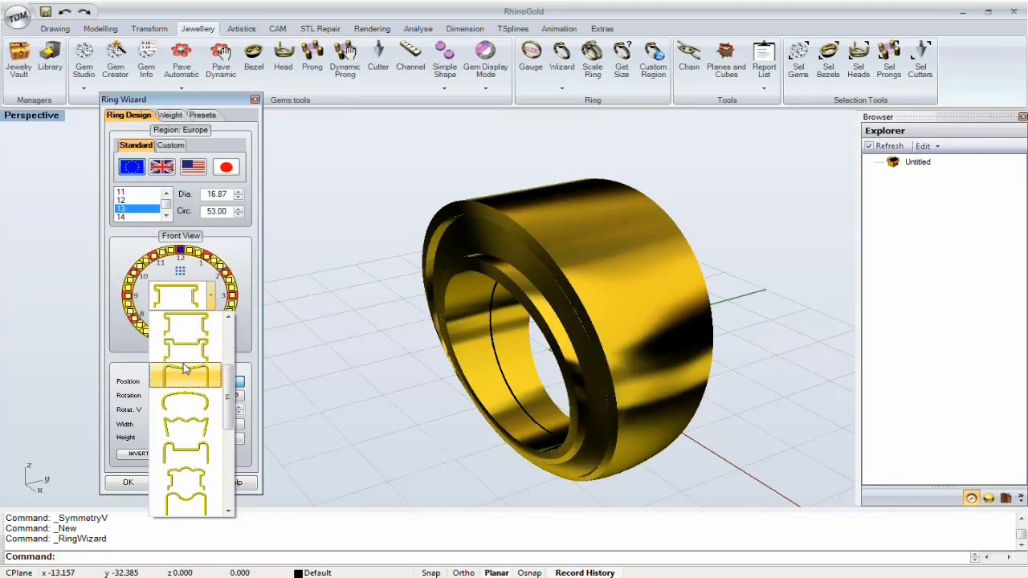
left_click(185, 369)
right_click_drag(328, 344, 530, 379)
left_click(210, 296)
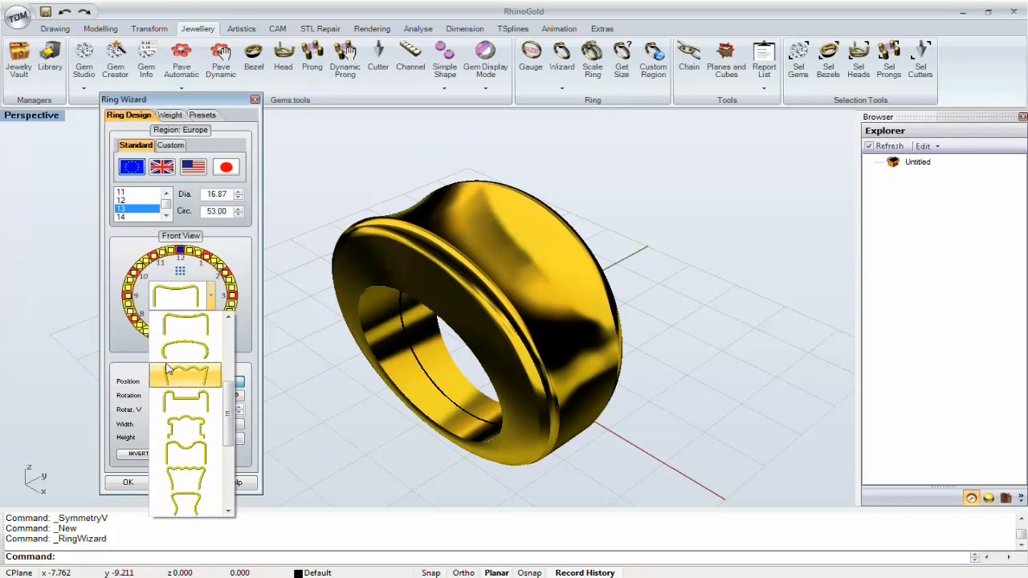
scroll(169, 373, "up", 3)
left_click(173, 388)
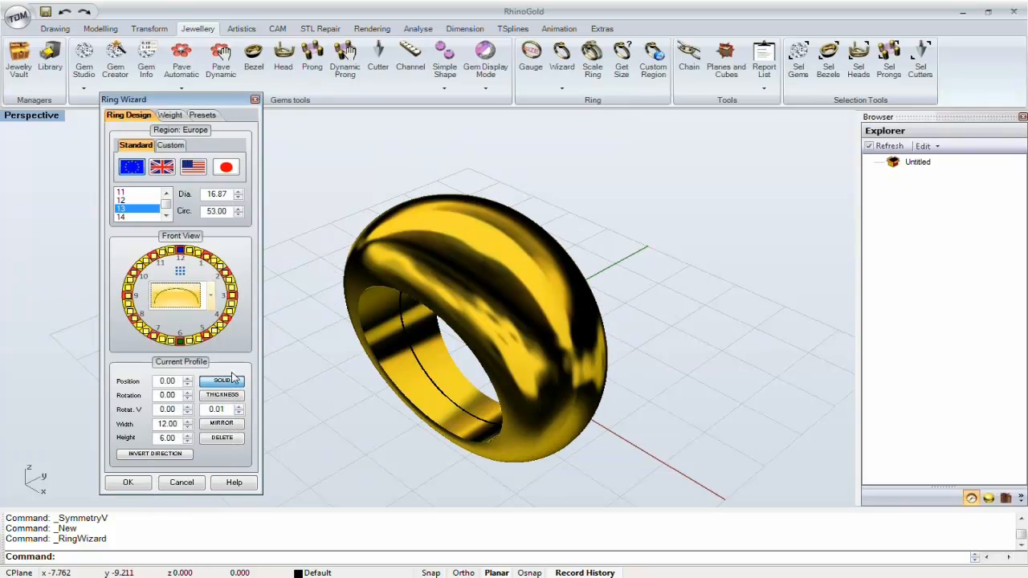
left_click(222, 380)
right_click_drag(394, 291, 464, 318)
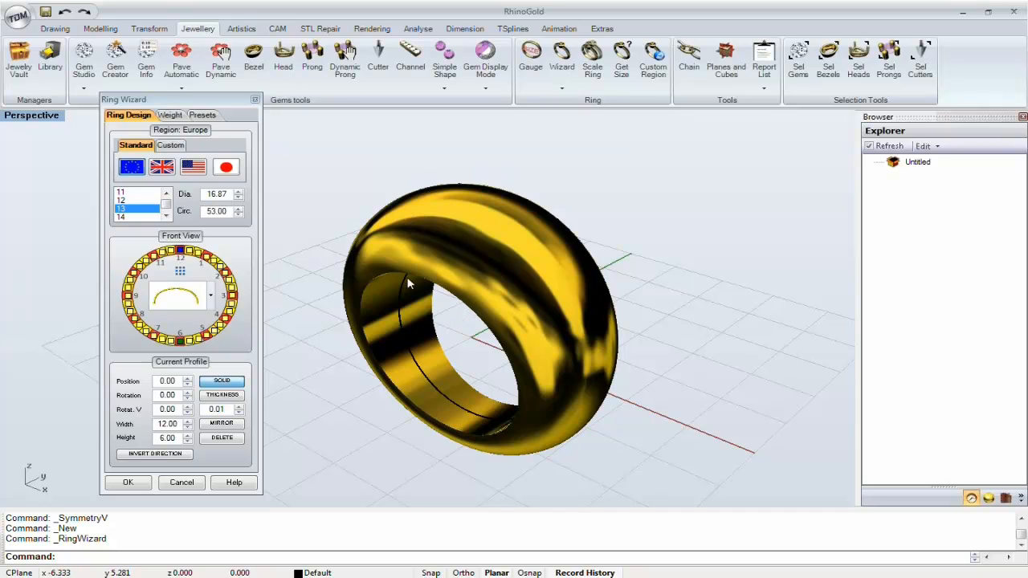
- Calculate the ring's weight in Gold 14k Yellow Polish and turn on real-time weight analysis
left_click(171, 117)
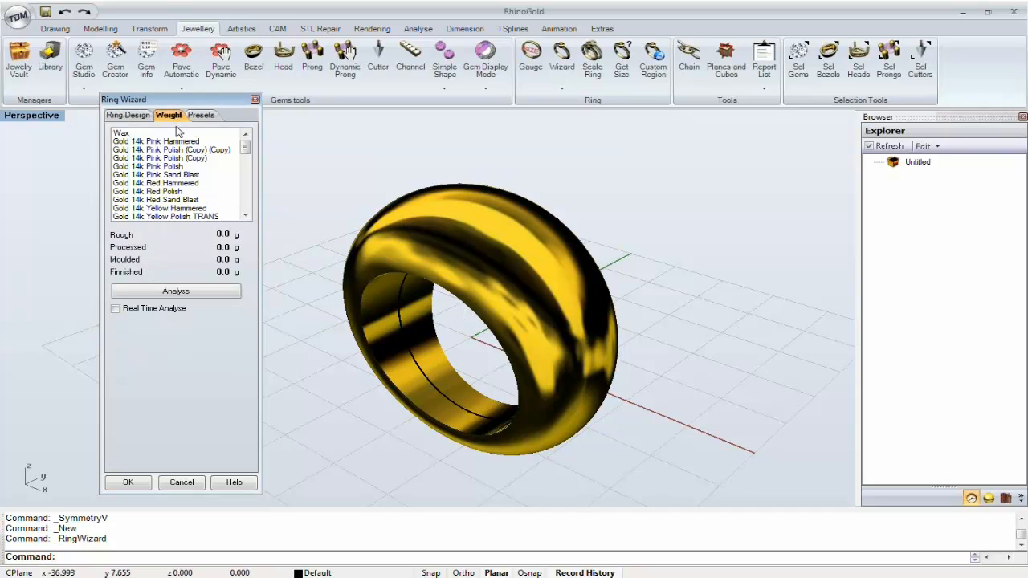
left_click_drag(181, 98, 170, 79)
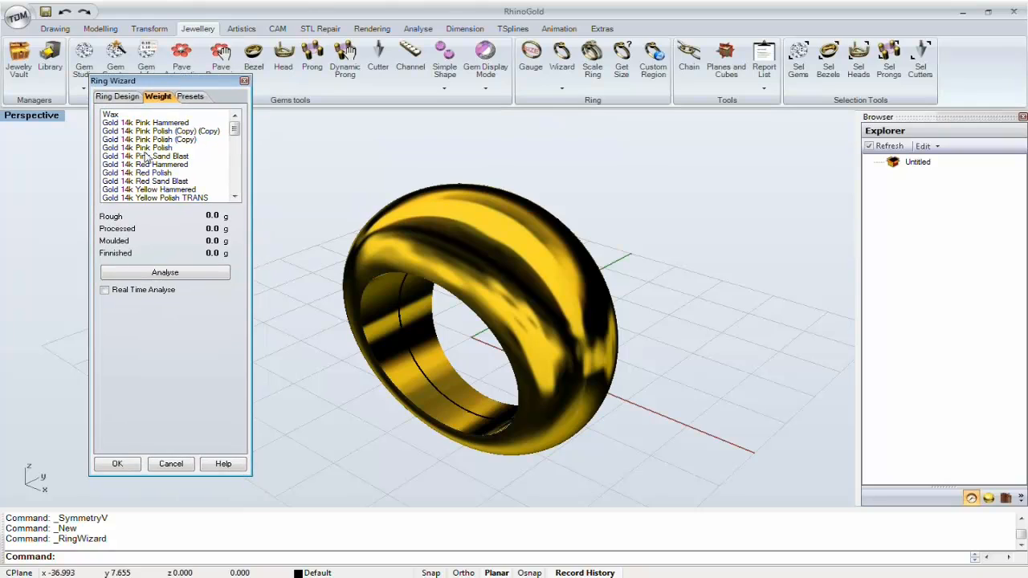
left_click(235, 196)
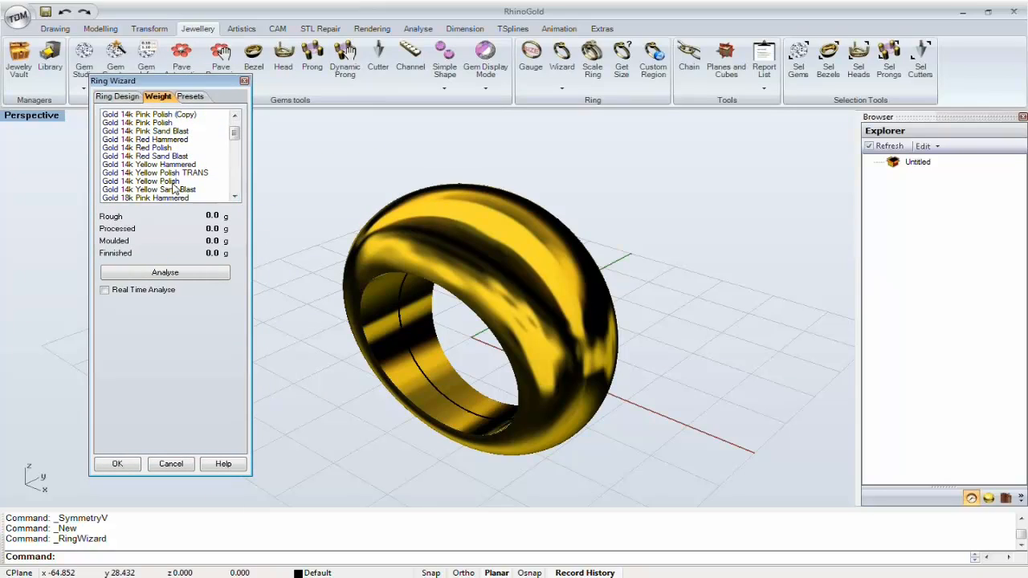
left_click(172, 182)
right_click_drag(482, 277, 462, 294)
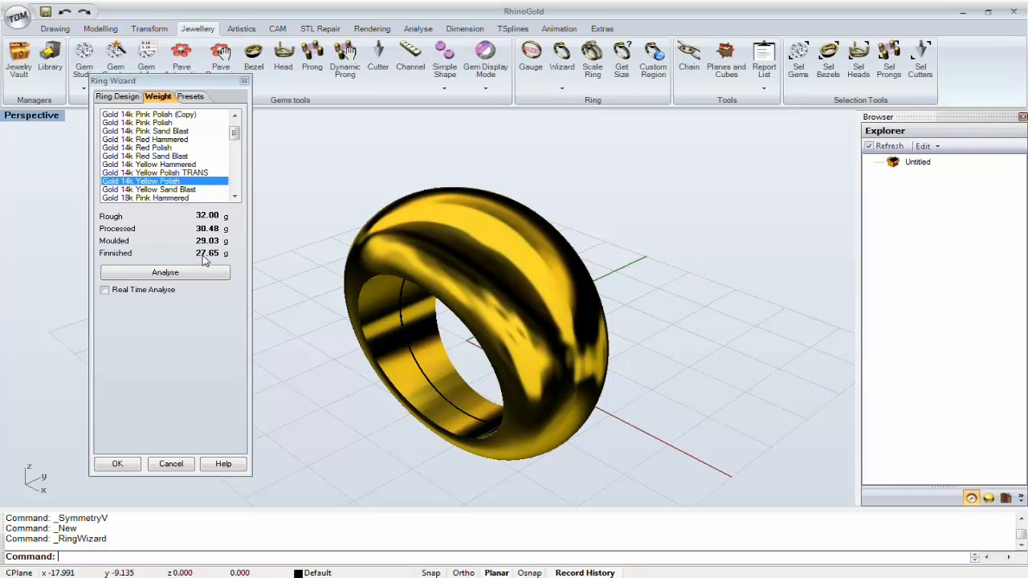
left_click(118, 296)
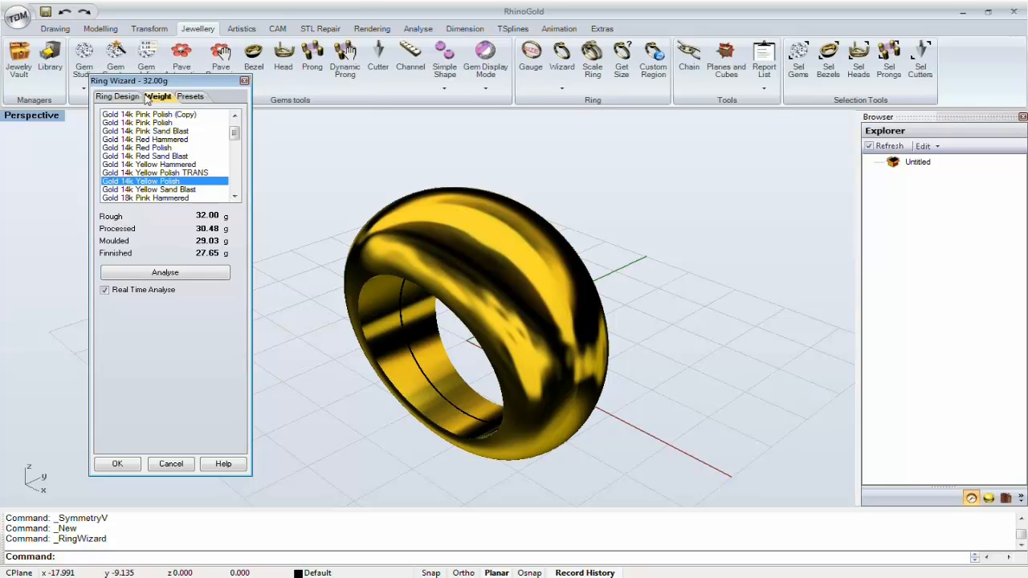
- Return to the ring design, try 12 o'clock profile widths up to 13.25, and set the width to 12.75
left_click(117, 97)
right_click_drag(405, 253, 405, 287)
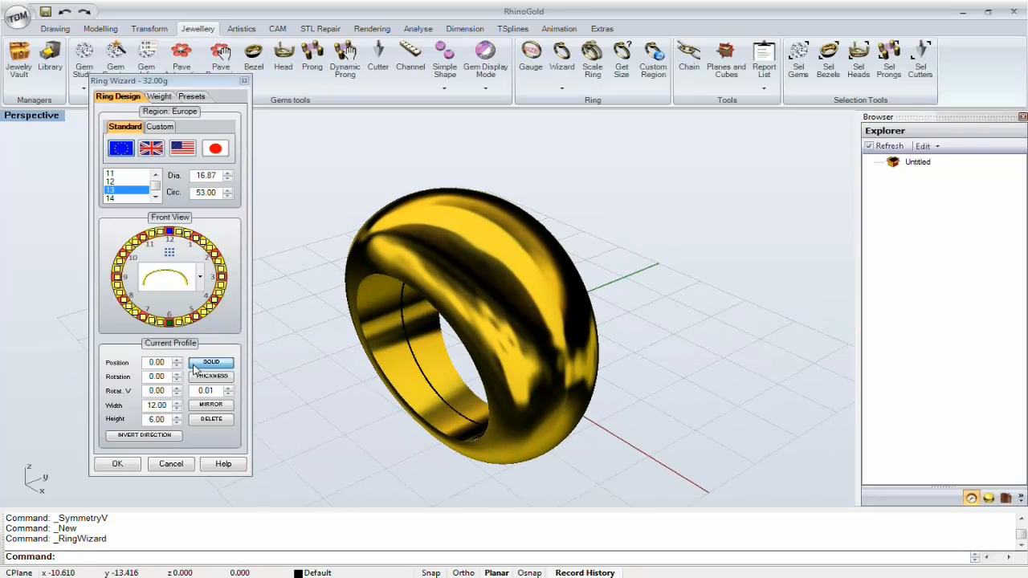
left_click(177, 403)
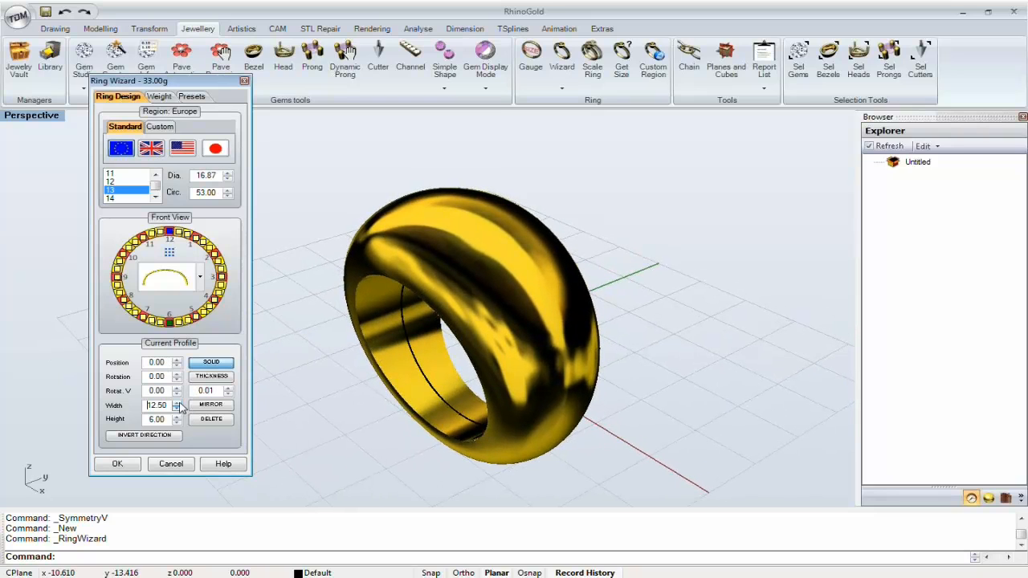
left_click(178, 403)
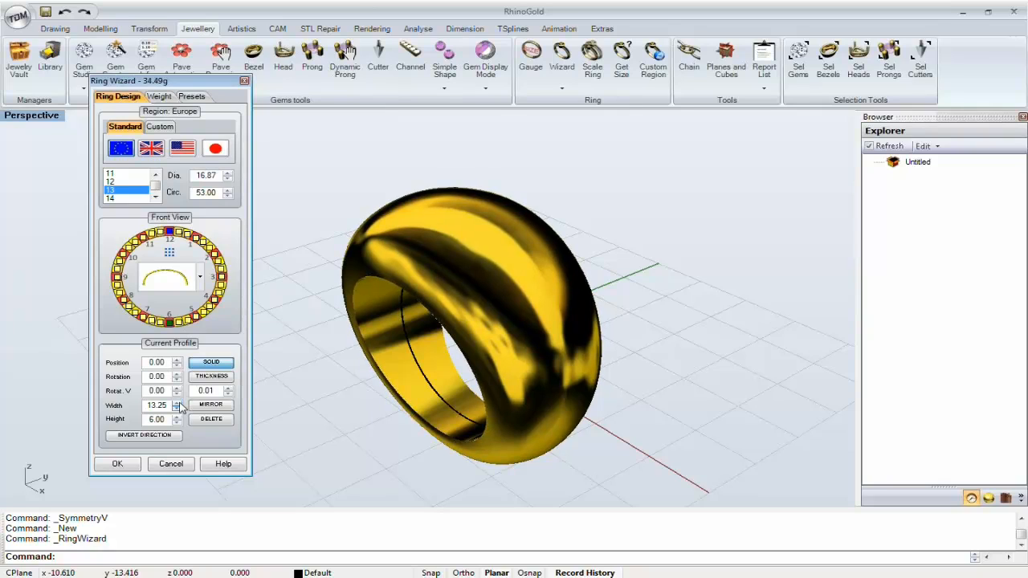
left_click(177, 409)
left_click(177, 409)
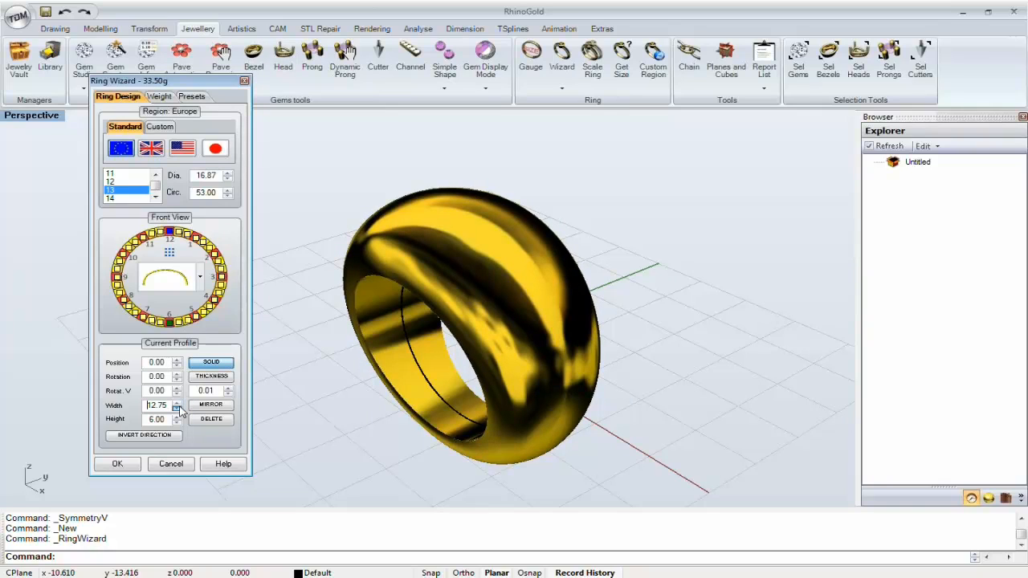
- Set the 12 o'clock profile's width to 12.25 and check the inside of the ring
left_click(177, 408)
left_click(176, 409)
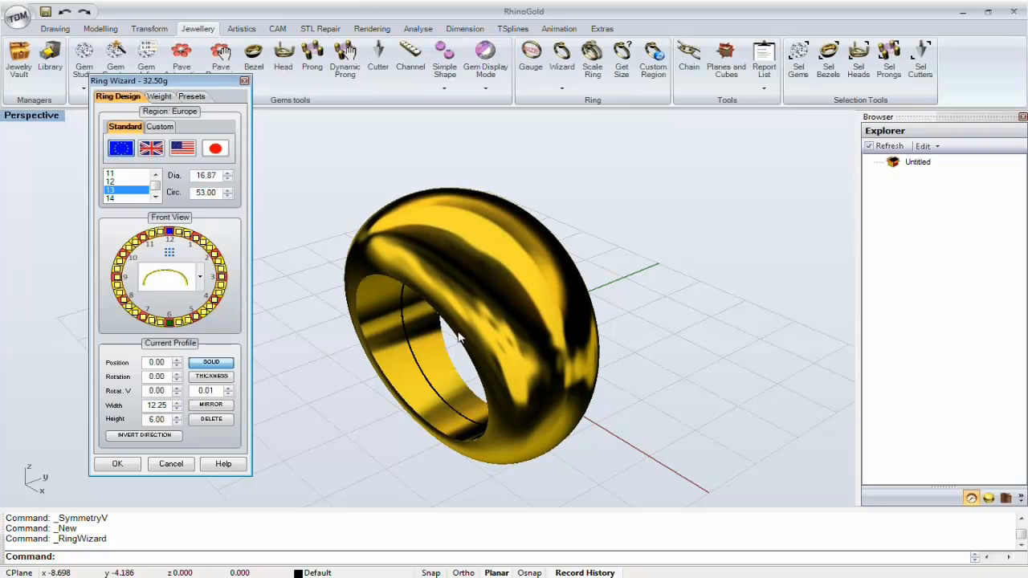
right_click_drag(459, 338, 474, 185)
right_click_drag(463, 224, 484, 210)
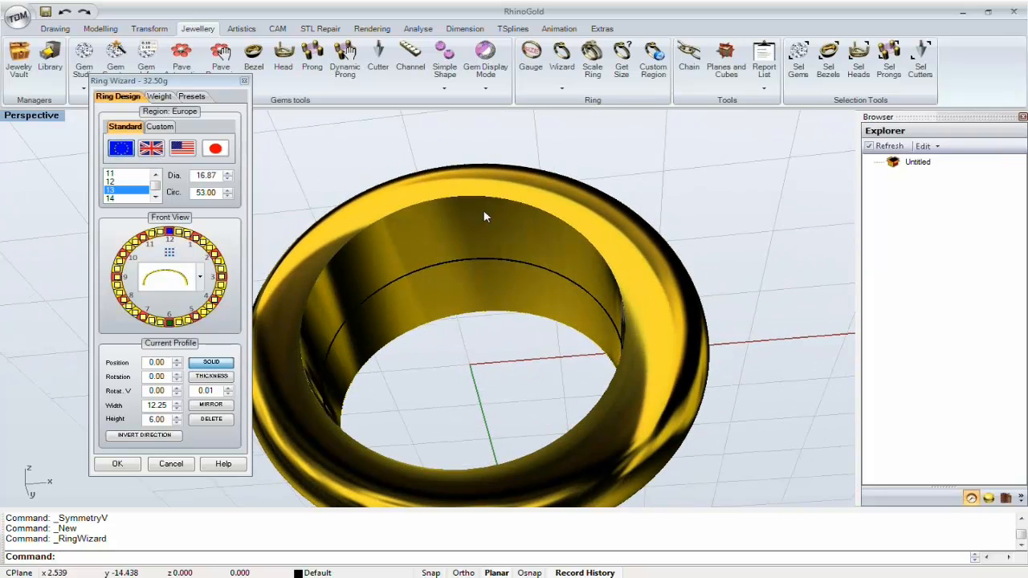
- Hollow the ring by switching it from solid to a thickness of 0.80, and create the ring
left_click(226, 379)
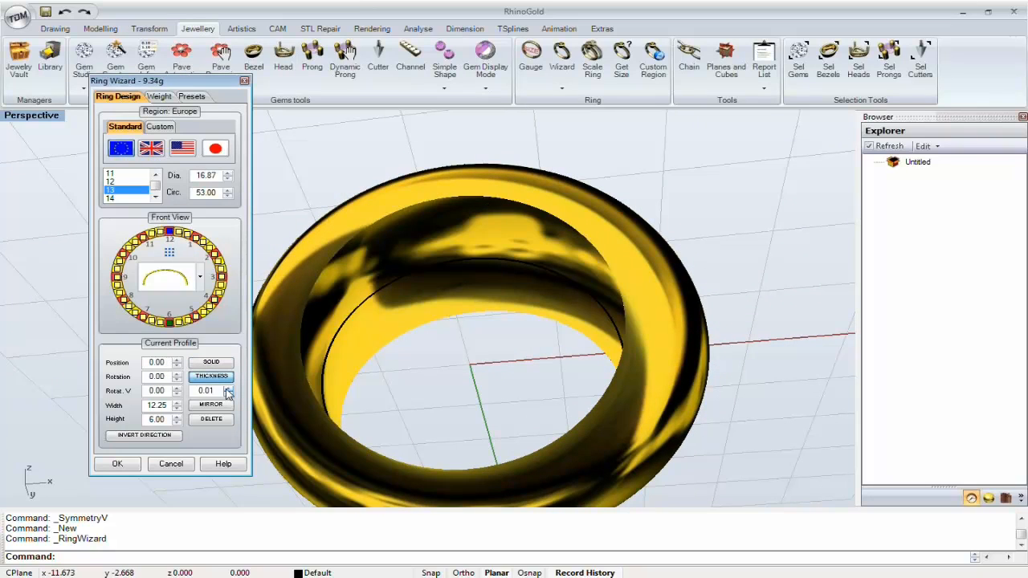
left_click(228, 388)
left_click(228, 388)
left_click(228, 388)
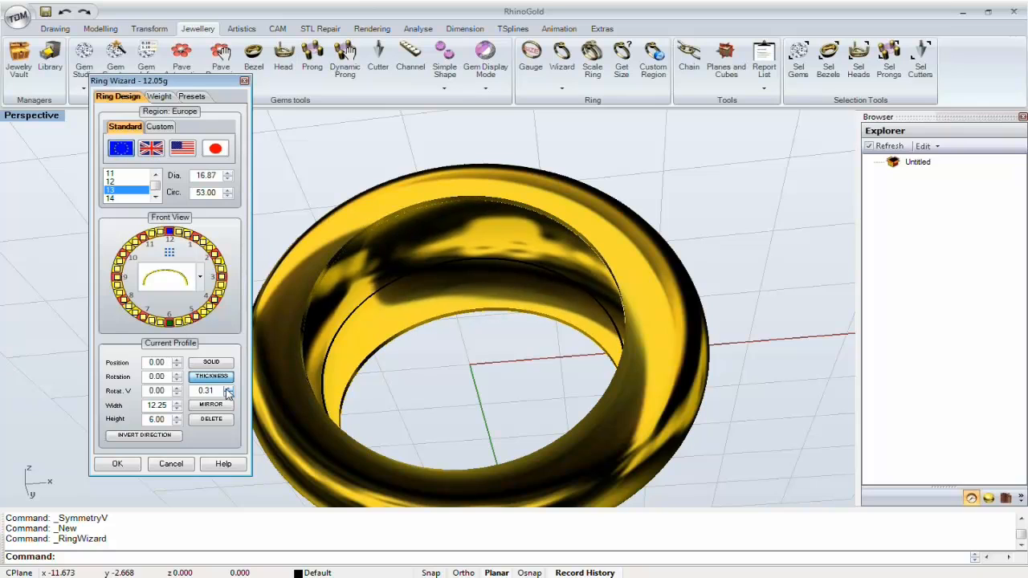
left_click(229, 388)
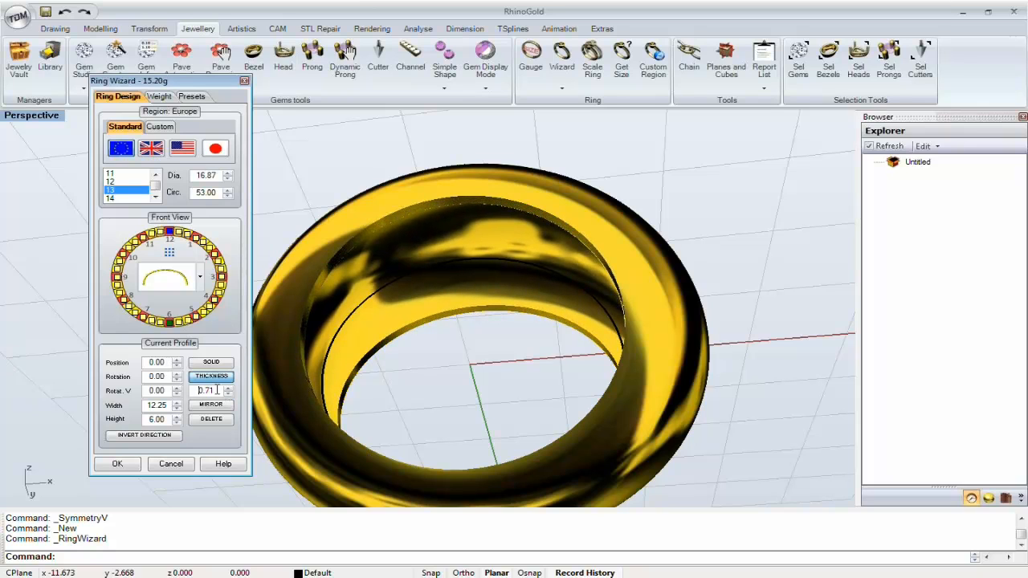
right_click_drag(457, 319, 438, 277)
double_click(208, 391)
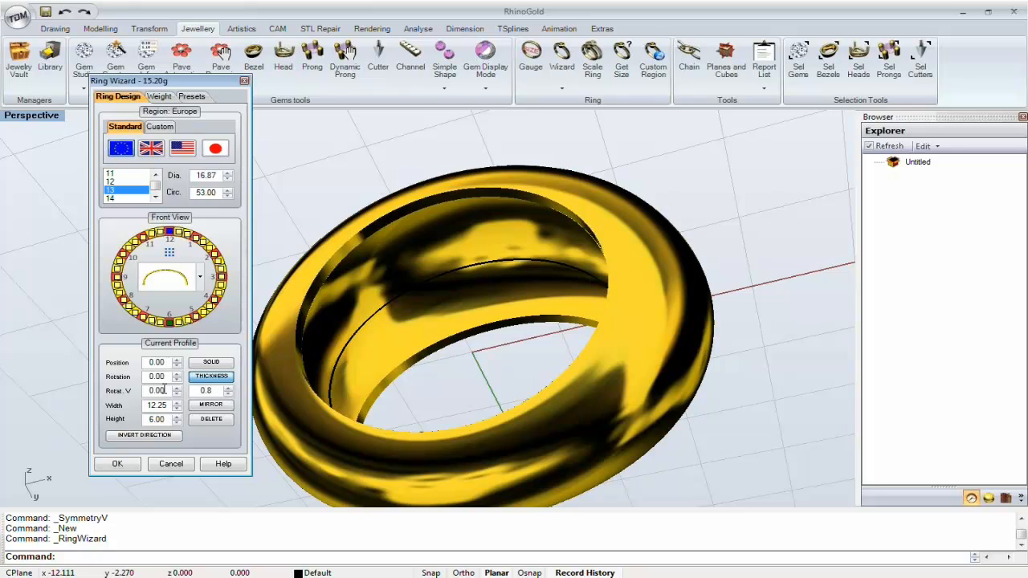
key("Return")
right_click_drag(372, 254, 384, 273)
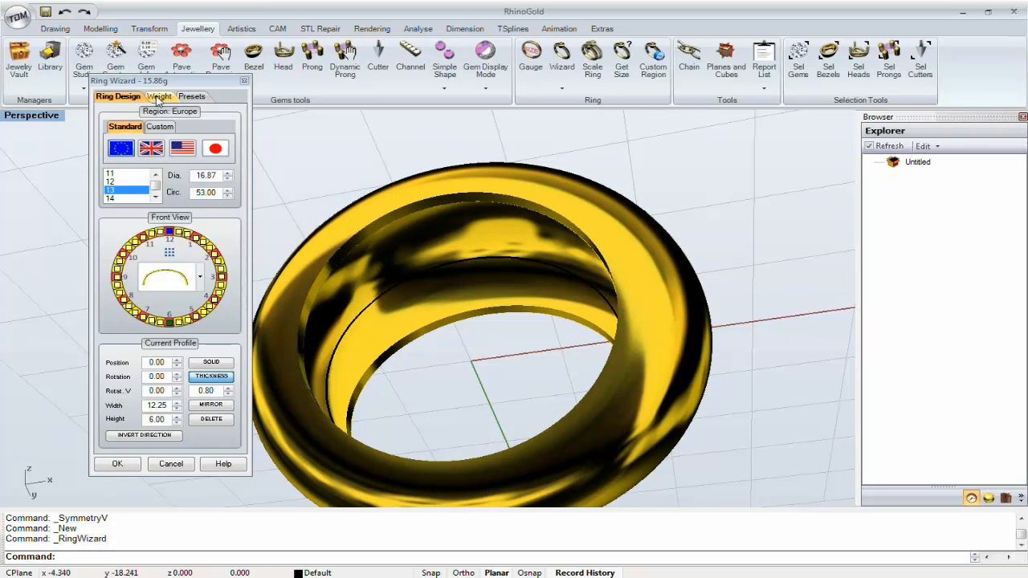
right_click_drag(522, 206, 427, 283)
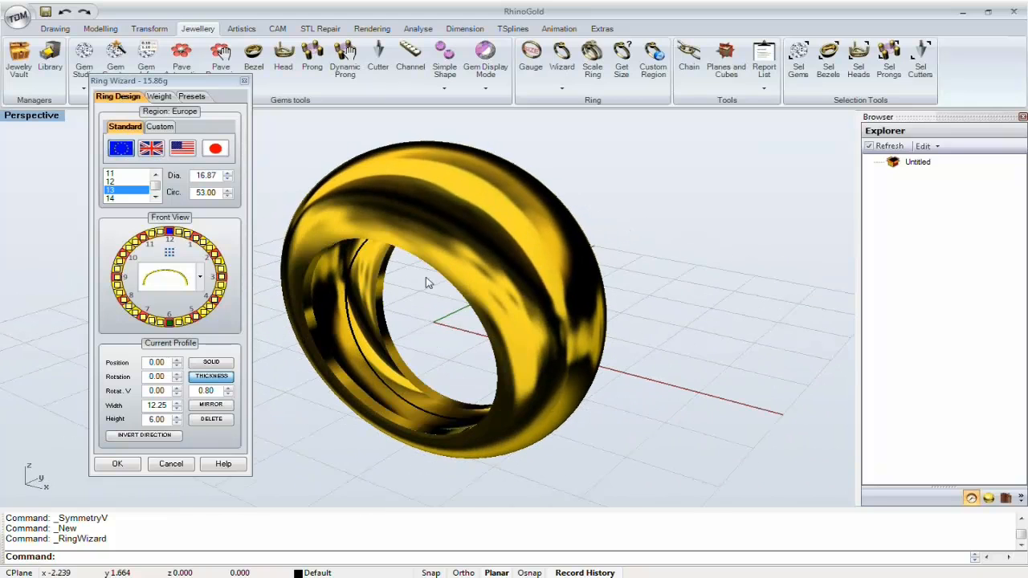
left_click(130, 461)
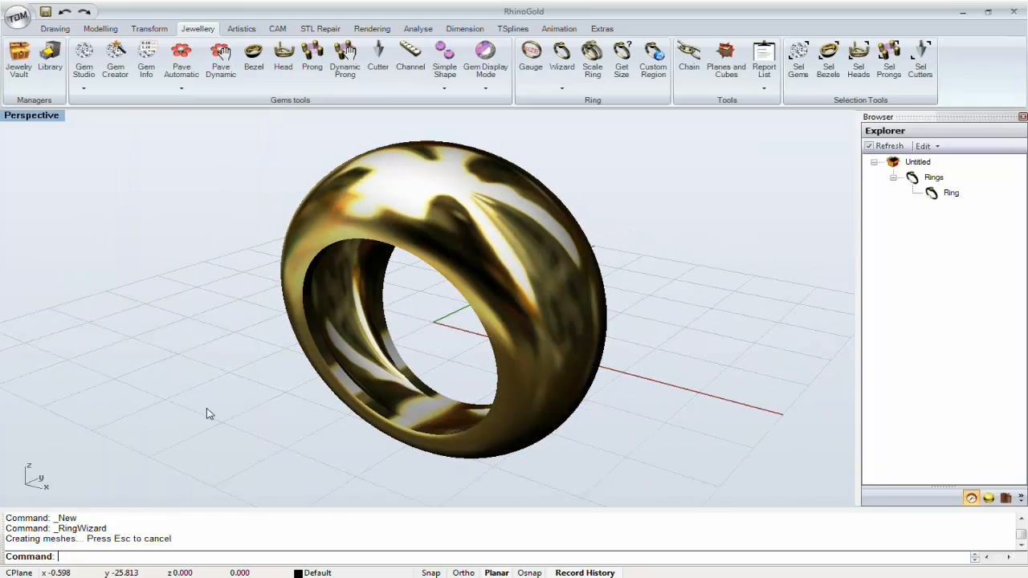
mouse_move(436, 305)
right_mouse_down()
mouse_move(436, 317)
mouse_move(448, 304)
right_mouse_up()
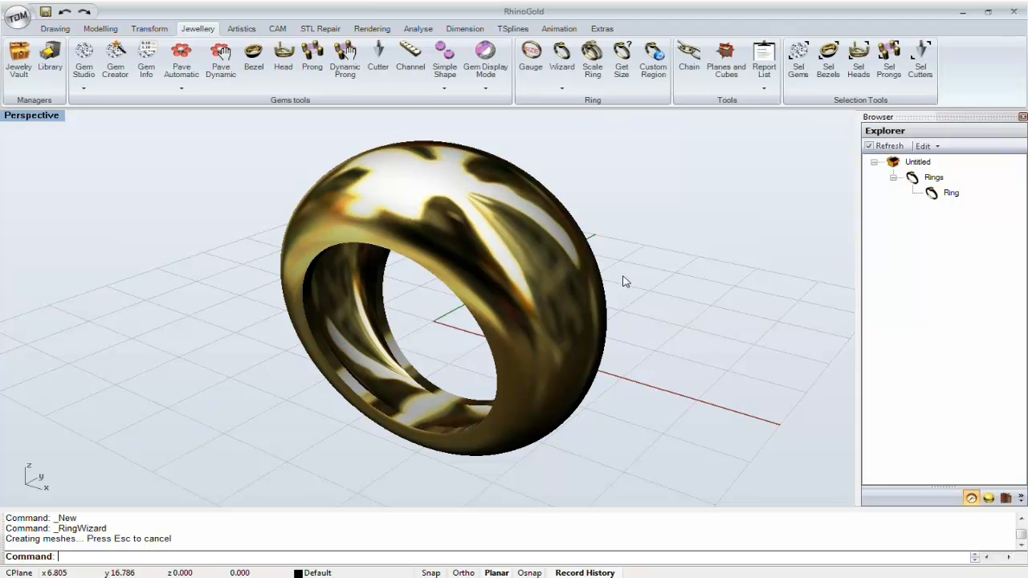
mouse_move(625, 281)
right_mouse_down()
mouse_move(626, 294)
mouse_move(627, 280)
right_mouse_up()
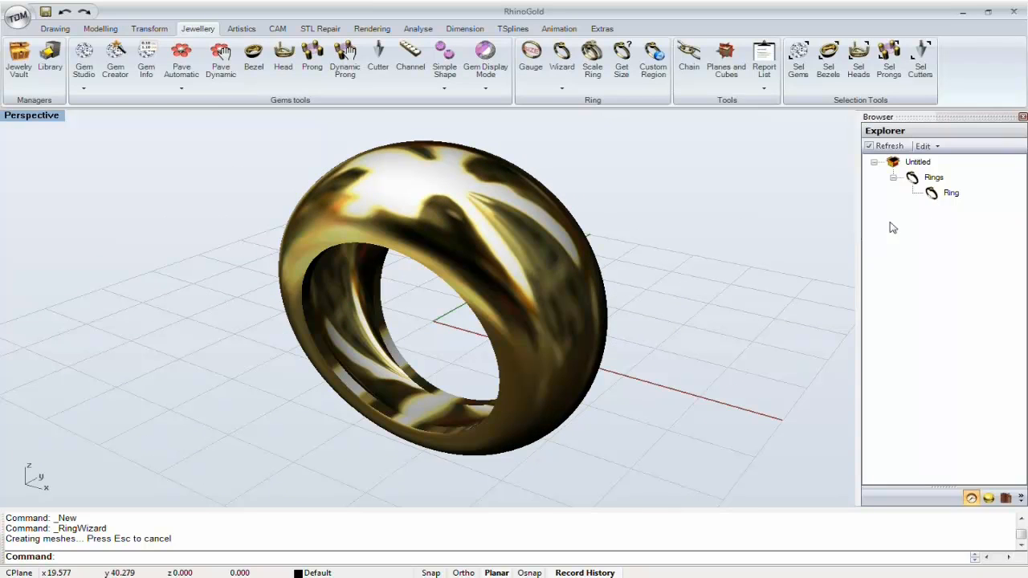
- Reopen the finished ring for parametric editing and set its 12 o'clock profile width to 10.75
double_click(946, 194)
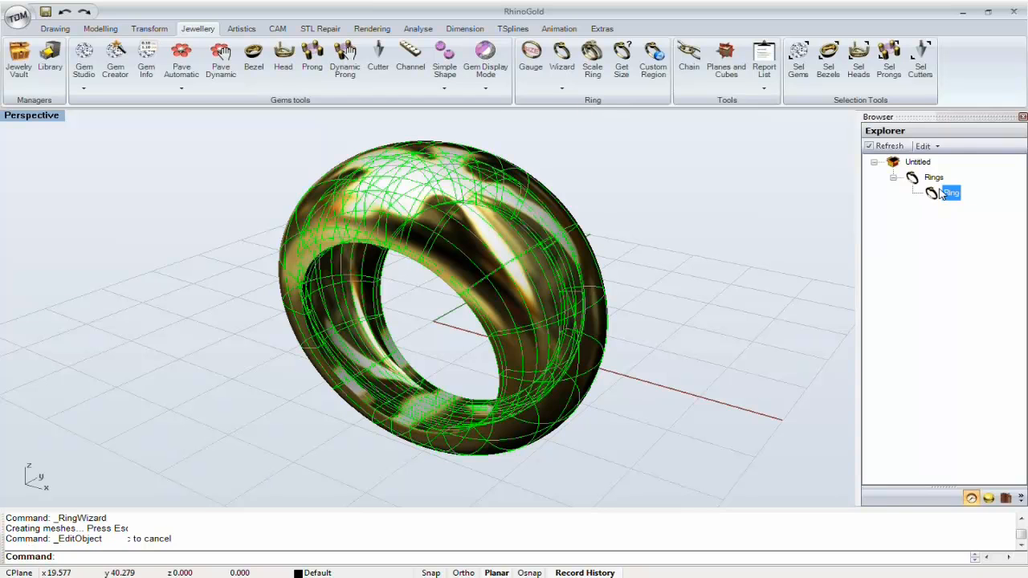
left_click_drag(495, 100, 776, 106)
left_click(794, 253)
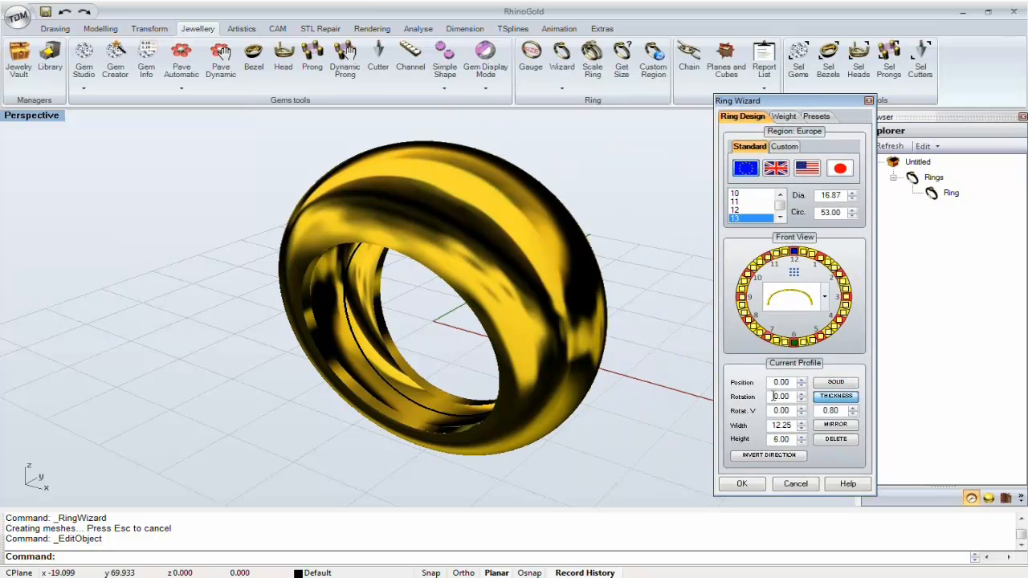
left_click(801, 428)
left_click(801, 428)
left_click(801, 428)
left_click(801, 428)
left_click(801, 428)
left_click(800, 428)
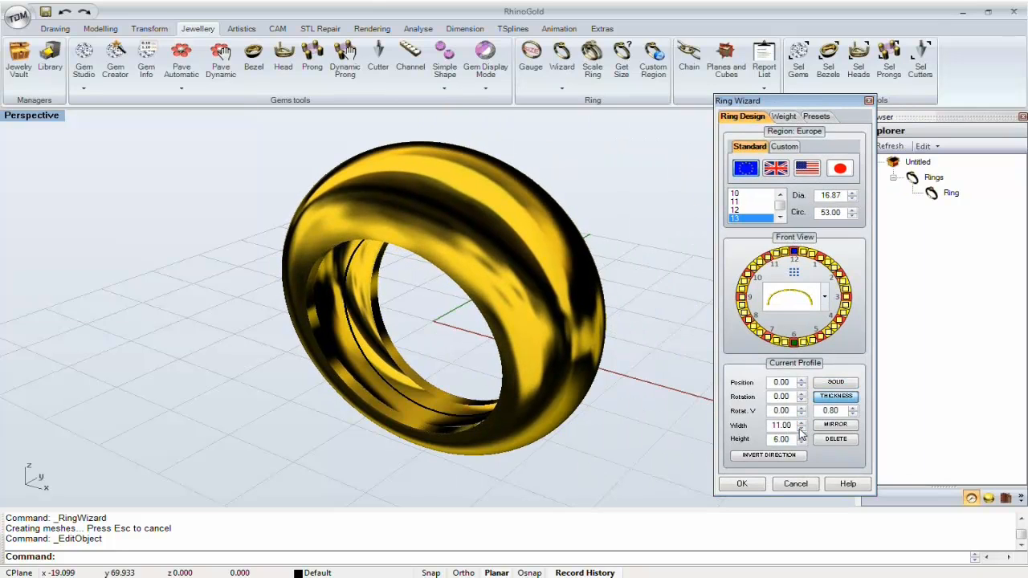
- Set the 12 o'clock profile's height to 5.00 and apply the edits to the ring
left_click(801, 442)
left_click(800, 442)
left_click(801, 442)
left_click(801, 443)
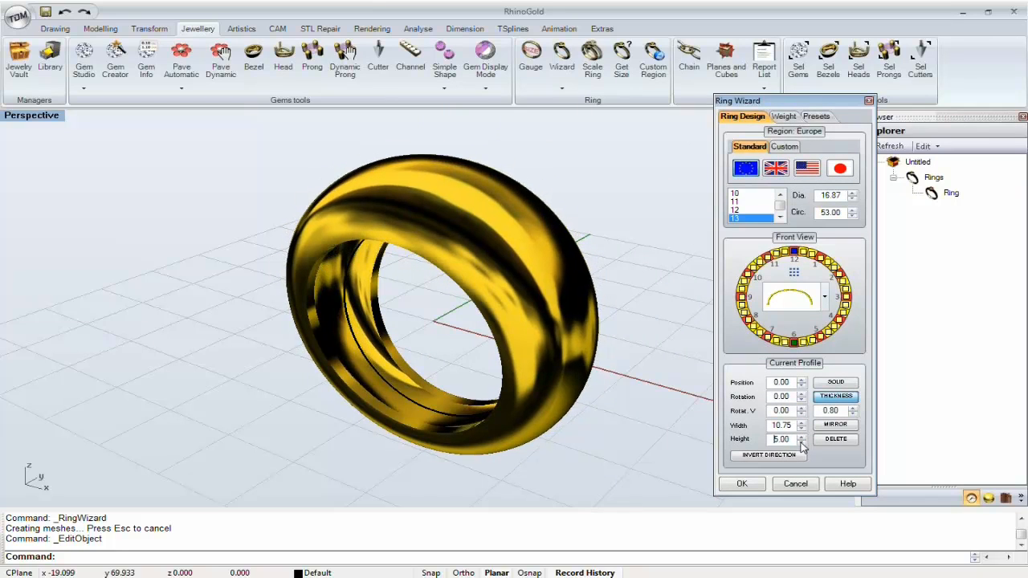
key("Return")
mouse_move(436, 229)
right_mouse_down()
mouse_move(441, 394)
mouse_move(452, 310)
mouse_move(580, 222)
mouse_move(827, 222)
mouse_move(447, 252)
mouse_move(478, 225)
mouse_move(446, 245)
right_mouse_up()
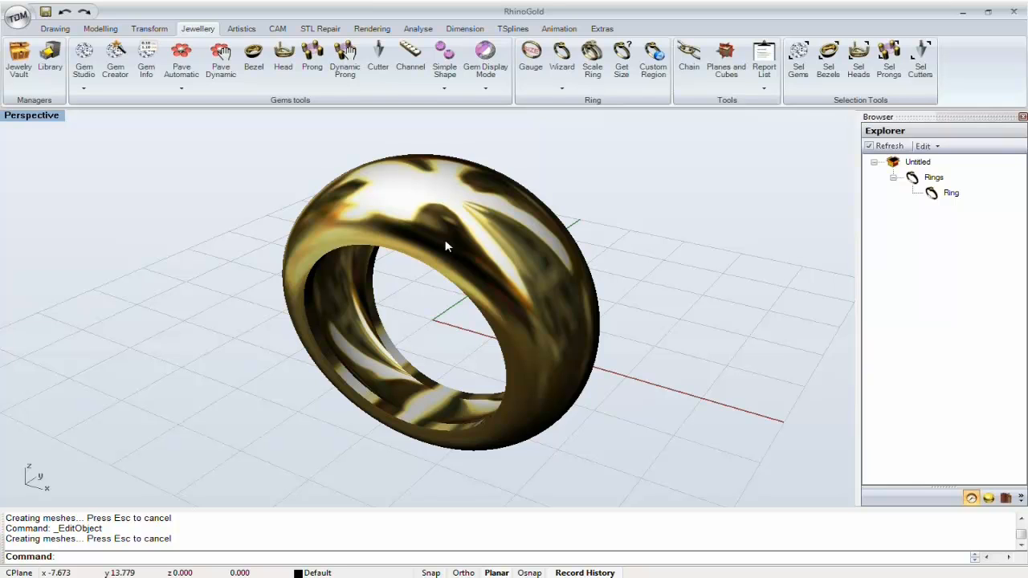
- Switch to the PowerPoint slide show, go through the Ring Wizard, Ring Size Creator and Linear Arrays slides, and return to RhinoGold
key("alt+Tab")
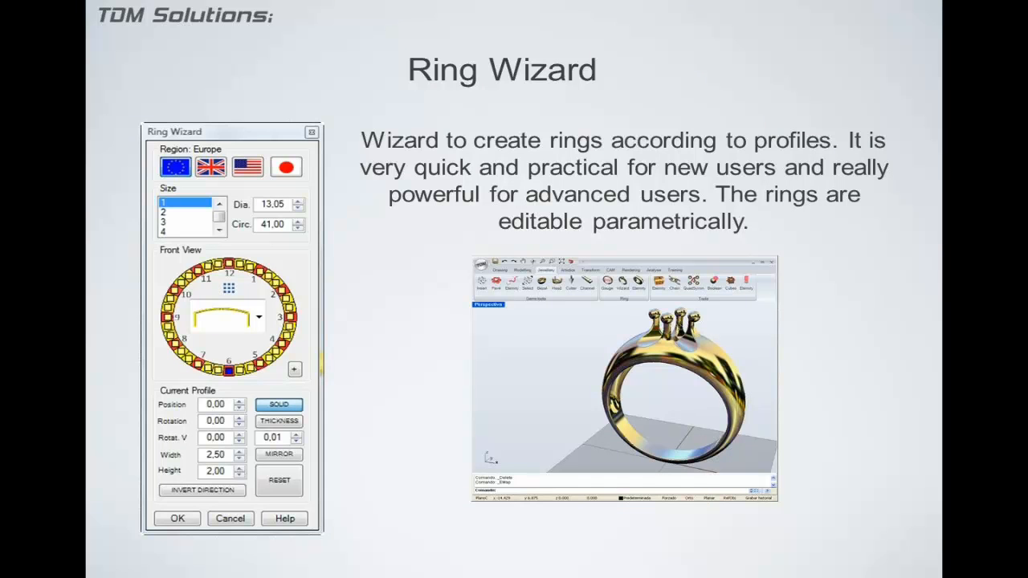
left_click(407, 243)
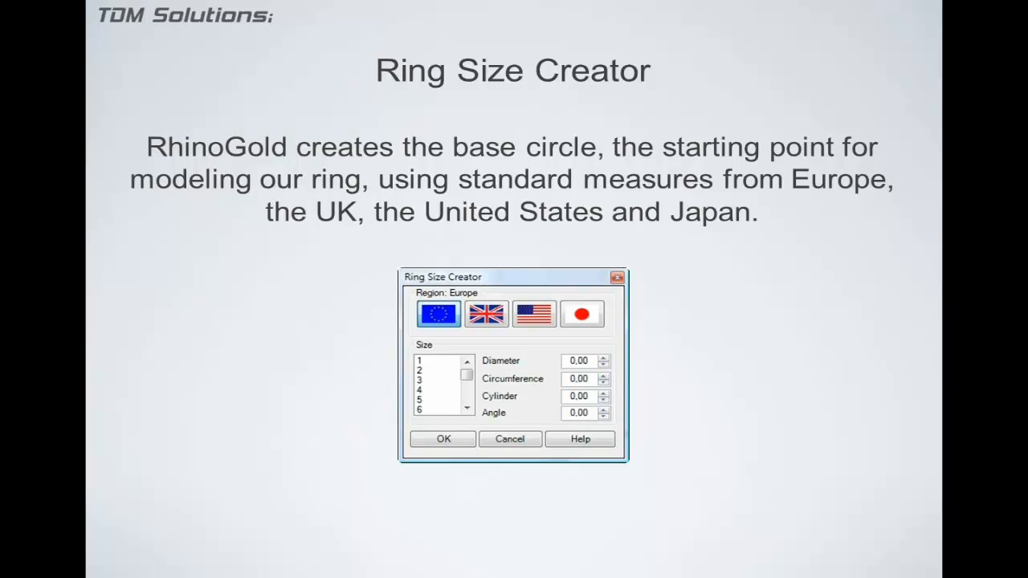
left_click(372, 269)
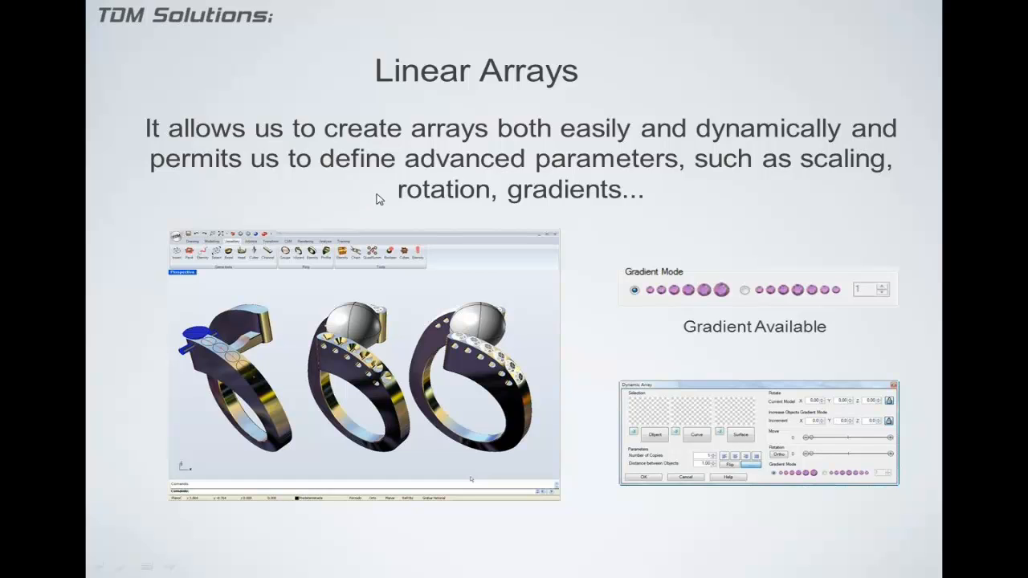
key("Escape")
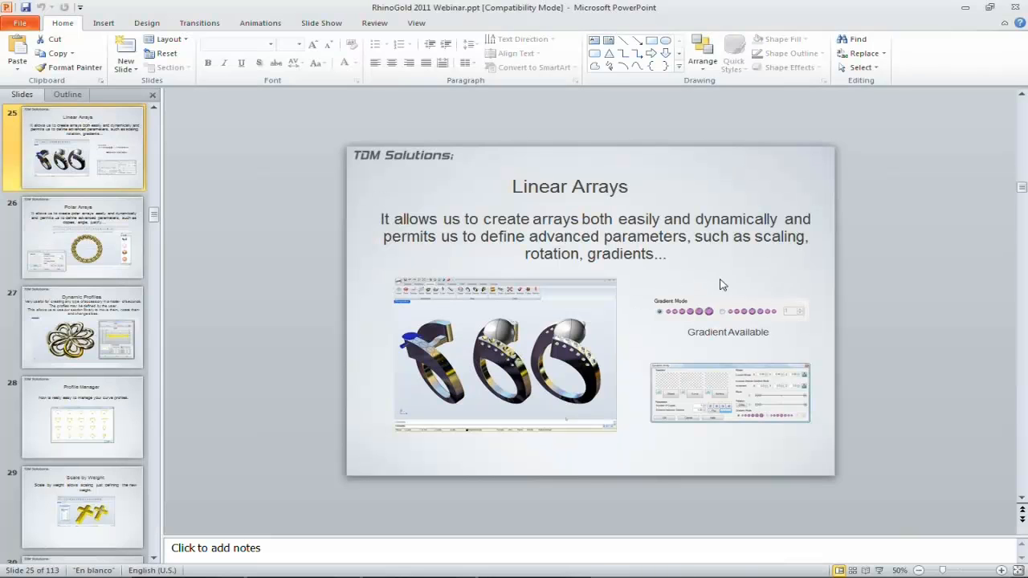
left_click(965, 8)
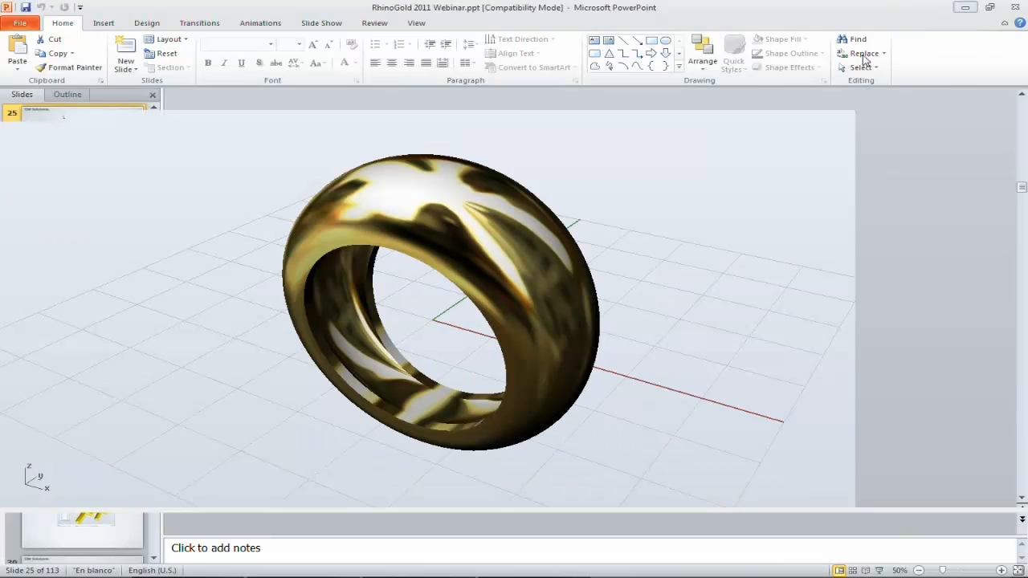
- Select the finished ring and hide it to clear the Perspective view
left_click(456, 283)
middle_click(435, 304)
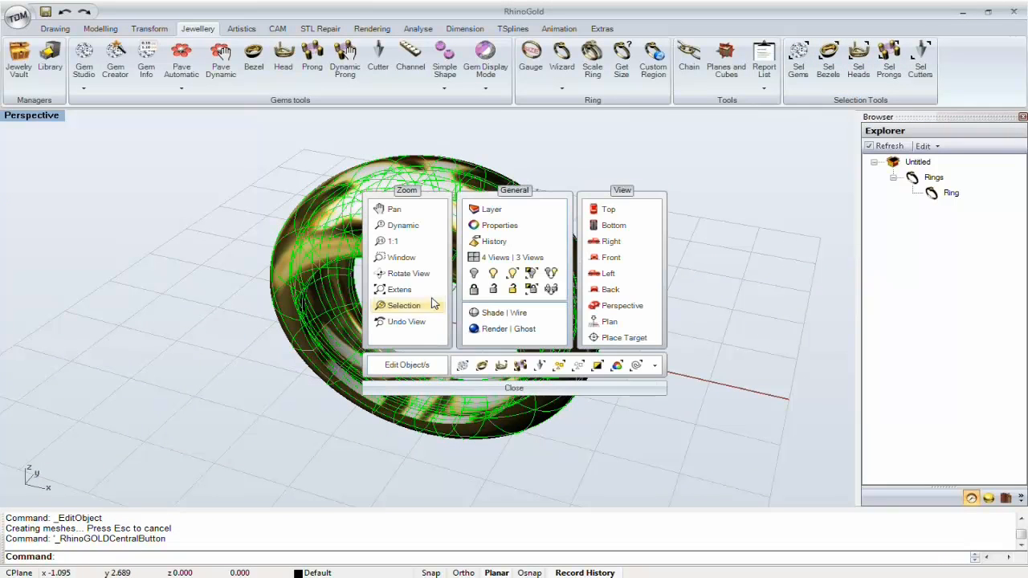
left_click(473, 274)
right_click_drag(445, 275, 436, 297)
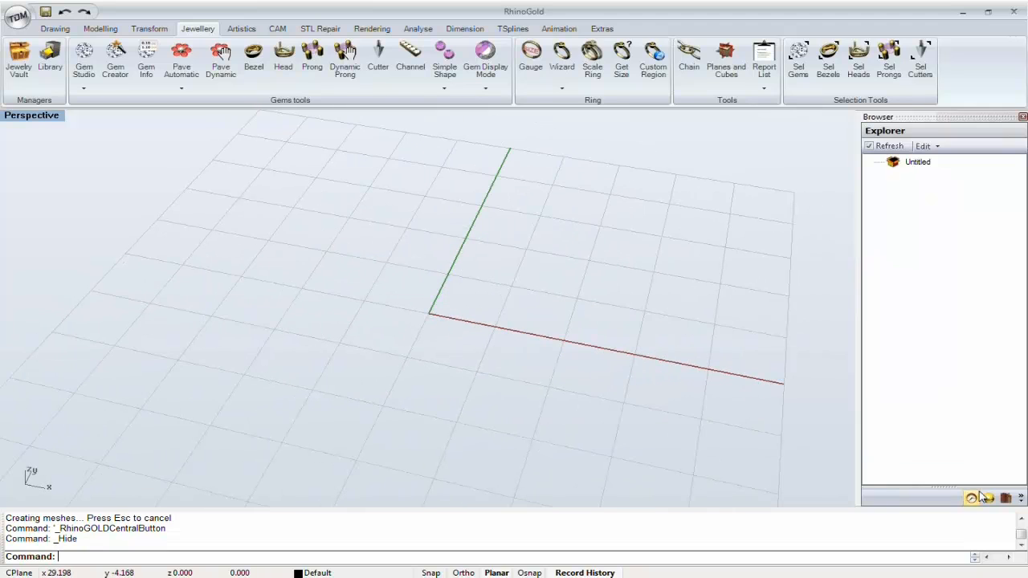
- Import Dynamic Array.3dm from the library's _Webinar folder into the model and inspect its ring and loose gem
left_click(1005, 497)
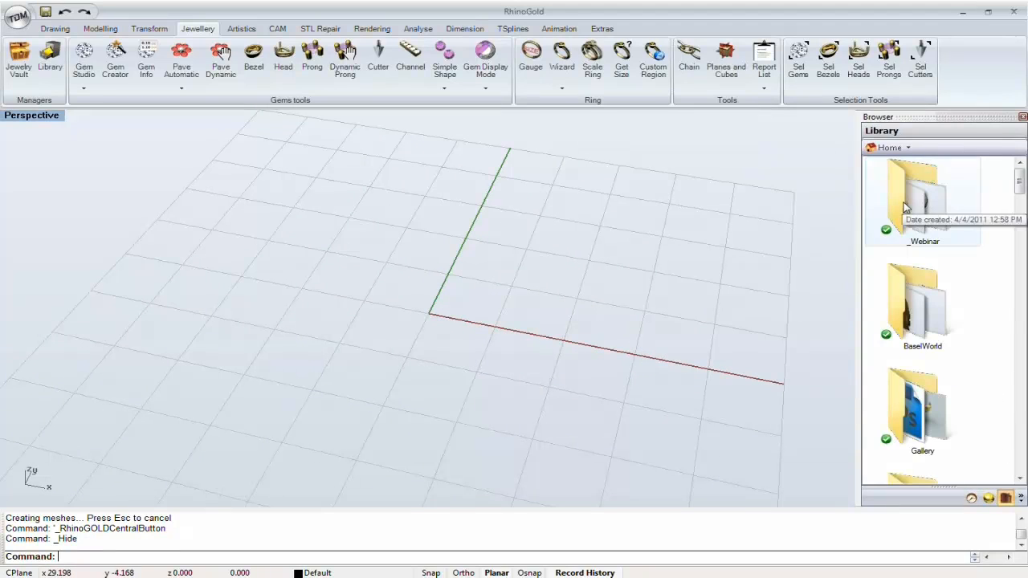
double_click(905, 208)
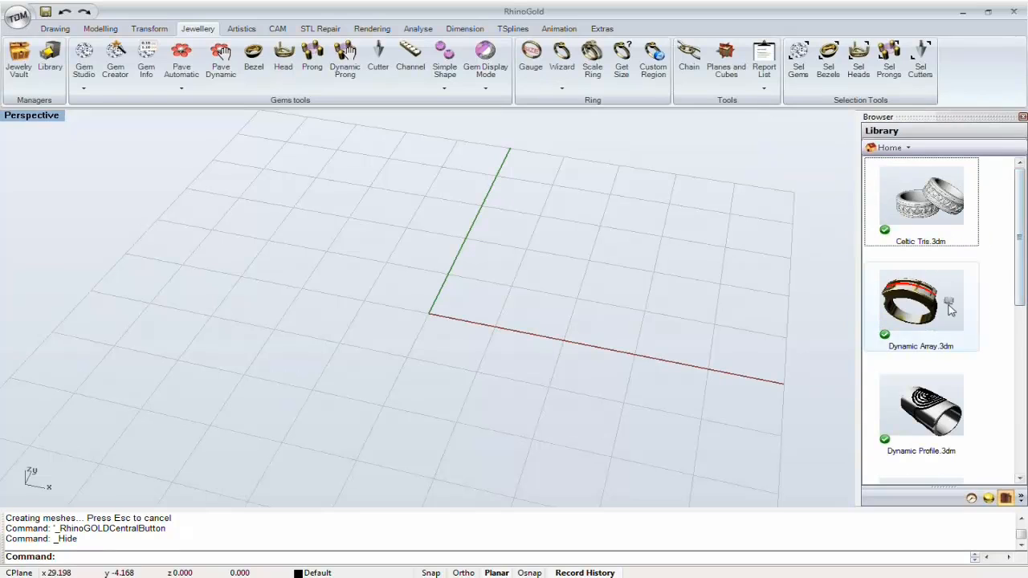
left_click_drag(951, 309, 485, 277)
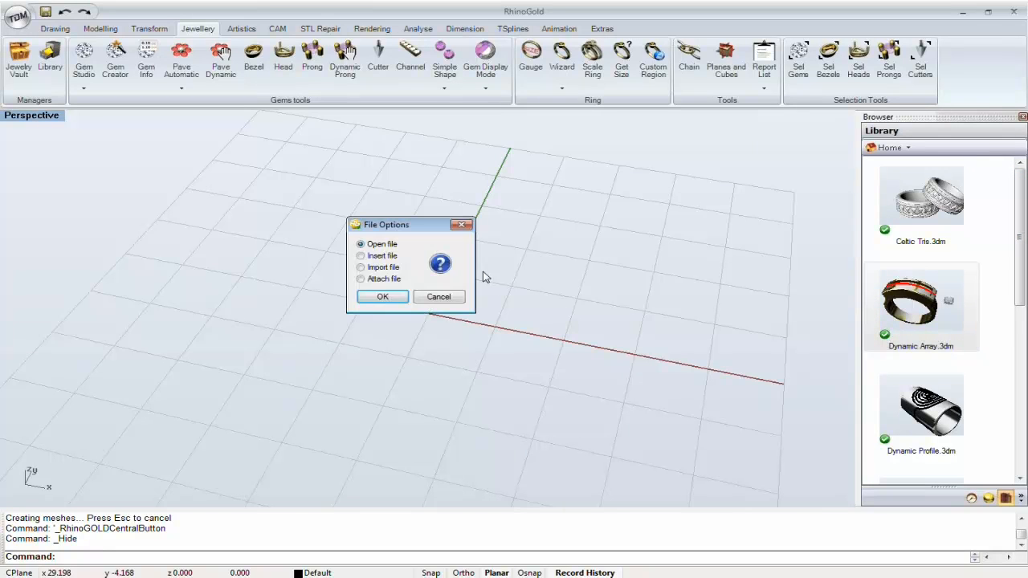
left_click(384, 270)
left_click(382, 296)
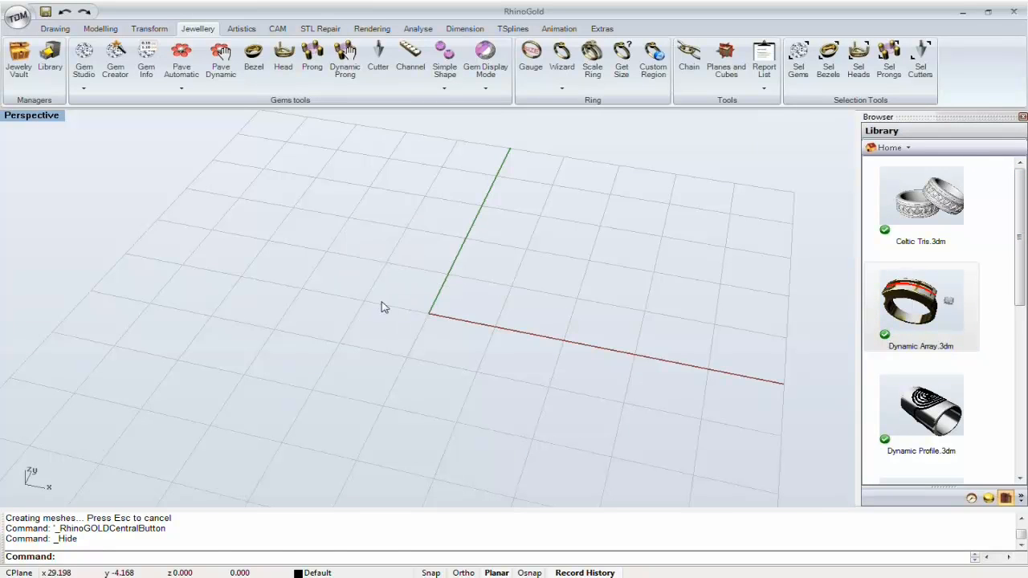
mouse_move(440, 322)
right_mouse_down()
mouse_move(449, 350)
mouse_move(471, 286)
mouse_move(428, 312)
right_mouse_up()
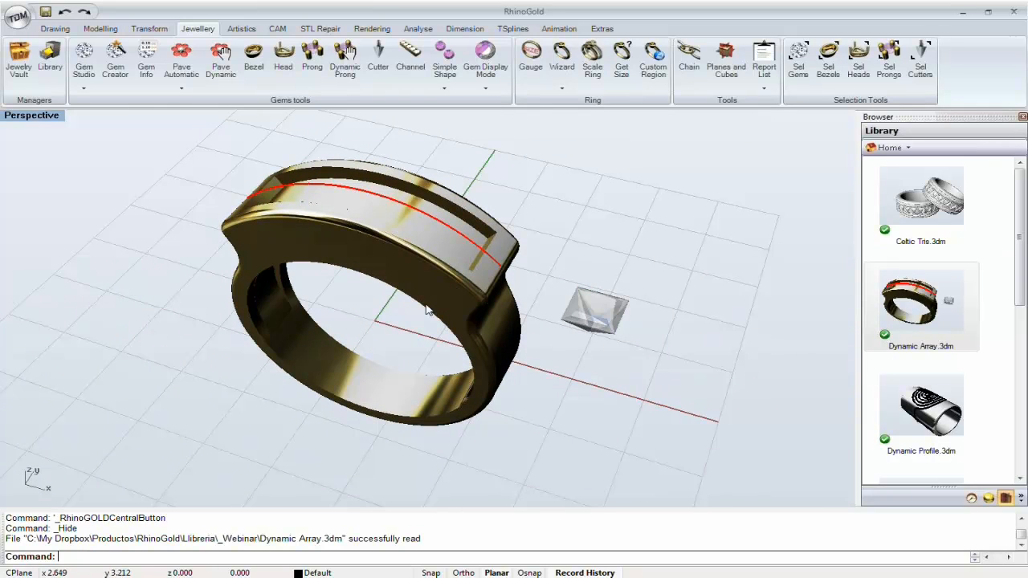
left_click(562, 319)
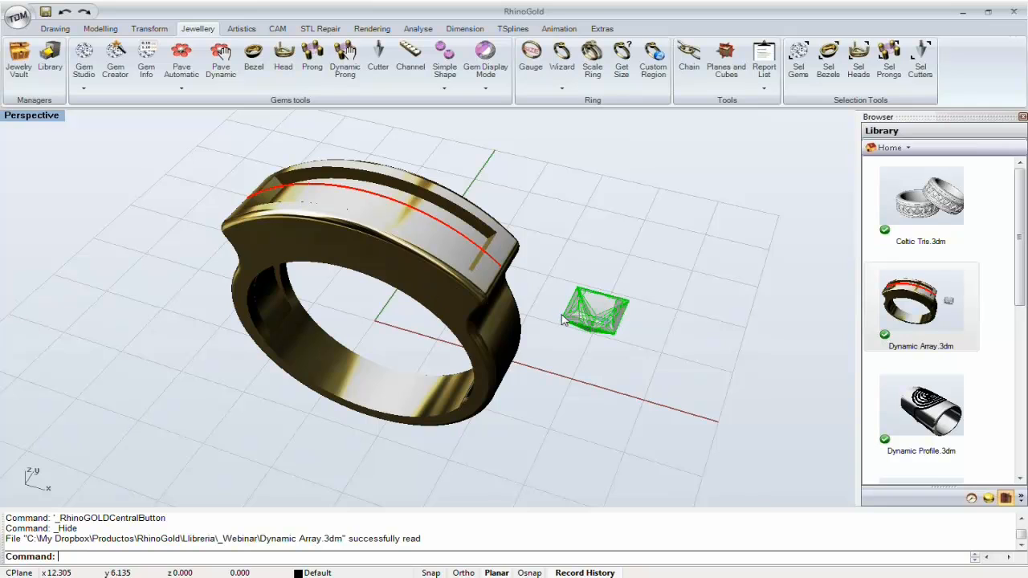
left_click(191, 189)
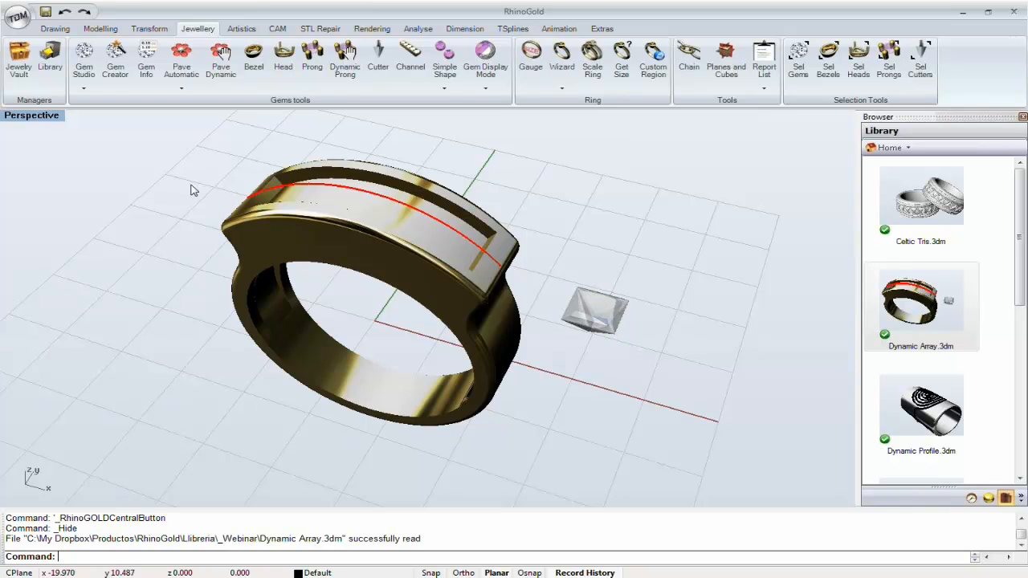
right_click_drag(191, 190, 418, 391)
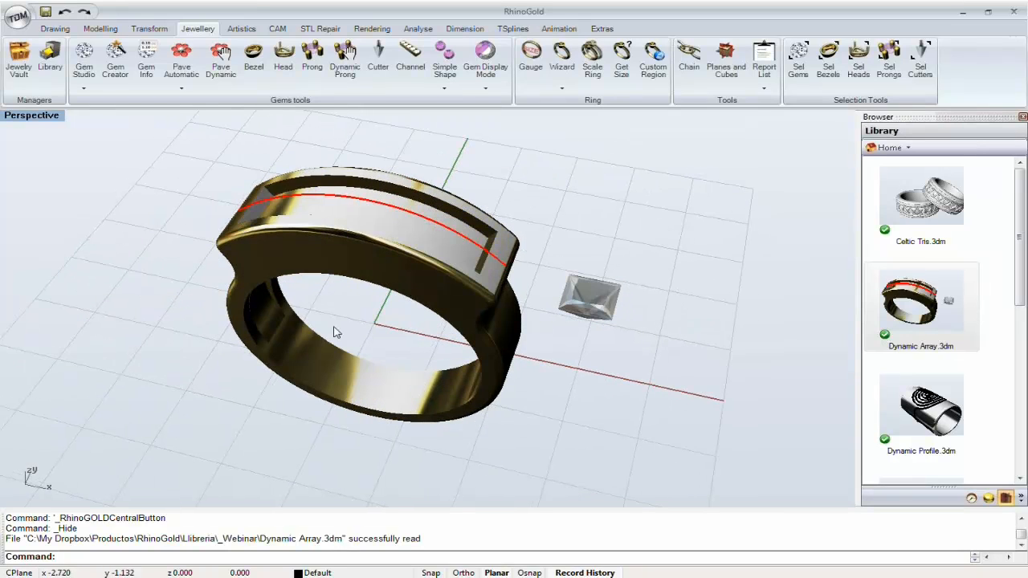
- Start a Dynamic Array and pick the loose gem beside the ring as the object to array
left_click(150, 29)
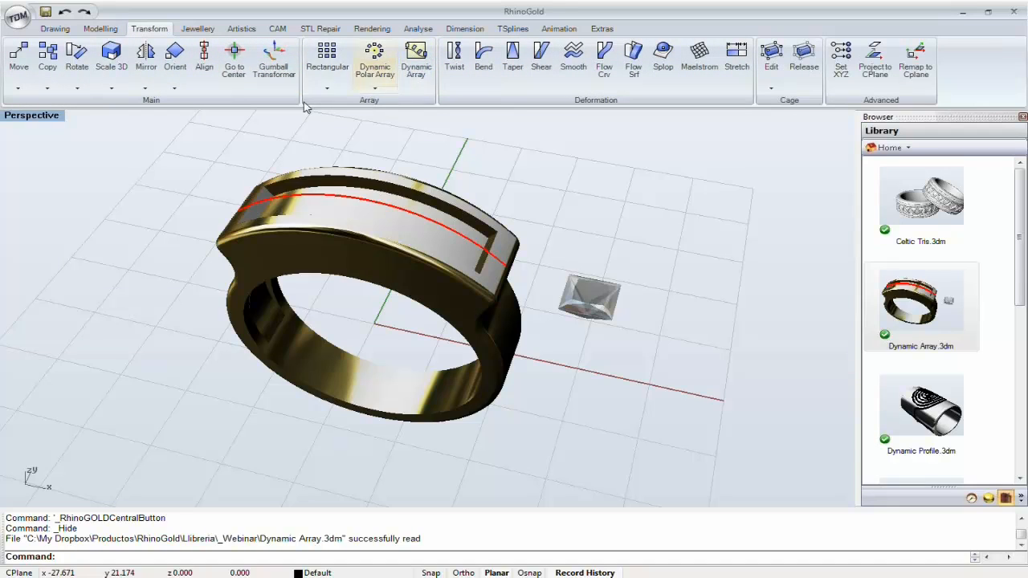
left_click(414, 64)
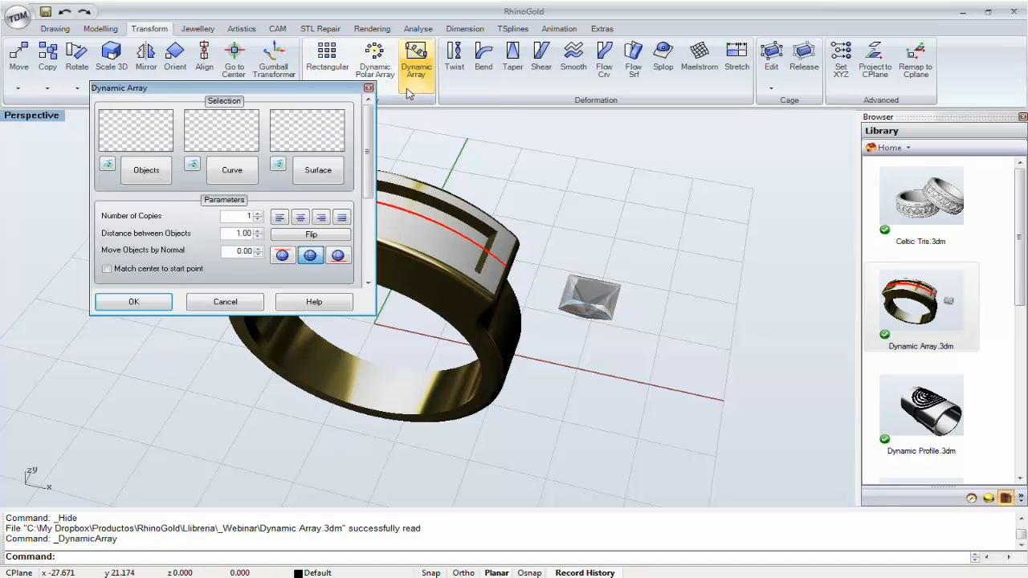
left_click_drag(366, 108, 927, 90)
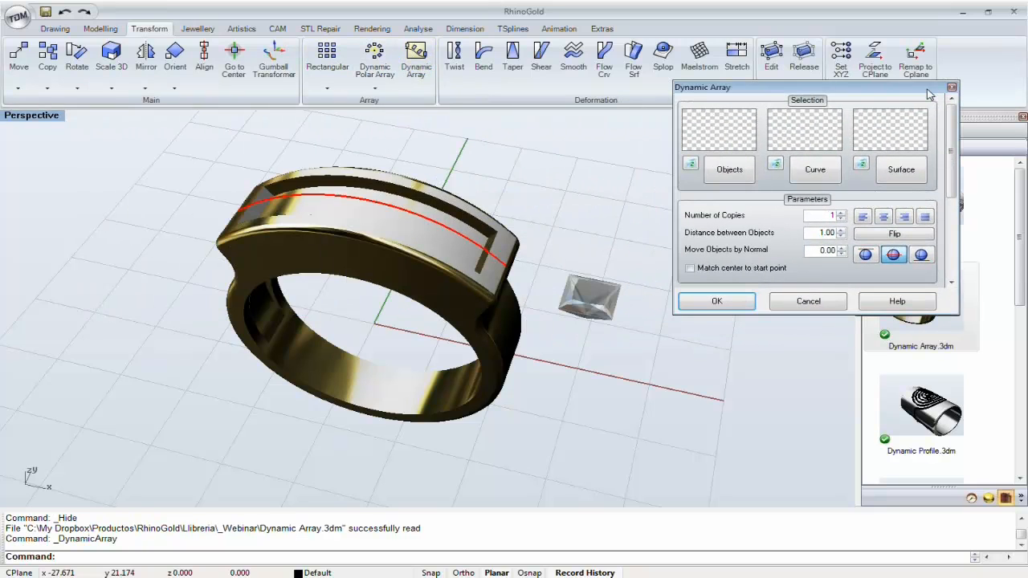
right_click_drag(465, 229, 397, 265, "shift")
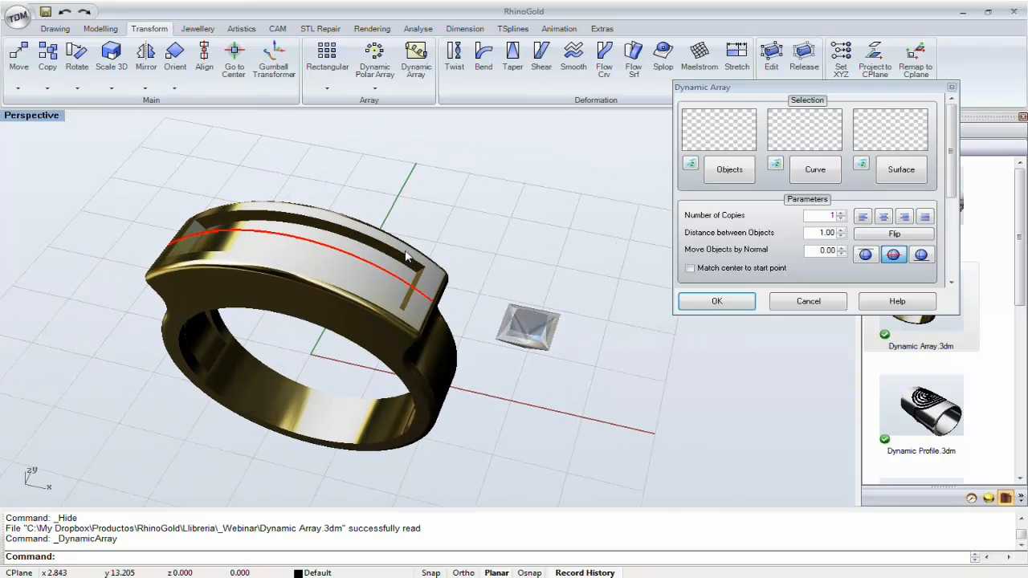
left_click(732, 178)
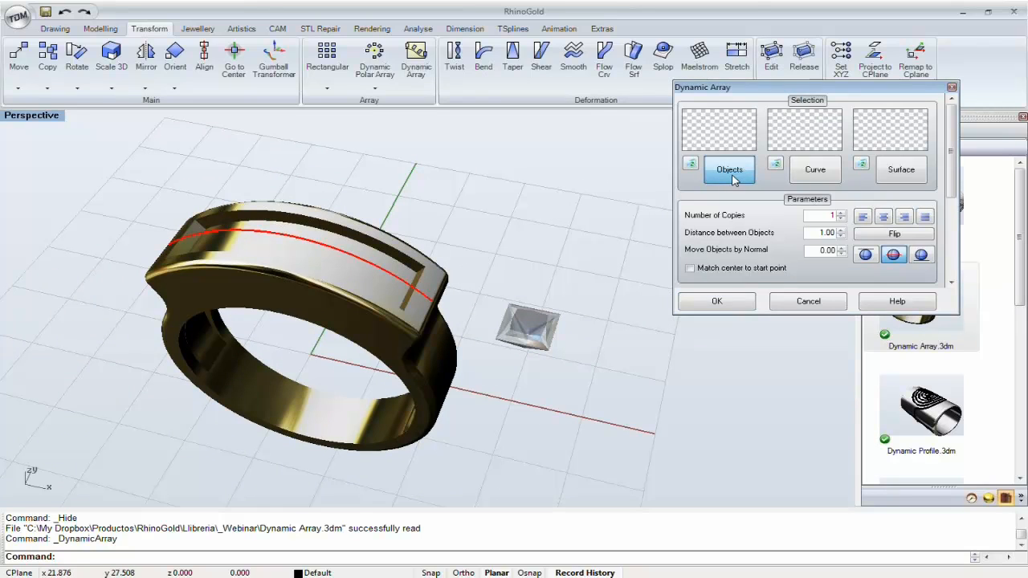
left_click(538, 329)
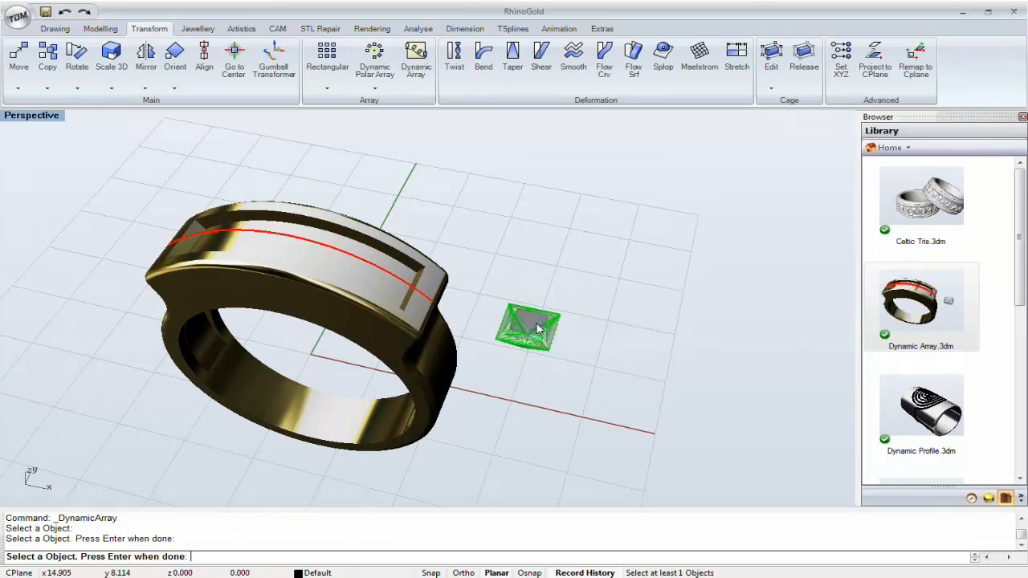
key("Return")
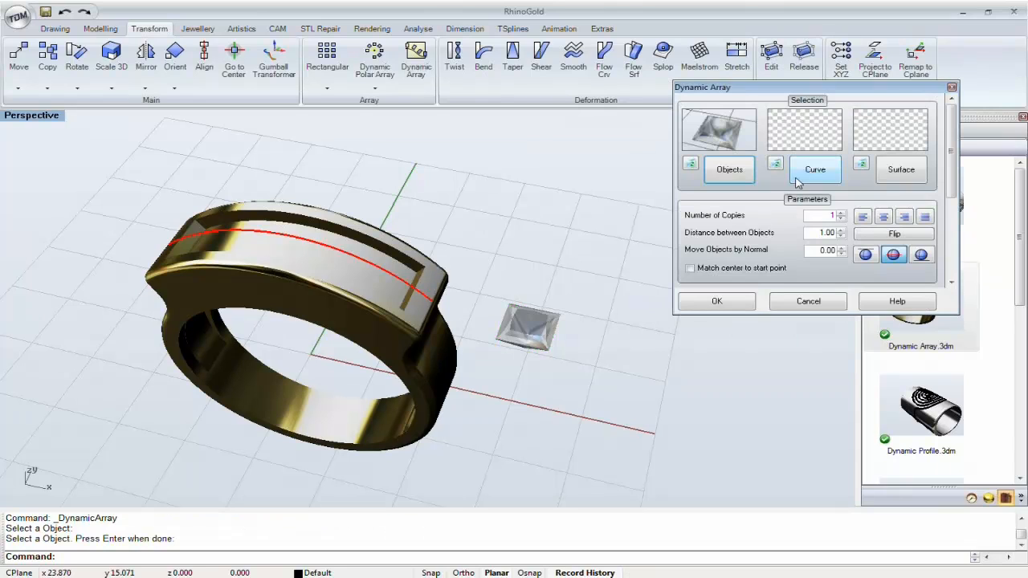
- Pick the red curve along the top of the ring as the array's path
left_click(813, 172)
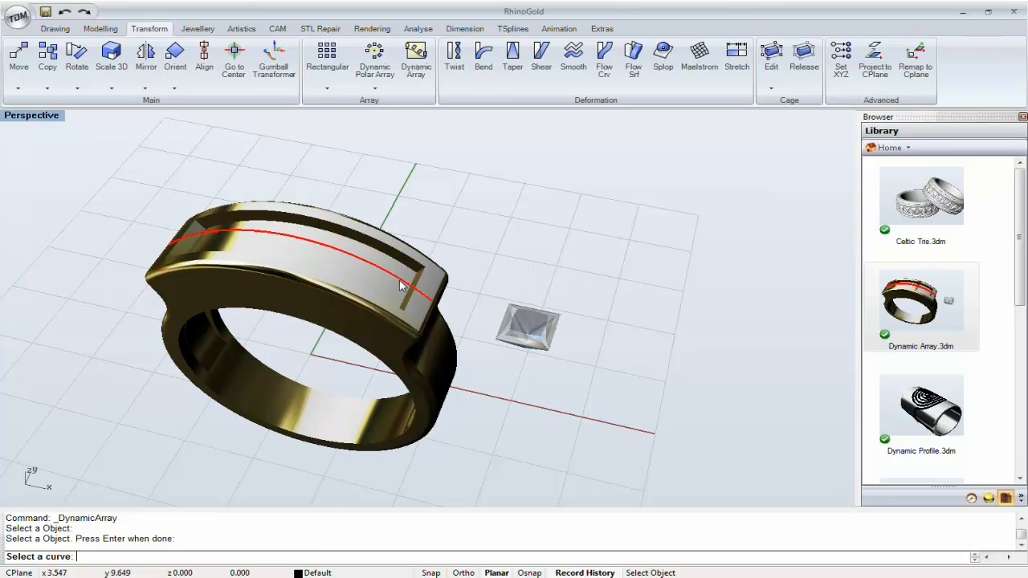
left_click(399, 285)
scroll(399, 279, "up", 2)
middle_click(395, 279)
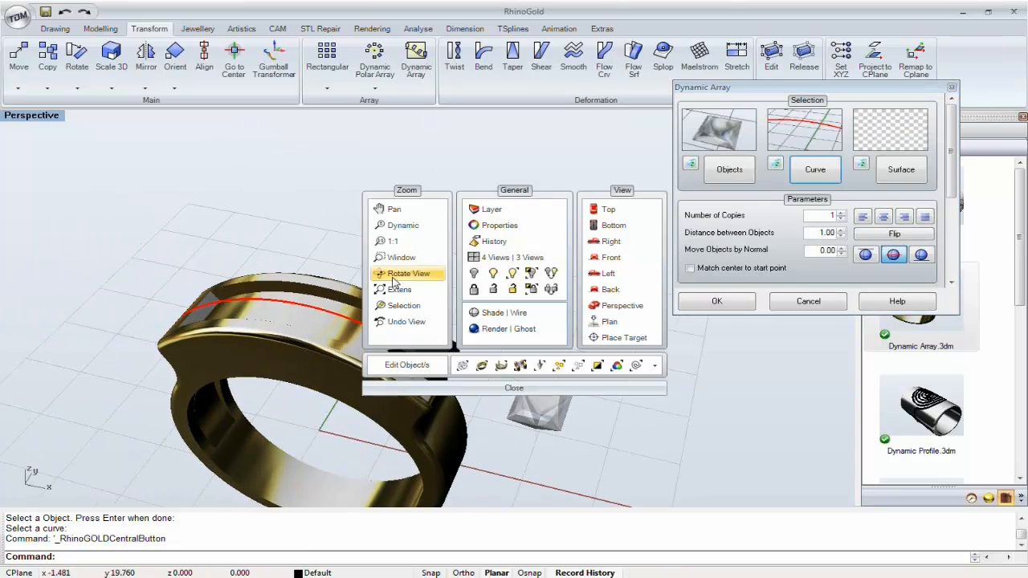
left_click(399, 289)
right_click_drag(399, 289, 482, 307)
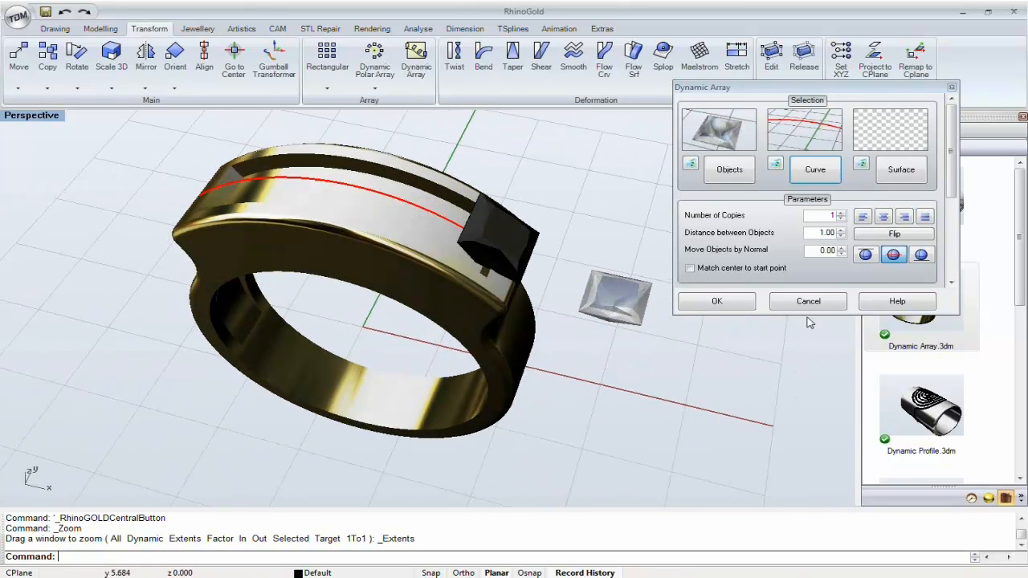
- Set the number of gem copies along the curve to 4
left_click(841, 212)
left_click(841, 213)
left_click(841, 212)
right_click_drag(438, 242, 580, 280)
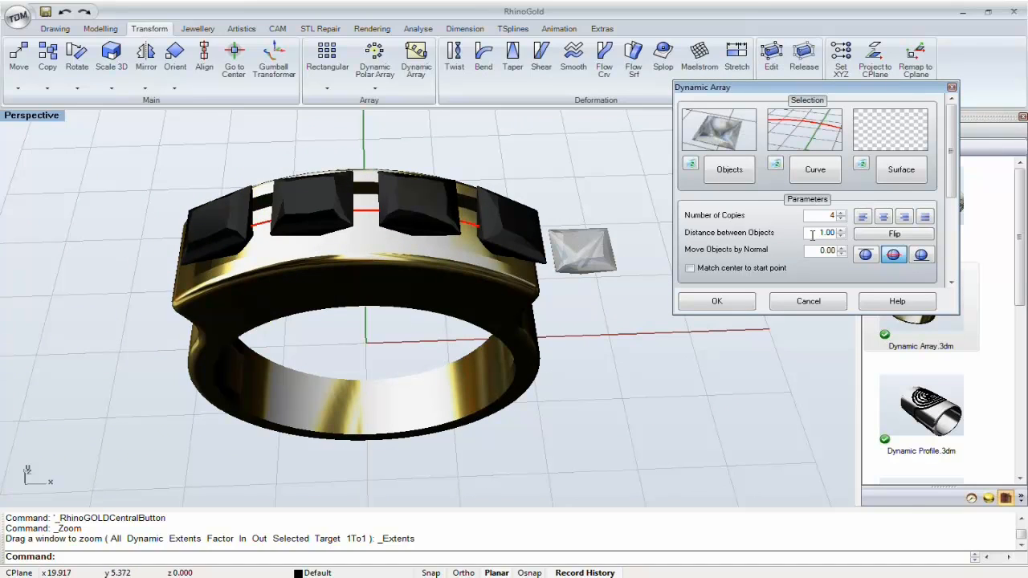
- Set the distance between the gems to 0.20 and centre the array on the curve
scroll(811, 235, "down", 3)
scroll(812, 235, "up", 6)
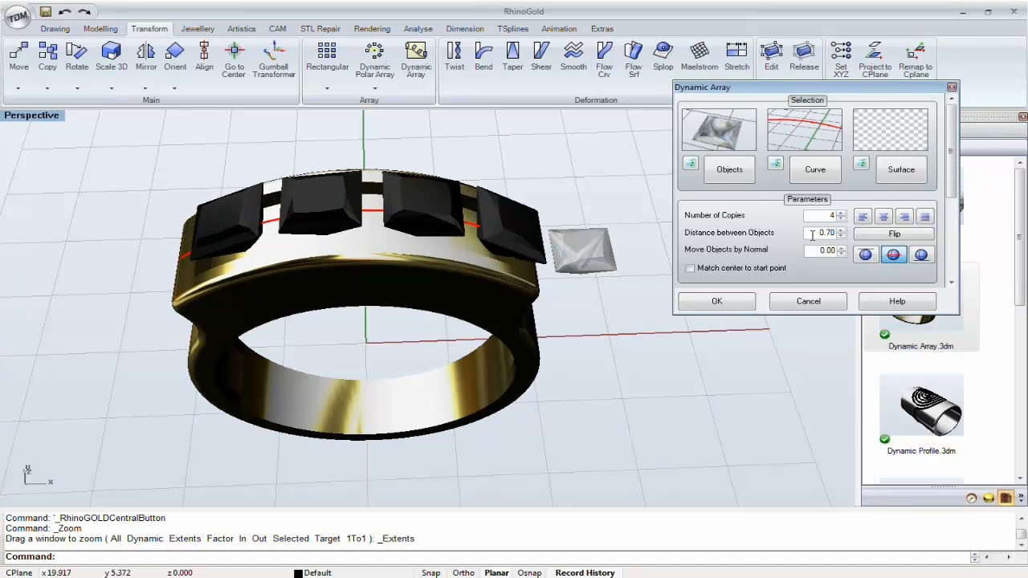
scroll(812, 235, "down", 6)
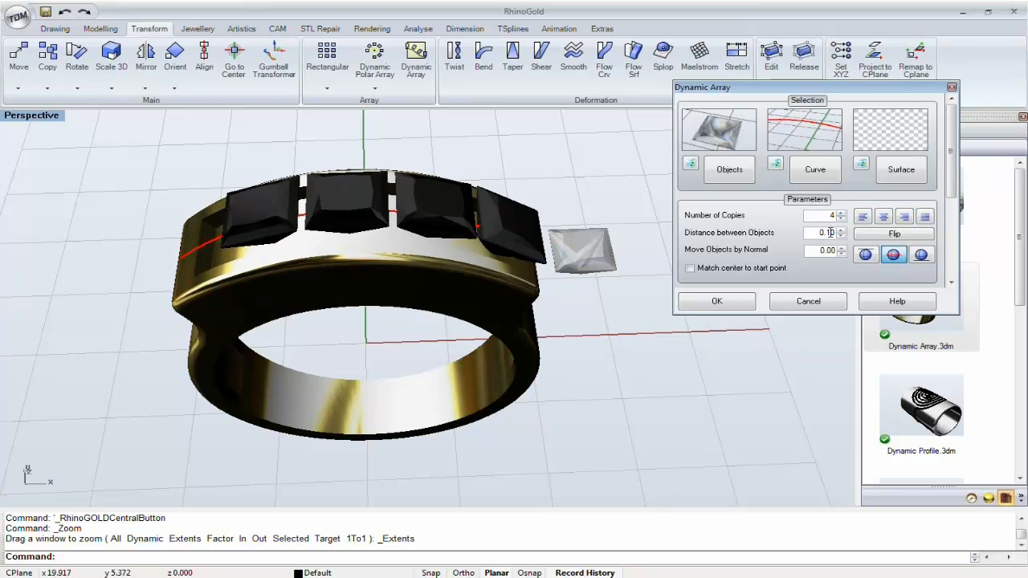
left_click(840, 230)
left_click(882, 217)
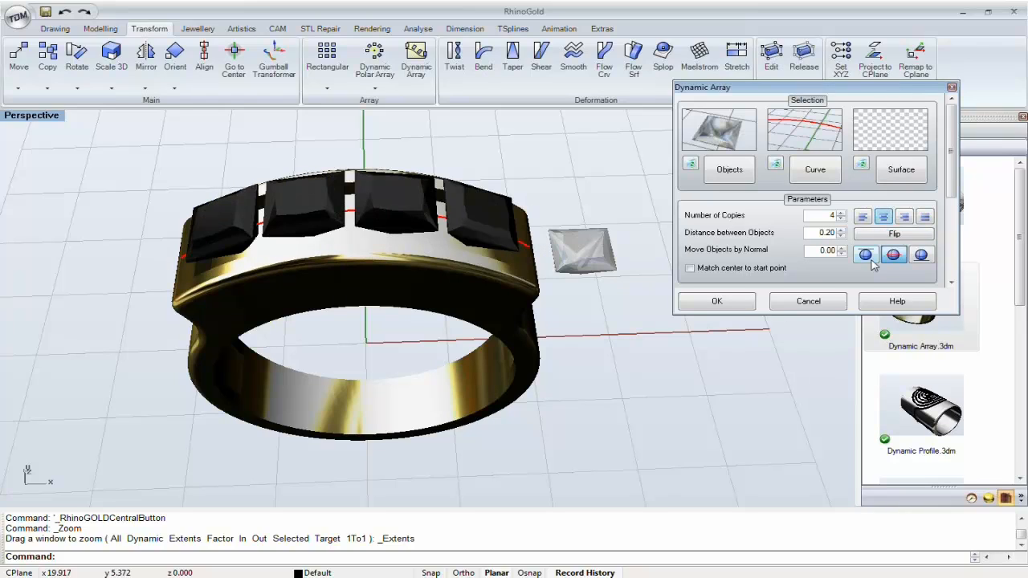
- Align the gems below the curve so that they sit inside the ring's channel
right_click_drag(472, 259, 487, 189)
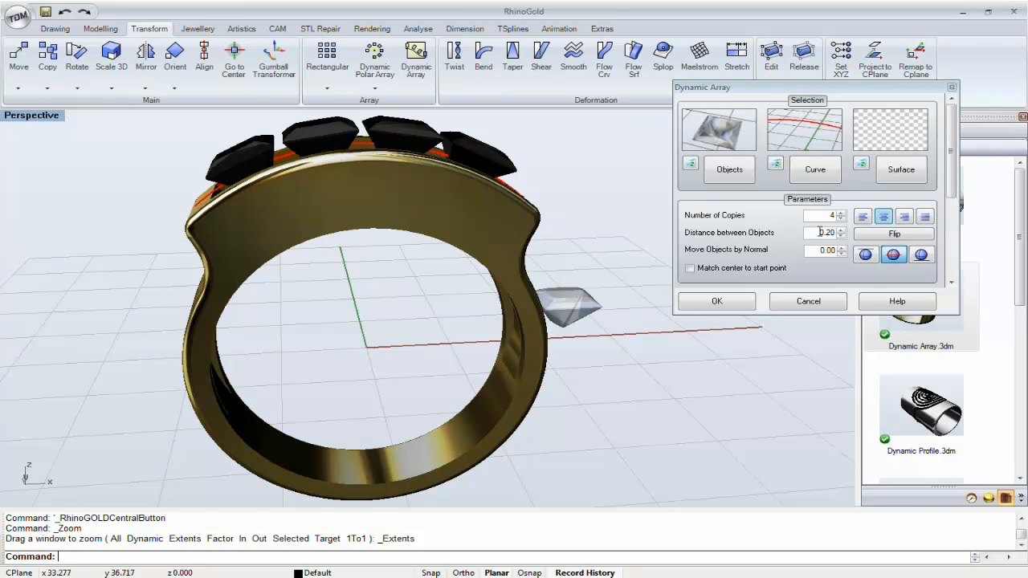
left_click(866, 256)
right_click_drag(347, 168, 353, 258)
scroll(387, 203, "up", 5)
mouse_move(386, 203)
right_mouse_down()
mouse_move(393, 232)
mouse_move(378, 241)
mouse_move(380, 197)
mouse_move(407, 223)
mouse_move(420, 213)
mouse_move(425, 241)
mouse_move(429, 233)
right_mouse_up()
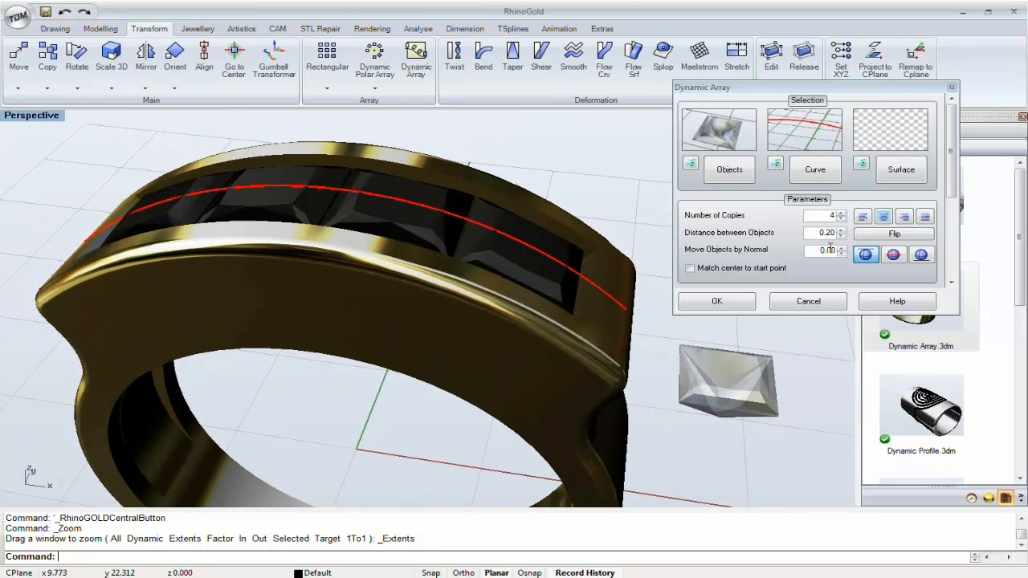
- Offset the arrayed gems by 0.10 along the curve's normal
left_click(830, 249)
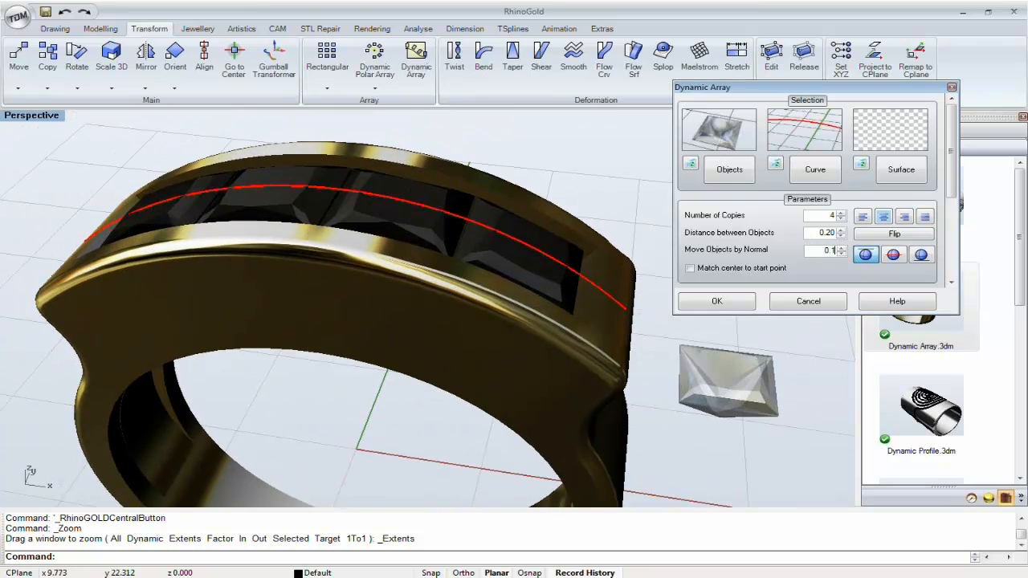
left_click(819, 232)
mouse_move(289, 217)
right_mouse_down()
mouse_move(275, 200)
mouse_move(322, 154)
mouse_move(241, 181)
mouse_move(241, 224)
mouse_move(229, 227)
mouse_move(291, 221)
right_mouse_up()
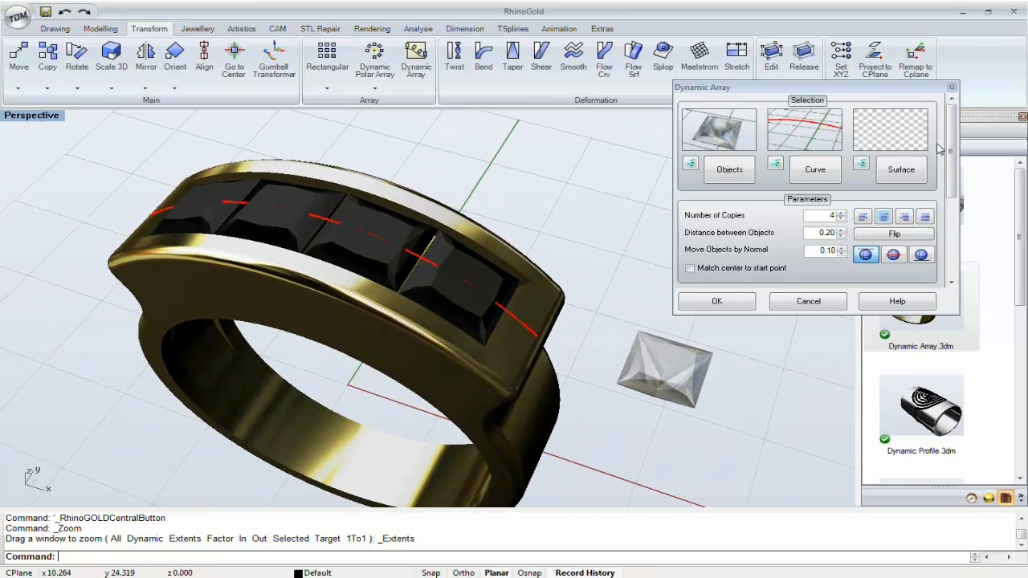
- Check the array's move, rotate and gradient options, and accept the four-gem array on the ring
left_click_drag(950, 151, 944, 230)
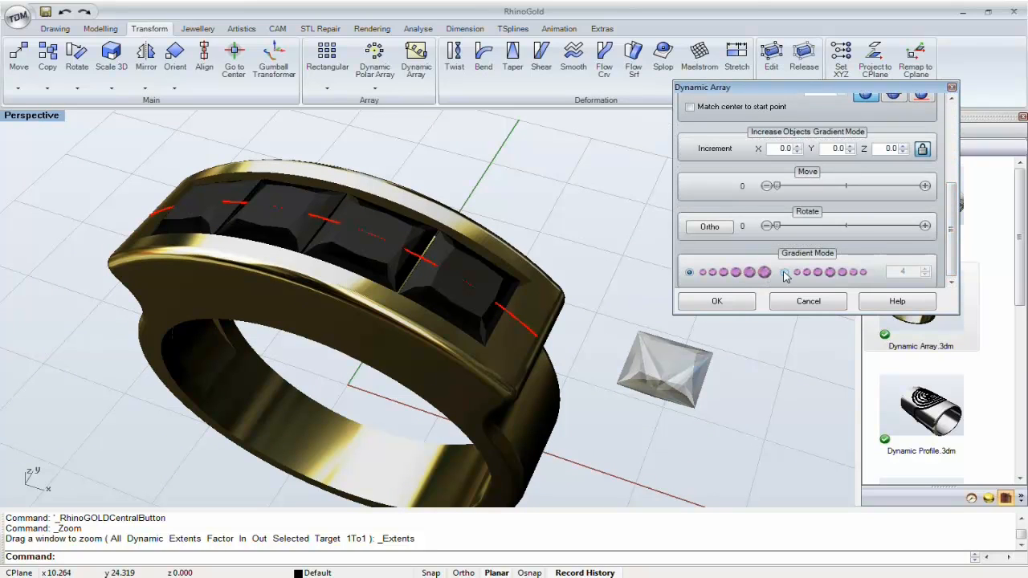
right_click_drag(608, 266, 379, 237)
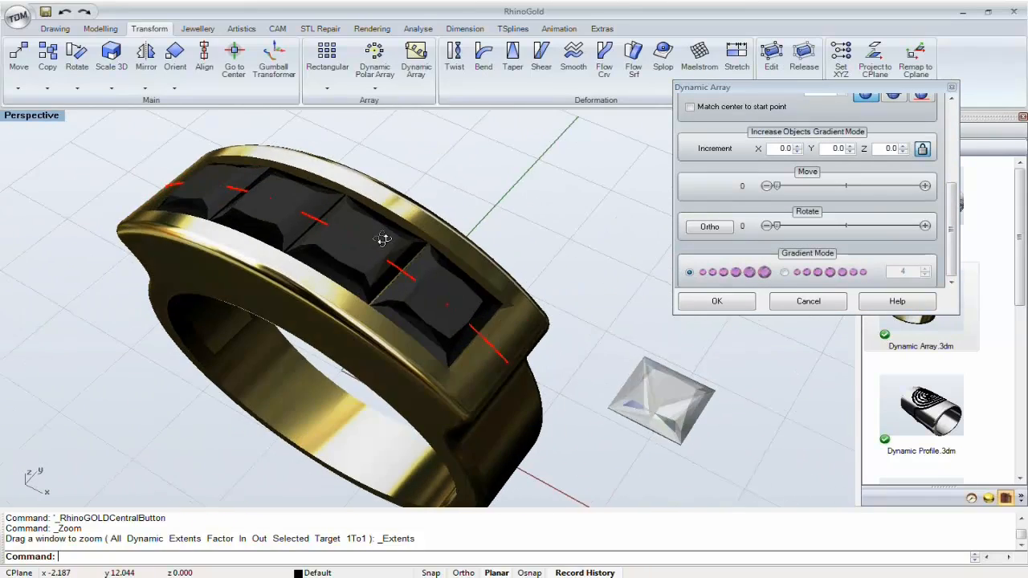
scroll(710, 304, "up", 1)
left_click(708, 305)
right_click_drag(446, 281, 454, 249)
scroll(449, 263, "down", 2)
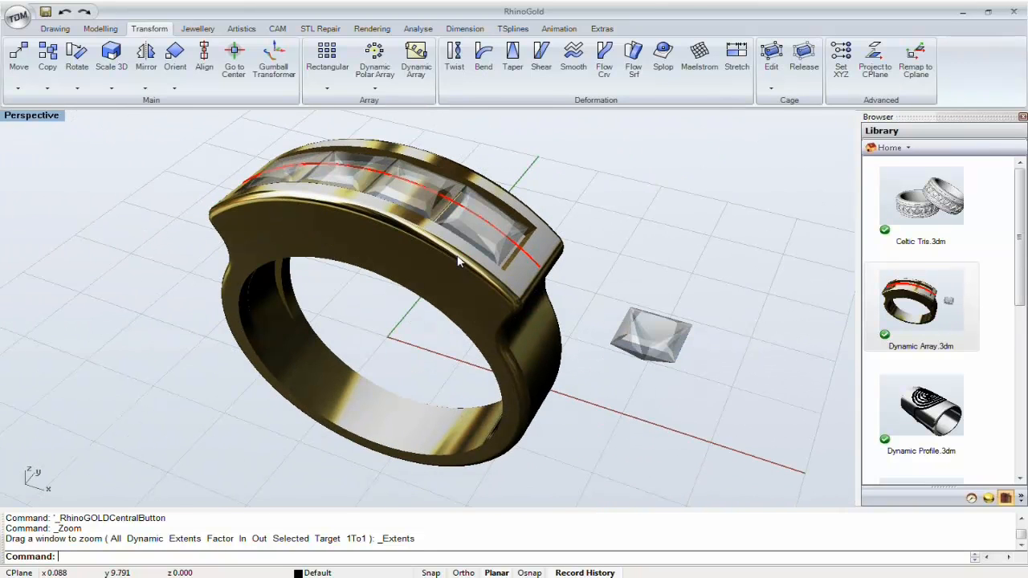
- Select everything in the model and delete it, including the ring, gems and curve
key("ctrl+a")
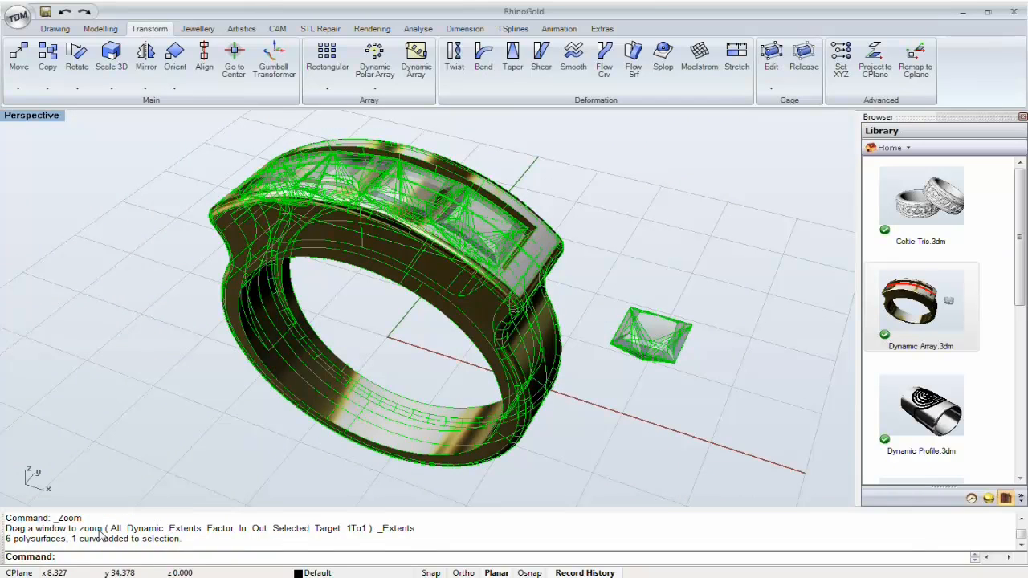
key("Delete")
- Switch to PowerPoint, show the Linear Arrays, Polar Arrays and Dynamic Profiles slides, and return to RhinoGold
key("alt+Tab")
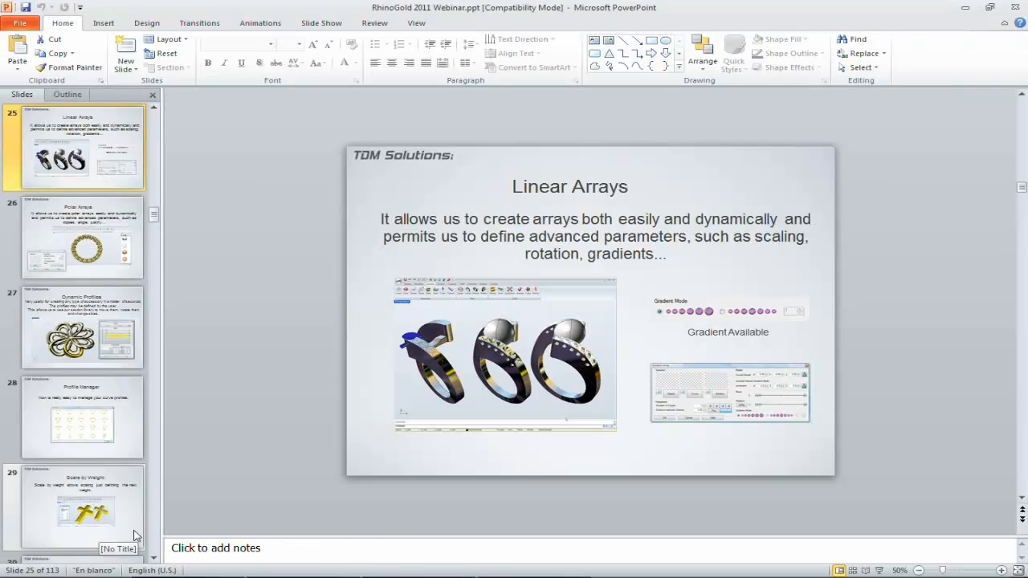
left_click(292, 498)
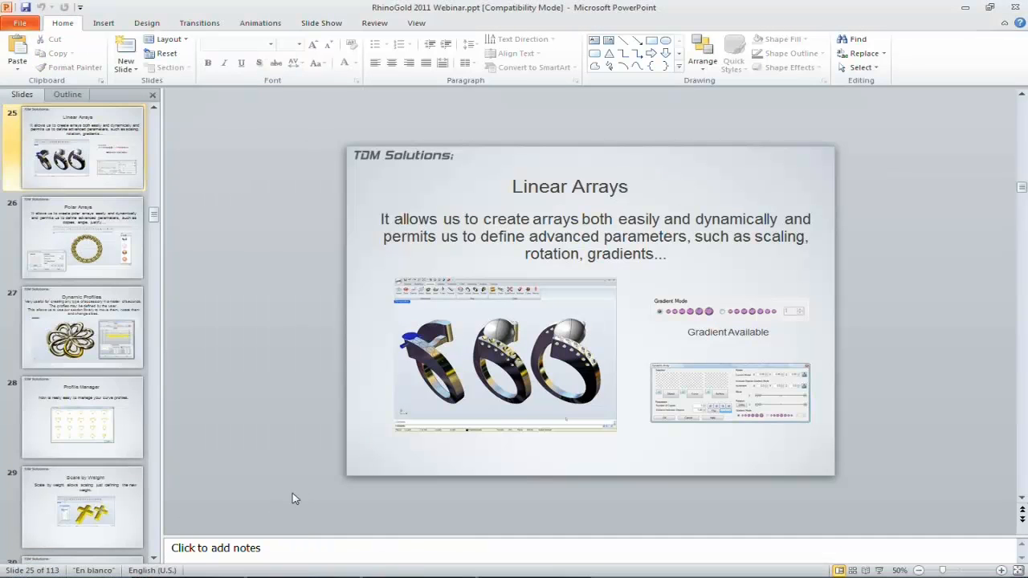
left_click(879, 570)
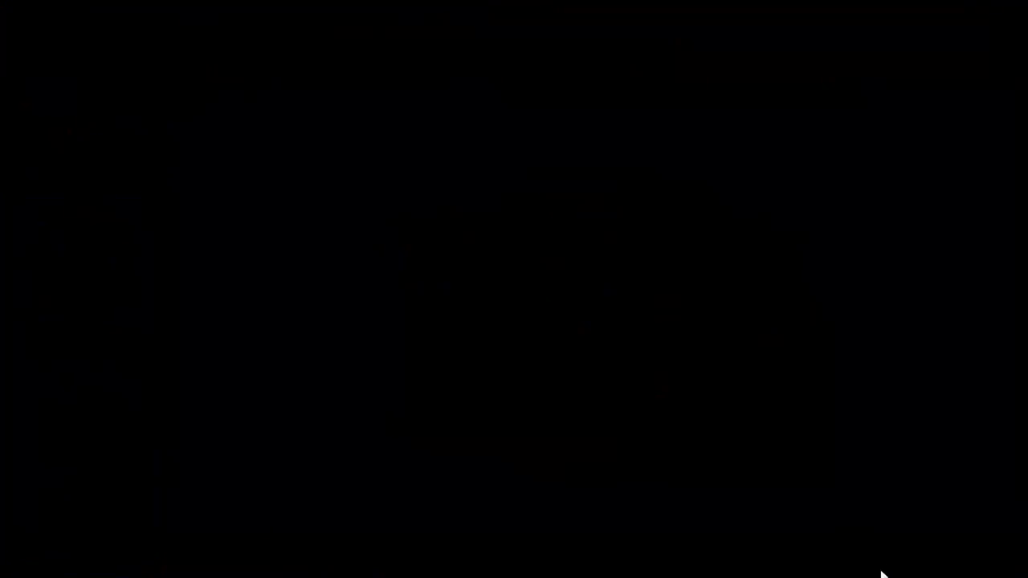
left_click(516, 217)
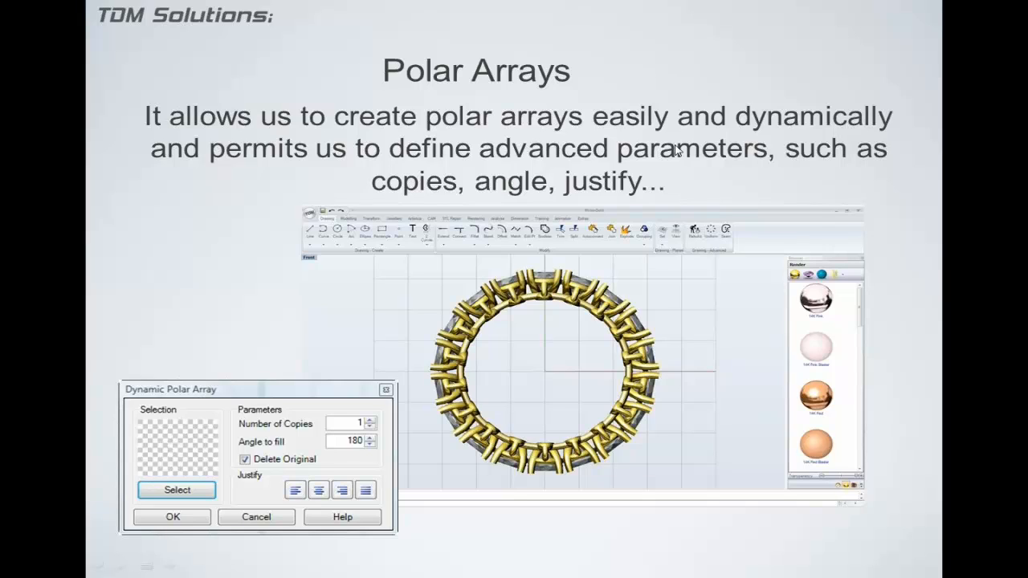
left_click(677, 171)
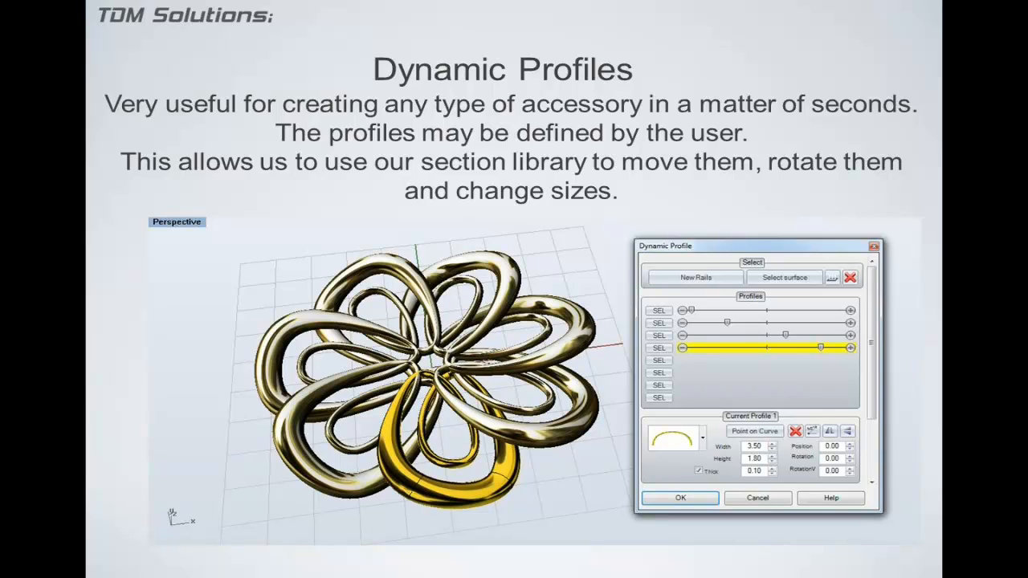
key("alt+Tab")
key("alt+Tab")
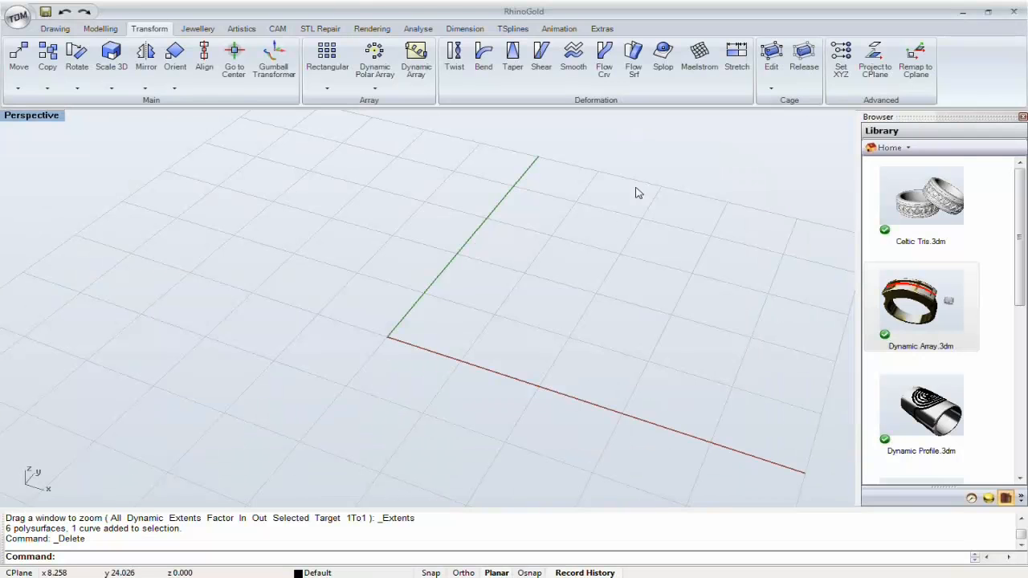
- Draw an arched three-point Smart Curve from the origin to about X 27, Y 11
mouse_move(385, 333)
right_mouse_down()
mouse_move(454, 395)
mouse_move(445, 393)
mouse_move(425, 305)
mouse_move(402, 303)
mouse_move(420, 334)
mouse_move(447, 321)
mouse_move(423, 328)
right_mouse_up()
left_click(54, 28)
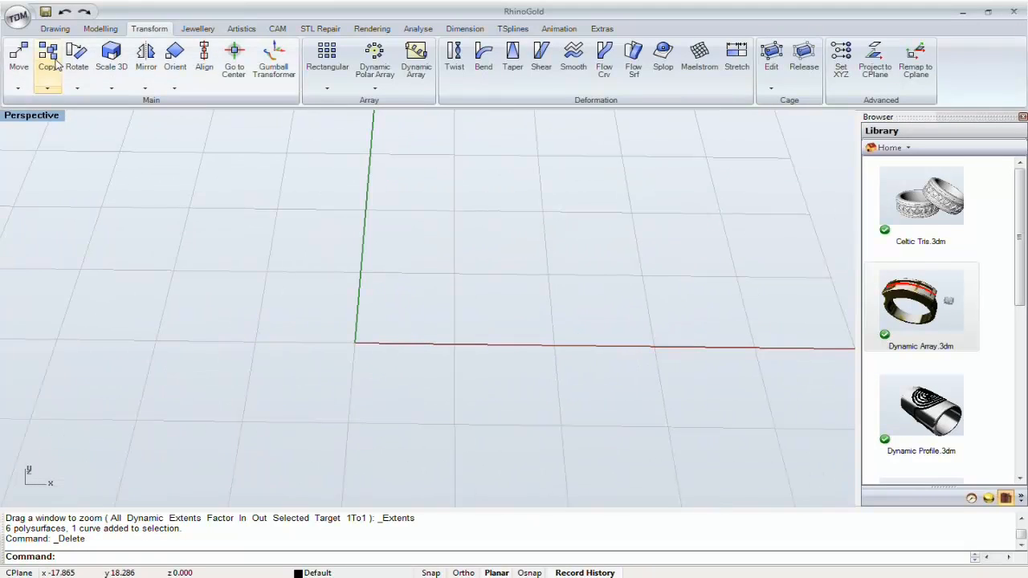
left_click(77, 55)
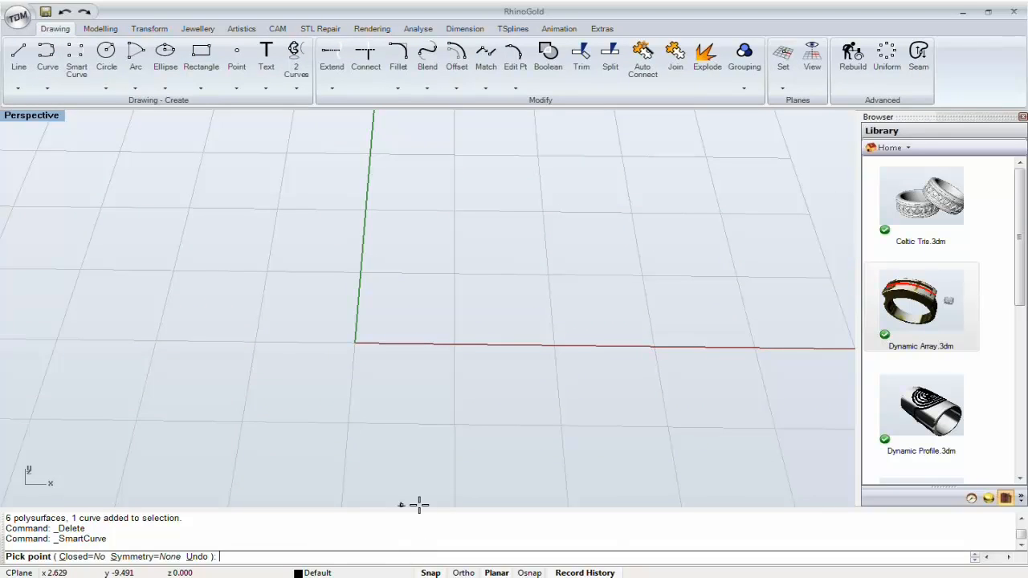
left_click(355, 344)
left_click(601, 203)
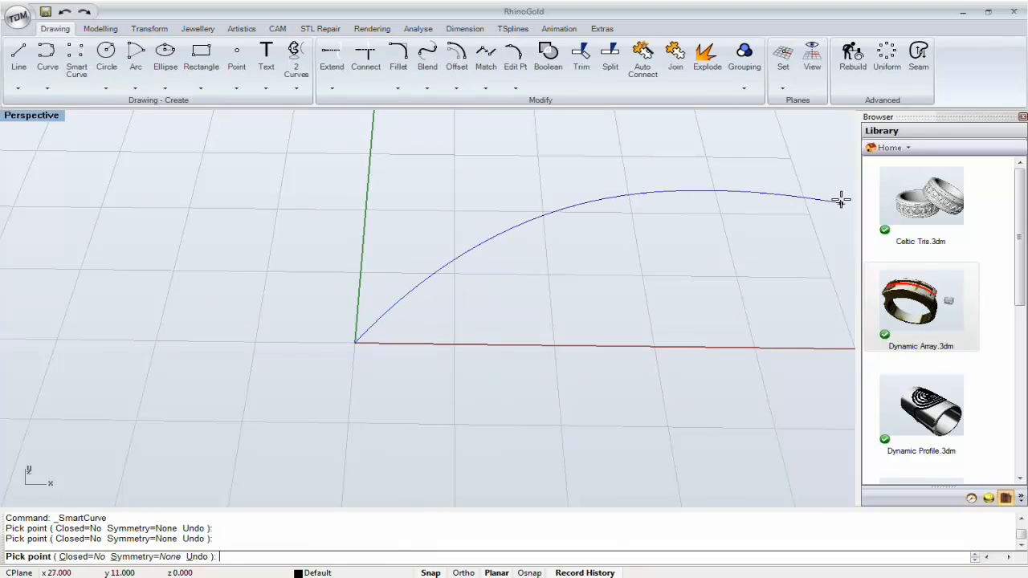
left_click(841, 201)
right_click(840, 202)
scroll(660, 221, "down", 4)
right_click_drag(608, 230, 493, 287, "shift")
- Start a Dynamic Polar Array of the arched curve and set the number of copies to 7
left_click(454, 264)
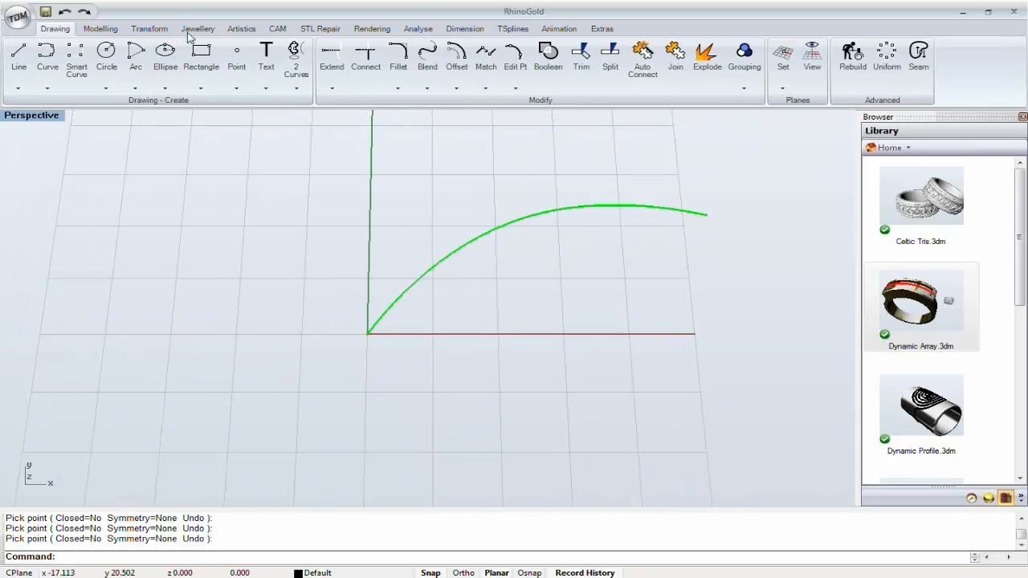
left_click(149, 29)
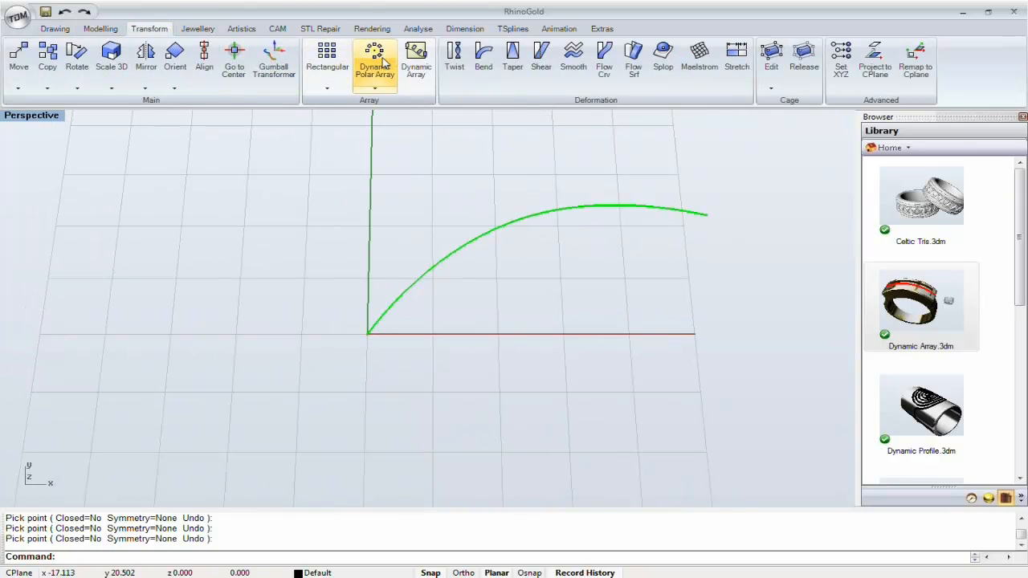
left_click(384, 62)
left_click(197, 221)
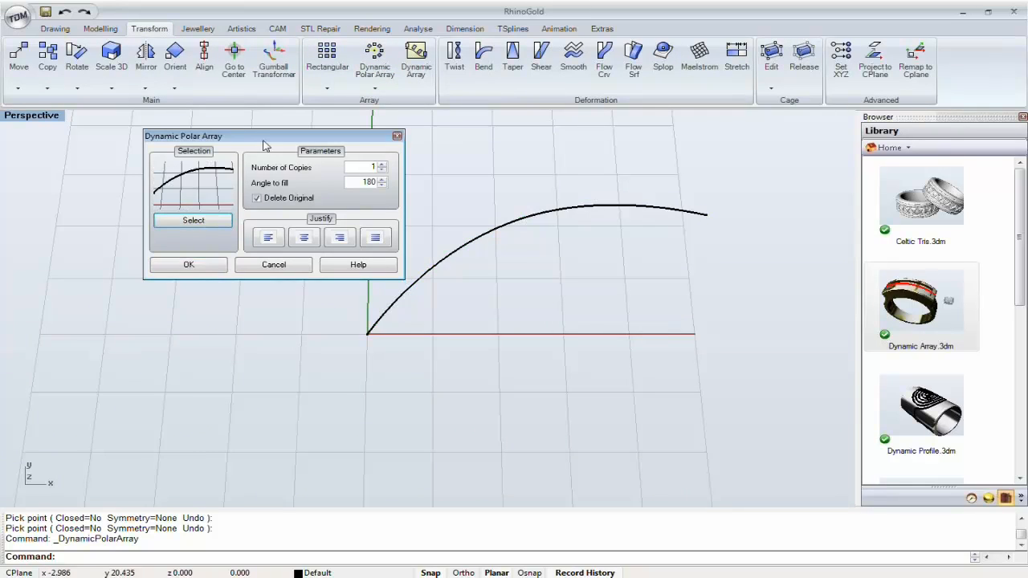
left_click_drag(265, 145, 142, 129)
double_click(228, 149)
type("7")
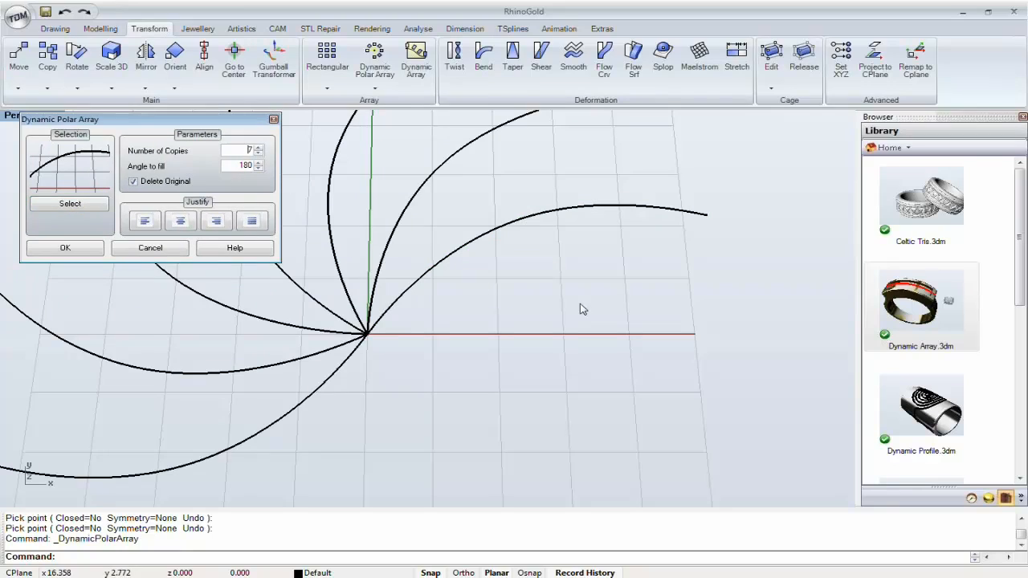
- Distribute the arched curve's polar array over a full 360 degrees with 12 copies and accept the array
right_click_drag(420, 287, 507, 354, "shift")
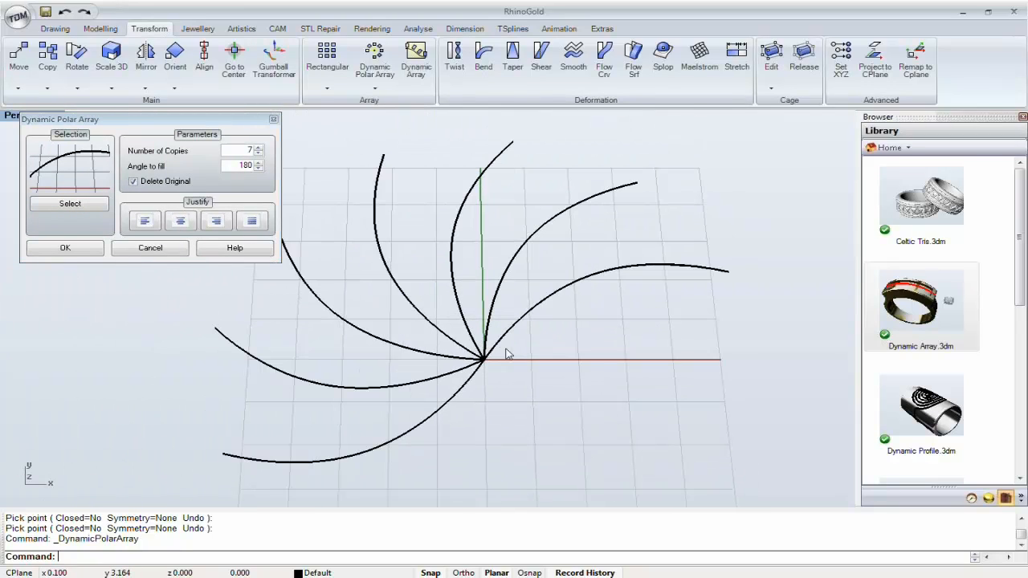
left_click(252, 222)
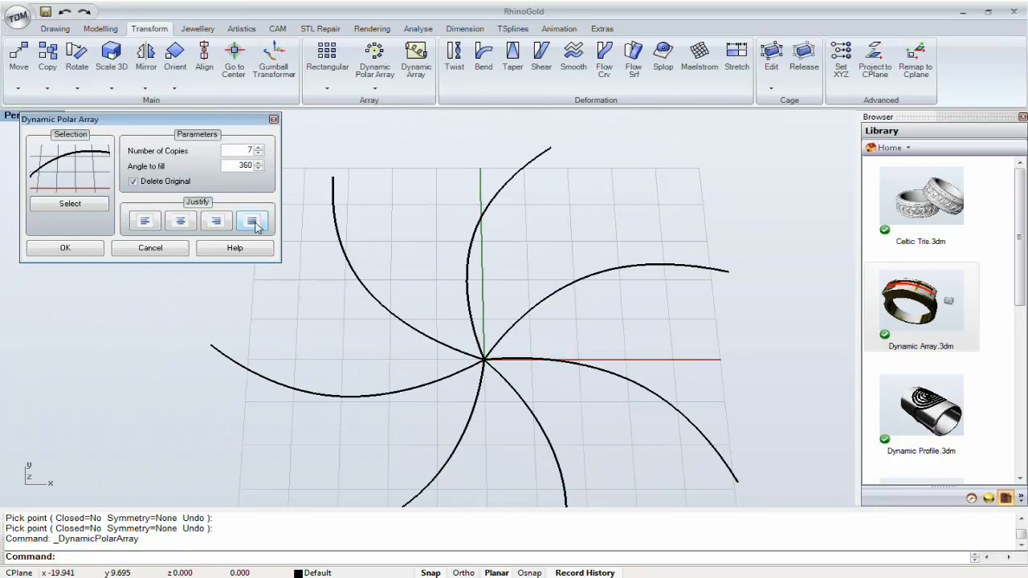
left_click(258, 147)
left_click(258, 148)
left_click(258, 148)
left_click(258, 148)
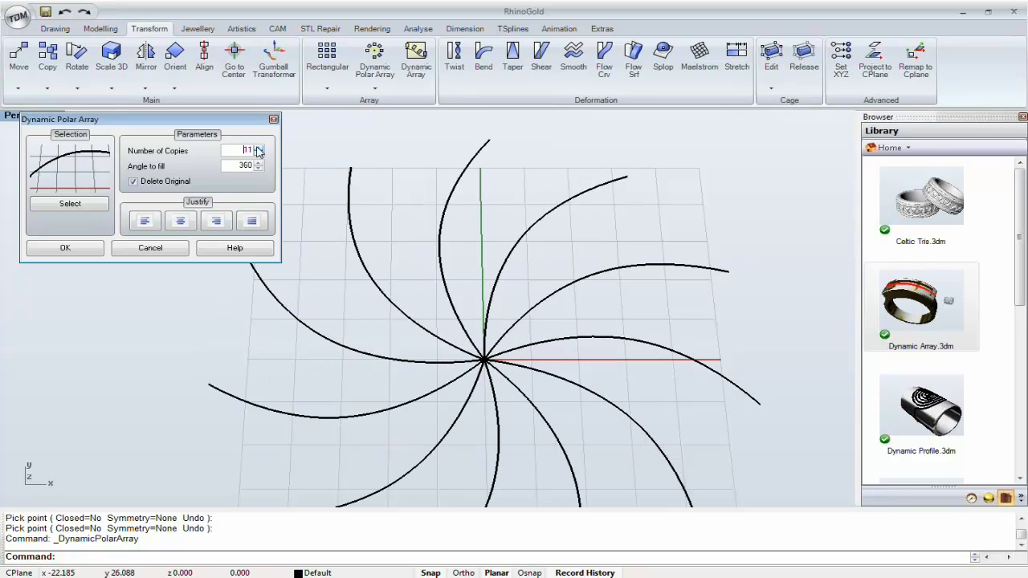
left_click(257, 147)
scroll(420, 248, "down", 3)
right_click_drag(431, 254, 447, 226, "shift")
left_click(52, 247)
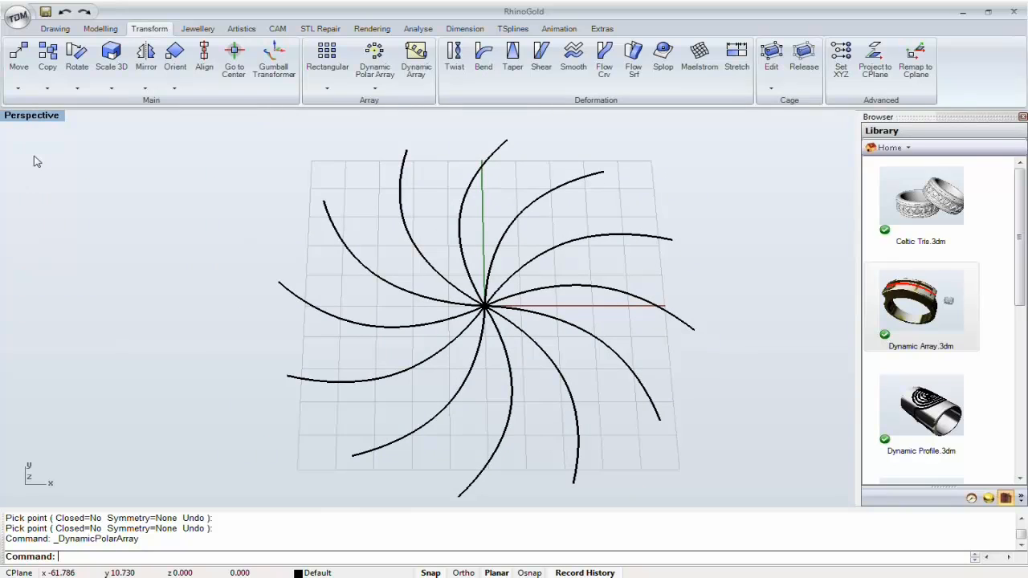
- Examine the polar array of curves in the multi-viewport layout and in a tilted, maximized Perspective view zoomed to extents
double_click(37, 116)
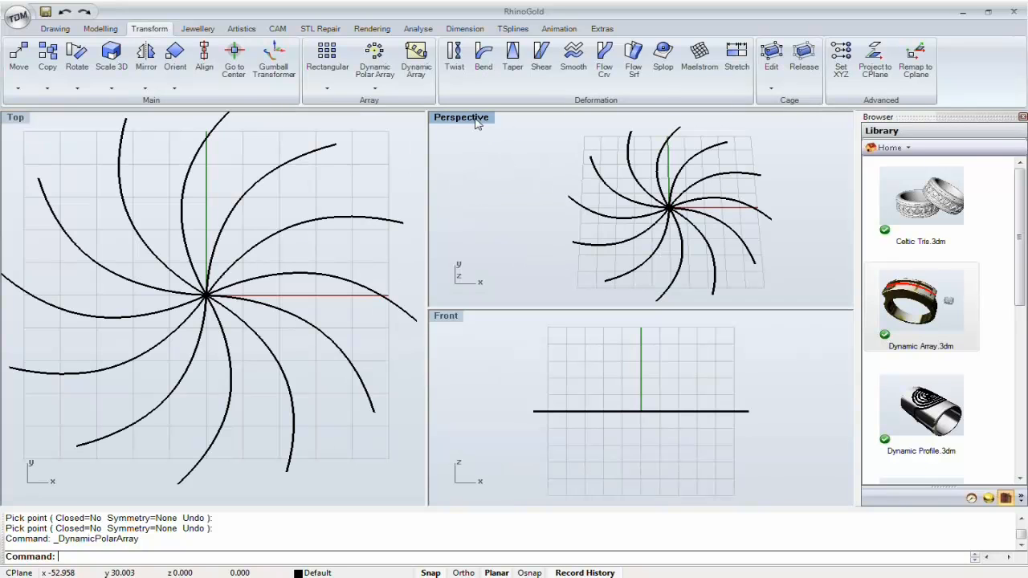
double_click(477, 117)
right_click_drag(495, 346, 455, 271)
middle_click(455, 271)
left_click(408, 290)
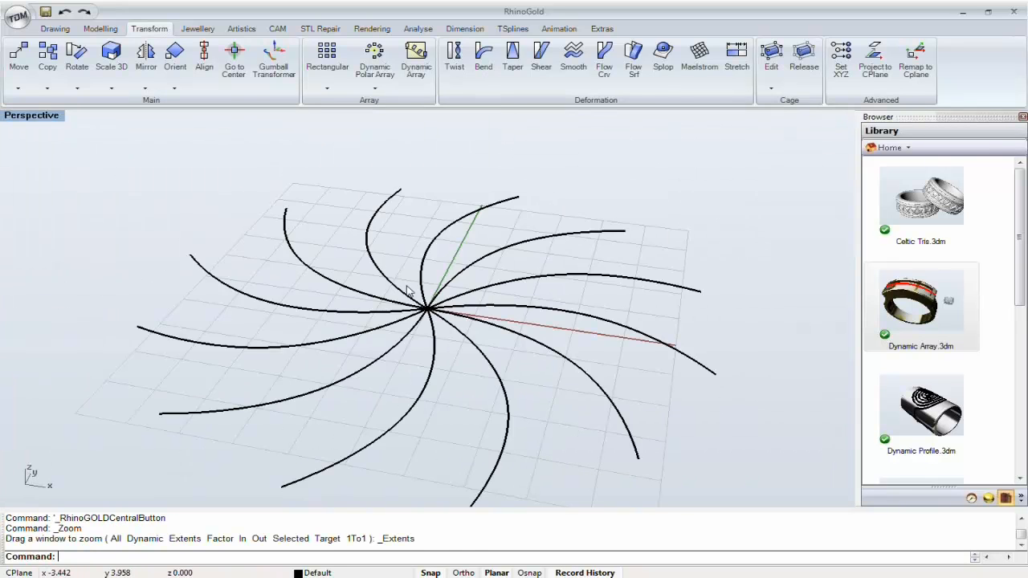
- Start a Dynamic Profile using a single curve of the radial curve array as its rail
scroll(409, 295, "down", 4)
scroll(410, 297, "up", 2)
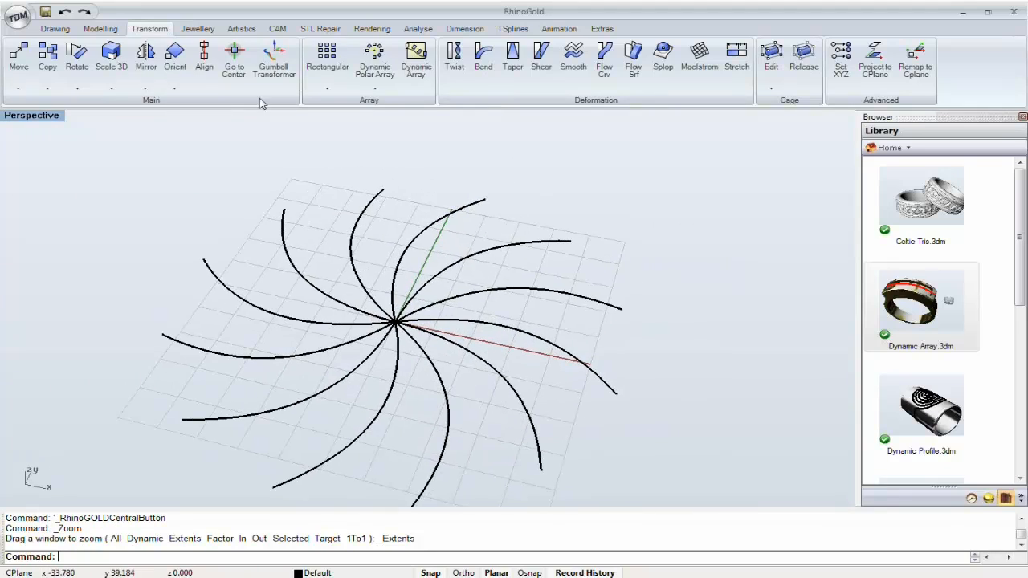
left_click(202, 29)
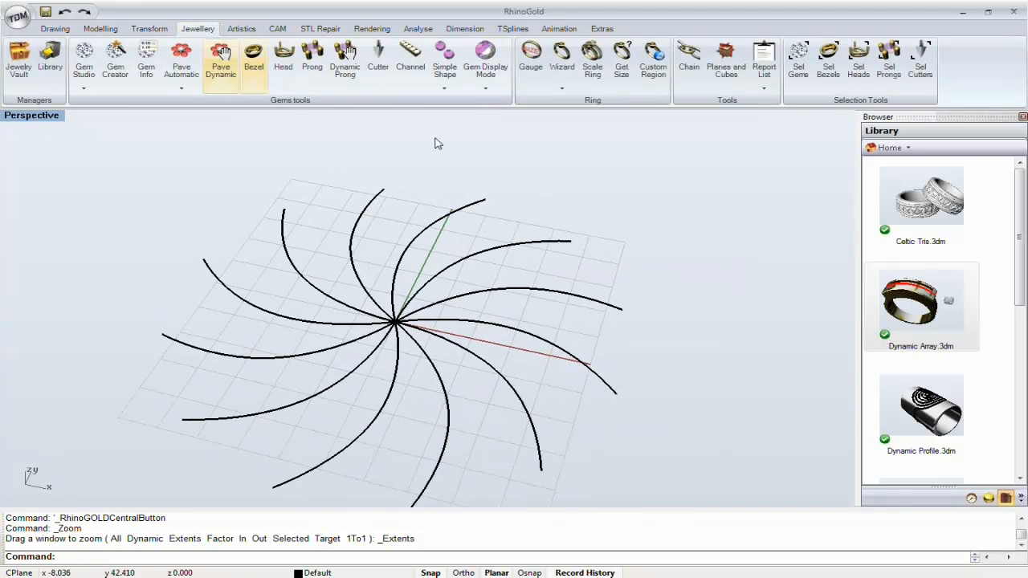
left_click(564, 91)
left_click(573, 106)
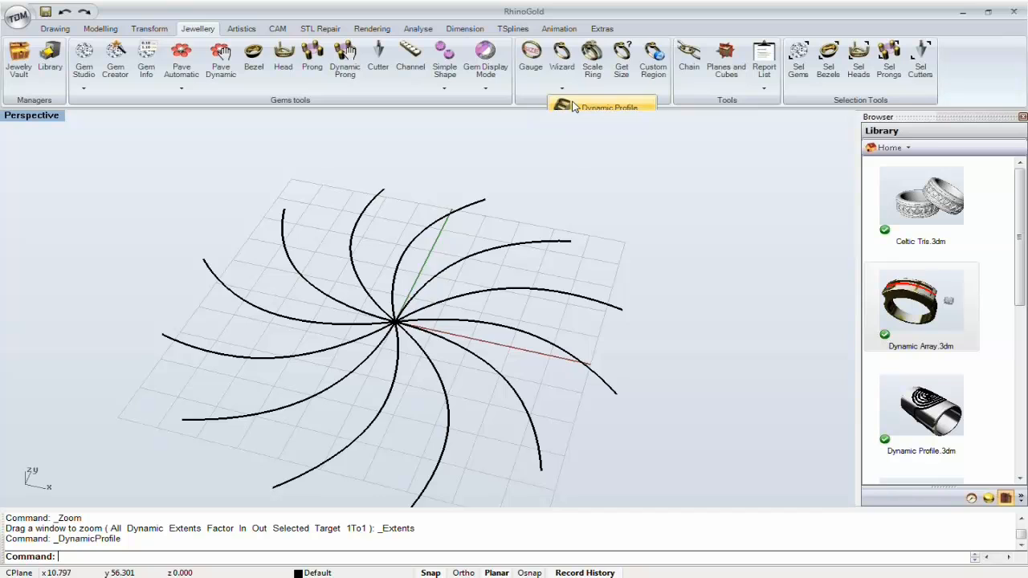
left_click_drag(501, 143, 161, 156)
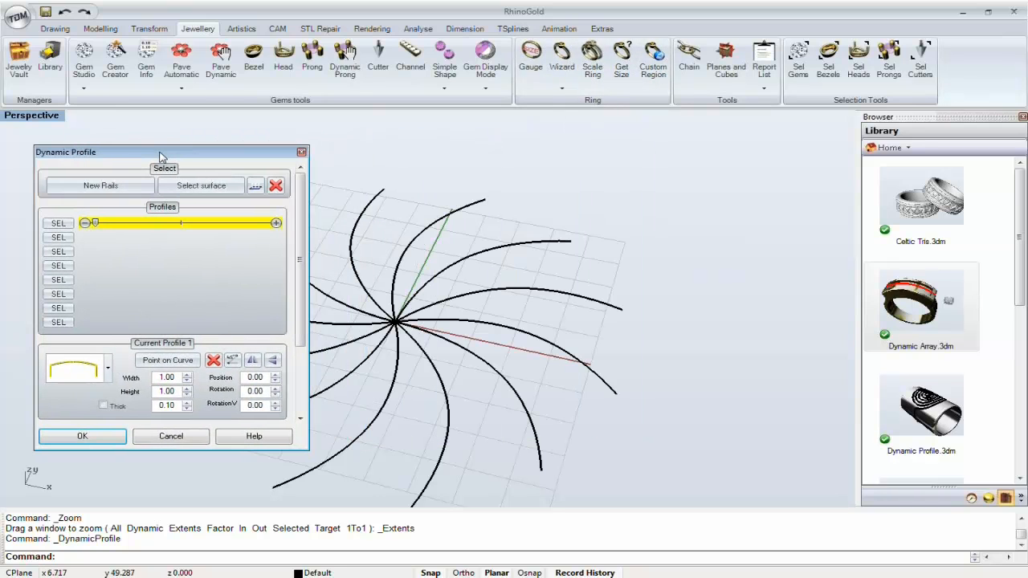
left_click(127, 190)
left_click(450, 276)
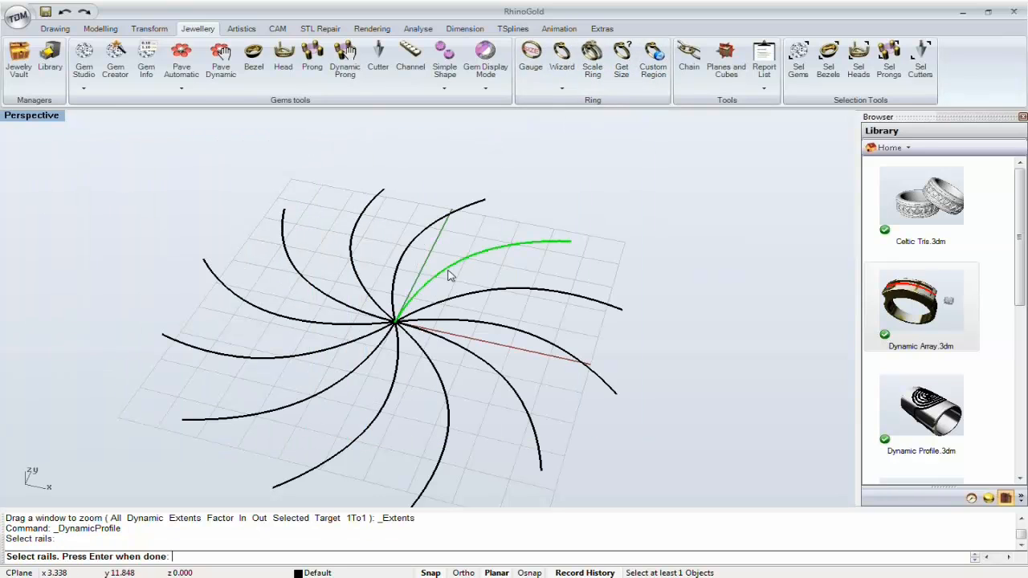
key("Return")
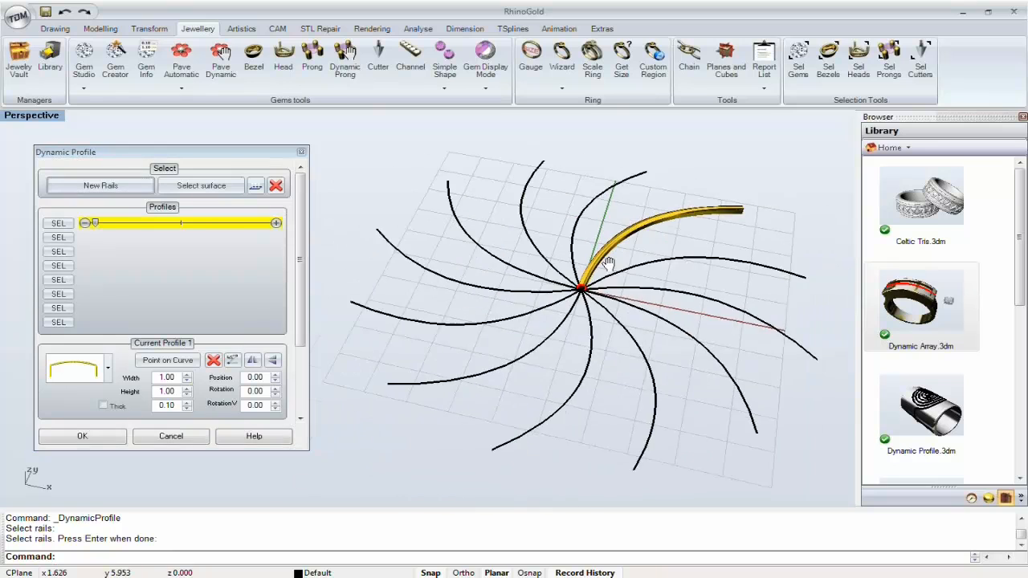
scroll(526, 275, "up", 5)
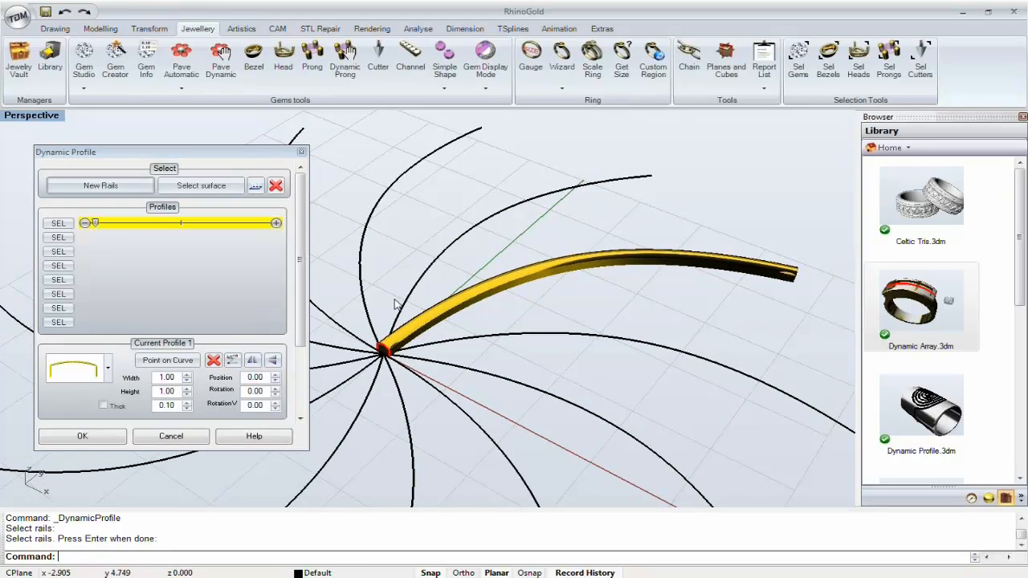
- Try different width and height values on the first profile, restoring both to 1.00
left_click(100, 369)
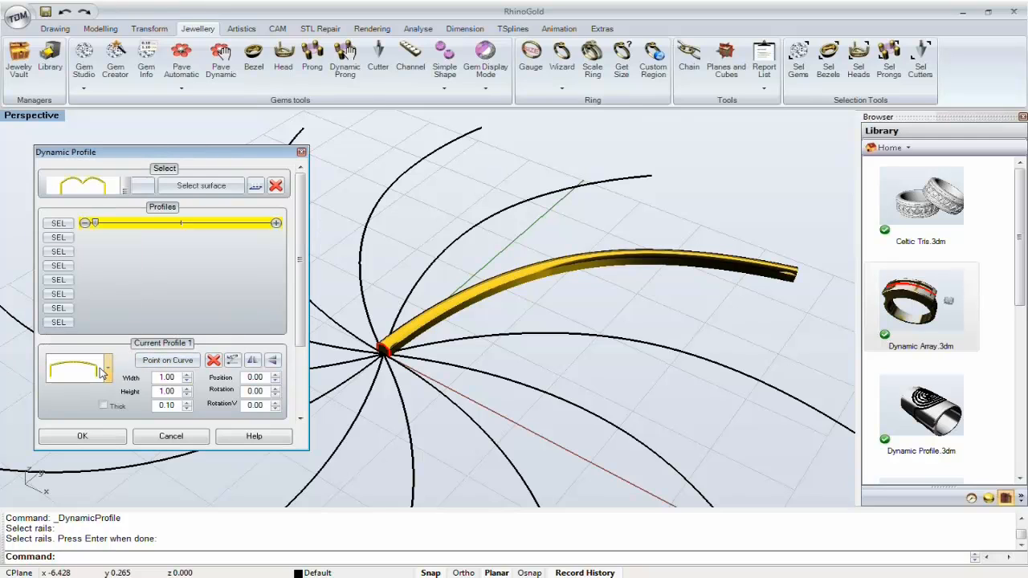
left_click(176, 374)
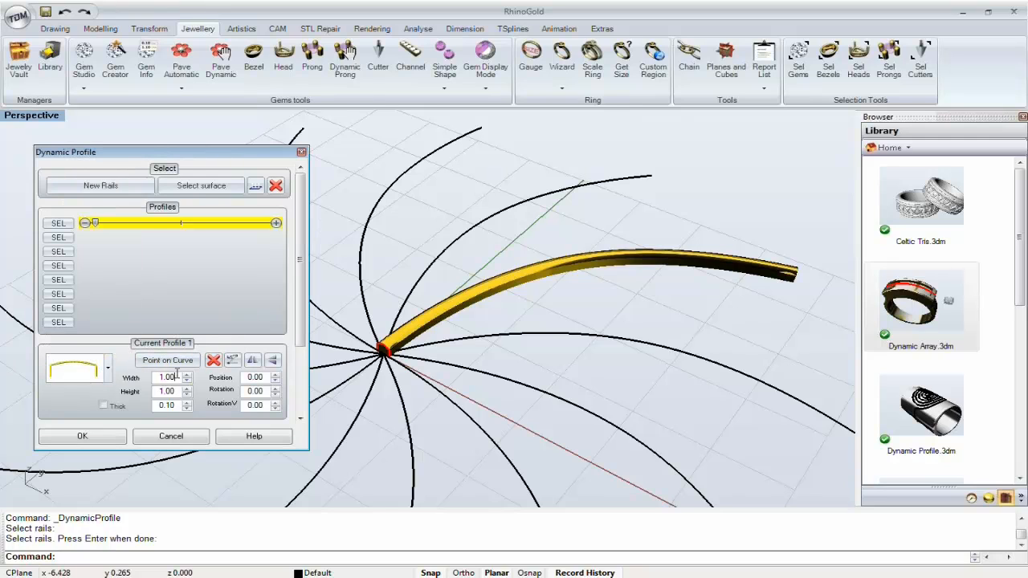
scroll(176, 374, "up", 10)
scroll(176, 374, "down", 10)
scroll(177, 388, "up", 10)
scroll(177, 387, "down", 15)
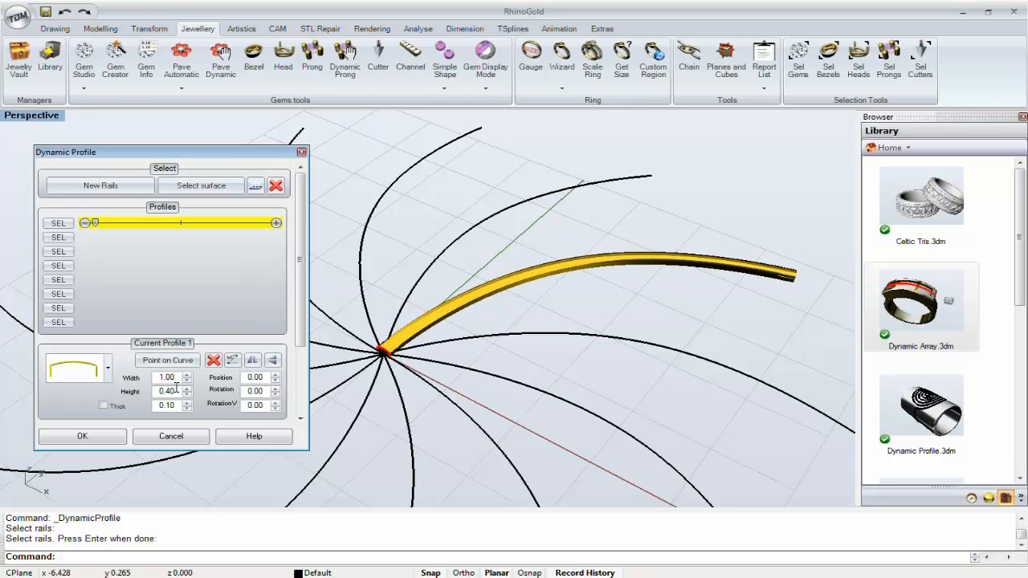
scroll(176, 388, "up", 6)
right_click_drag(451, 335, 469, 343)
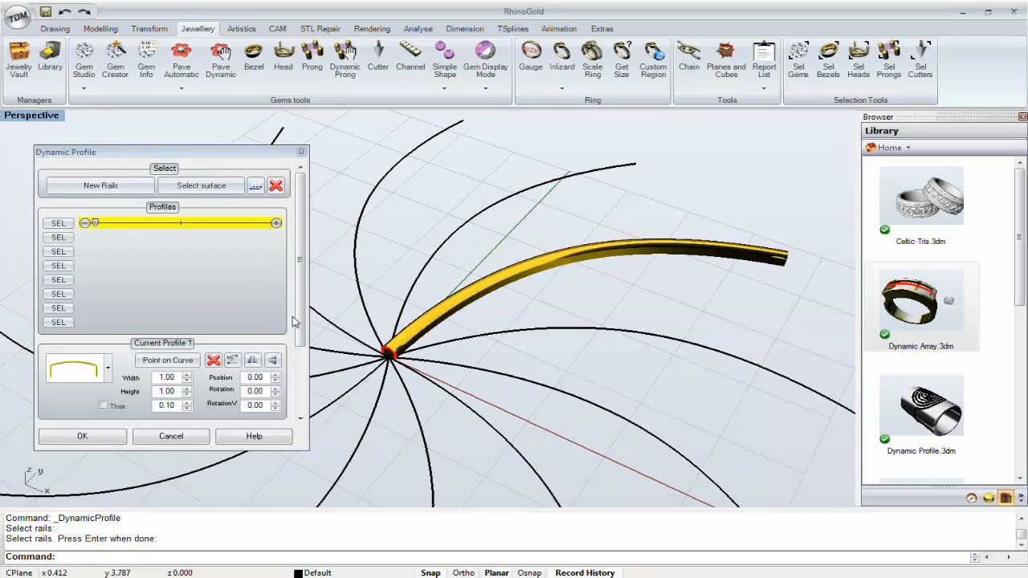
- Add a second profile slightly before the rail's midpoint and give it the double-arch section shape
left_click(59, 237)
left_click_drag(94, 238, 158, 239)
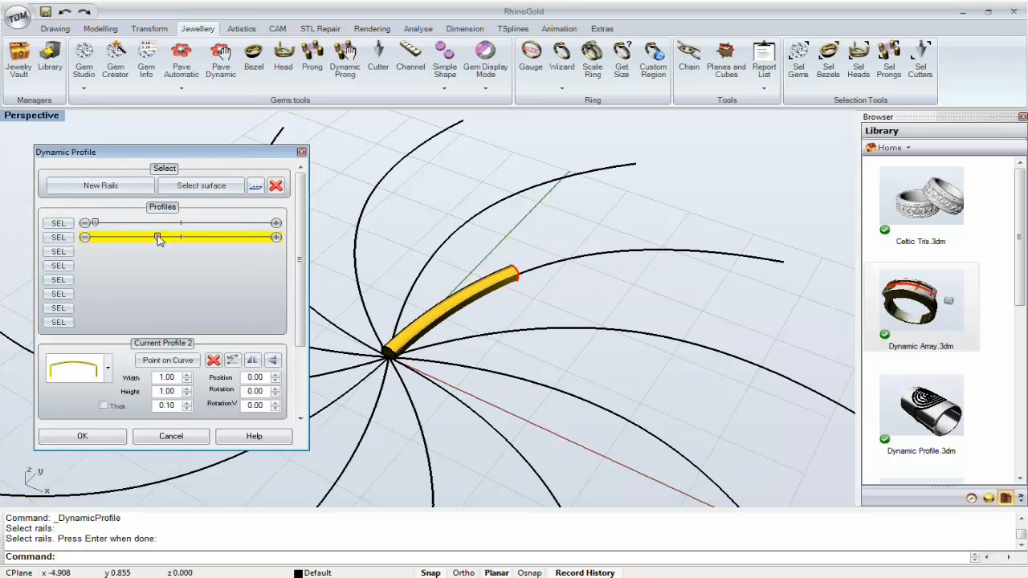
left_click(77, 369)
left_click(84, 211)
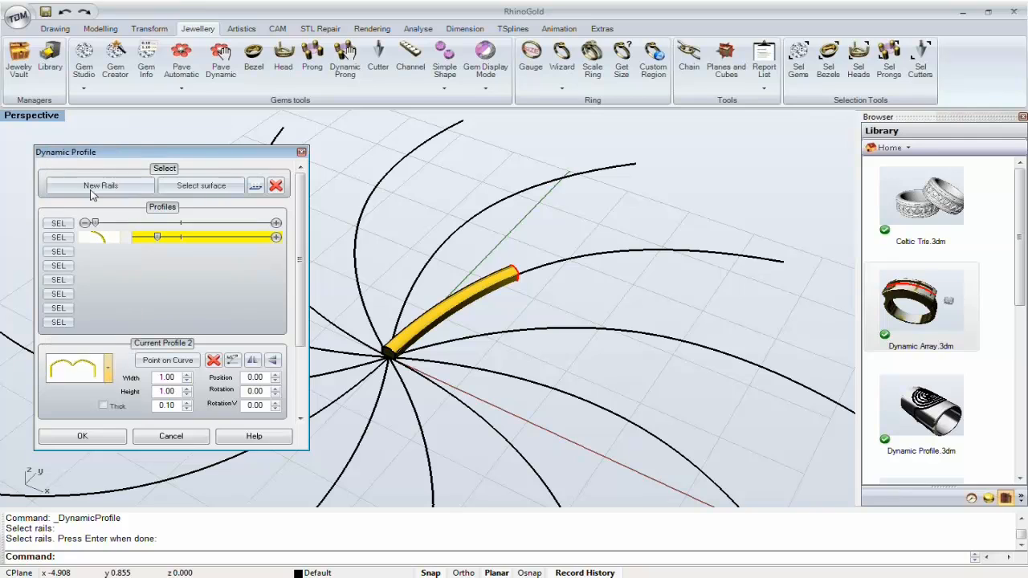
- Set the second profile's width to 5.20 and its height to 3.40
left_click(172, 375)
scroll(172, 376, "up", 14)
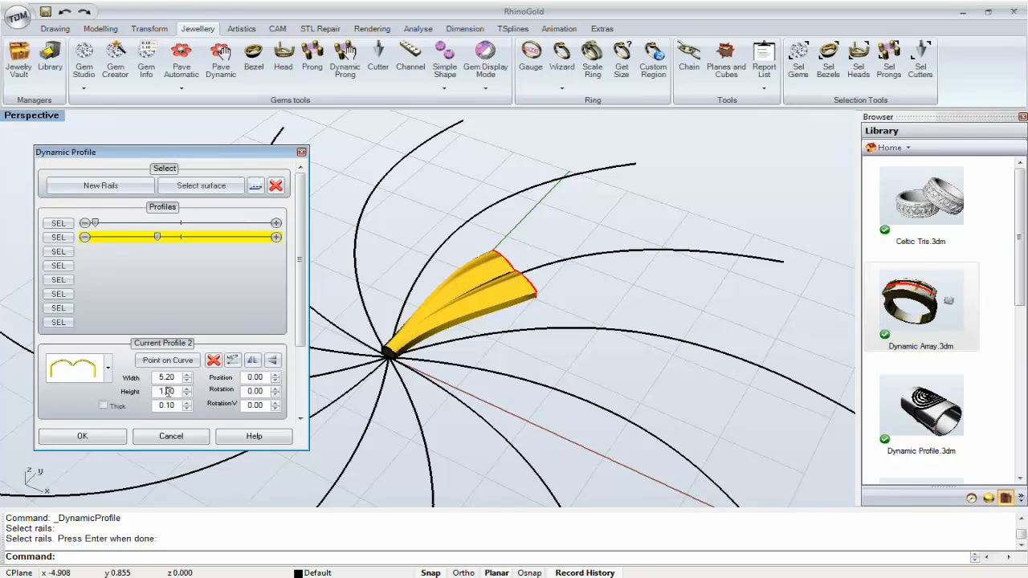
left_click(167, 391)
scroll(167, 391, "up", 6)
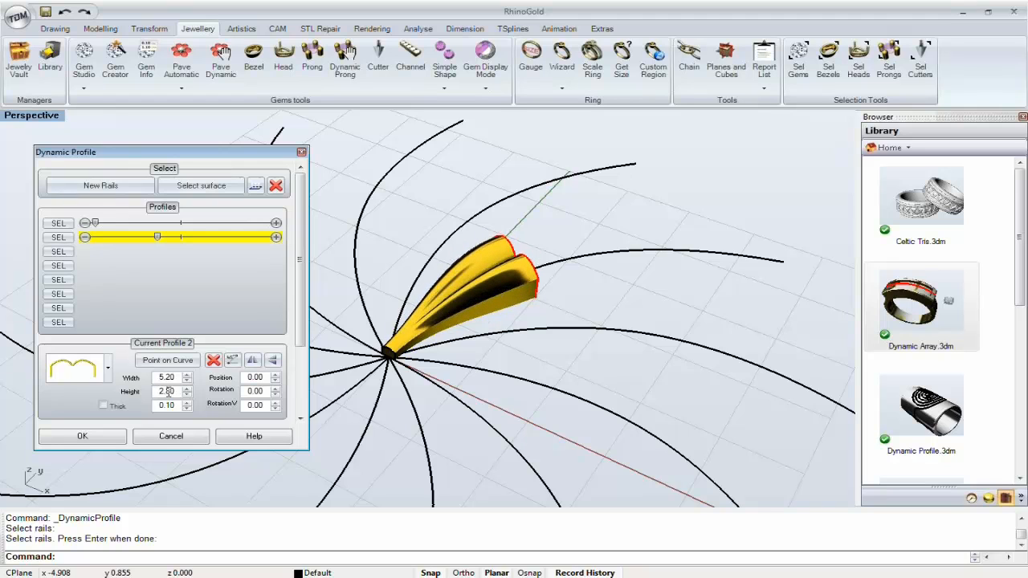
right_click_drag(482, 329, 514, 433)
- Add a third profile and move it to the far end of the rail
left_click(55, 252)
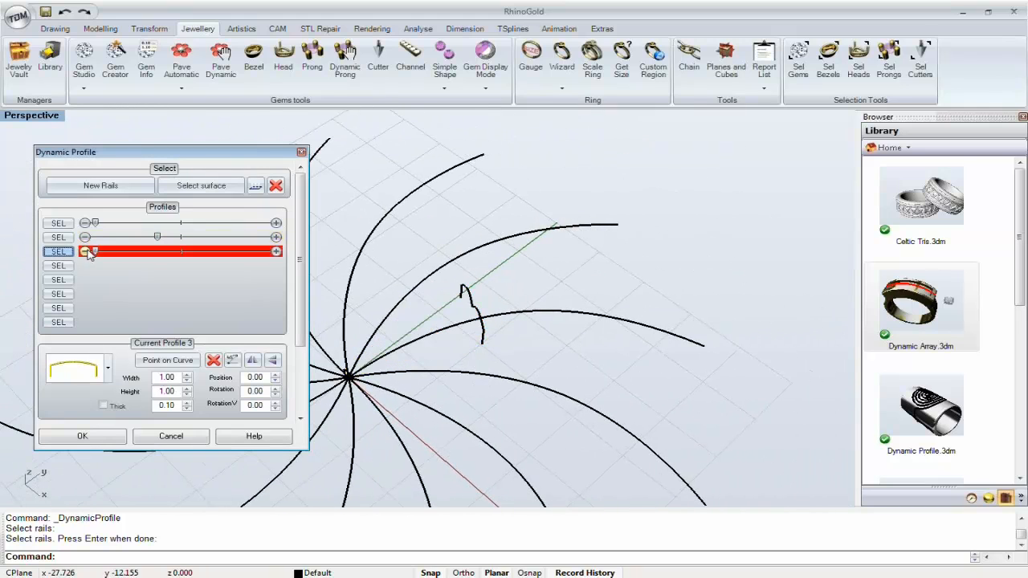
left_click_drag(95, 251, 208, 252)
left_click_drag(275, 261, 297, 267)
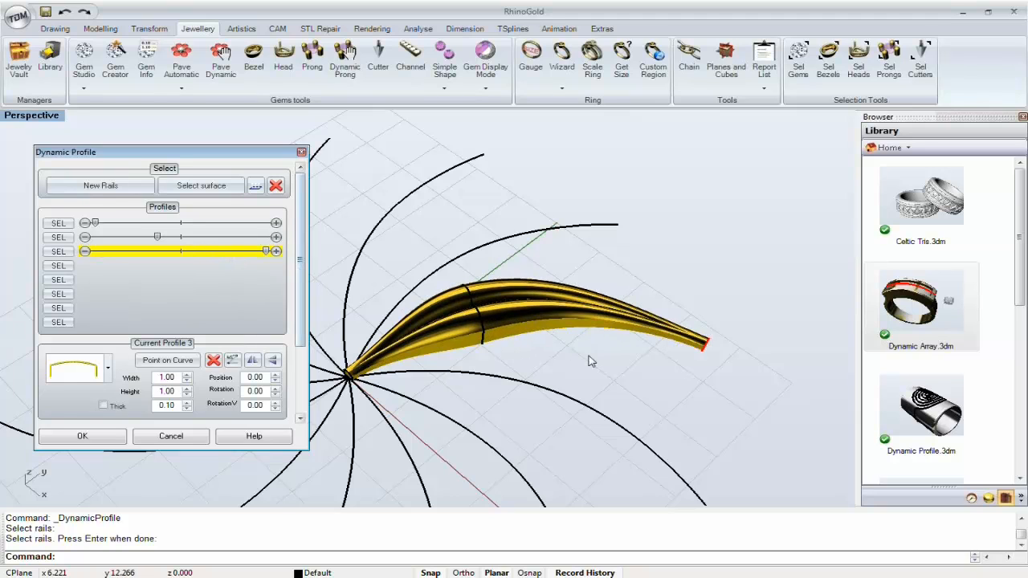
- Set the third profile's width and height to 0.40
right_click_drag(589, 356, 477, 301)
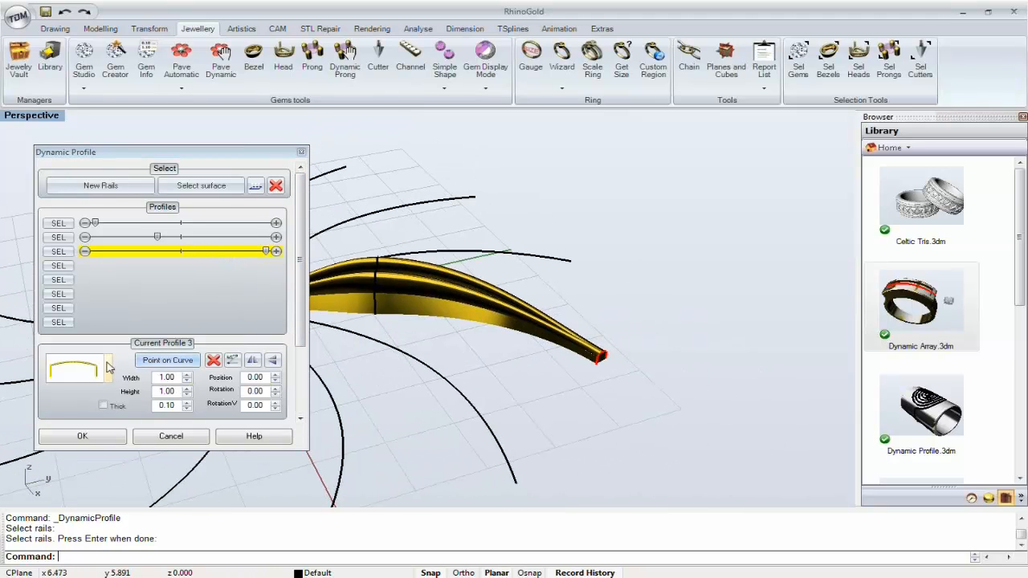
left_click(186, 381)
left_click(186, 381)
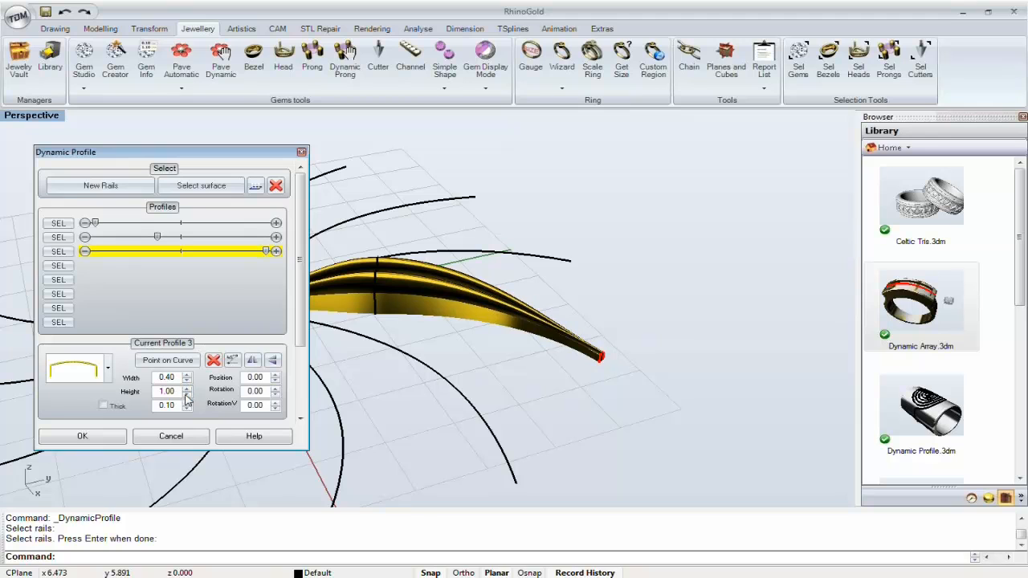
right_click_drag(514, 379, 507, 276)
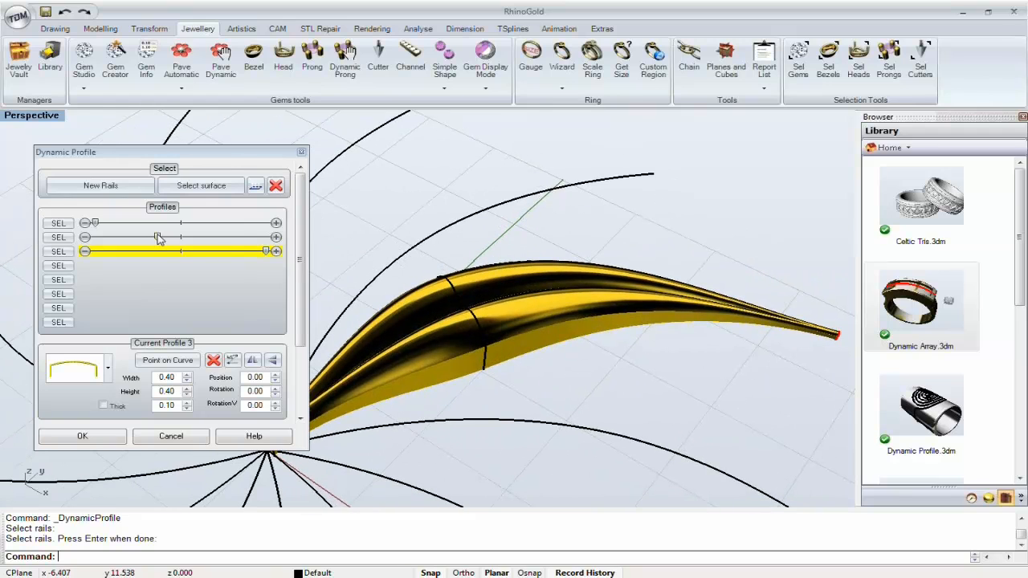
- Move the second profile to the middle of the rail and set its width to 5.80
left_click_drag(159, 238, 180, 235)
double_click(176, 379)
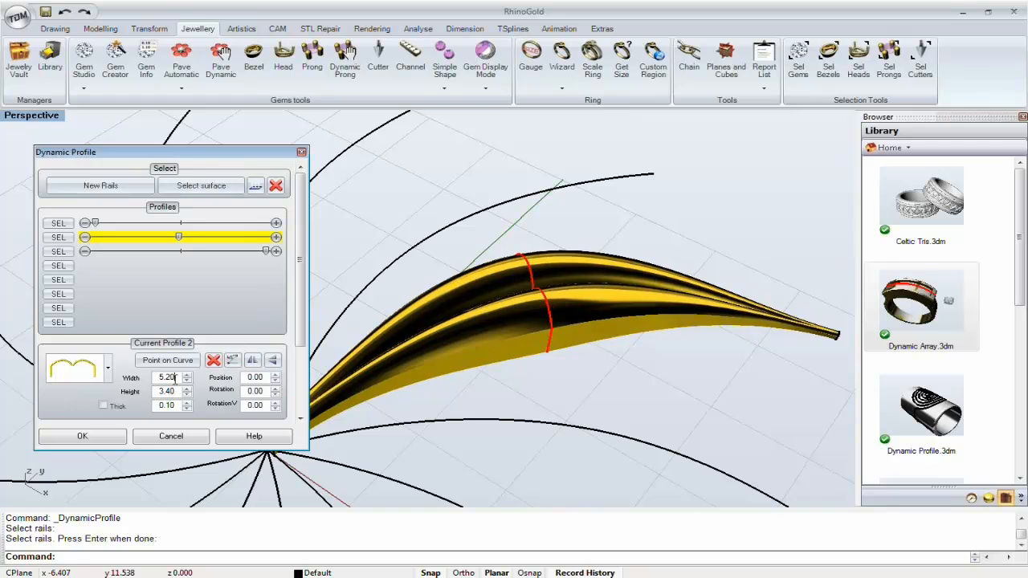
type("5.8")
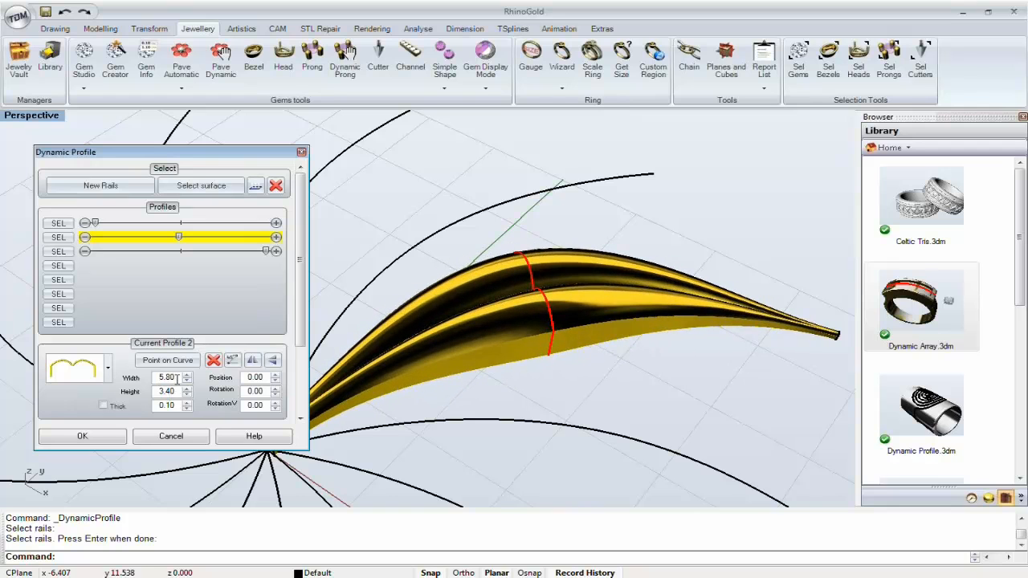
- Select all the curves of the radial array as new rails so every one gets the profiled petal
scroll(471, 385, "down", 5)
scroll(602, 332, "down", 3)
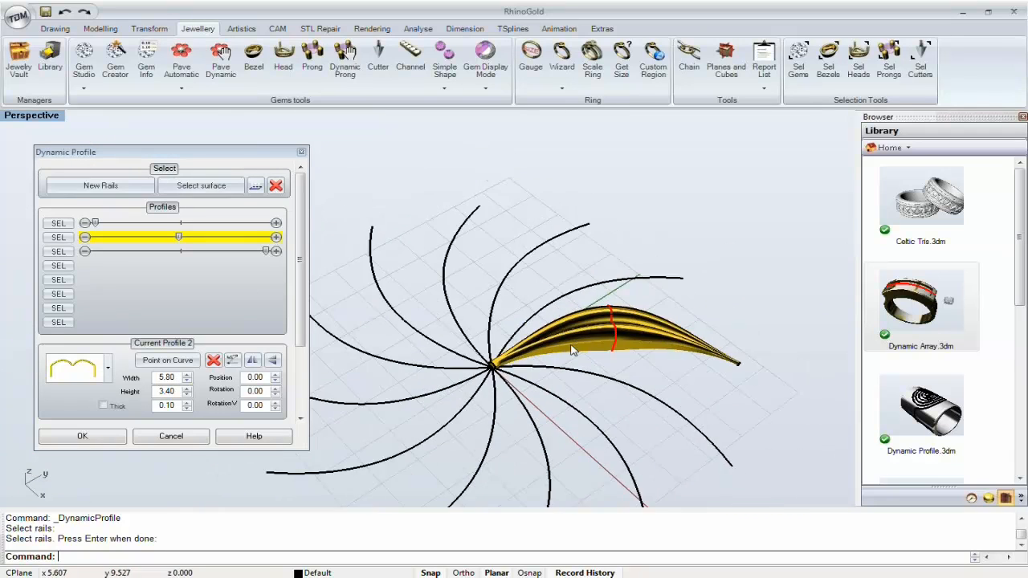
left_click(101, 186)
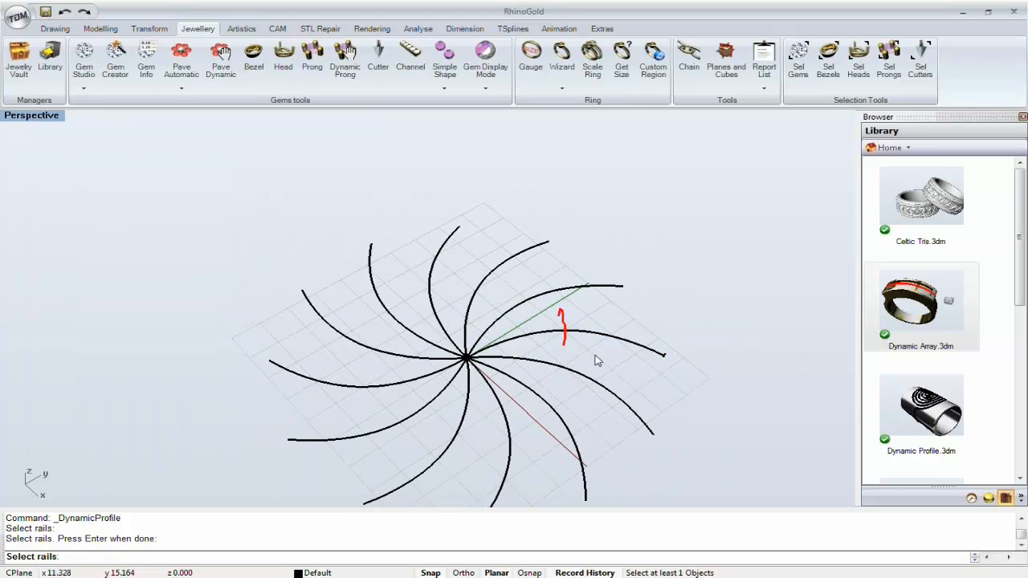
left_click_drag(665, 243, 294, 466)
key("Return")
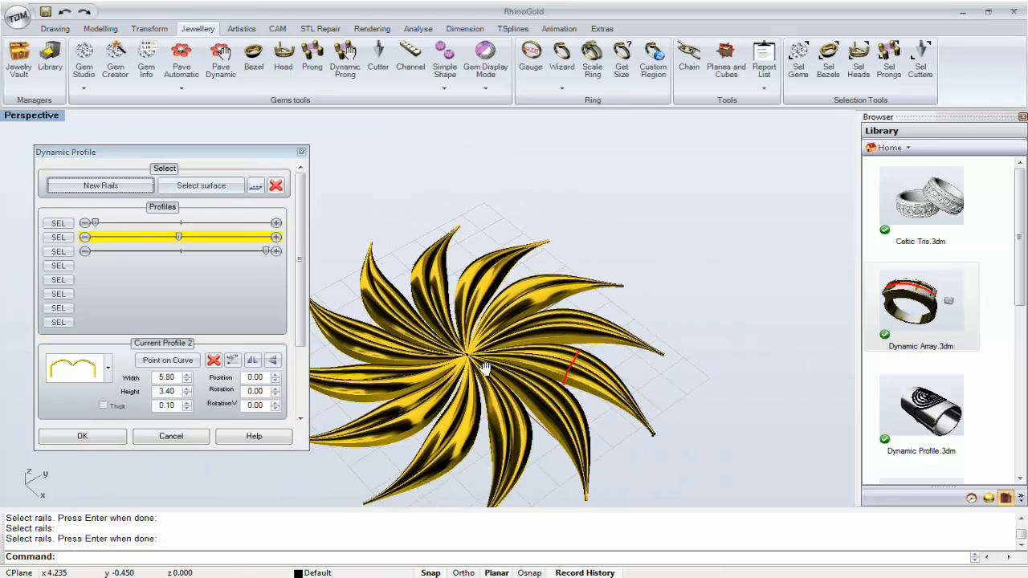
- Set the middle profile's width to 6.20 and its position to 2.40, and create the petal solids
right_click_drag(483, 366, 554, 309)
scroll(569, 296, "up", 3)
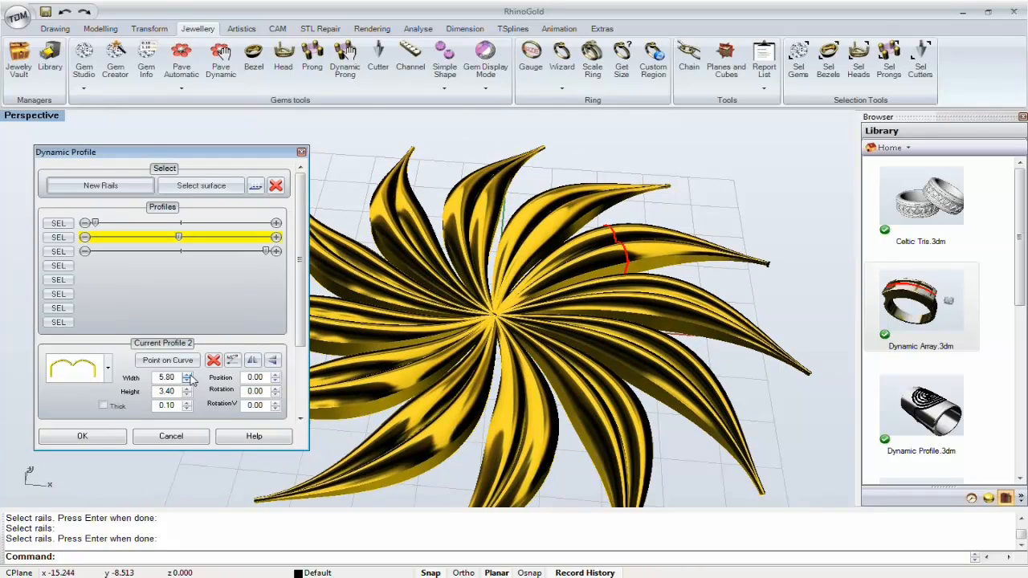
left_click(189, 376)
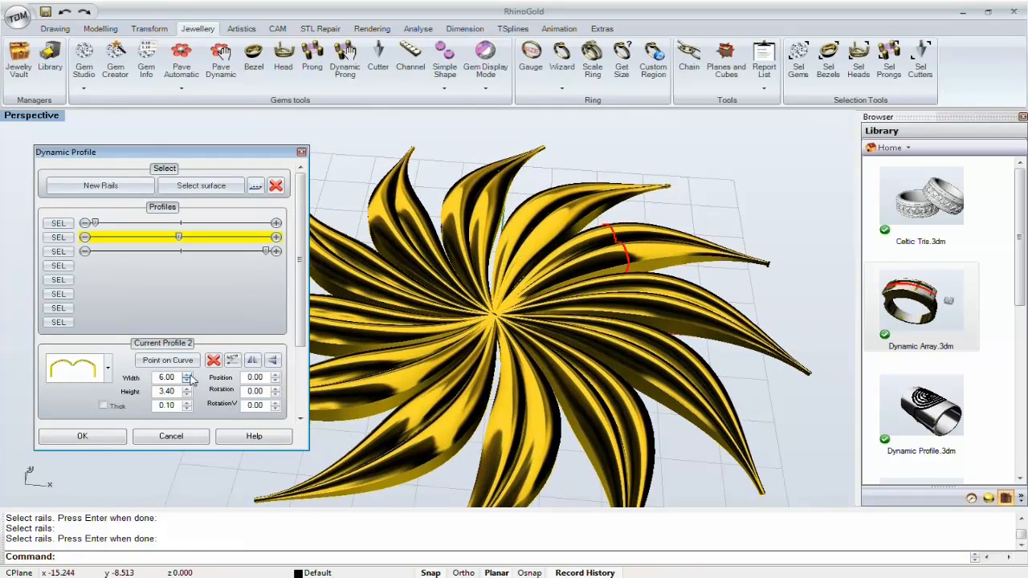
left_click(275, 377)
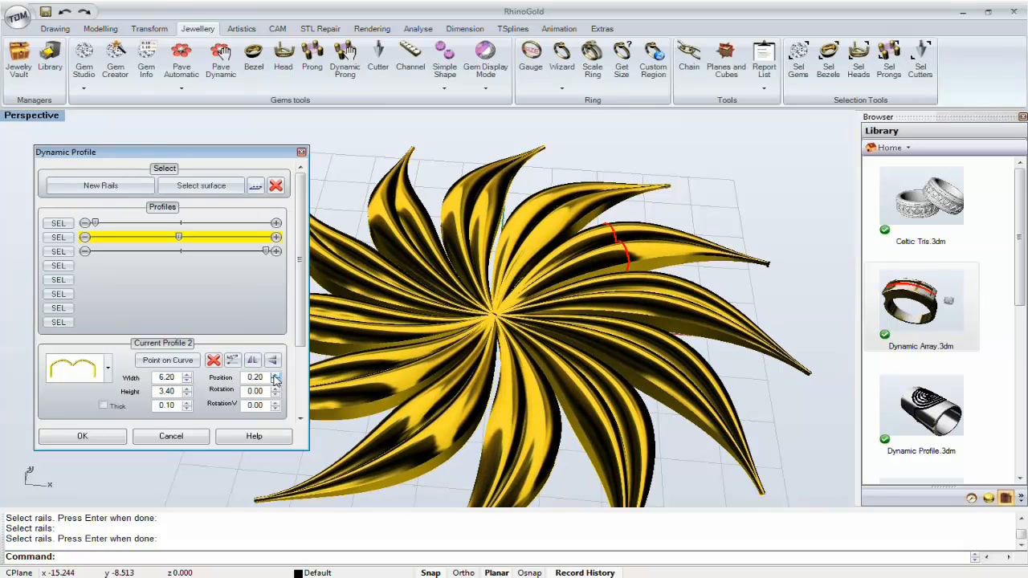
left_click(274, 377)
left_click(274, 377)
left_click(275, 377)
left_click(275, 377)
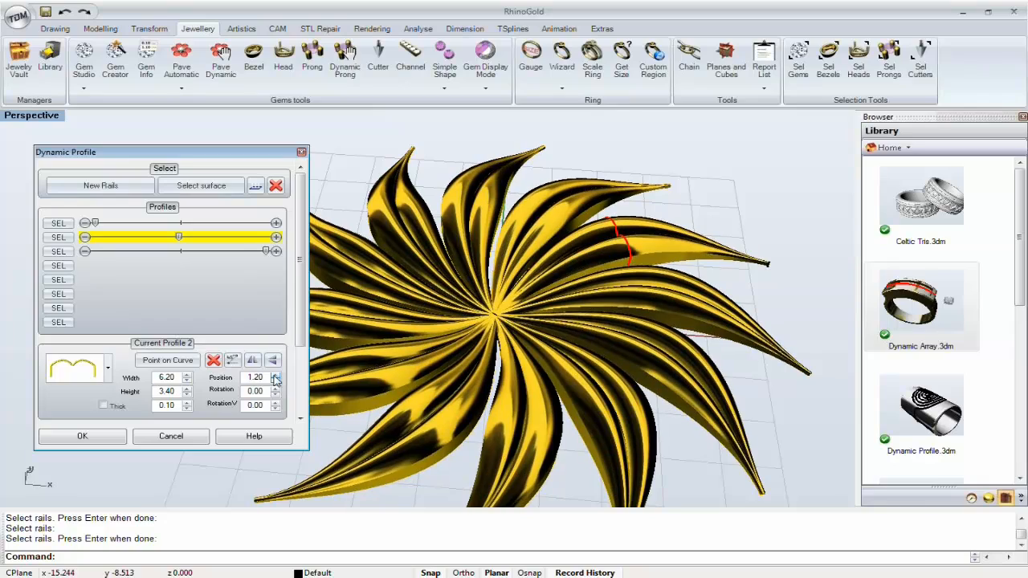
left_click(275, 377)
left_click(275, 377)
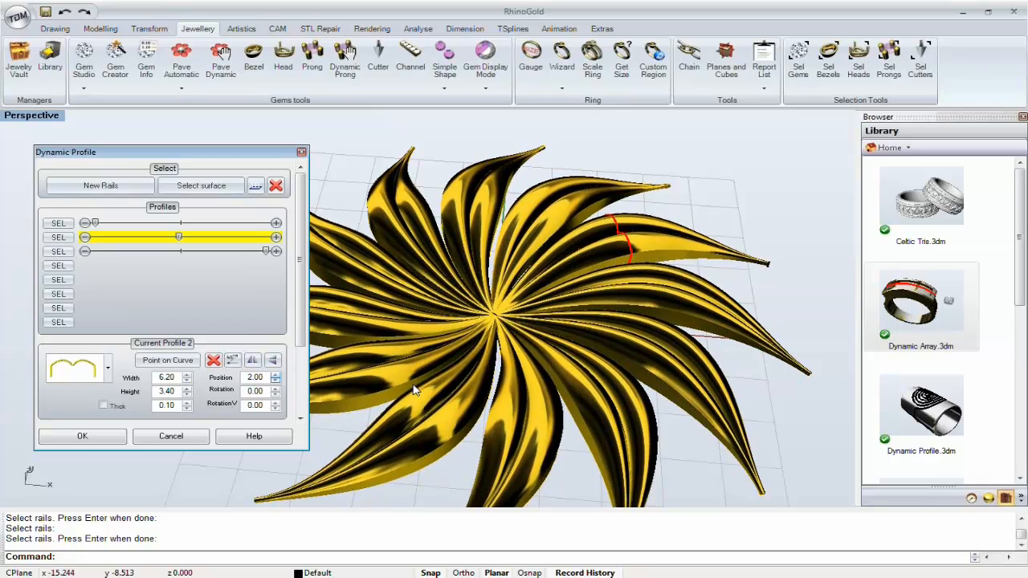
right_click_drag(414, 391, 566, 393)
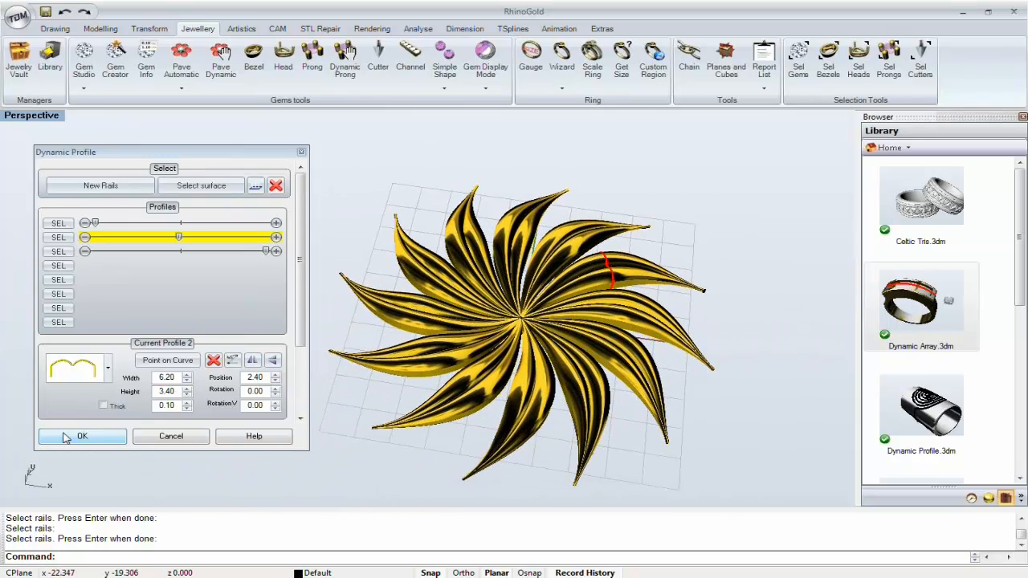
left_click(65, 437)
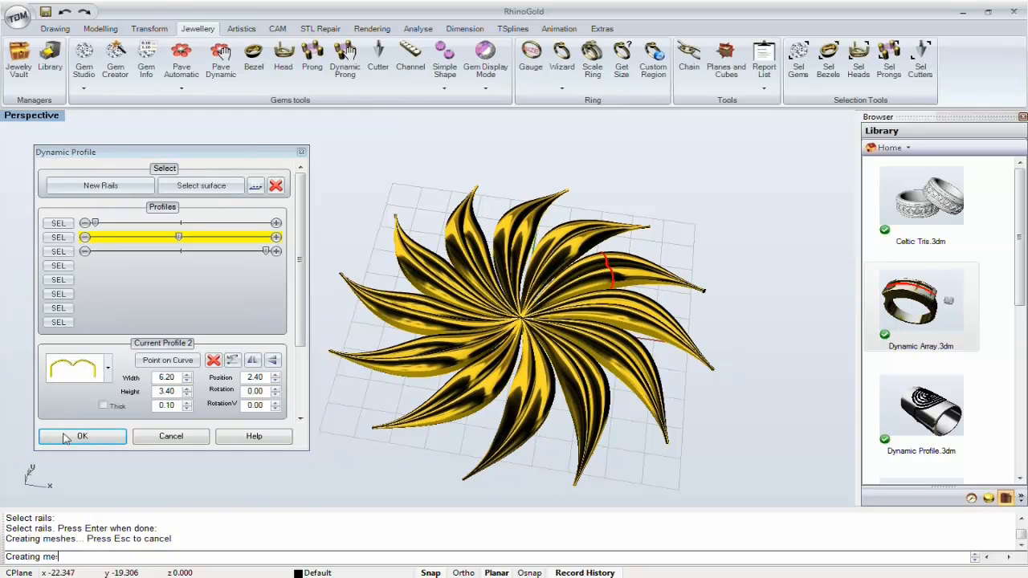
- Inspect the finished petal ornament from several angles and switch to the Dynamic Profiles presentation slide
right_click_drag(444, 315, 517, 319)
scroll(530, 312, "up", 4)
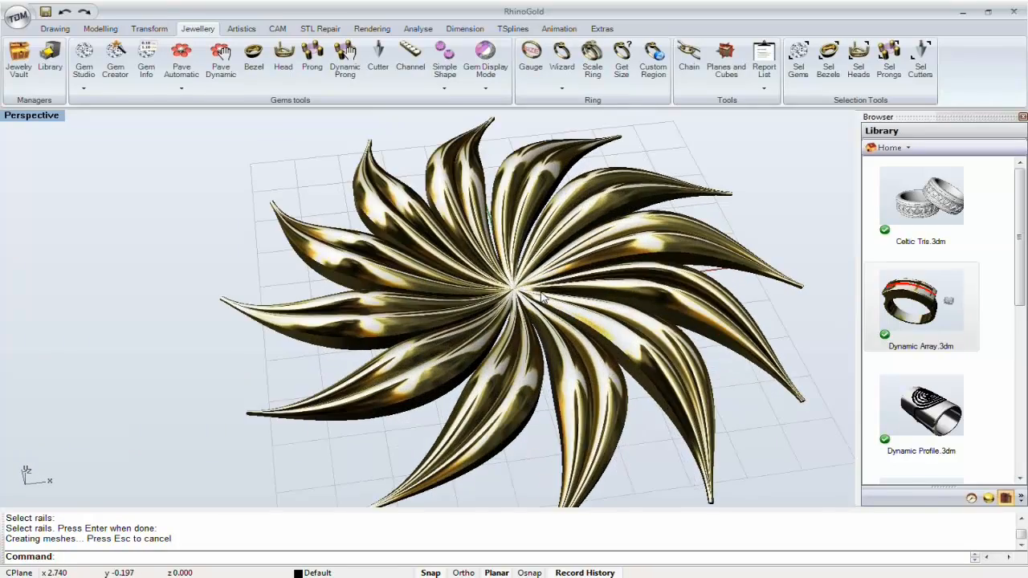
scroll(532, 311, "down", 3)
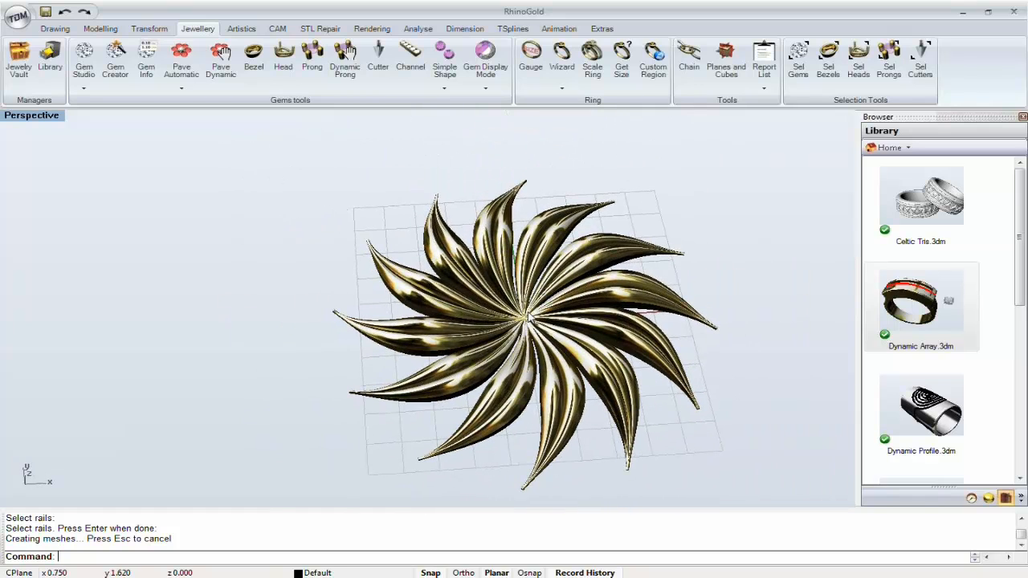
right_click_drag(530, 316, 482, 271)
scroll(530, 305, "up", 2)
key("alt+Tab")
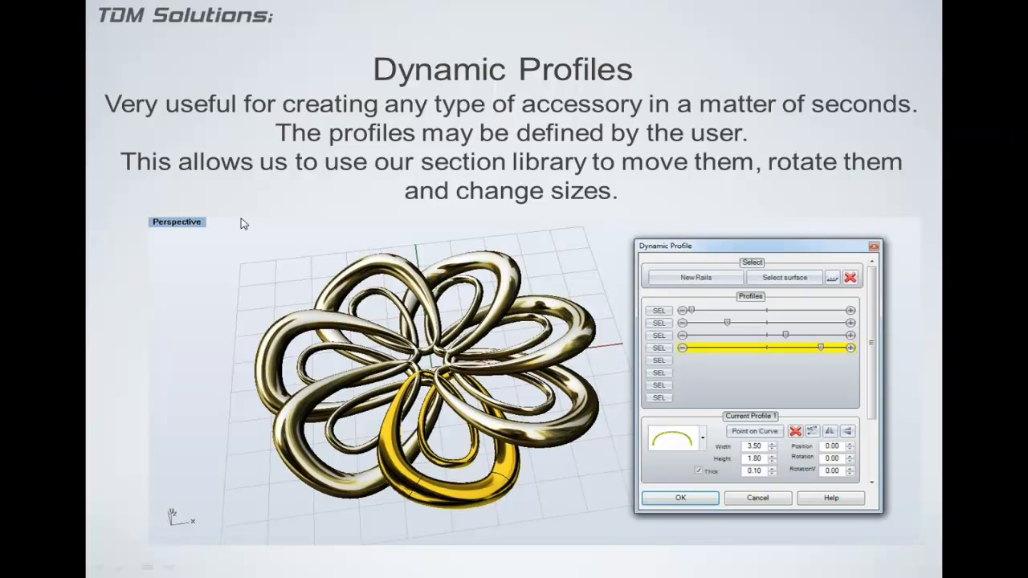
- Advance the presentation to the "Improve the effectiveness" slide, end the slide show and switch to RhinoGold
left_click(240, 218)
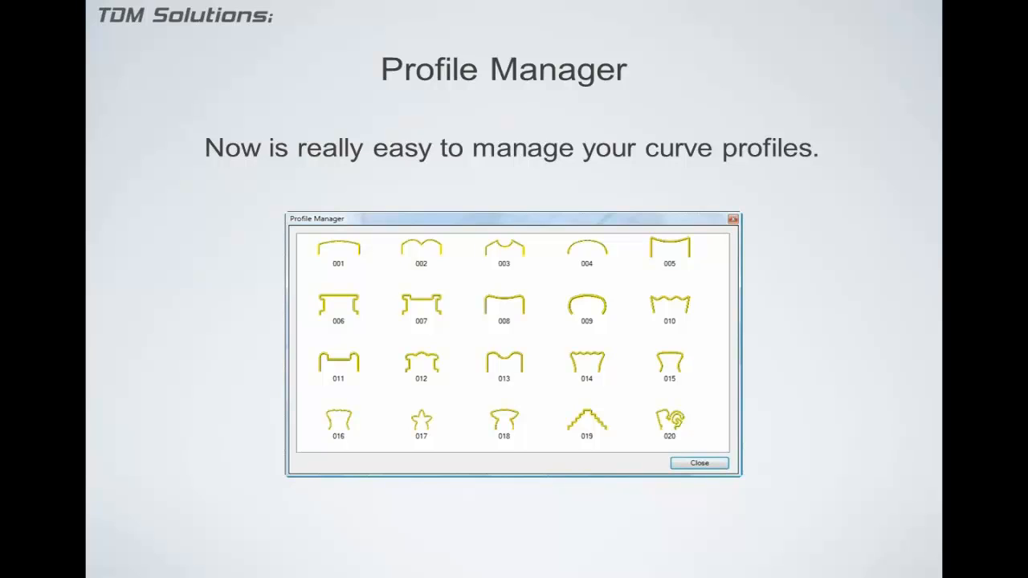
left_click(395, 50)
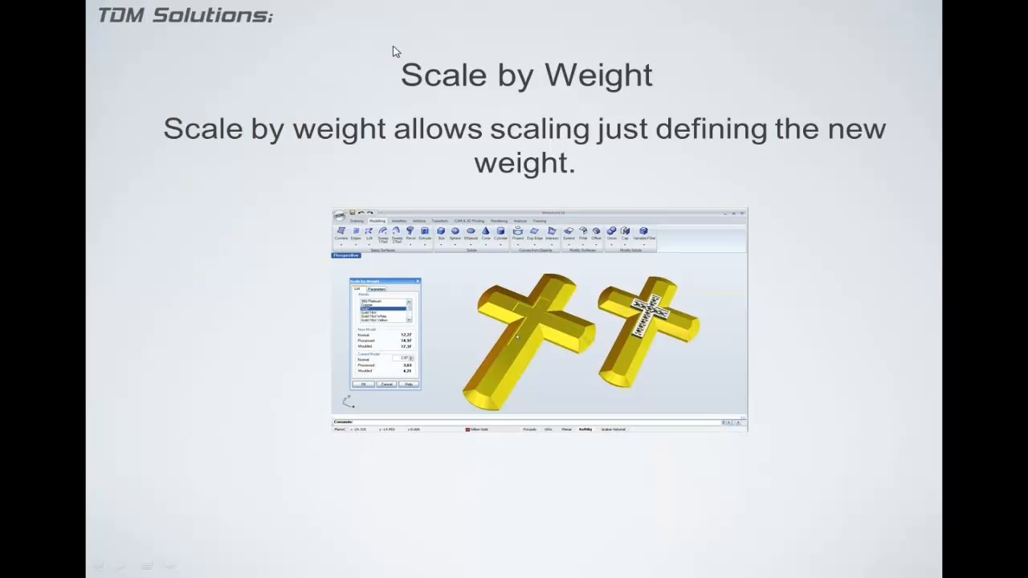
left_click(394, 50)
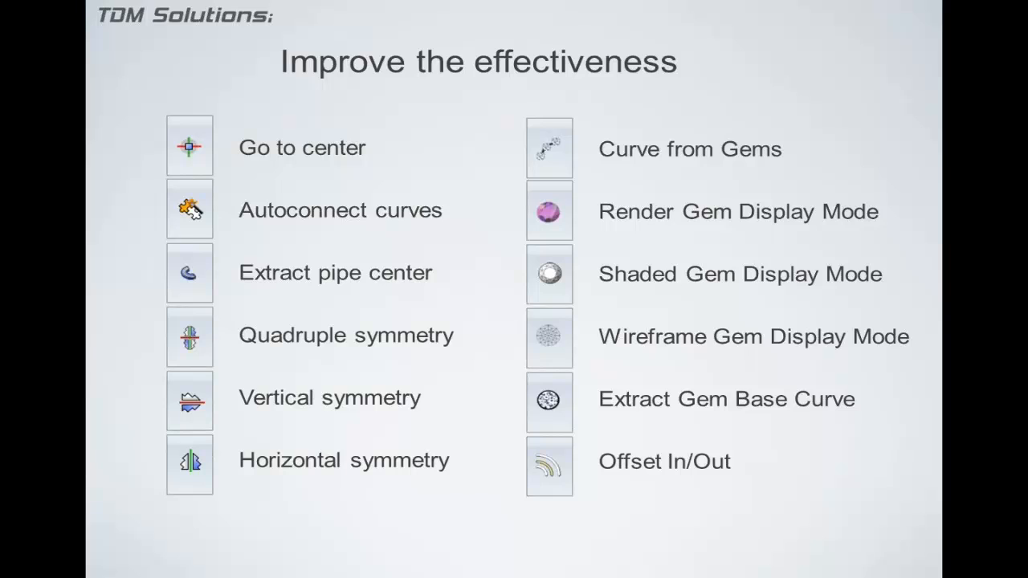
key("Escape")
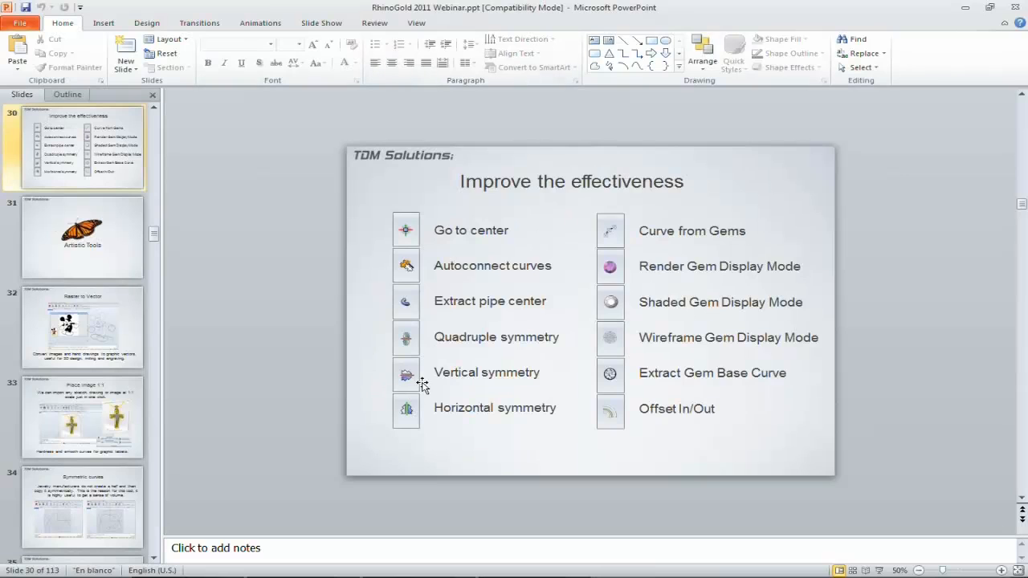
key("alt+Tab")
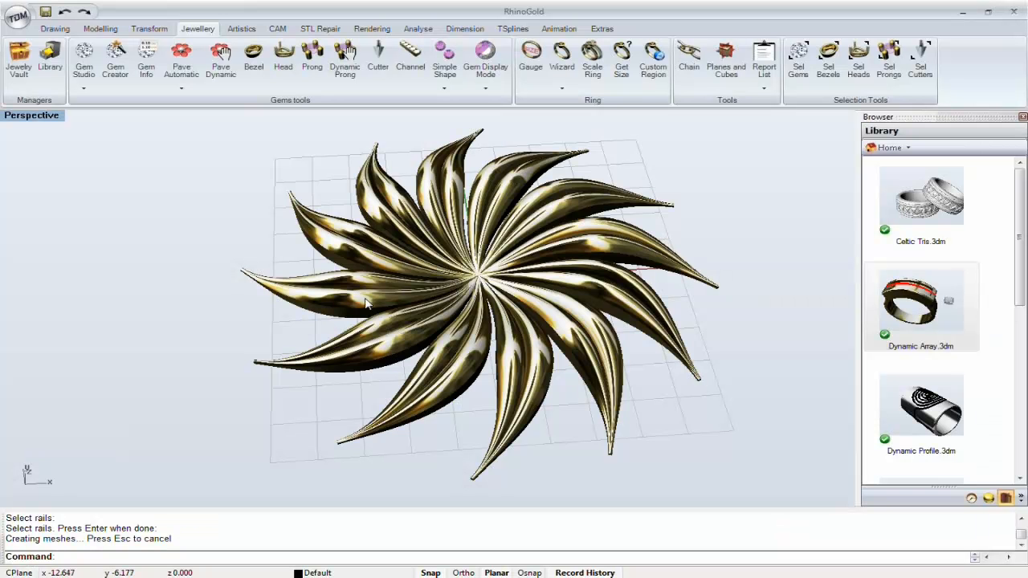
- Start a new document and delete all the petal solids and rail curves of the ornament
scroll(384, 310, "down", 2)
left_click(17, 16)
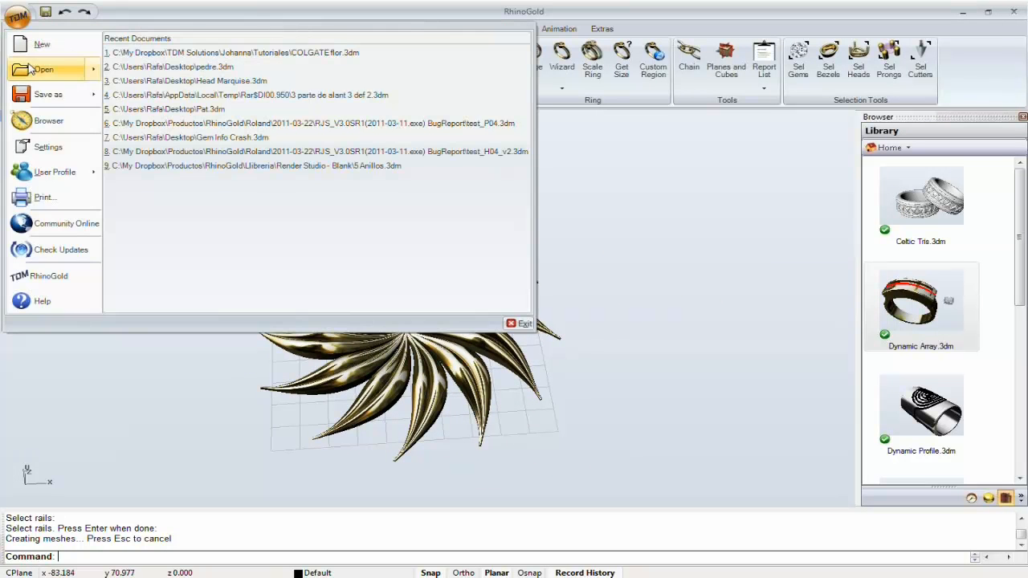
left_click(36, 50)
left_click(569, 324)
left_click_drag(562, 224, 184, 474)
key("Delete")
- Switch from the Perspective viewport to a maximized Top viewport framed around the origin
right_click_drag(418, 265, 427, 298)
double_click(32, 117)
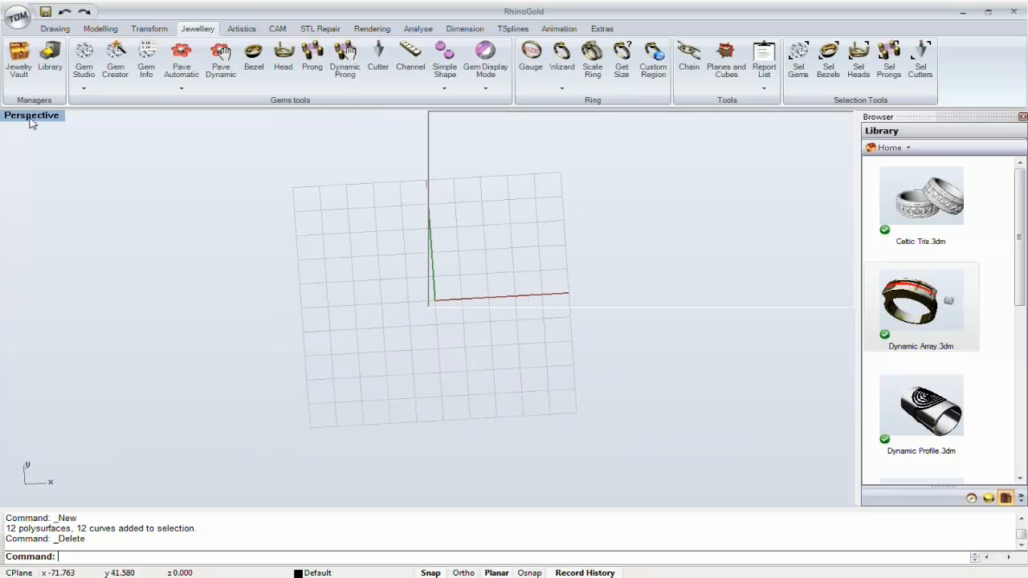
double_click(28, 121)
scroll(387, 294, "up", 5)
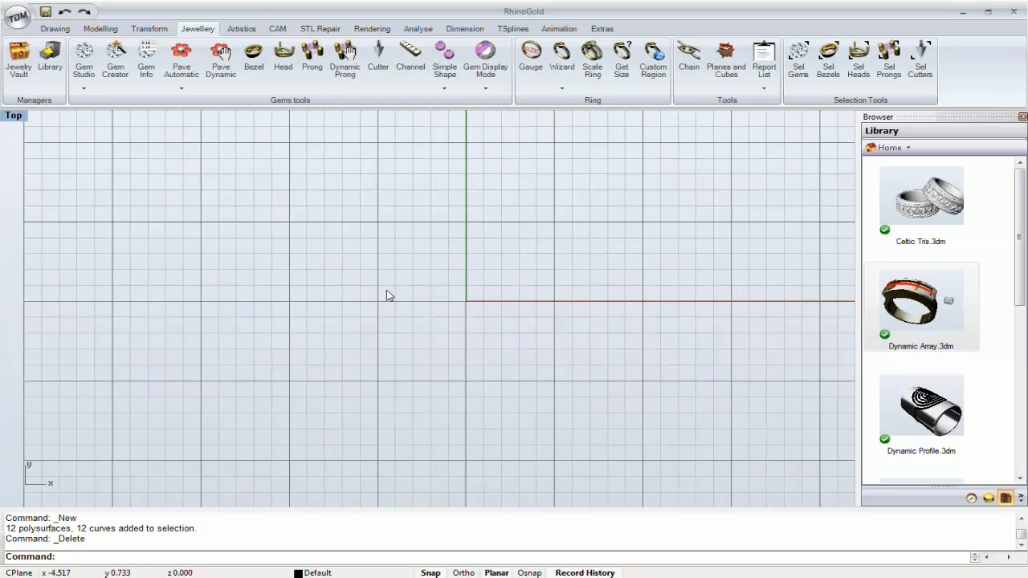
scroll(396, 281, "down", 3)
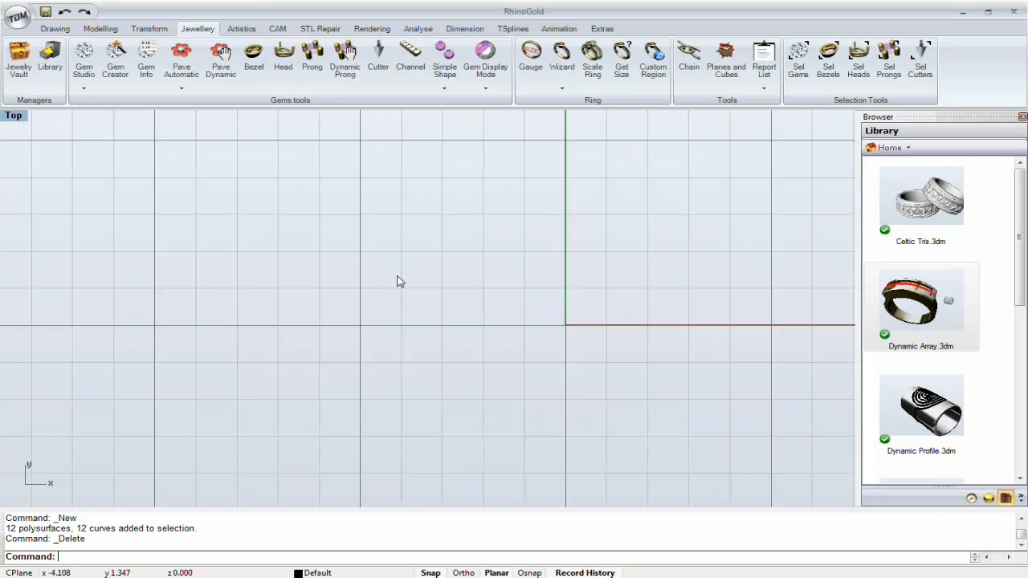
scroll(397, 281, "down", 5)
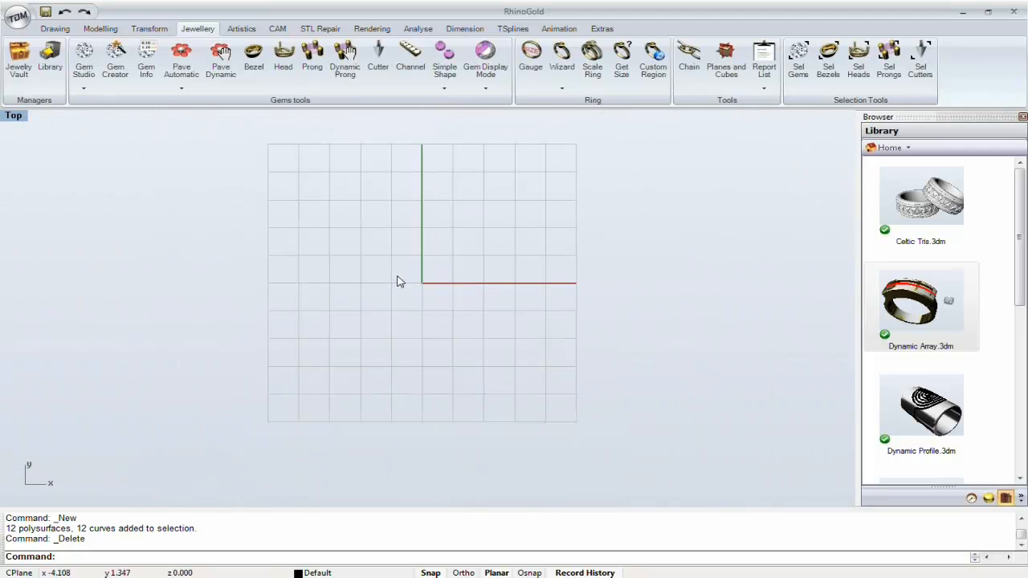
scroll(397, 281, "up", 6)
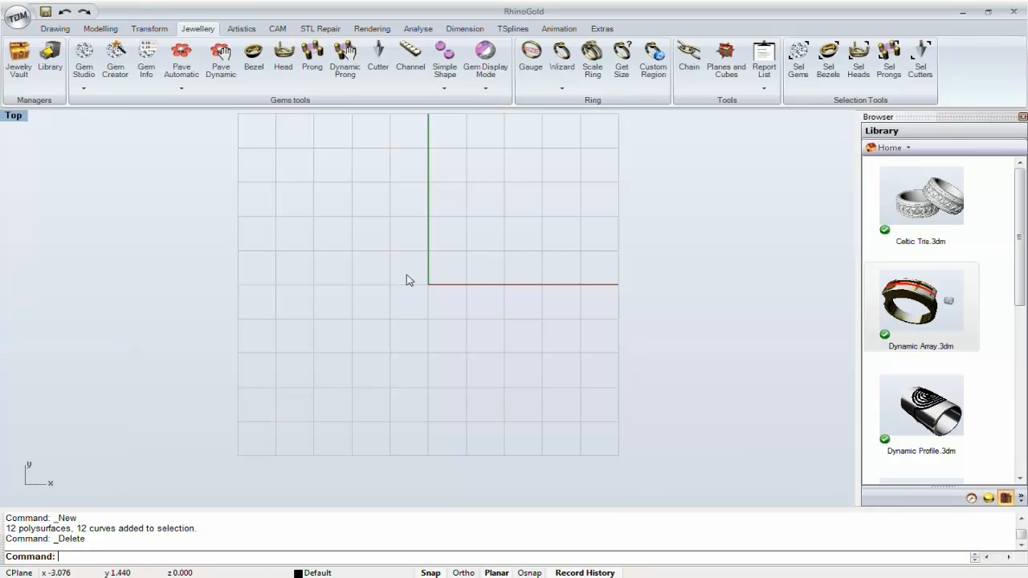
right_click_drag(466, 264, 406, 358)
scroll(436, 316, "down", 1)
- Start a Smart Curve with vertical symmetry and the Closed option set to Yes
left_click(56, 28)
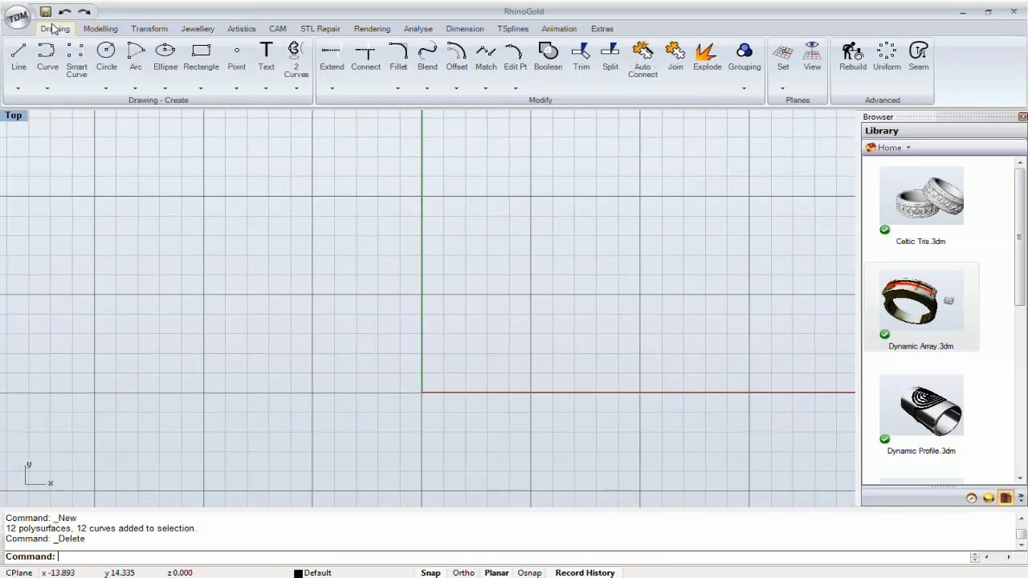
left_click(77, 60)
right_click_drag(375, 340, 452, 328)
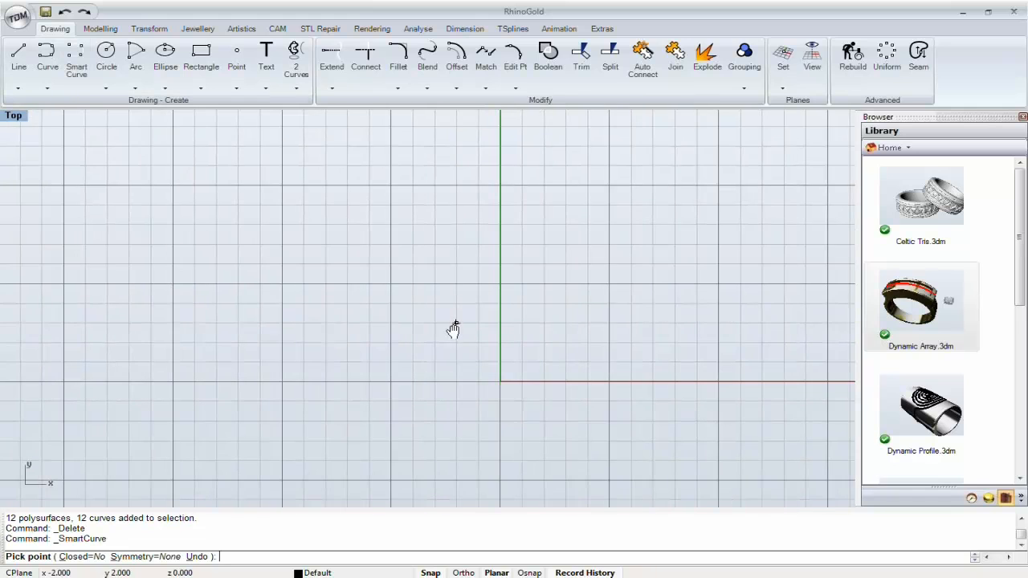
scroll(447, 328, "up", 2)
left_click(156, 557)
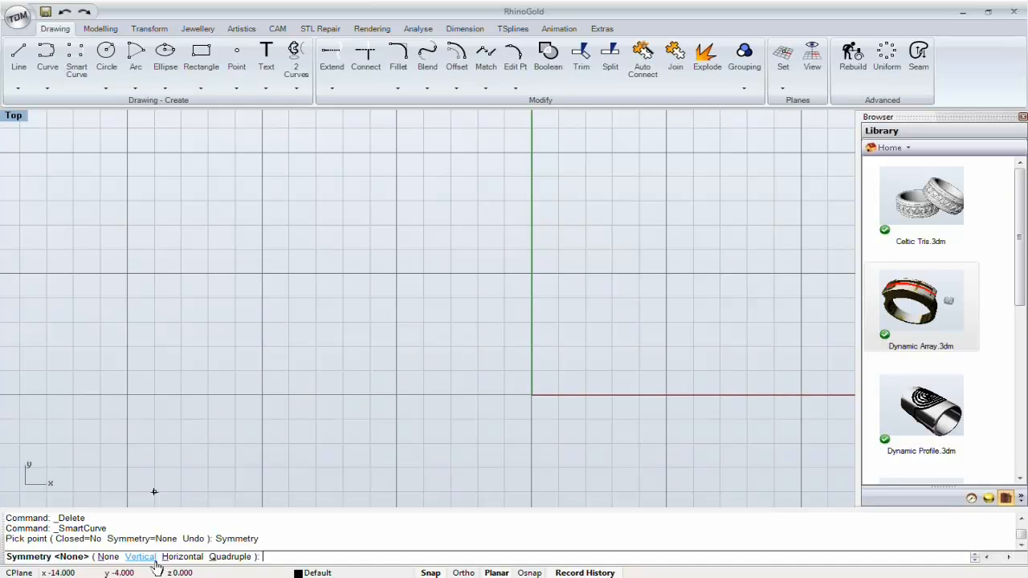
left_click(153, 557)
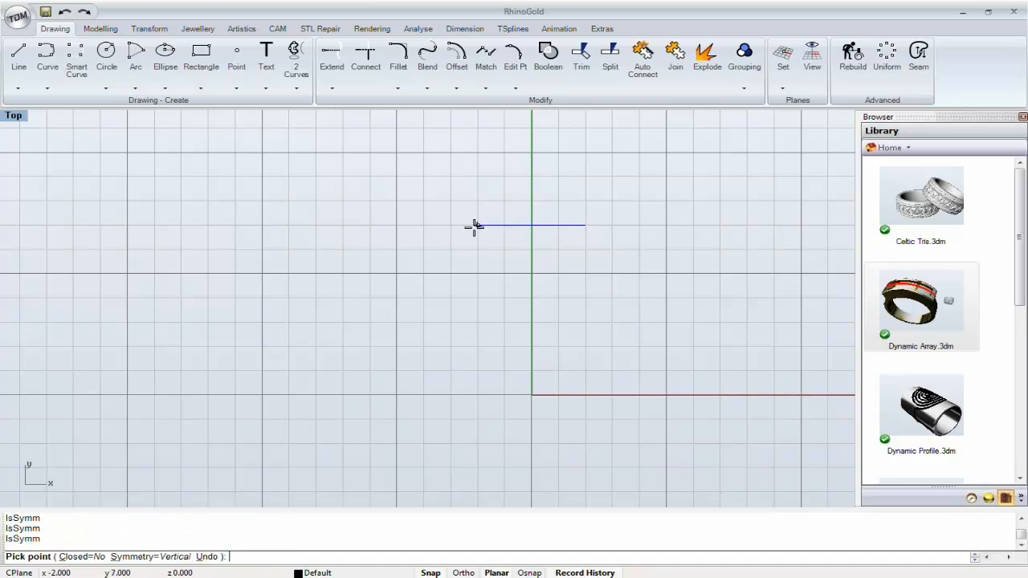
left_click(97, 559)
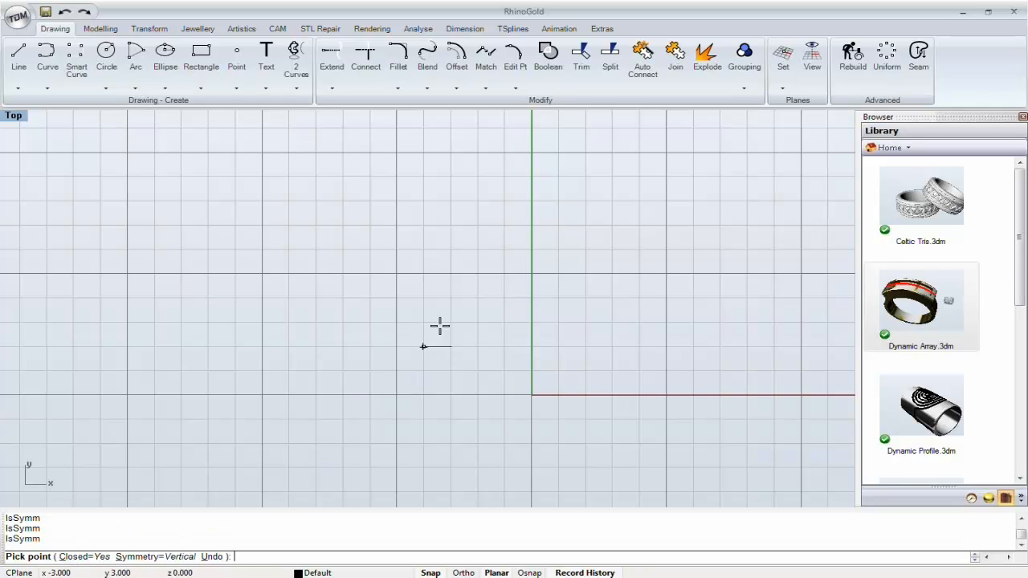
- Draw the inner arch of the symmetric curve above the x axis, ending with a sharp corner at x -3, y 0
scroll(490, 245, "up", 2)
scroll(491, 245, "up", 1)
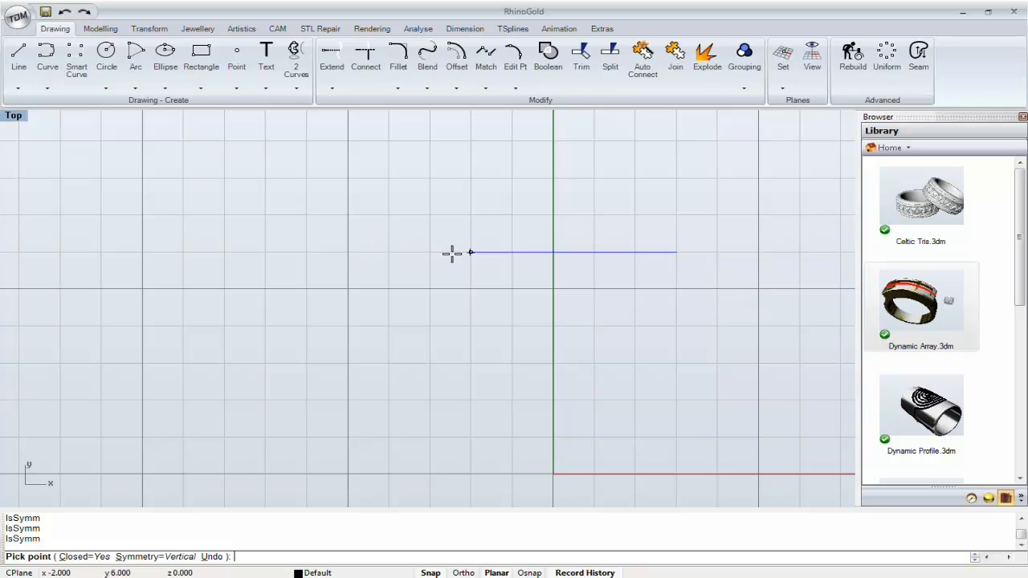
scroll(452, 251, "up", 1)
scroll(452, 252, "up", 3)
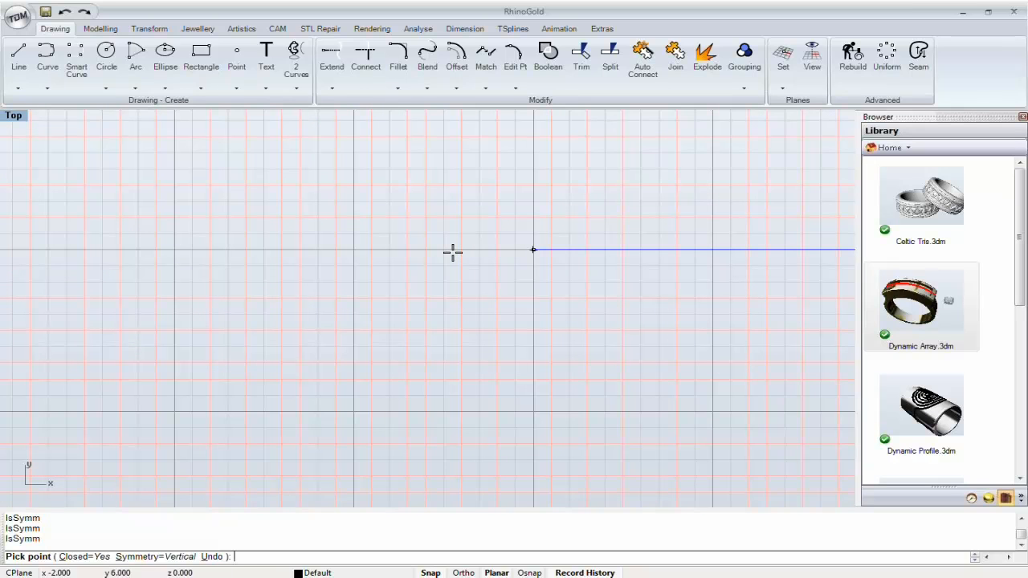
scroll(452, 251, "down", 5)
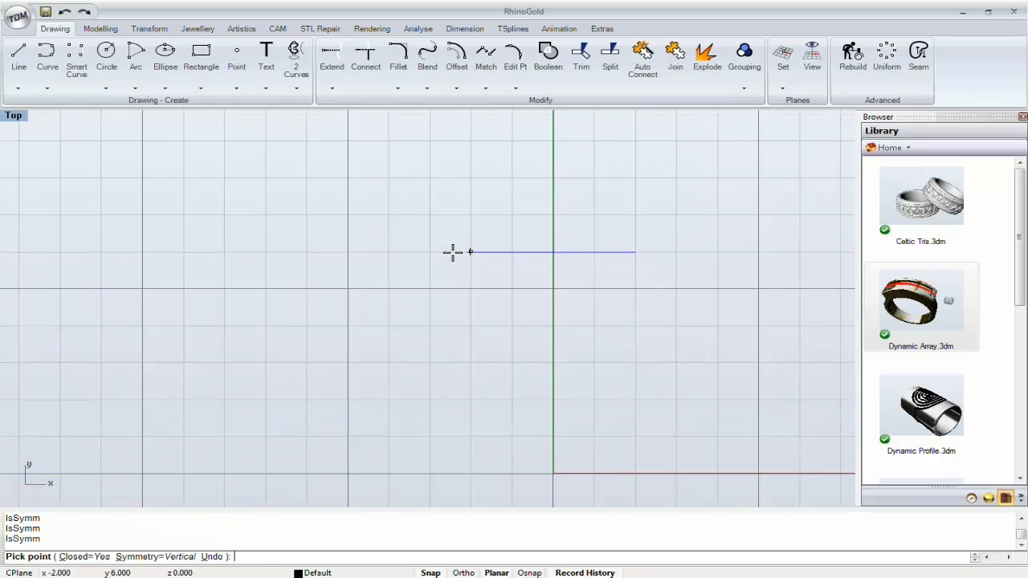
left_click(461, 292)
scroll(435, 371, "up", 2)
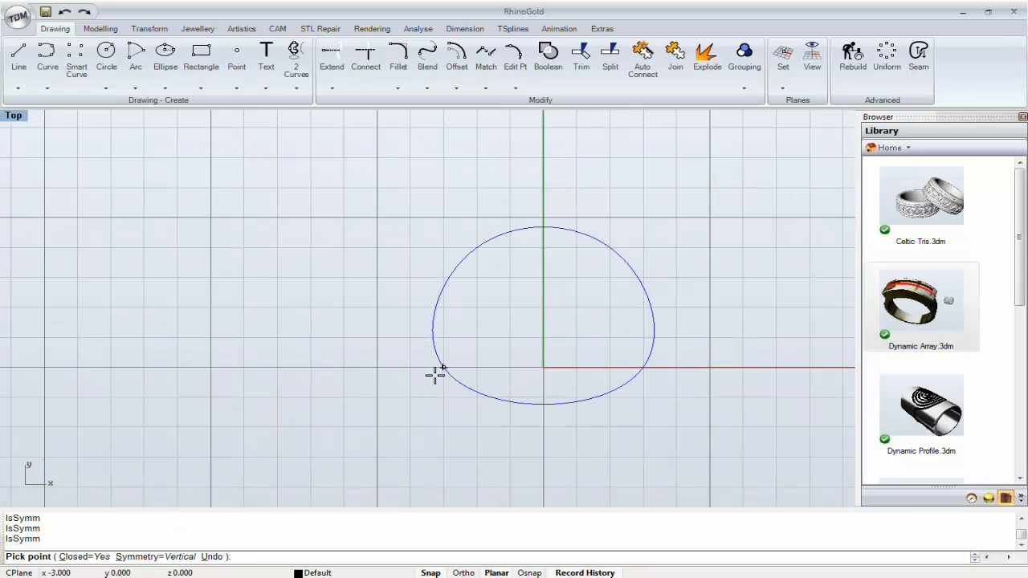
scroll(434, 371, "up", 1)
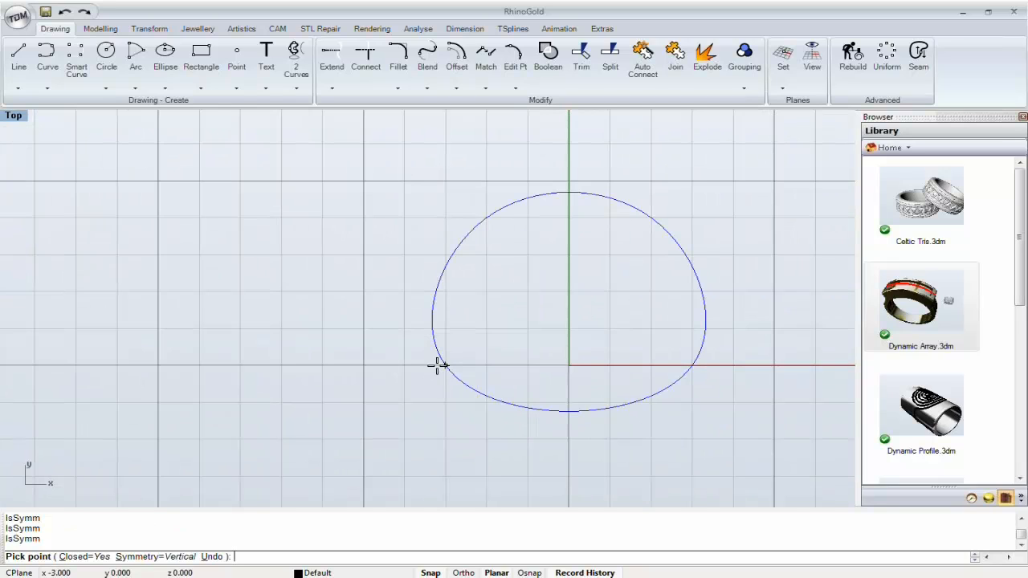
left_click(438, 365)
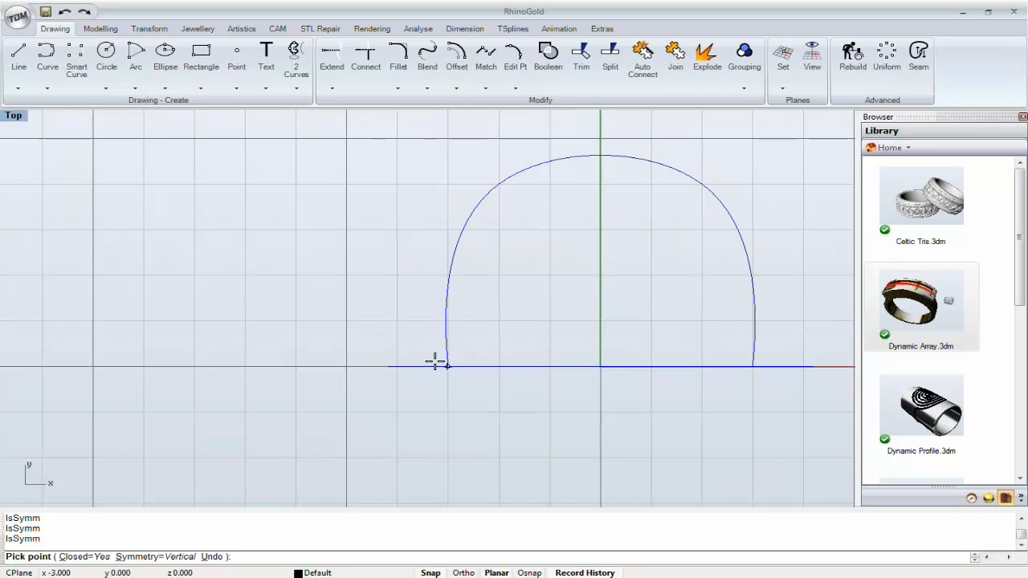
- Add the foot out to x -3.6, a curved outer side and a flat top cornering at x -2, y 6, and finish the curve
scroll(434, 361, "up", 4)
scroll(434, 362, "up", 3)
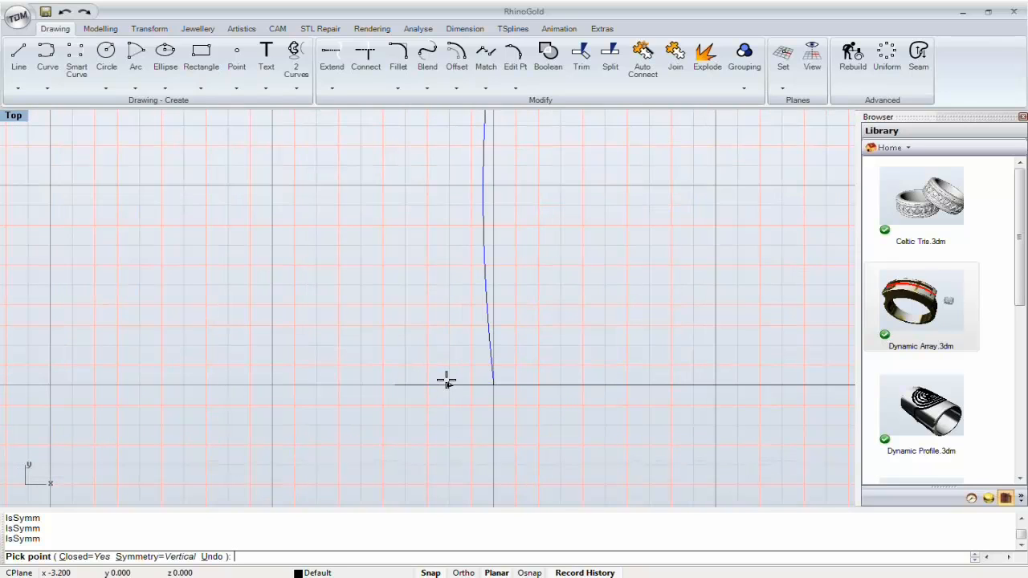
left_click(361, 384)
scroll(357, 320, "down", 6)
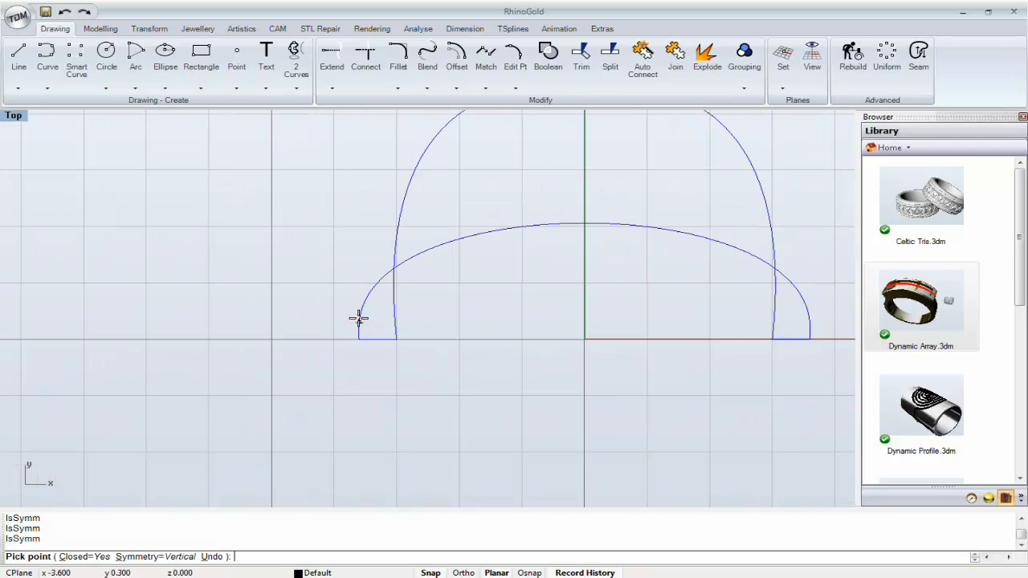
right_click_drag(366, 269, 360, 391)
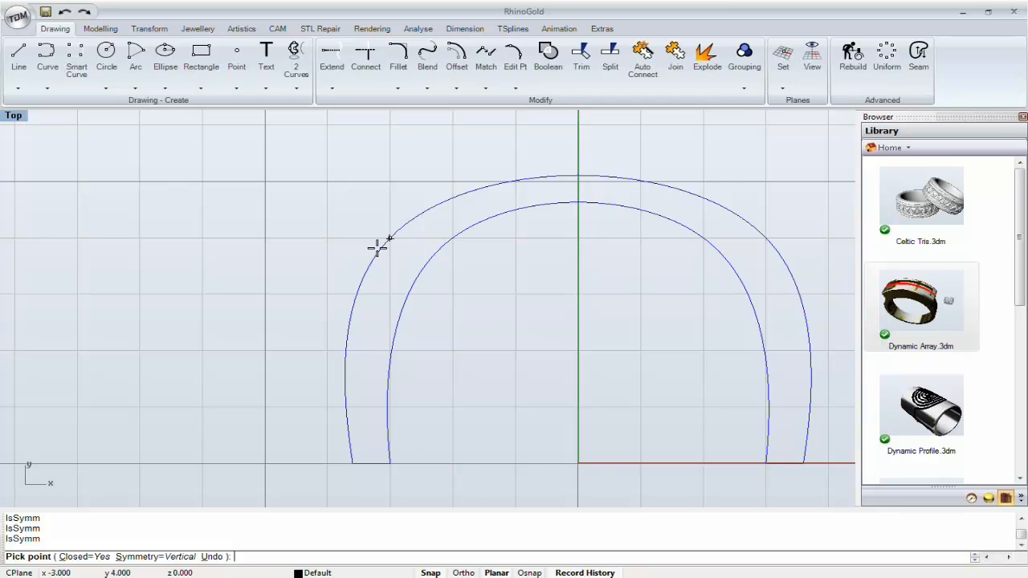
left_click(452, 147)
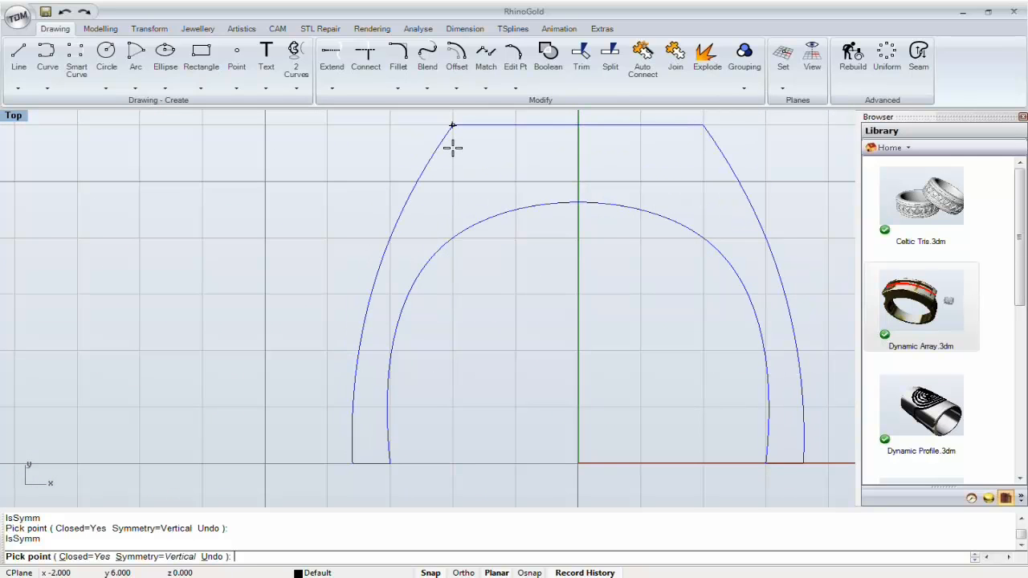
right_click(453, 147)
scroll(447, 166, "down", 4)
right_click_drag(441, 175, 329, 247)
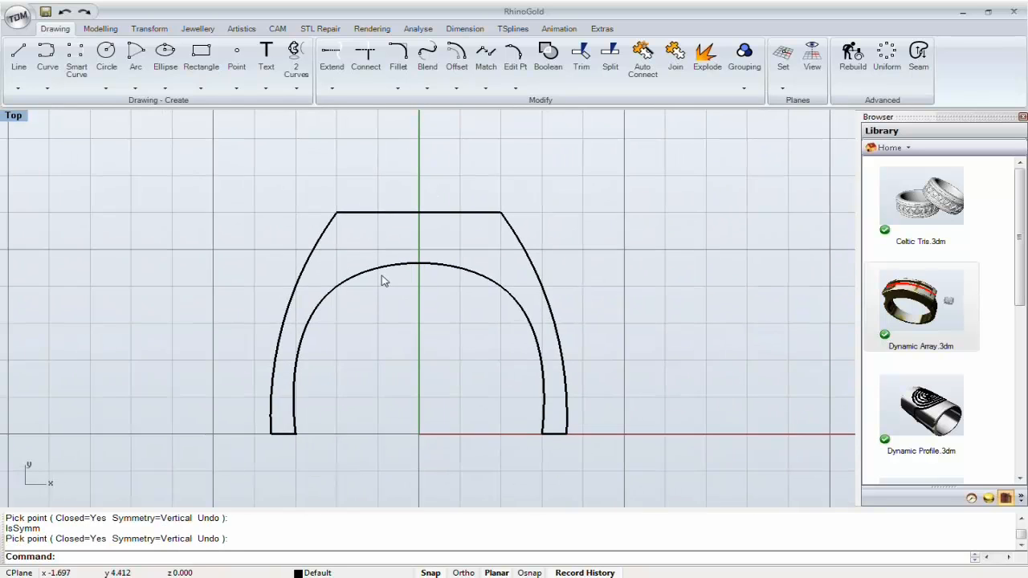
right_click_drag(383, 275, 377, 245)
scroll(327, 241, "up", 2)
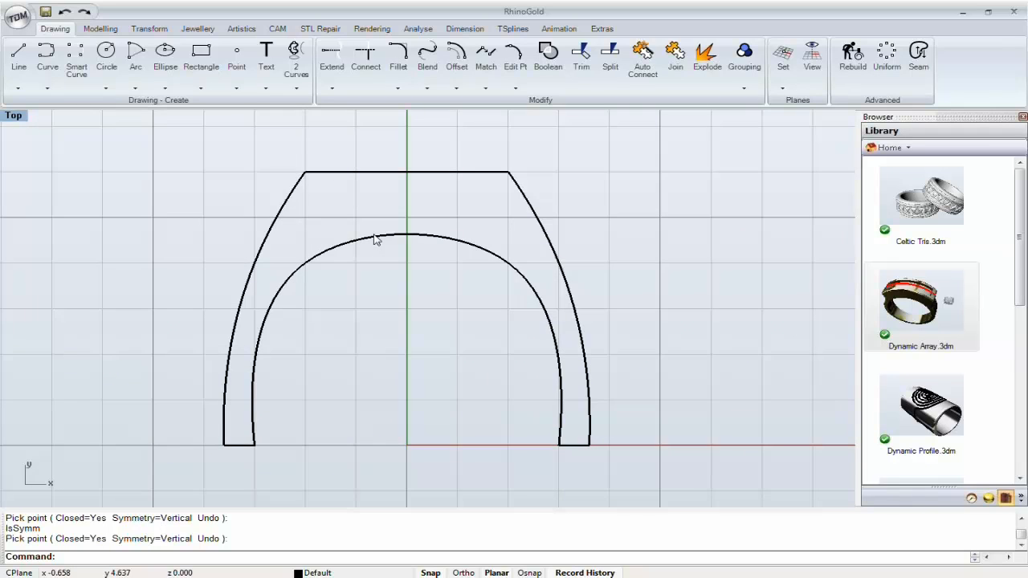
scroll(374, 238, "down", 2)
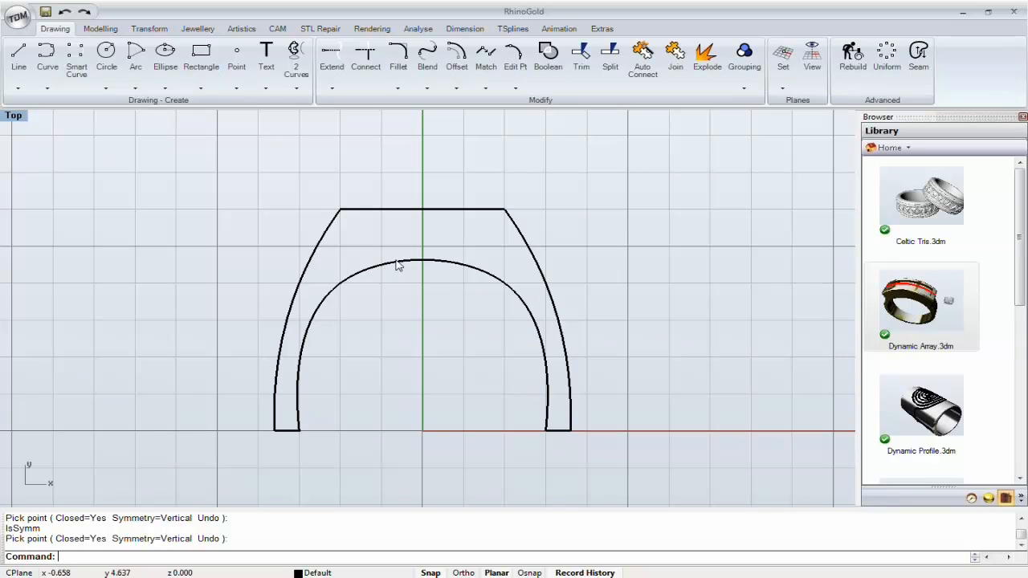
right_click_drag(399, 265, 424, 252)
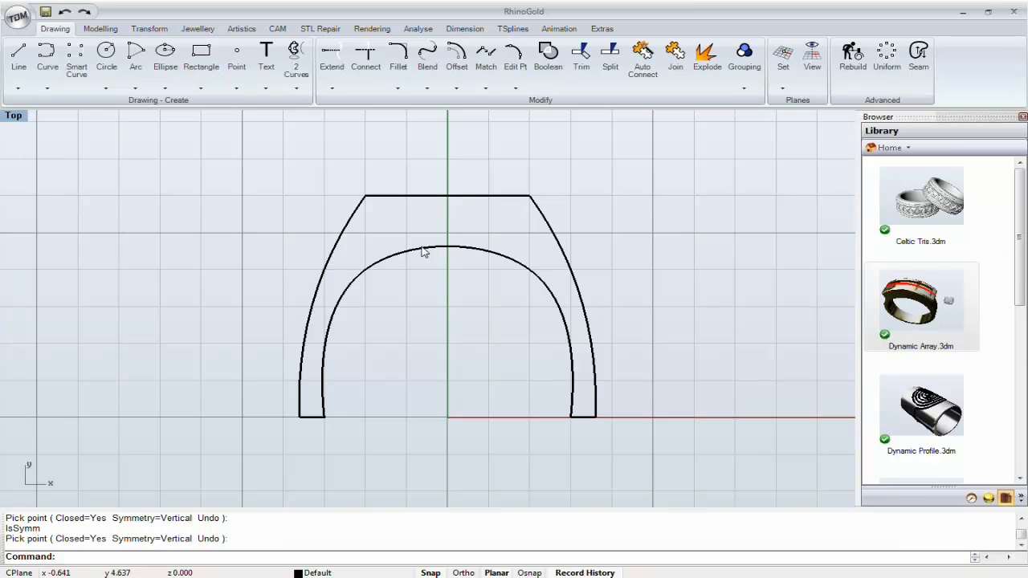
- Switch to the presentation, resume the slide show through to the Raster to Vector slide, and return to RhinoGold
key("alt+Tab")
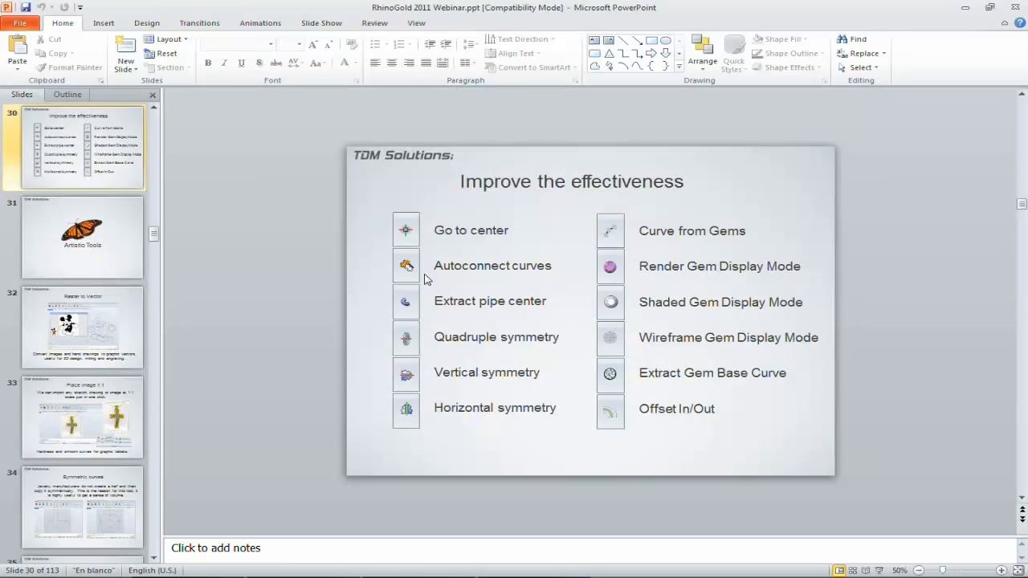
left_click(878, 570)
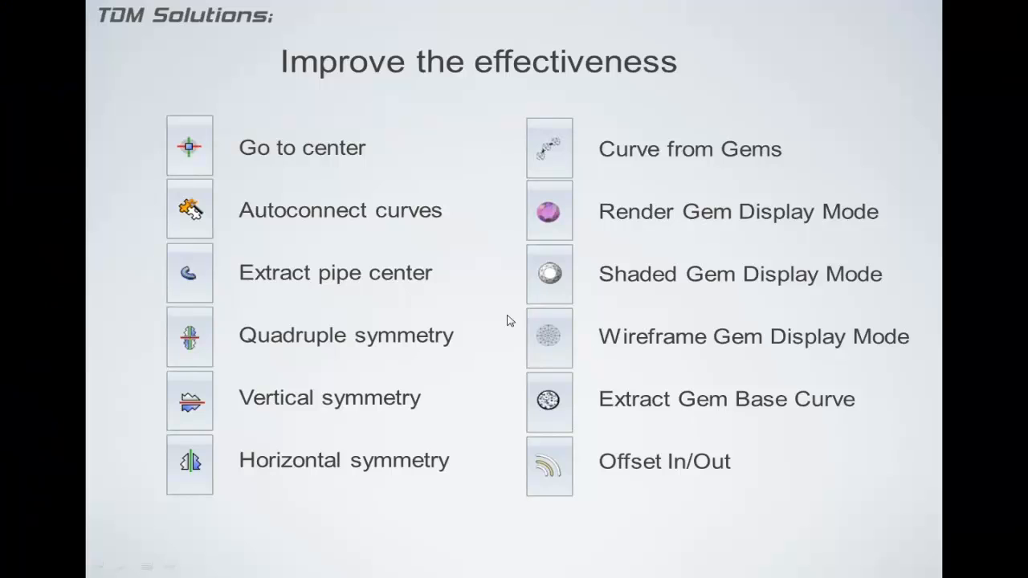
left_click(490, 295)
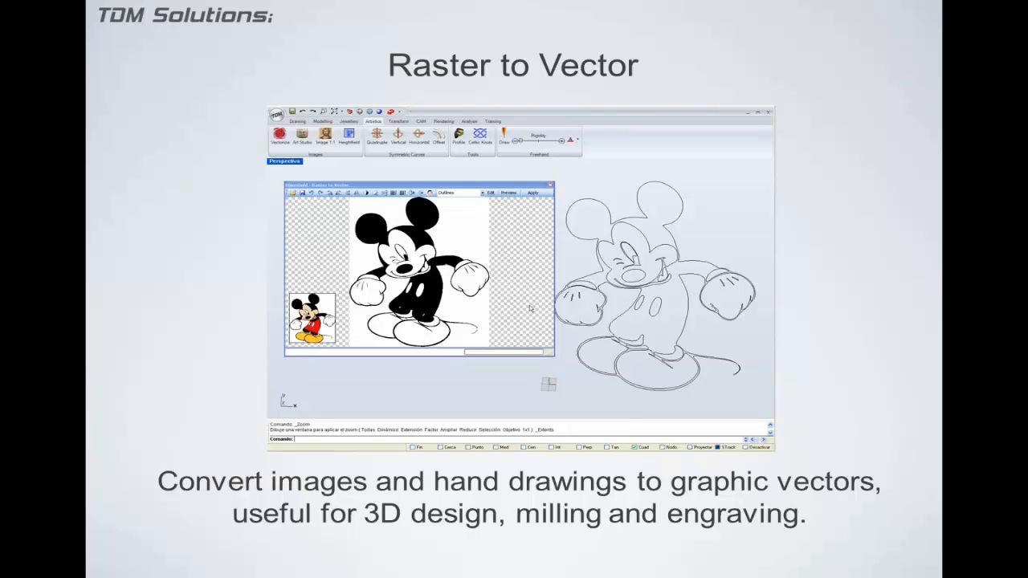
key("alt+Tab")
left_click(497, 301)
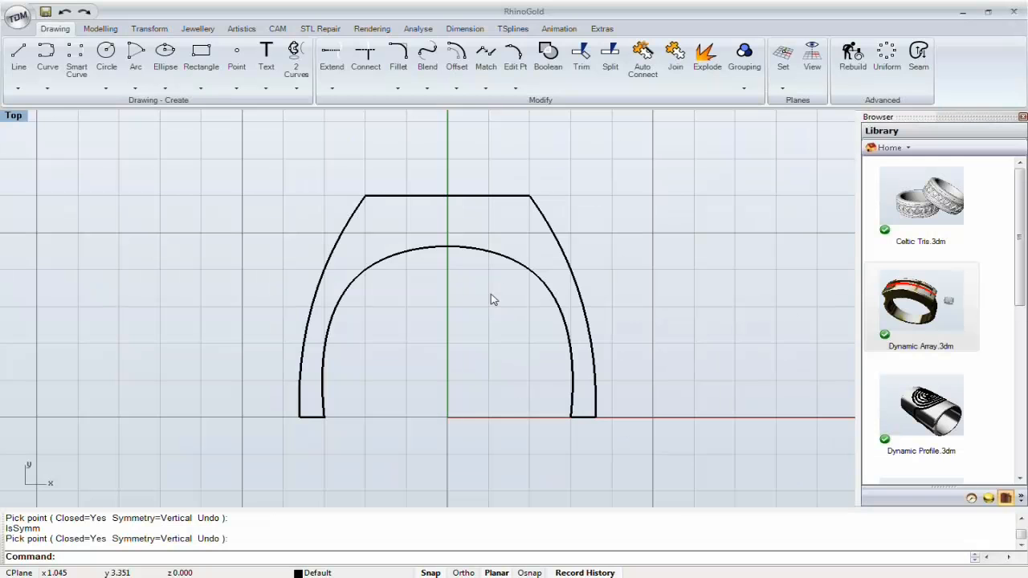
right_click(496, 268)
right_click_drag(500, 267, 472, 296)
right_click(471, 296)
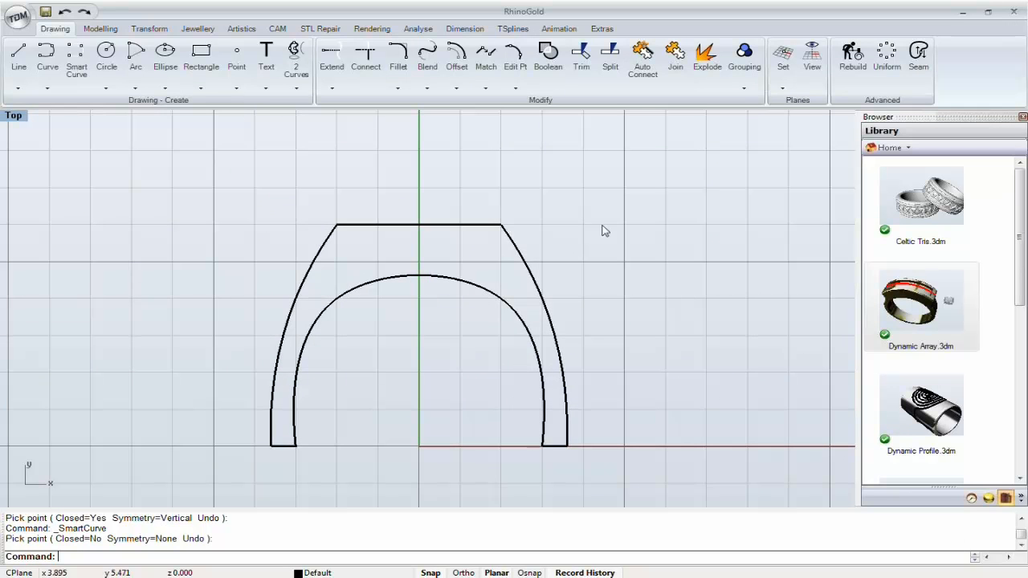
- Delete the closed ring-shaped profile curve from the Top view
left_click_drag(603, 225, 355, 377)
key("Delete")
scroll(412, 378, "down", 5)
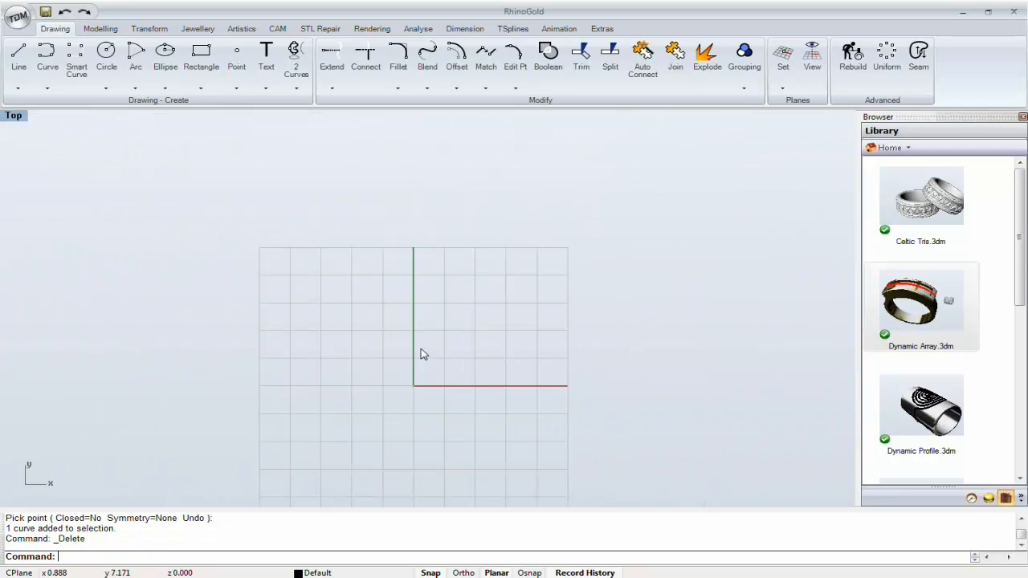
scroll(409, 337, "up", 2)
right_click_drag(404, 314, 372, 344)
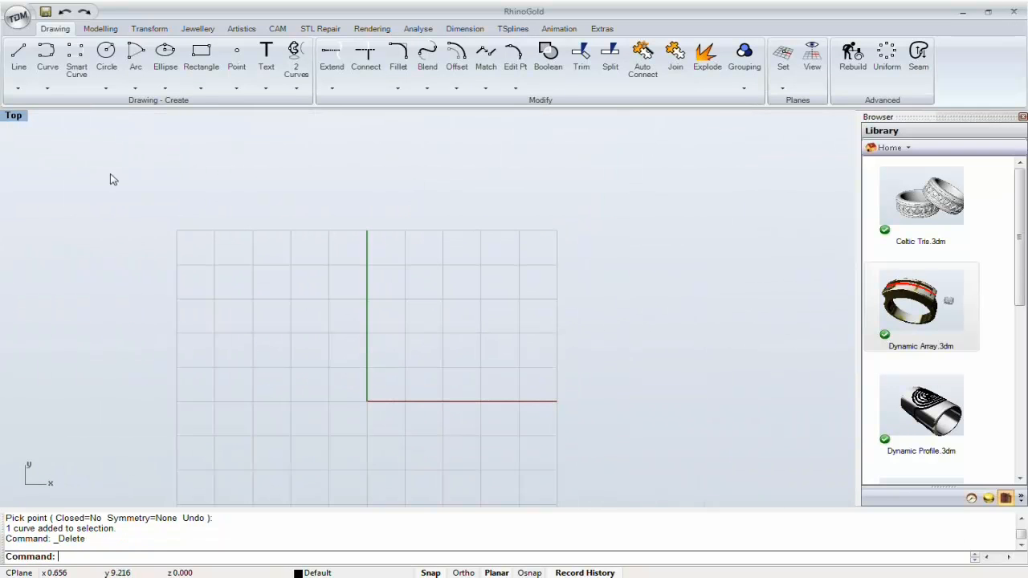
- Start Raster to Vector and load the image _06.bmp from the Pictures library
left_click(234, 29)
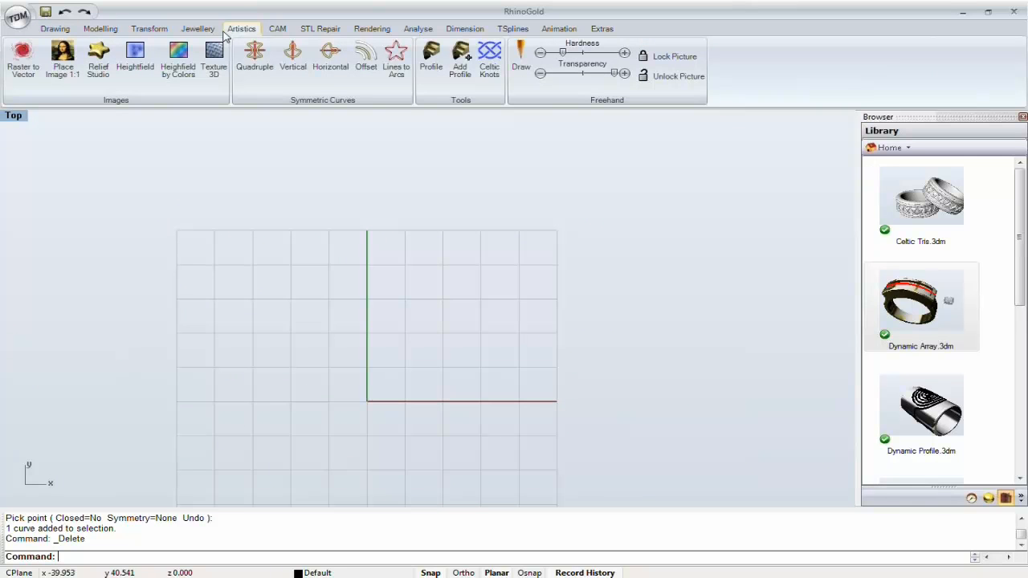
left_click(21, 64)
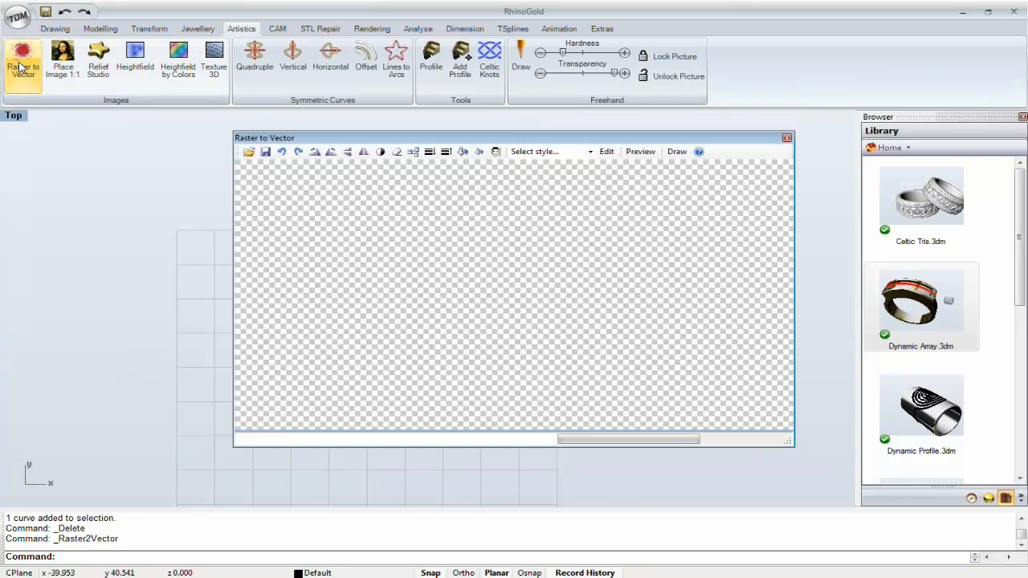
left_click(249, 152)
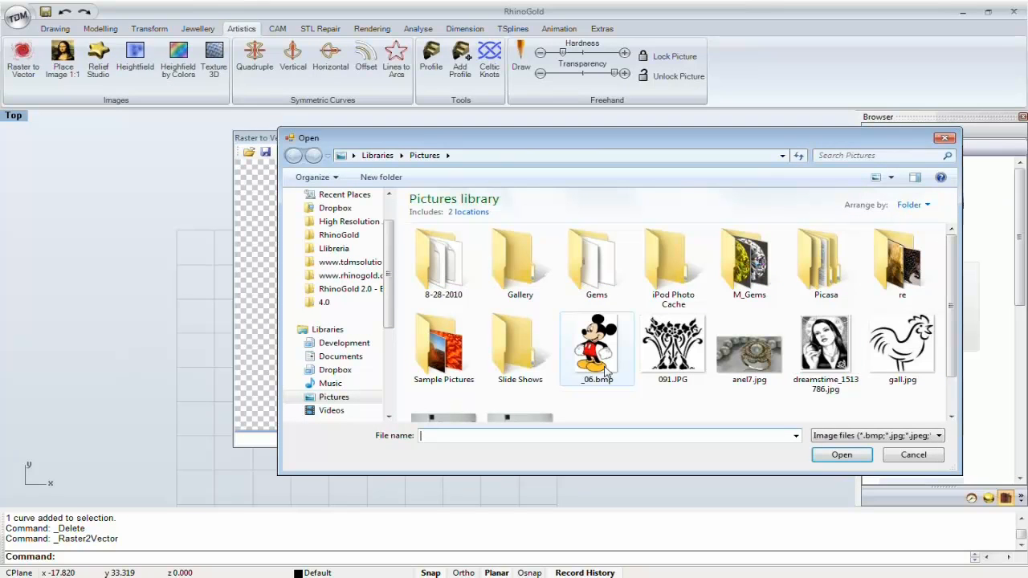
left_click(606, 367)
double_click(606, 366)
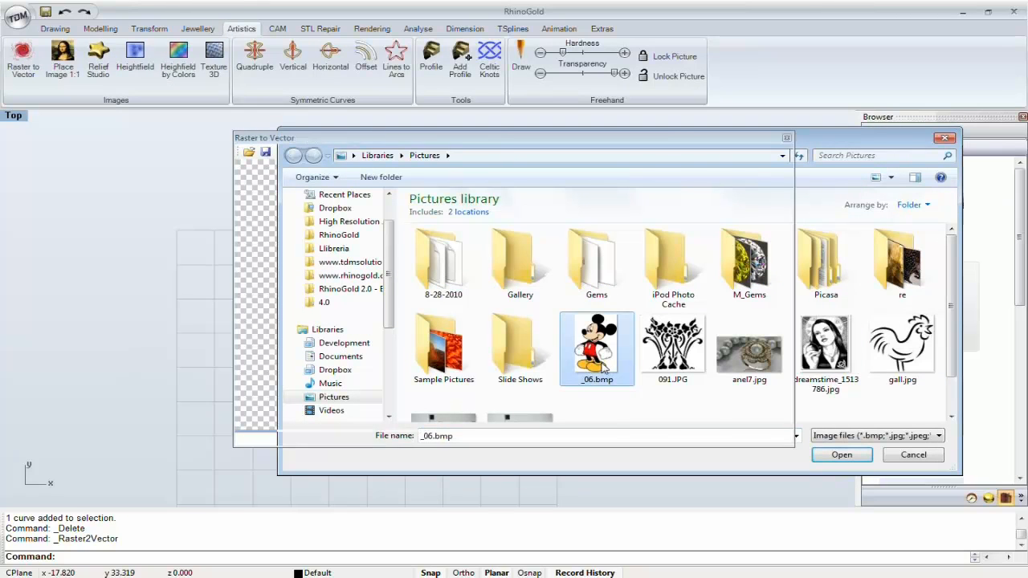
left_click_drag(567, 139, 522, 147)
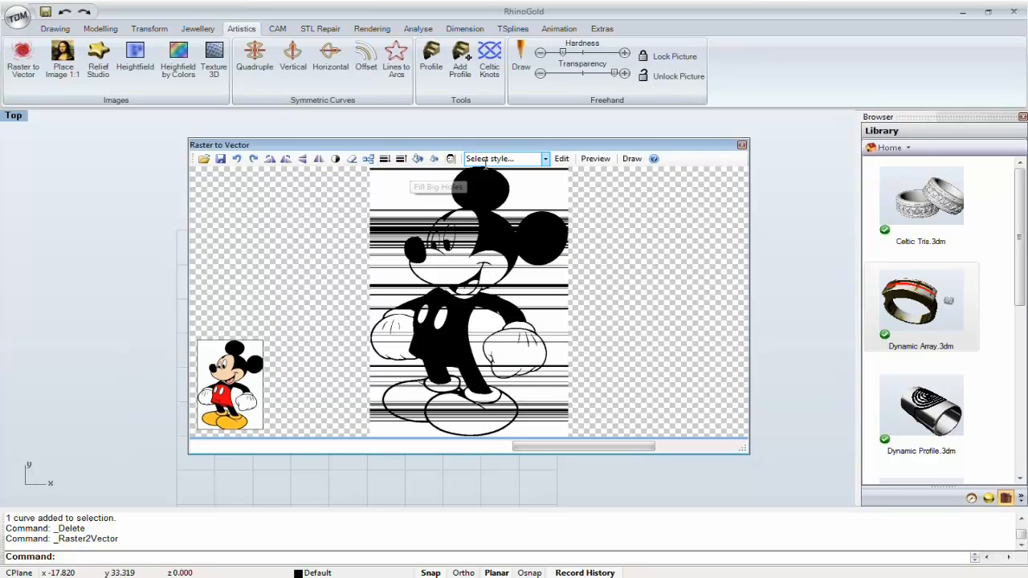
- Set the vectorizing style to Outlines, preview the Mickey Mouse curves, and draw them into the model
left_click(544, 159)
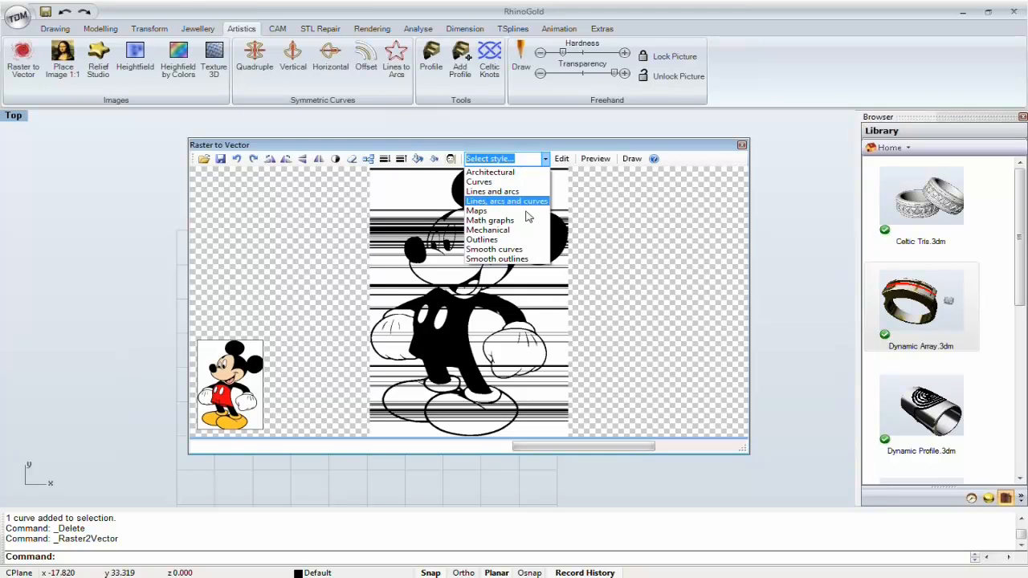
left_click(521, 241)
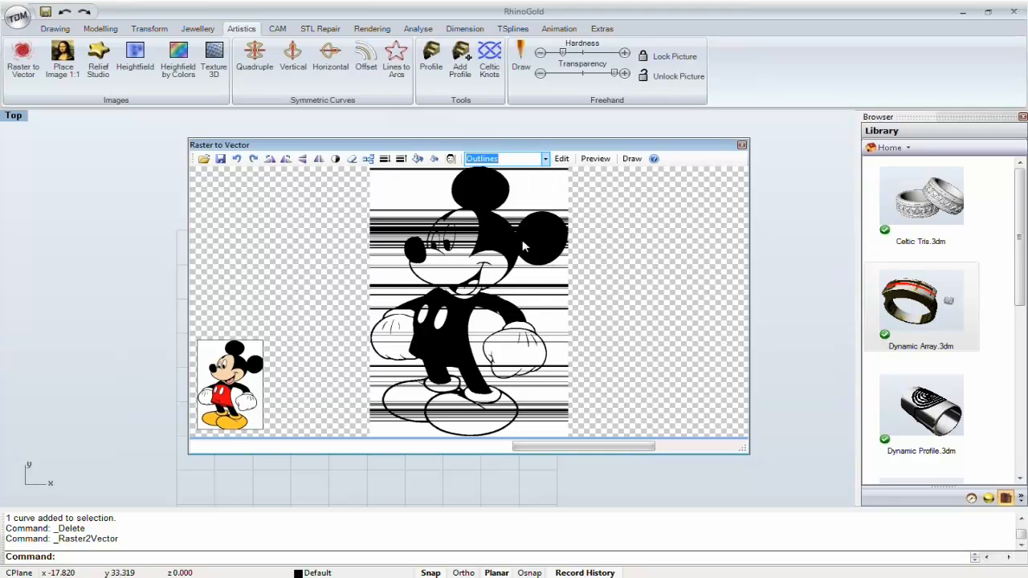
left_click_drag(533, 150, 622, 170)
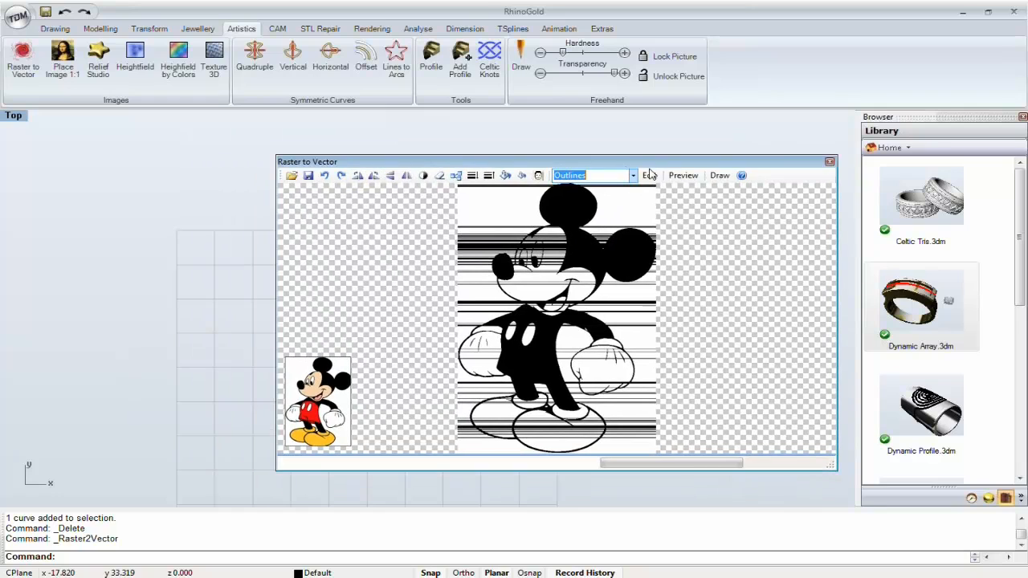
left_click(683, 175)
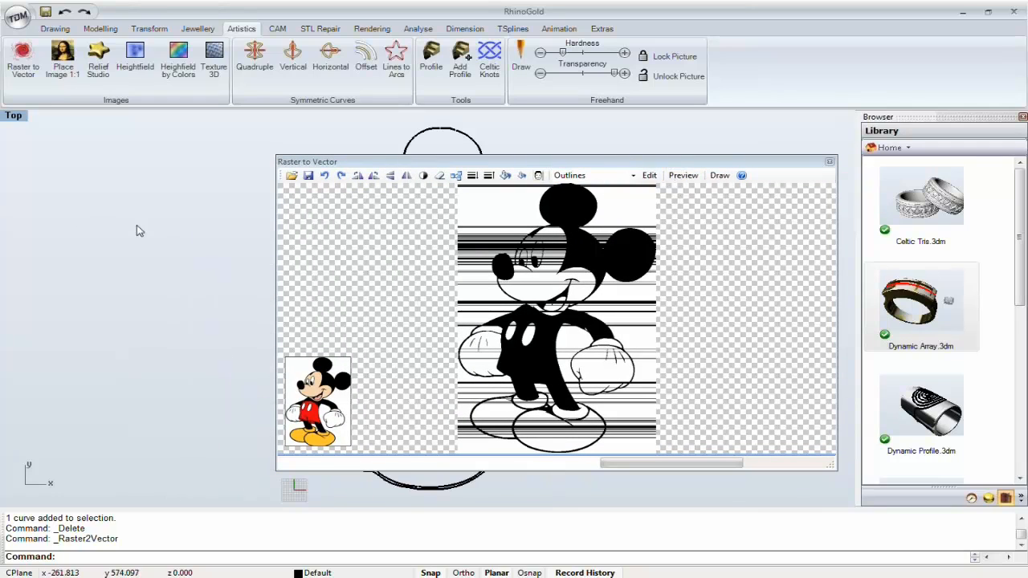
mouse_move(208, 294)
right_mouse_down()
mouse_move(193, 294)
mouse_move(209, 301)
right_mouse_up()
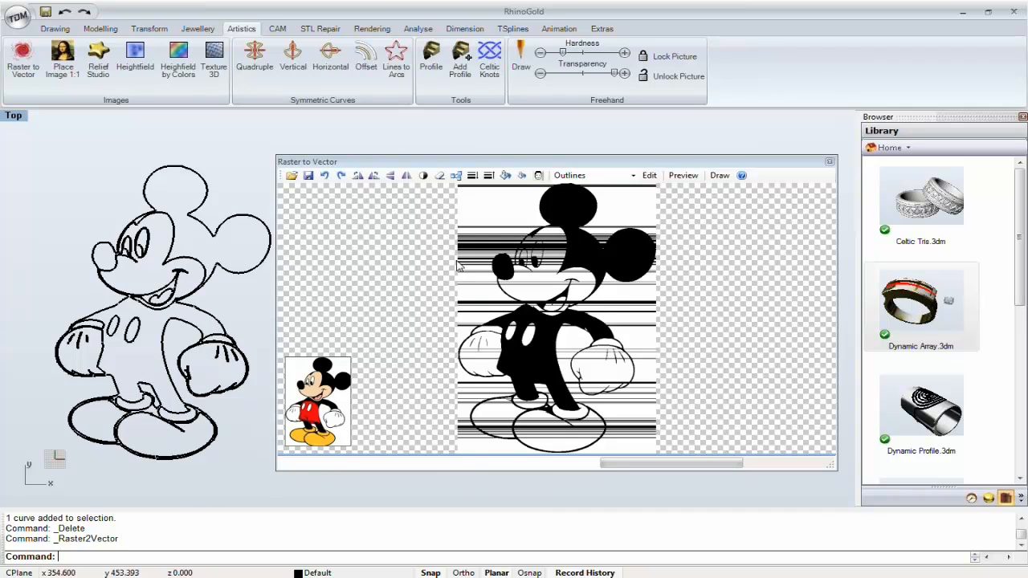
left_click(720, 176)
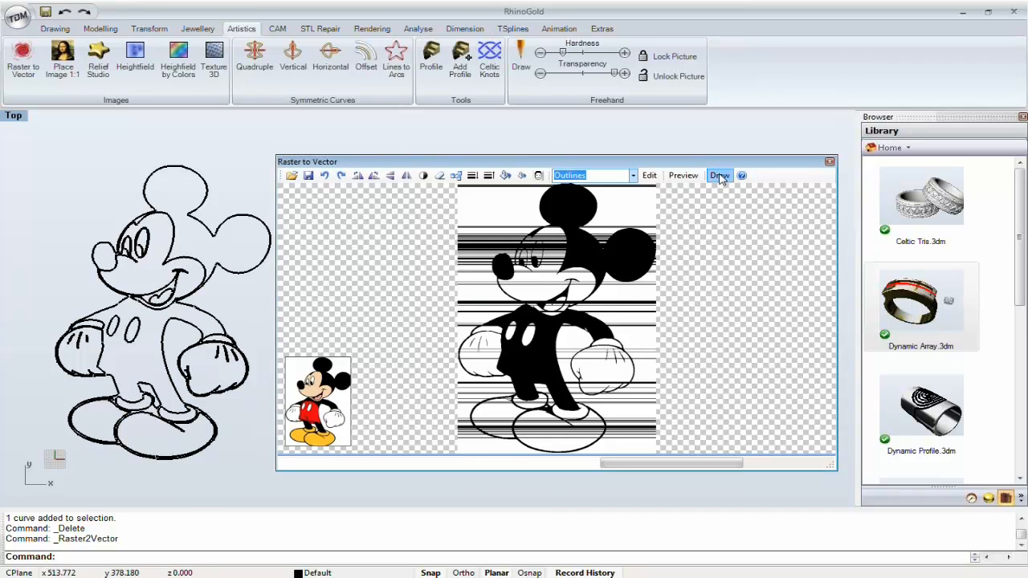
right_click_drag(230, 321, 359, 319)
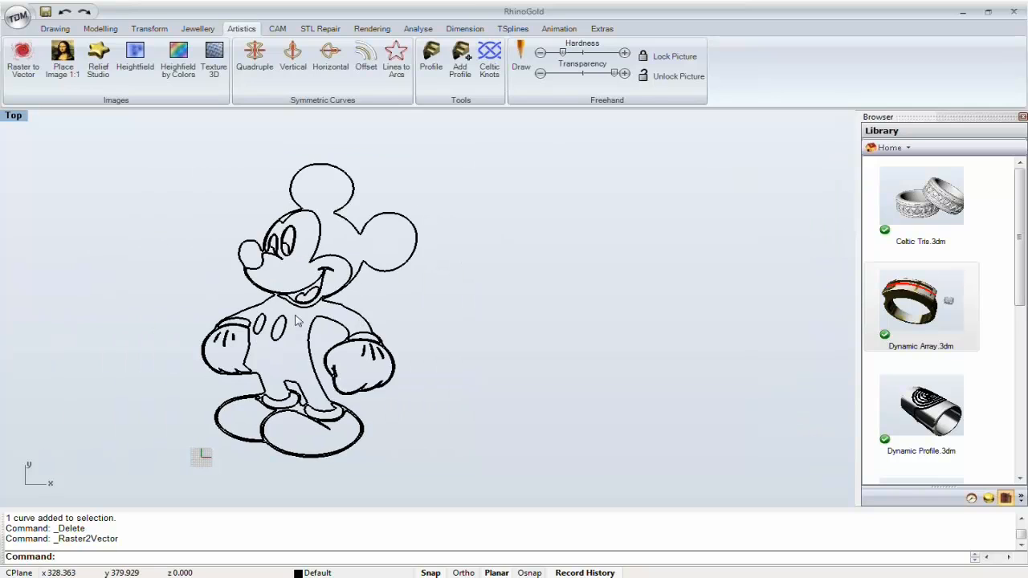
- Select all the Mickey Mouse curves and scale them down proportionally to a tiny size with the Gumball Transformer
scroll(345, 289, "up", 3)
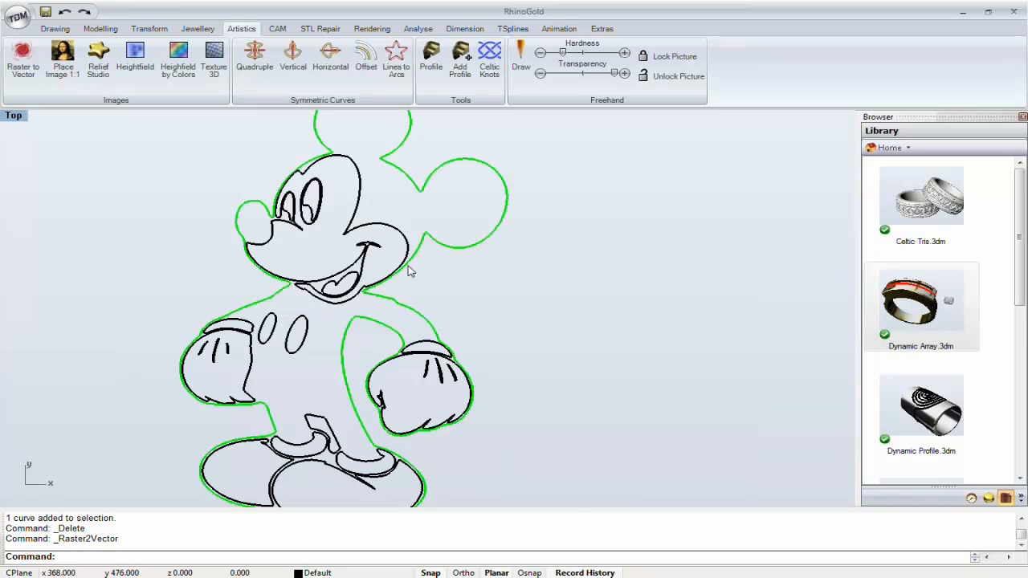
scroll(408, 272, "down", 3)
right_click_drag(481, 305, 415, 318)
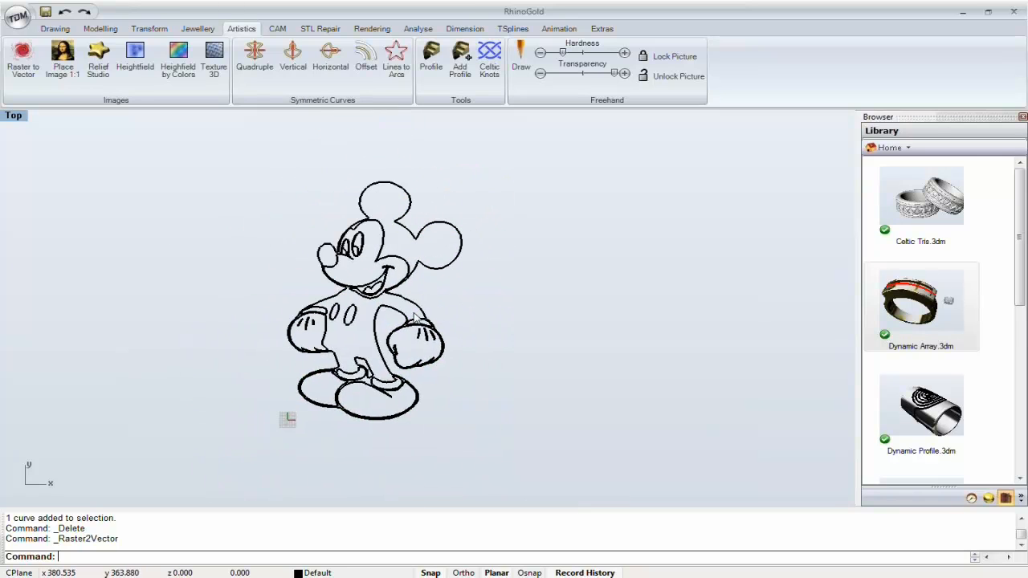
left_click_drag(522, 169, 243, 440)
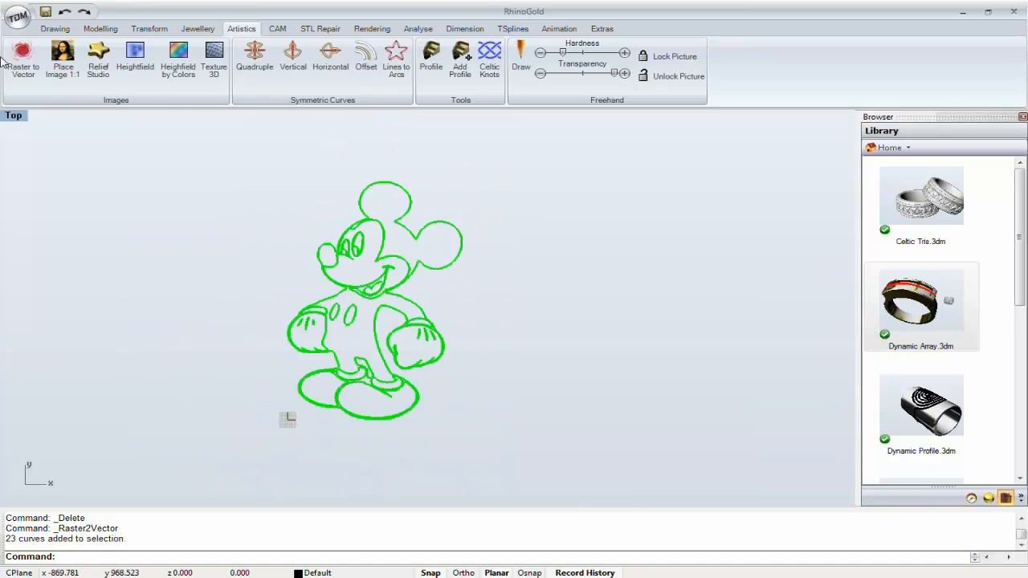
left_click(145, 29)
left_click(274, 60)
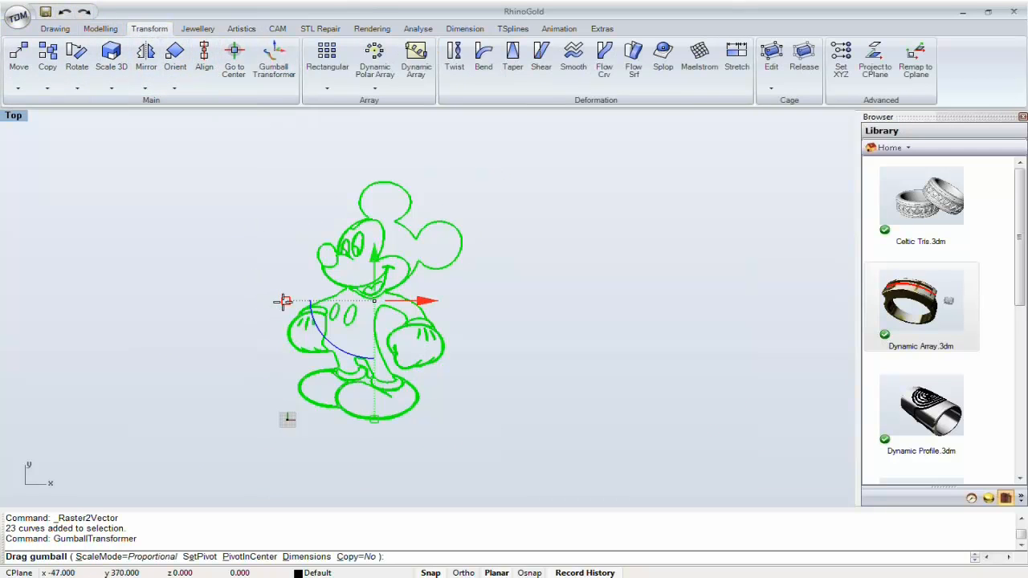
left_click_drag(283, 302, 375, 302)
key("Return")
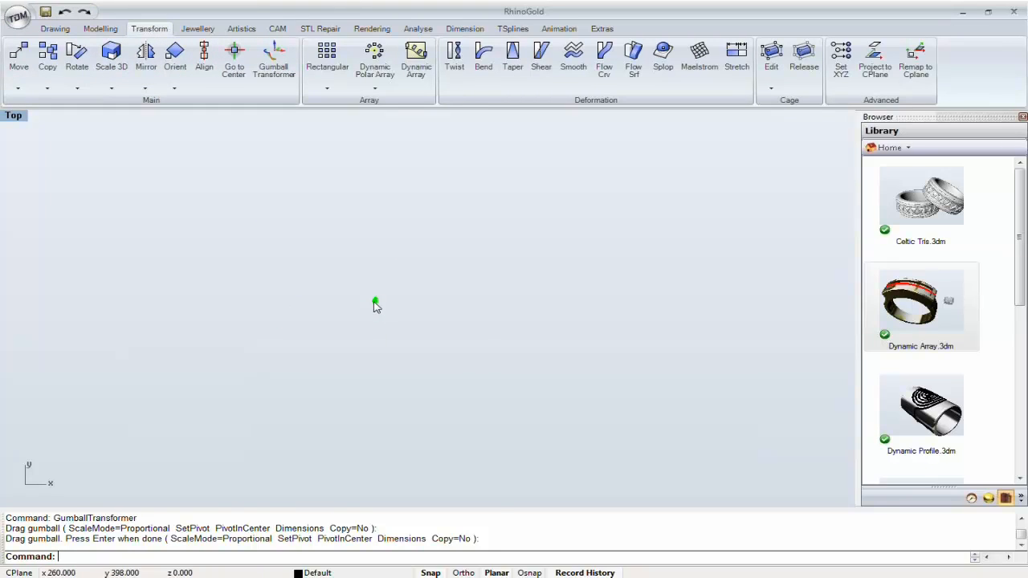
- Move the selected Mickey Mouse curves to the origin with Go to Center and clear the selection
key("F4")
right_click_drag(279, 419, 462, 214)
scroll(395, 306, "up", 4)
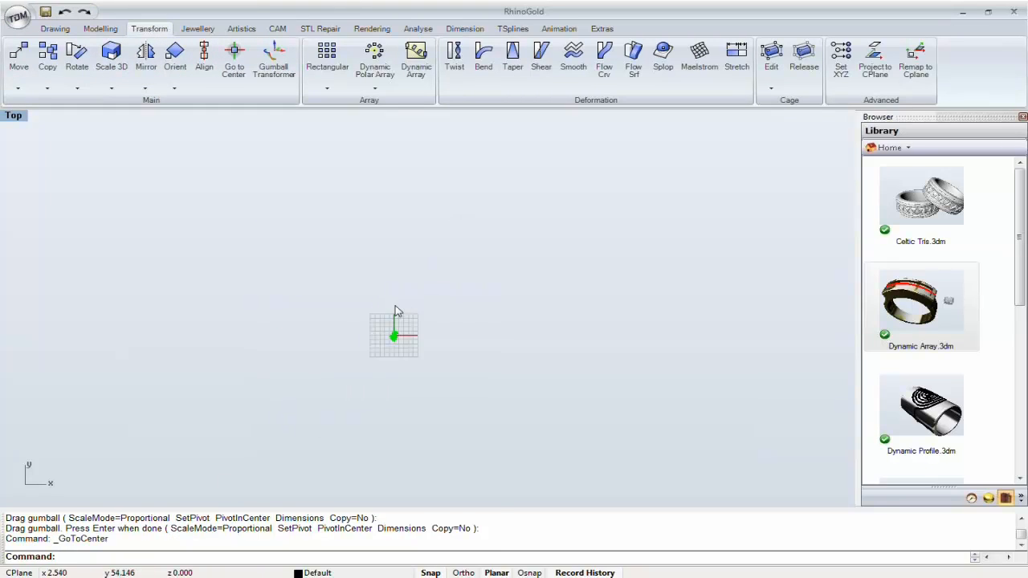
scroll(395, 311, "up", 10)
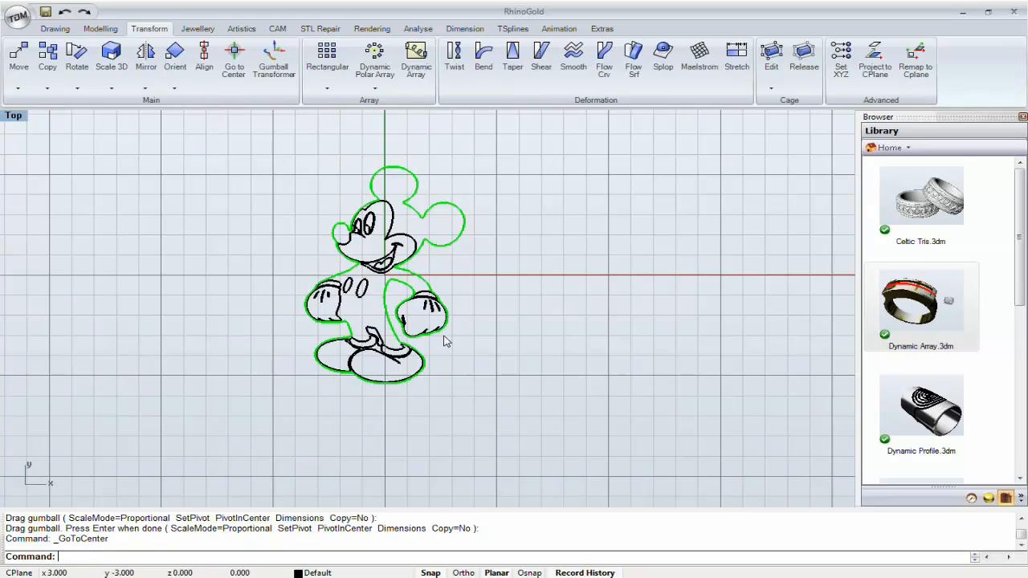
scroll(445, 341, "down", 6)
key("Escape")
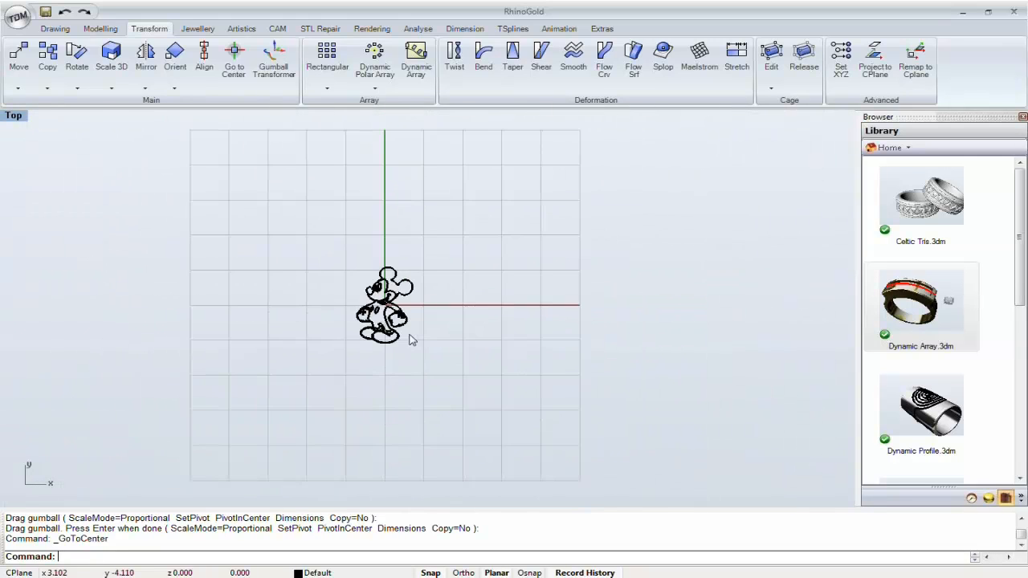
- Enlarge the Mickey Mouse curves proportionally with the Gumball Transformer, placing the horizontal scale handle at x -10
scroll(410, 340, "up", 2)
left_click(273, 61)
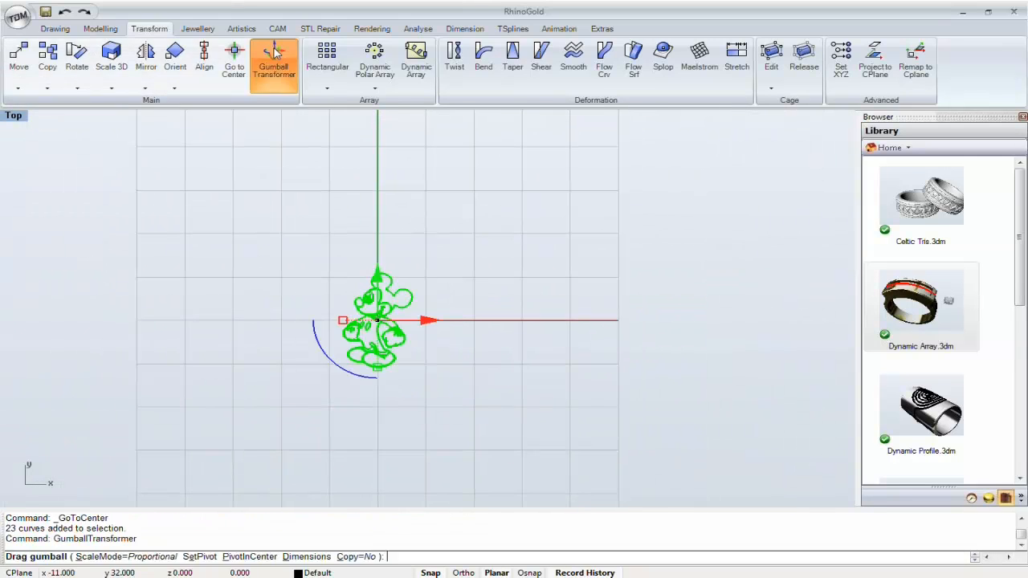
left_click_drag(335, 319, 282, 319)
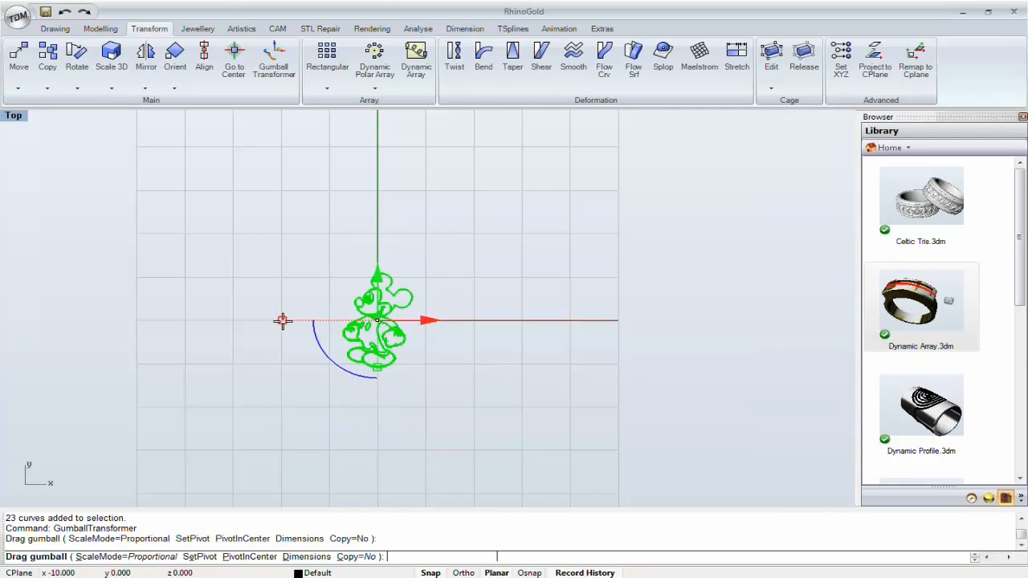
key("Return")
scroll(259, 298, "down", 3)
scroll(257, 292, "up", 3)
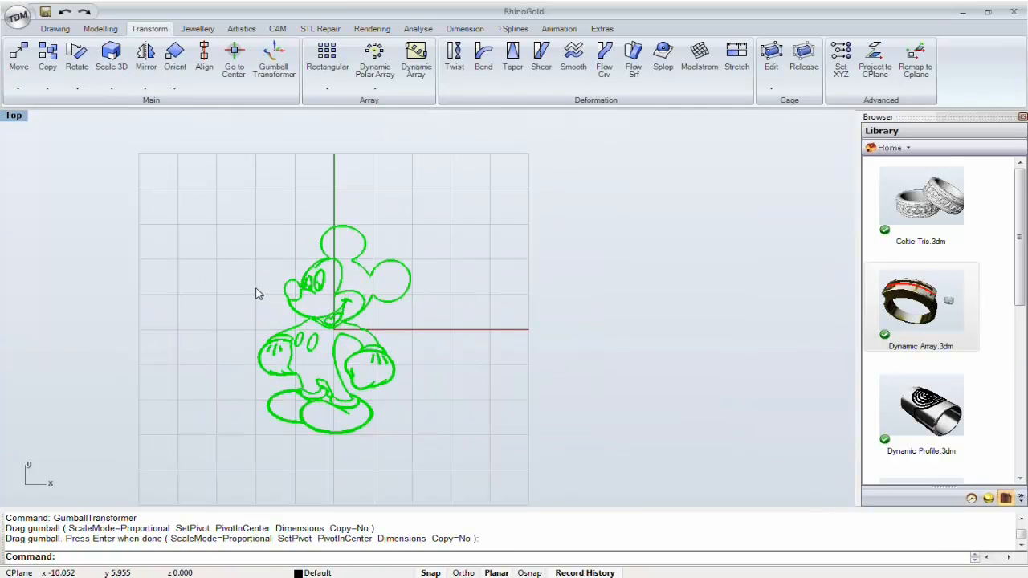
scroll(324, 259, "down", 1)
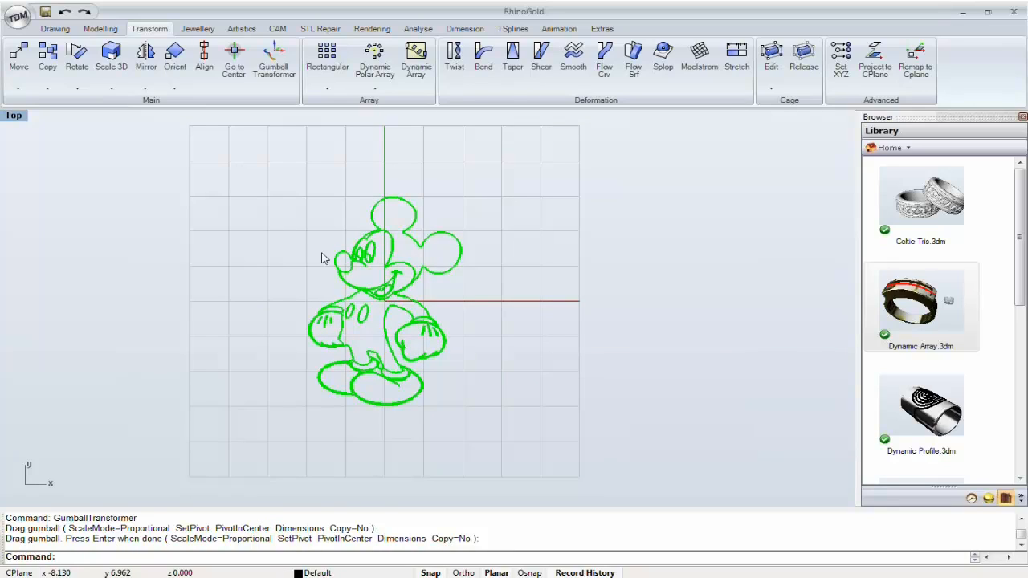
right_click_drag(345, 258, 281, 258)
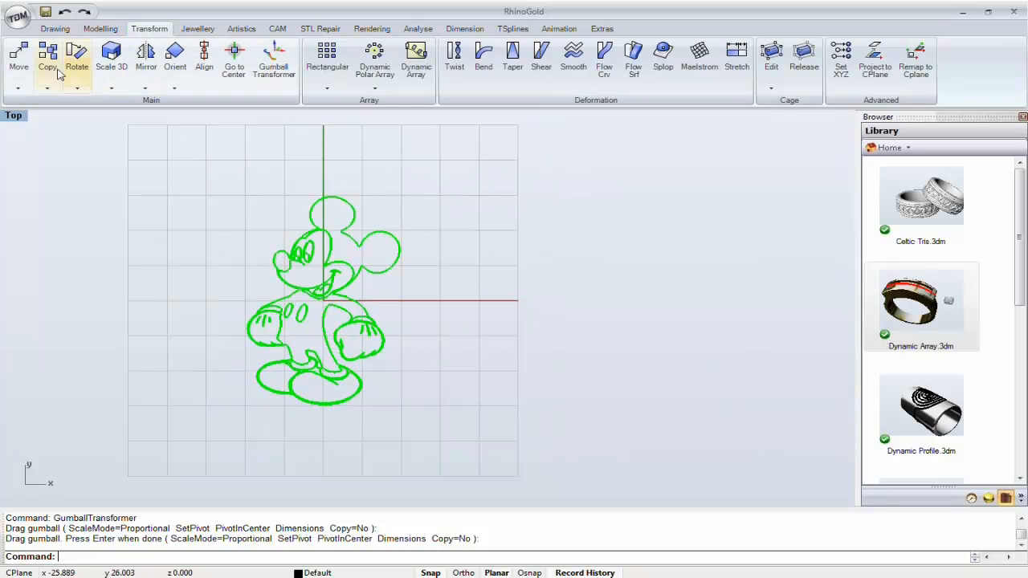
- In a maximized Perspective view, extrude the Mickey Mouse curves about 1 mm to both sides with capped ends
double_click(14, 116)
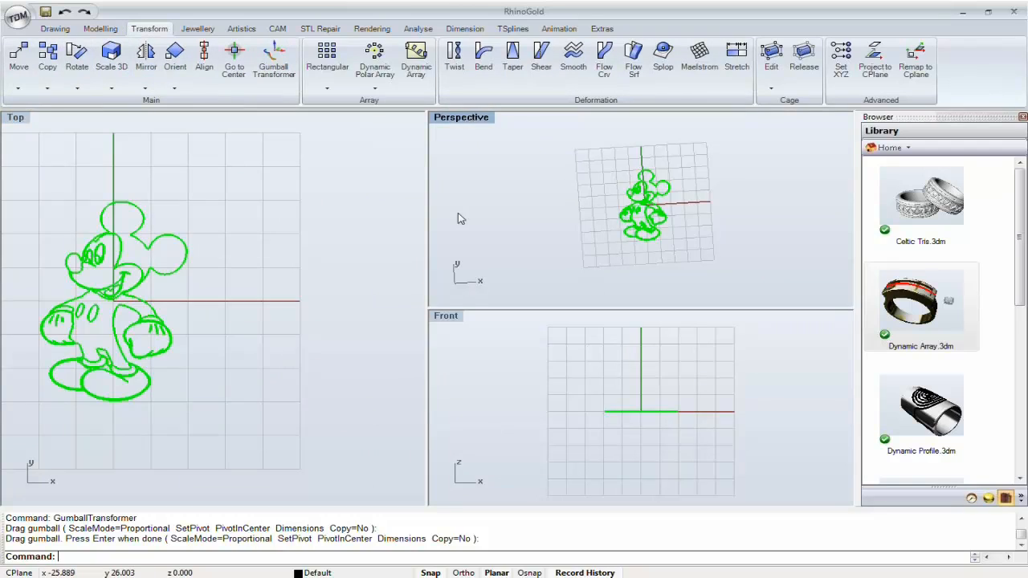
key("ctrl+m")
right_click_drag(438, 307, 437, 337)
scroll(378, 305, "up", 3)
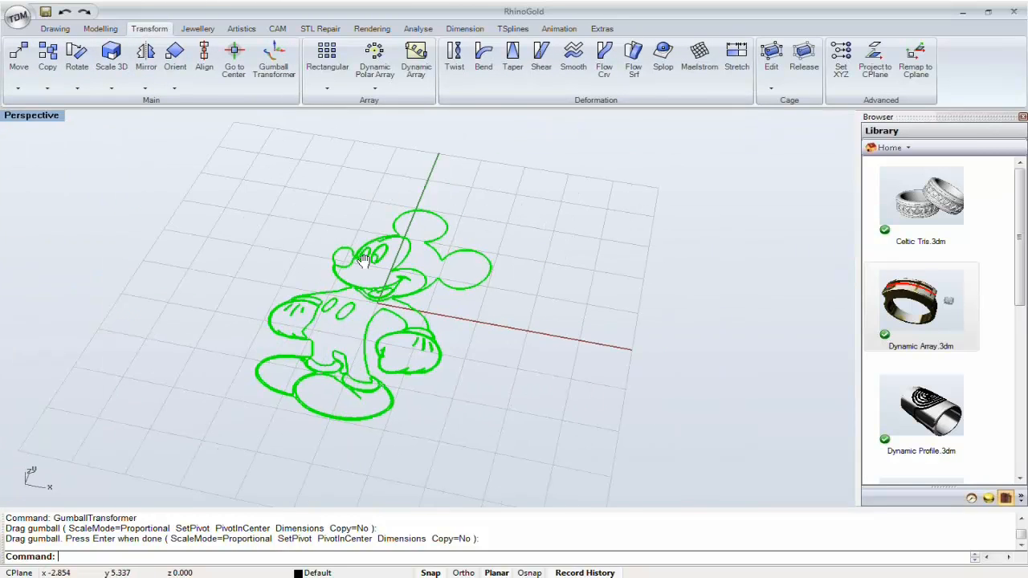
left_click(101, 29)
left_click(215, 85)
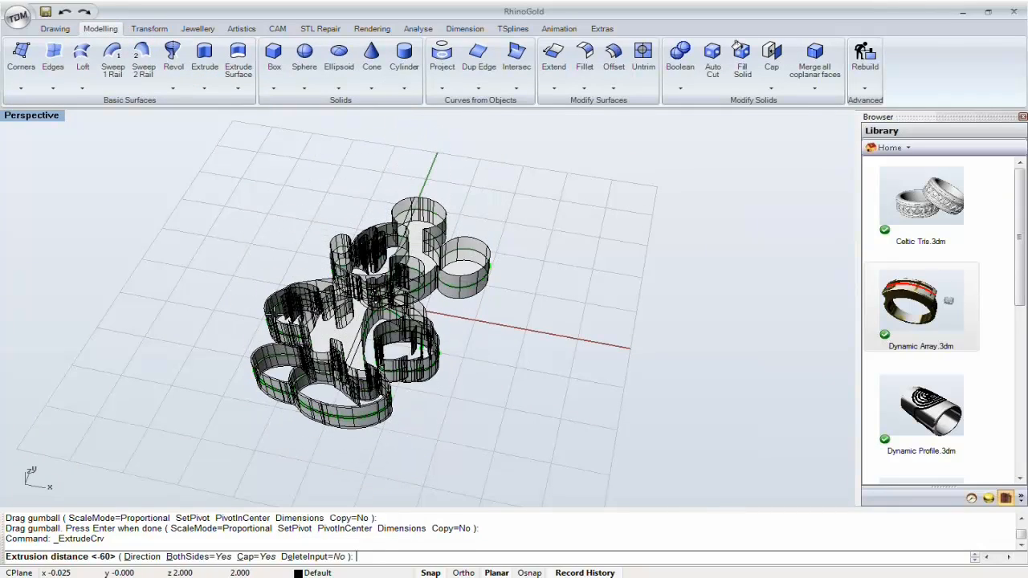
left_click(275, 320)
key("Return")
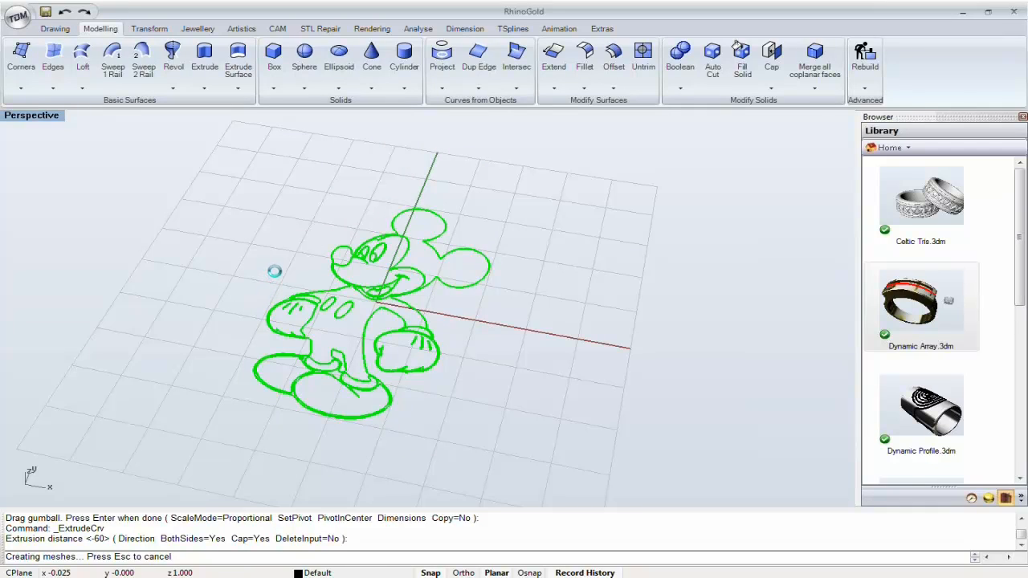
left_click(274, 272)
- Select the extruded figure together with its curves and move it beside the grid along the positive x axis
right_click_drag(282, 273, 363, 279)
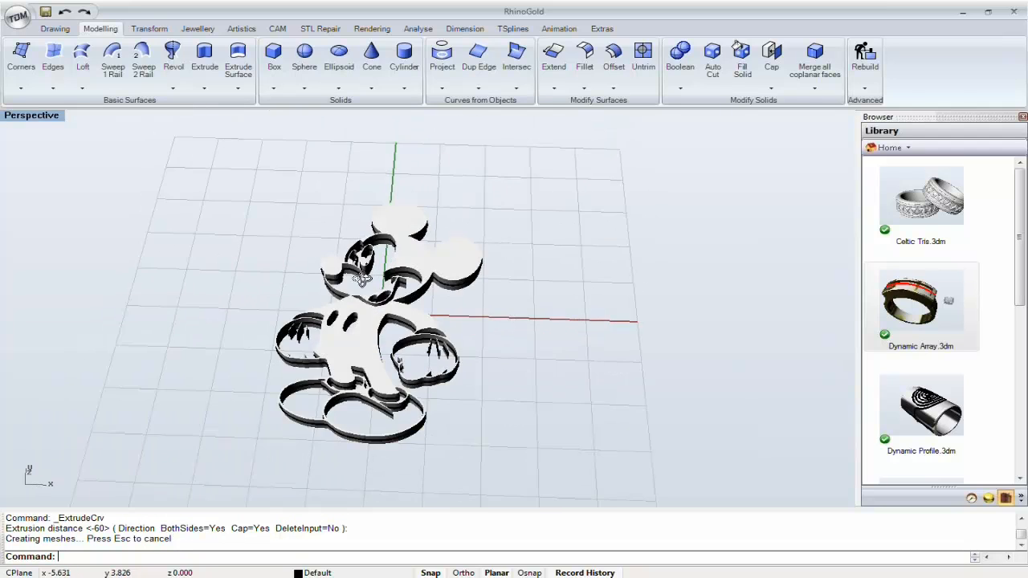
scroll(362, 279, "down", 3)
left_click_drag(225, 195, 633, 491)
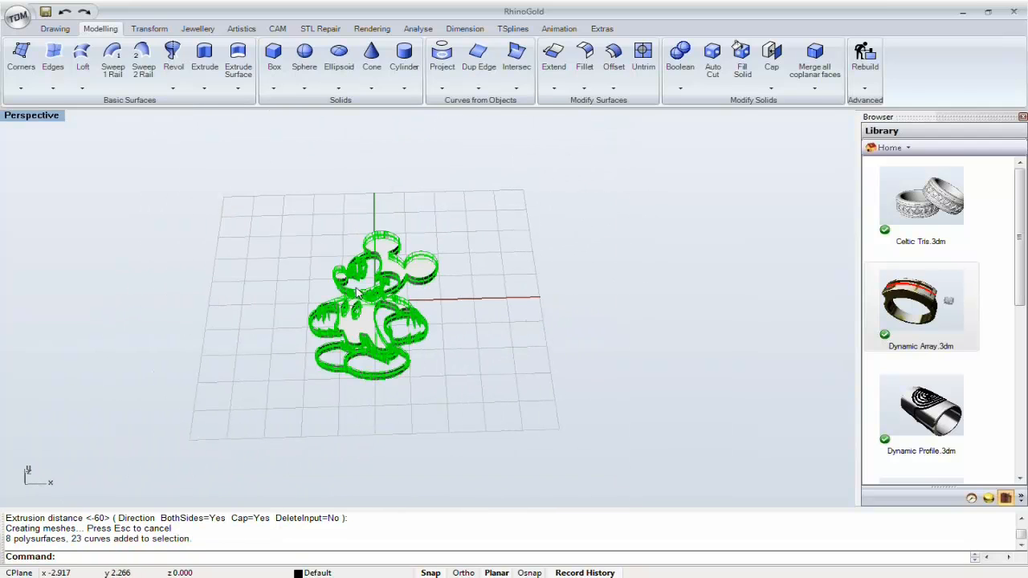
left_click_drag(359, 293, 652, 281)
left_click(501, 330)
- Show the hidden ring on the grid next to the extruded figure
right_click_drag(501, 330, 438, 326)
middle_click(434, 306)
left_click(482, 281)
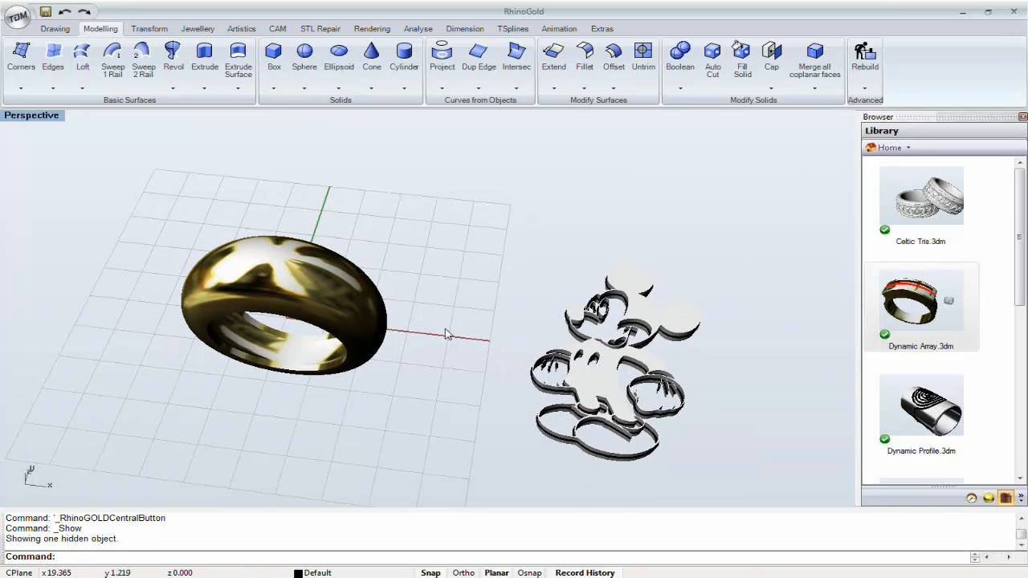
- Select the whole Mickey Mouse figure and start a Splop with a reference sphere centred on it that encloses the entire figure
left_click_drag(504, 220, 827, 502)
left_click(149, 28)
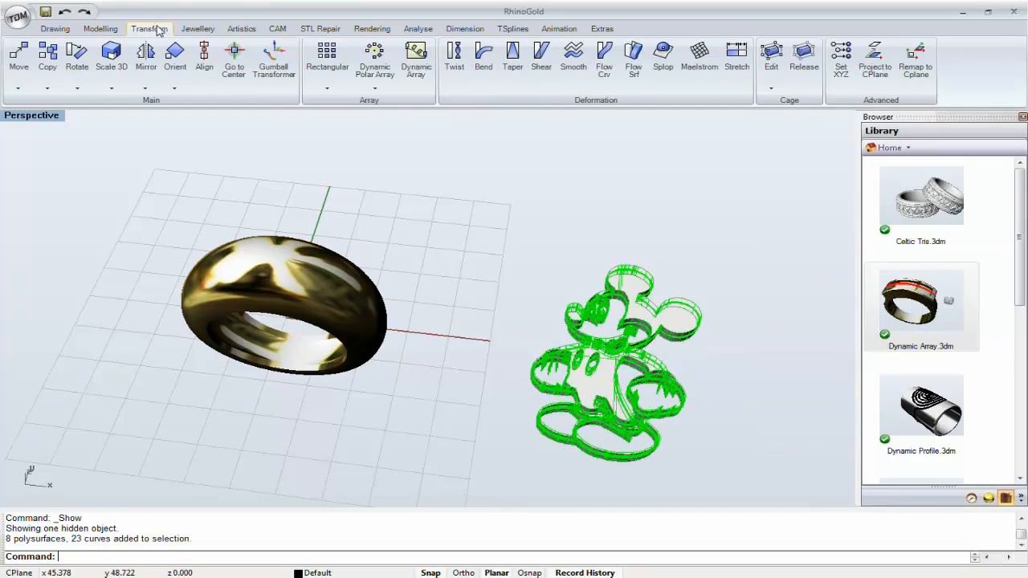
left_click(669, 80)
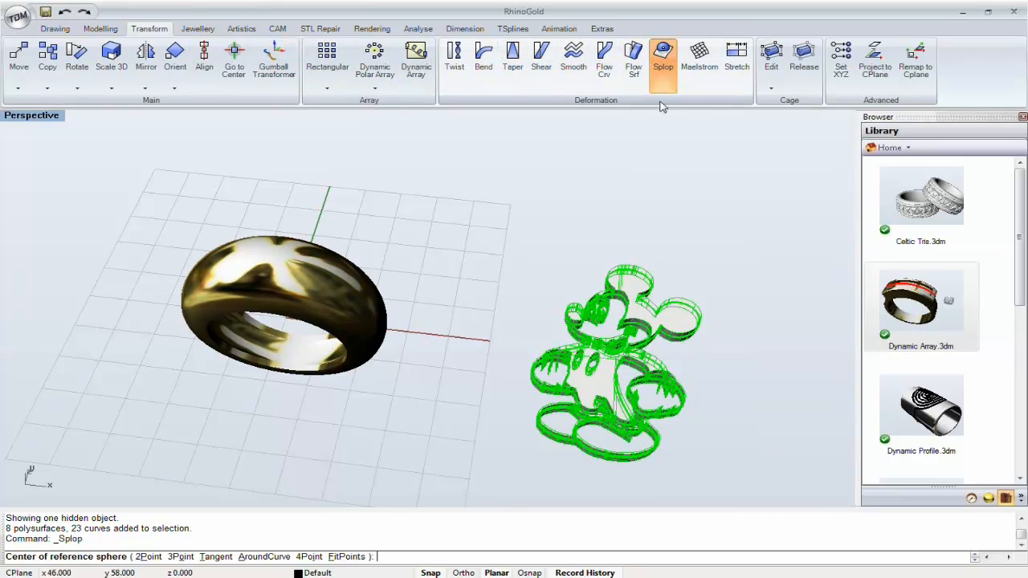
left_click(608, 361)
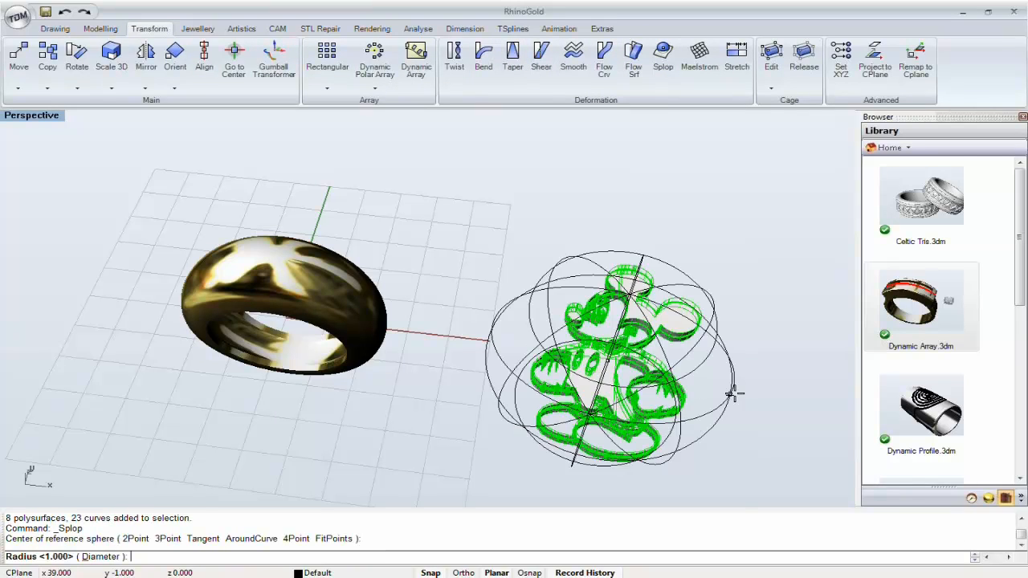
left_click(755, 398)
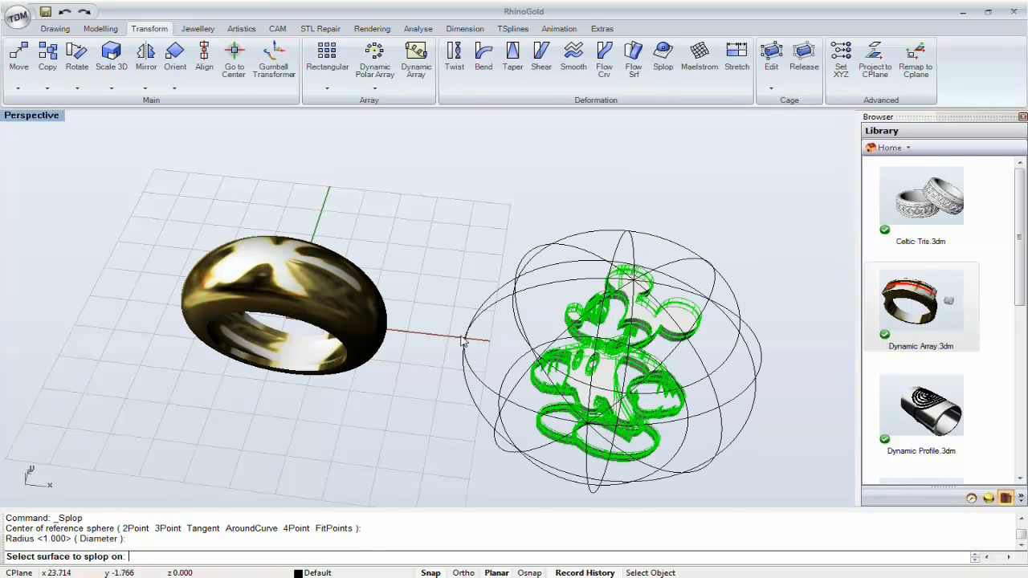
- Splop a copy of the figure onto the outer surface of the ring, sized to span most of the band's width
right_click_drag(464, 341, 350, 250)
scroll(295, 191, "up", 5)
left_click(279, 170)
left_click(363, 246)
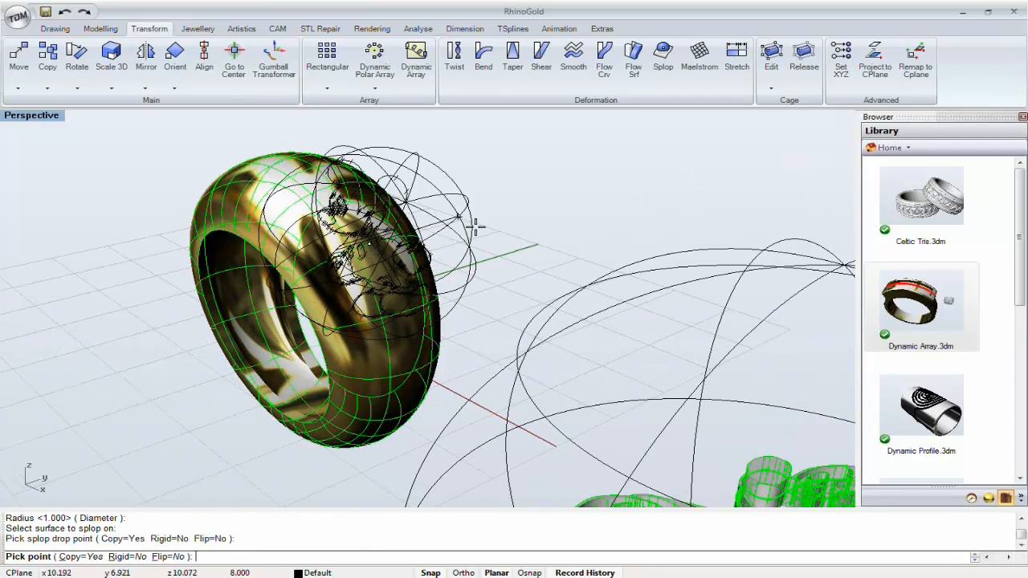
left_click(473, 225)
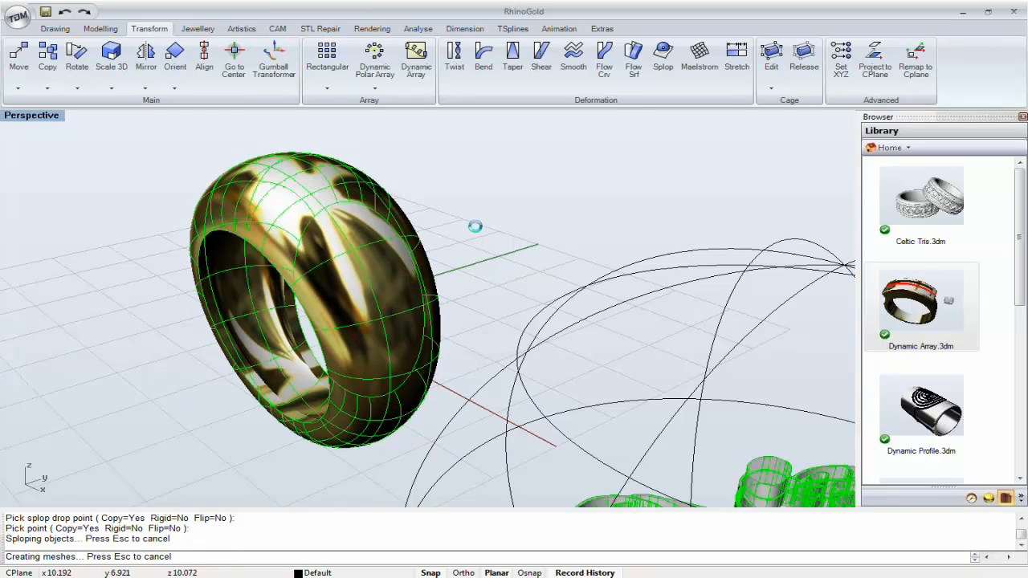
key("Escape")
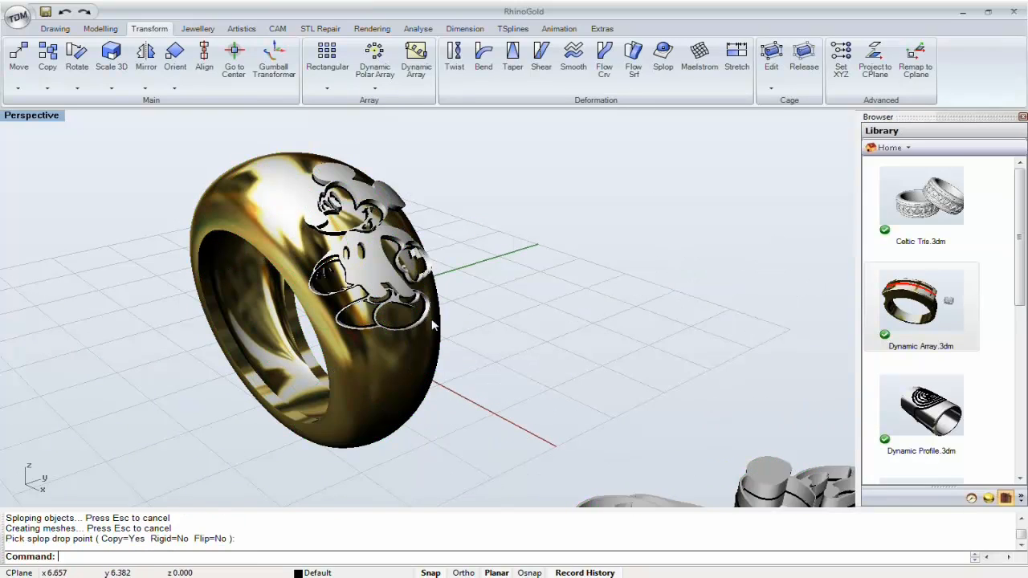
- Delete the original Mickey Mouse figure, its curves and the copy on the ring, keeping only the ring
right_click_drag(477, 230, 382, 285)
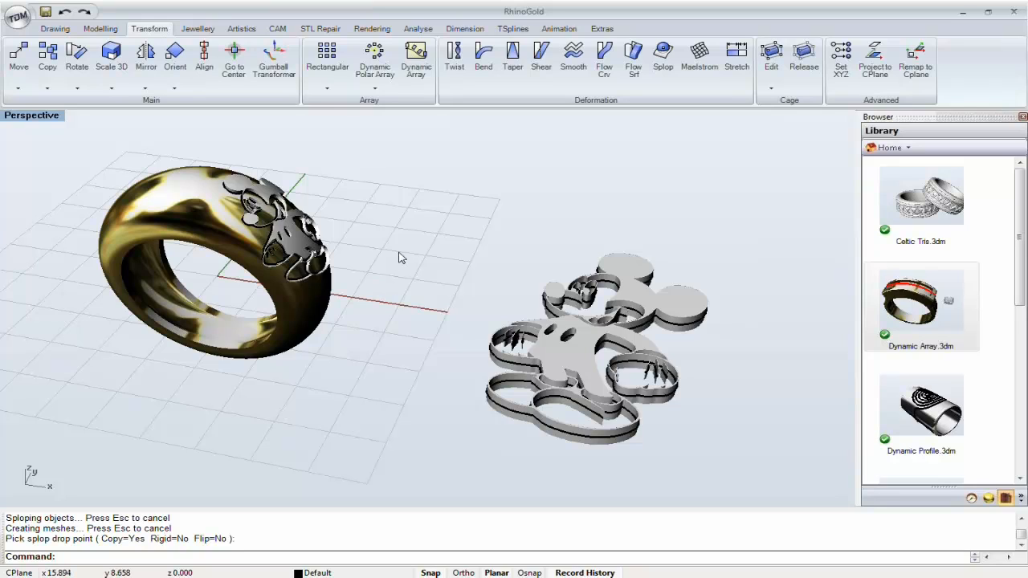
right_click_drag(420, 252, 454, 279, "shift")
scroll(450, 271, "down", 2)
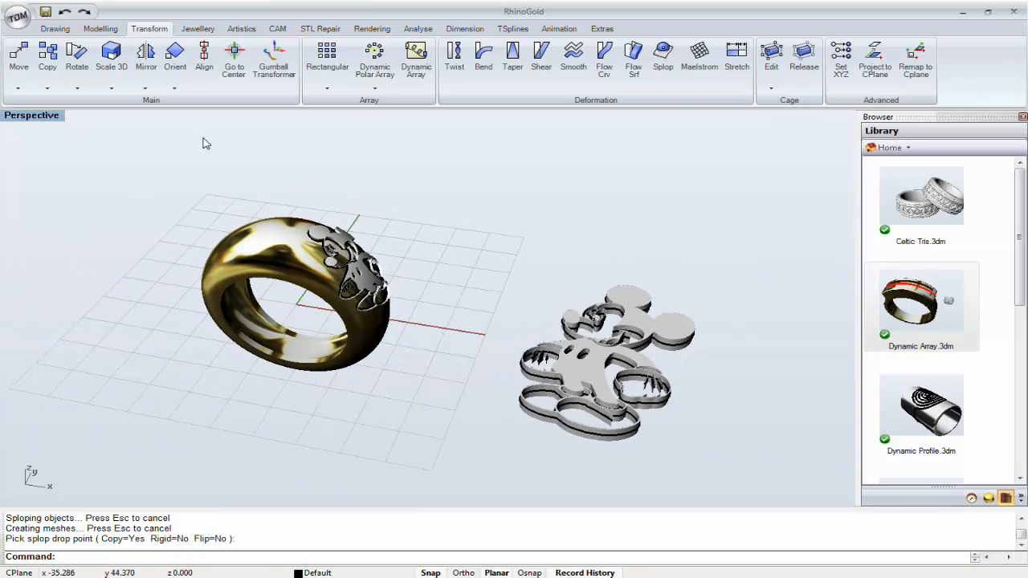
left_click_drag(274, 172, 722, 489)
key("Delete")
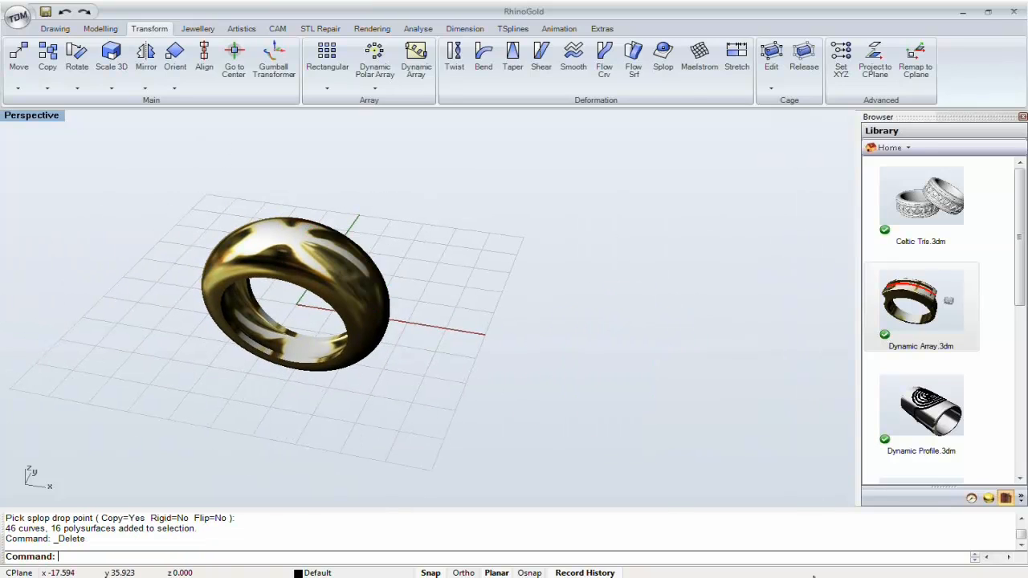
right_click_drag(361, 335, 468, 329, "shift")
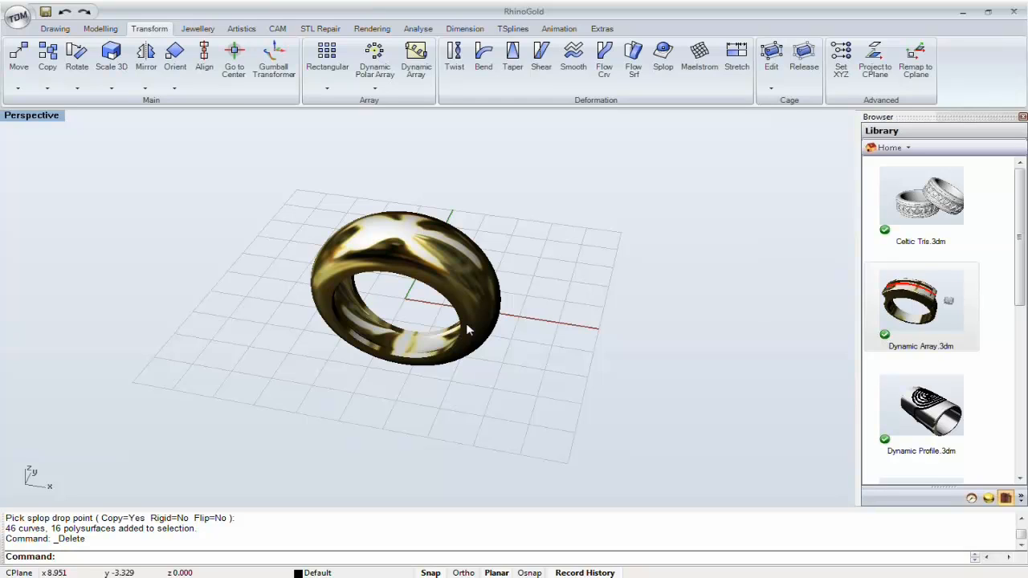
- Switch to the presentation, view the Raster to Vector slide and advance it before returning to RhinoGold
key("alt+Tab")
key("alt+Tab")
key("alt+Tab")
key("alt+Tab")
key("alt+Tab")
key("alt+Tab")
key("alt+Tab")
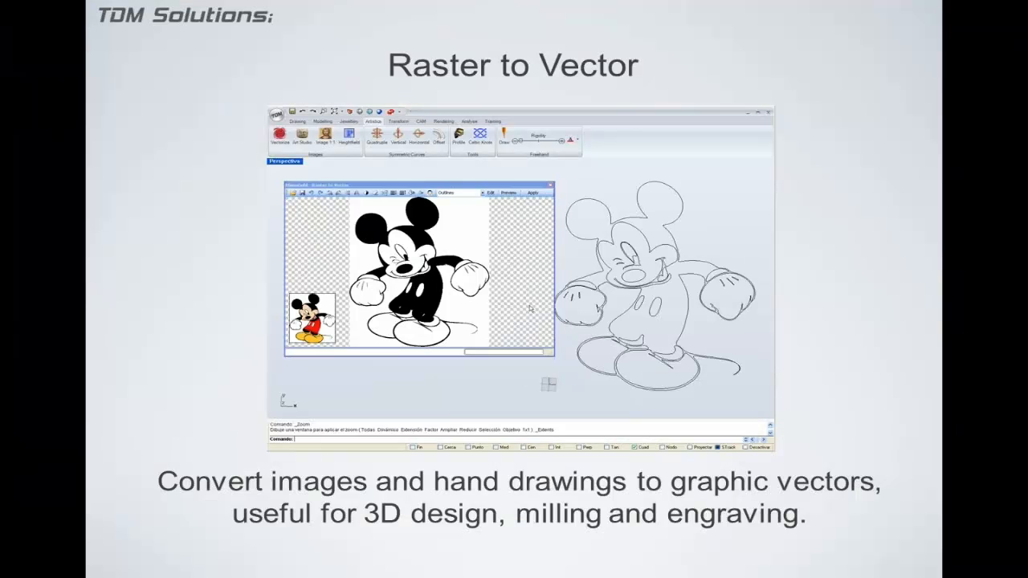
left_click(178, 320)
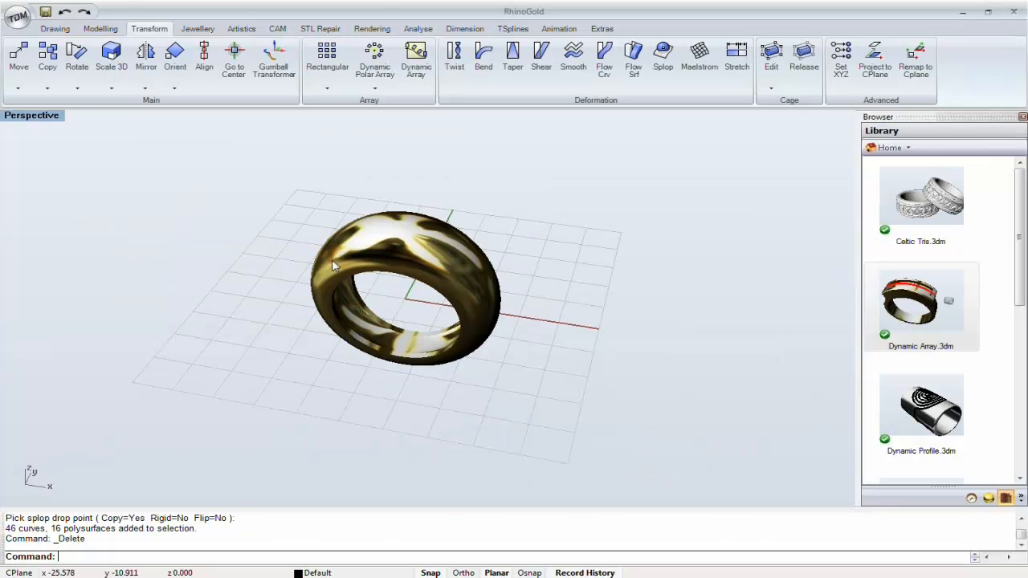
- Open the library folder that holds the scanned jewellery sketches
scroll(353, 313, "down", 4)
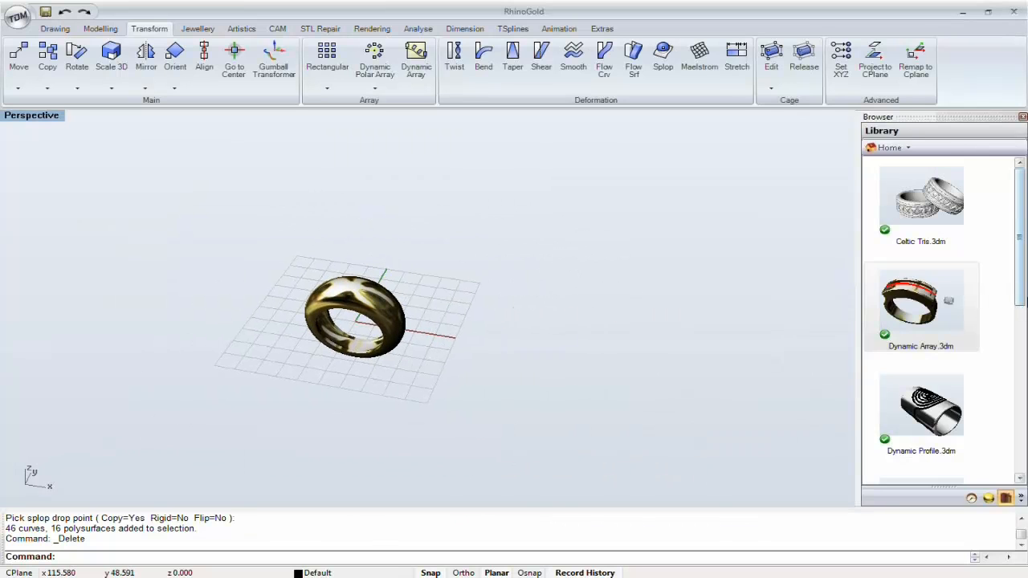
left_click(872, 149)
left_click_drag(1019, 191, 1019, 278)
double_click(944, 225)
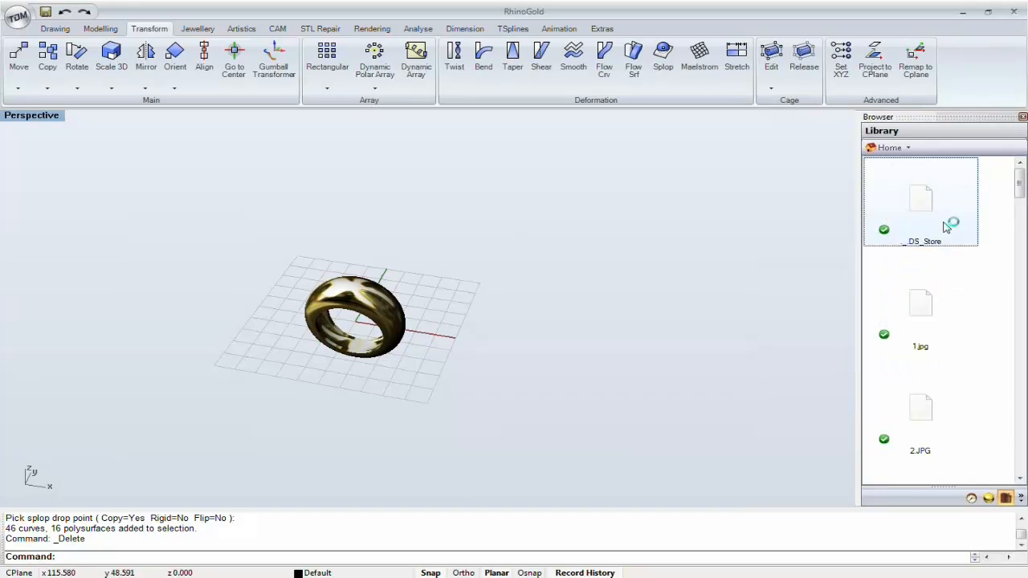
- Open 1.jpg in the photo viewer, look through the scanned sketches up to 7.JPG and close the viewer
double_click(918, 308)
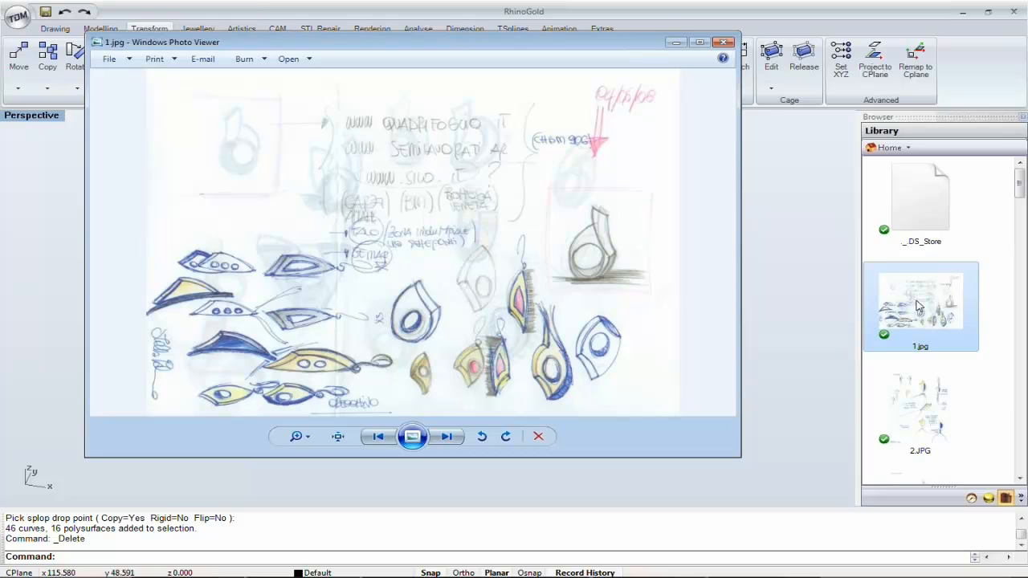
key("Right")
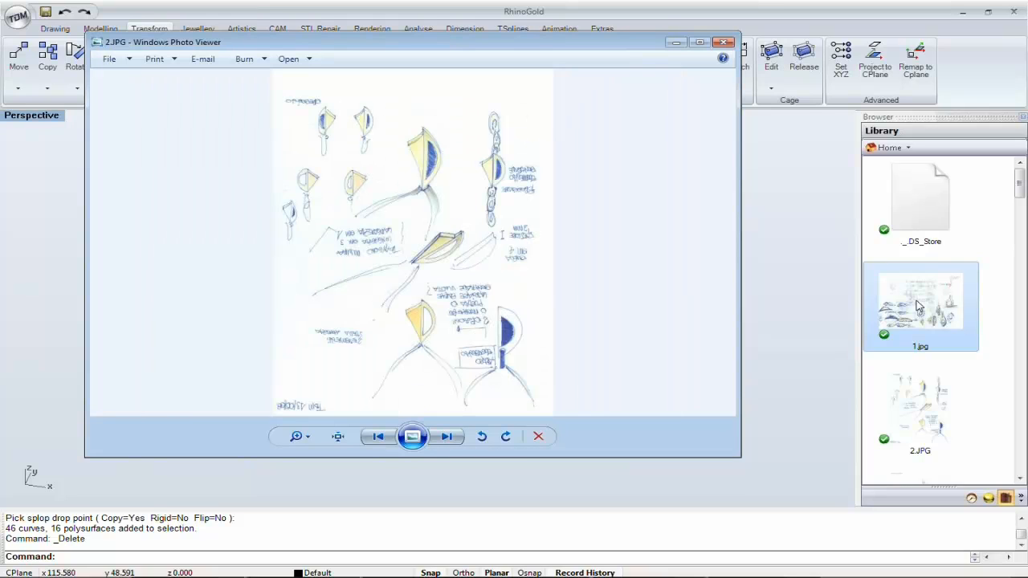
key("Right")
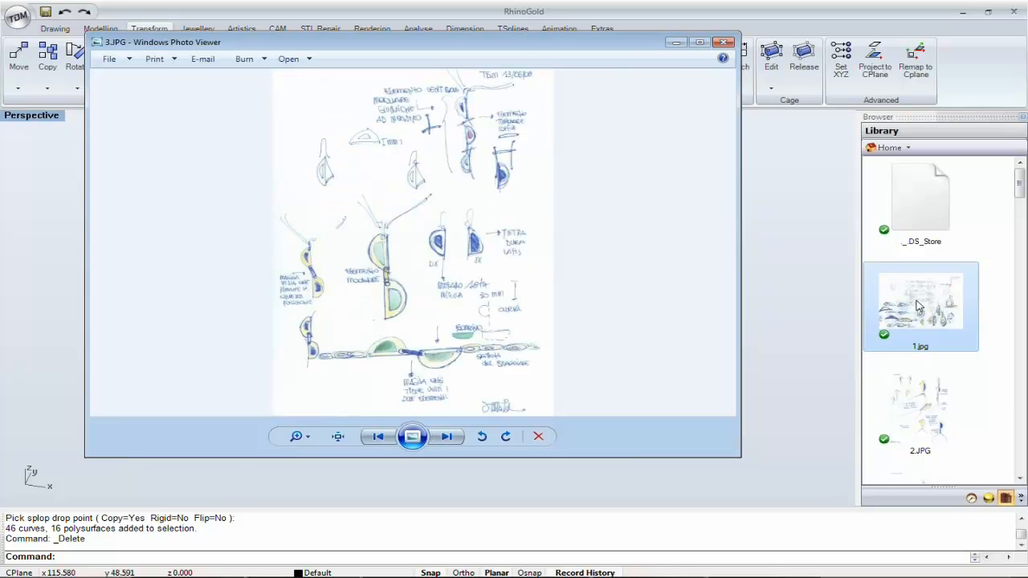
key("Right")
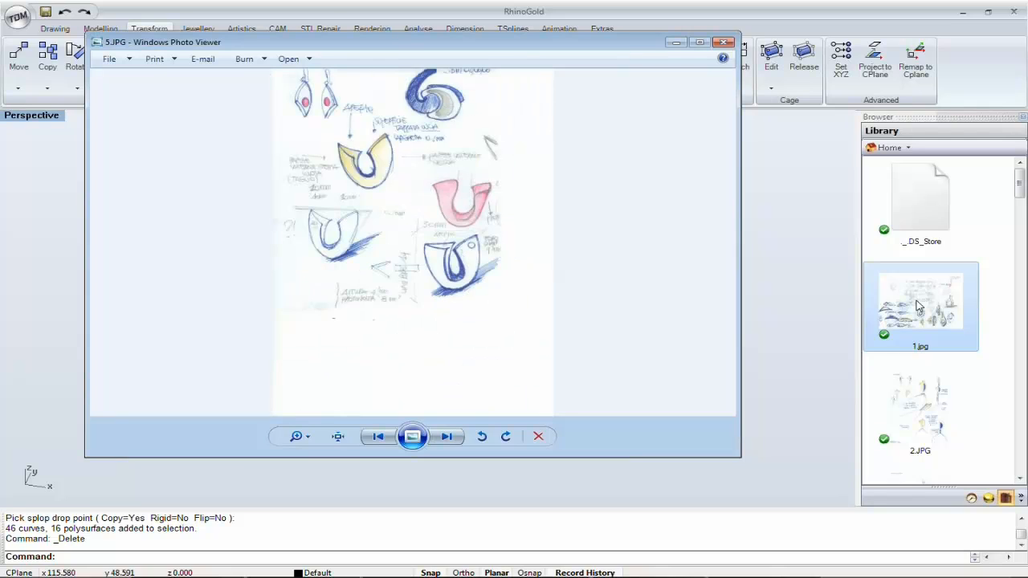
key("Right")
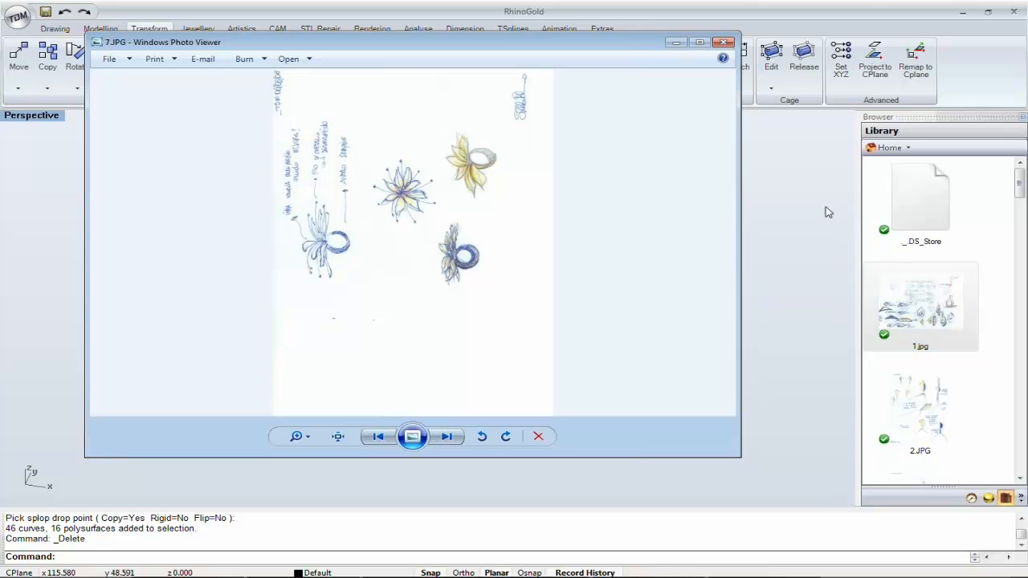
left_click(724, 42)
- Place the 8.JPG sketch from the library in the Perspective view with its lower corner at the origin
left_click_drag(1018, 181, 1018, 265)
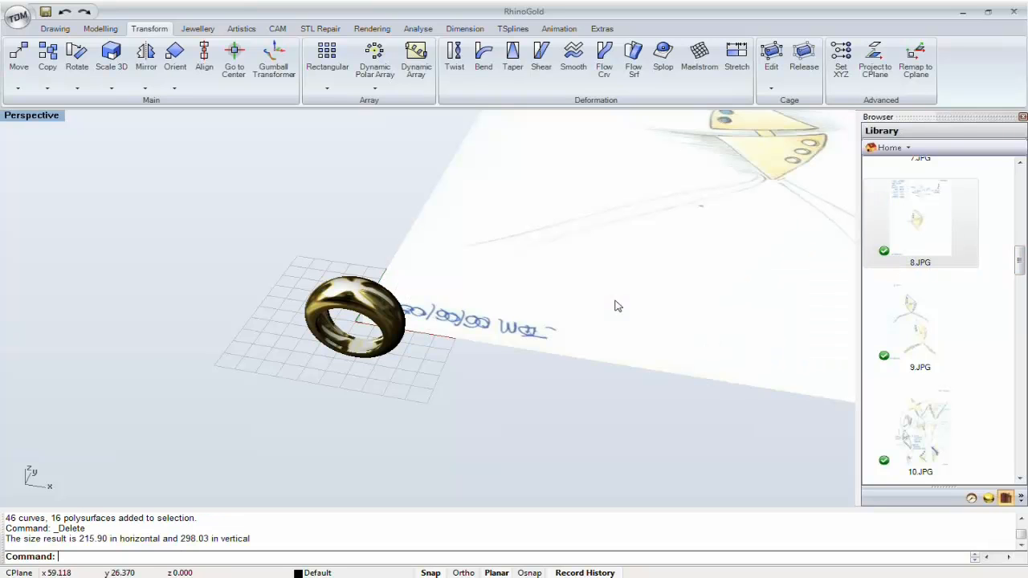
right_click_drag(615, 254, 452, 300, "shift")
scroll(452, 300, "down", 10)
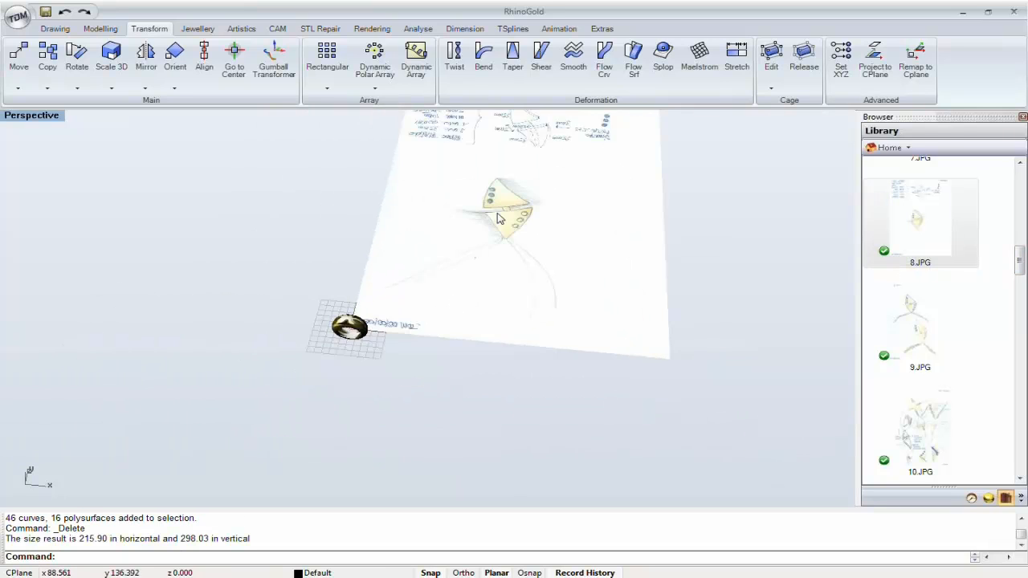
mouse_move(497, 215)
right_mouse_down("shift")
mouse_move(454, 280)
mouse_move(462, 251)
mouse_move(397, 366)
mouse_move(411, 271)
right_mouse_up("shift")
scroll(472, 249, "up", 9)
scroll(399, 360, "up", 4)
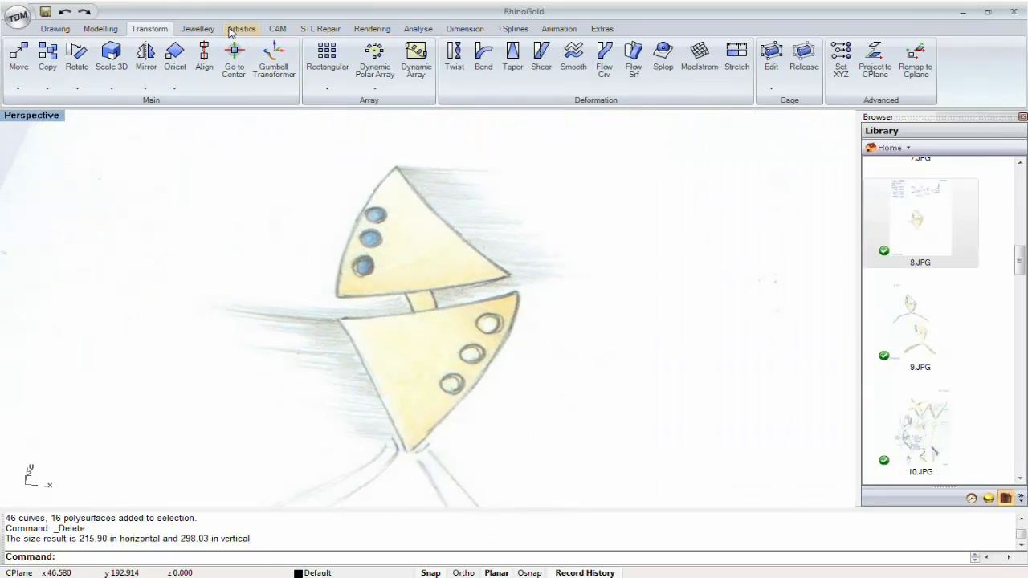
scroll(403, 229, "down", 7)
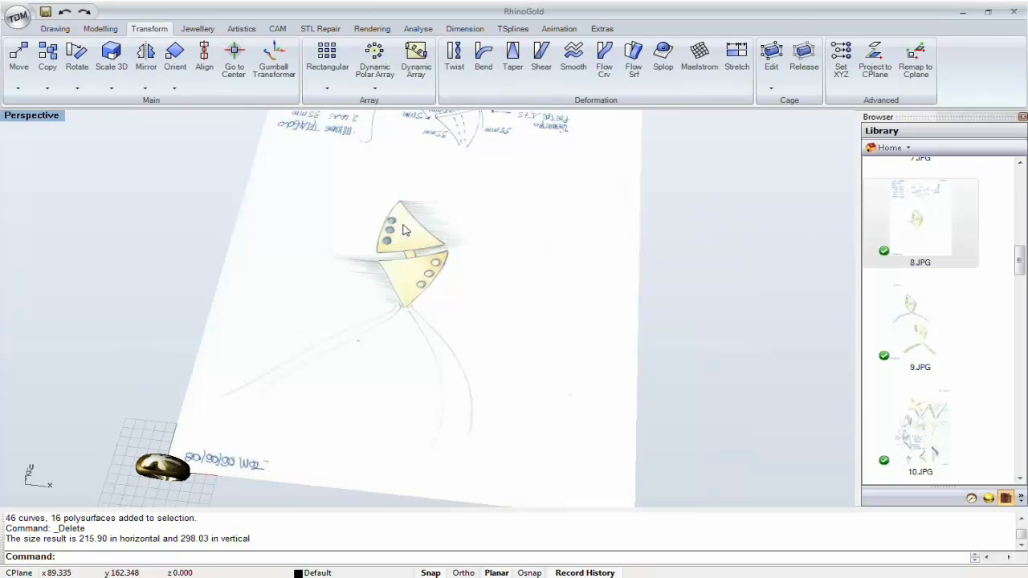
scroll(403, 231, "up", 5)
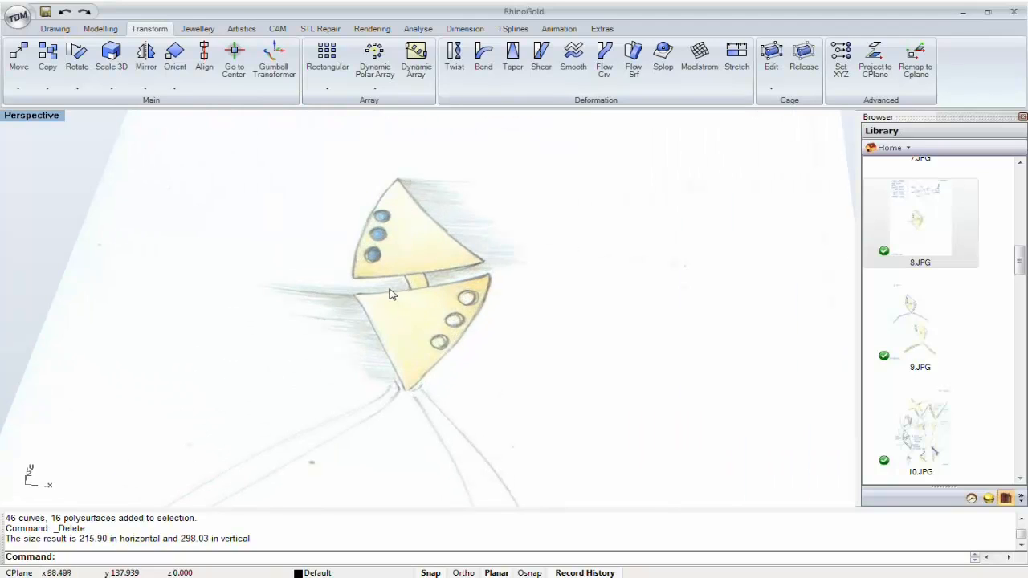
- Fade the placed sketch by lowering the freehand Transparency setting to about the middle of its range
left_click(245, 30)
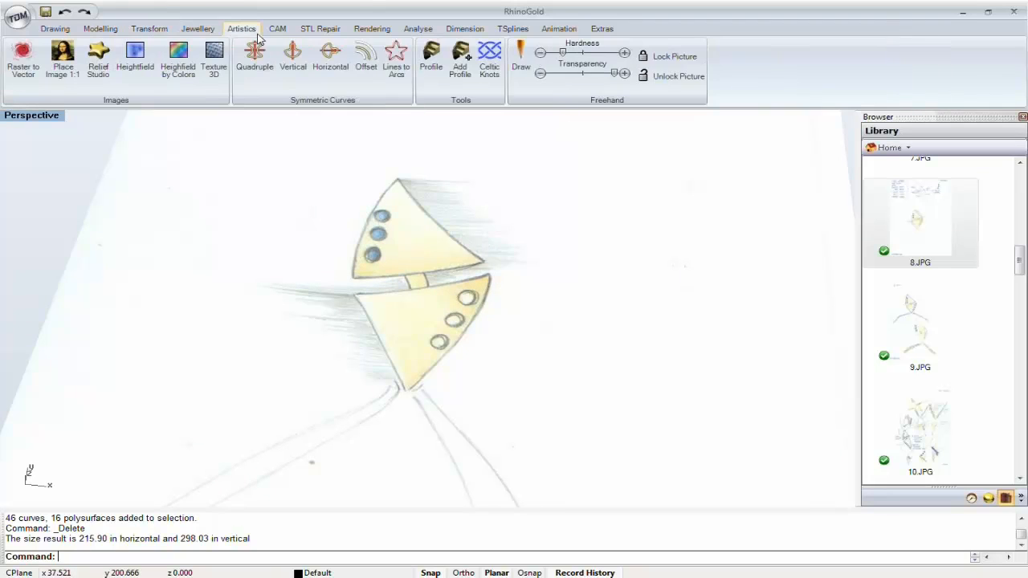
left_click(543, 77)
left_click(543, 77)
left_click(542, 78)
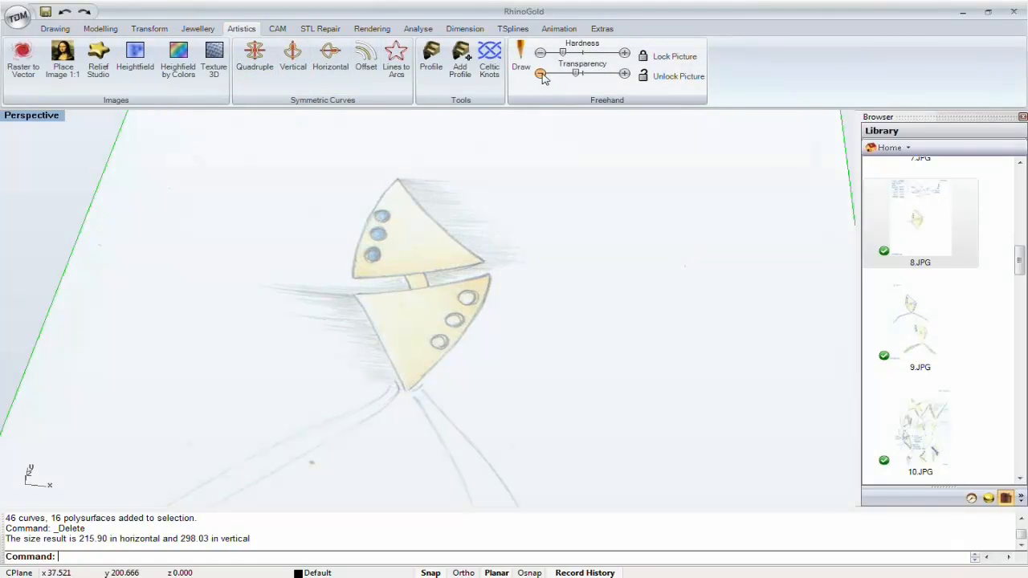
- Trace the left edge of the sketch's upper triangle with a three-point interpolated curve from the lower-left corner to the apex
scroll(441, 197, "up", 5)
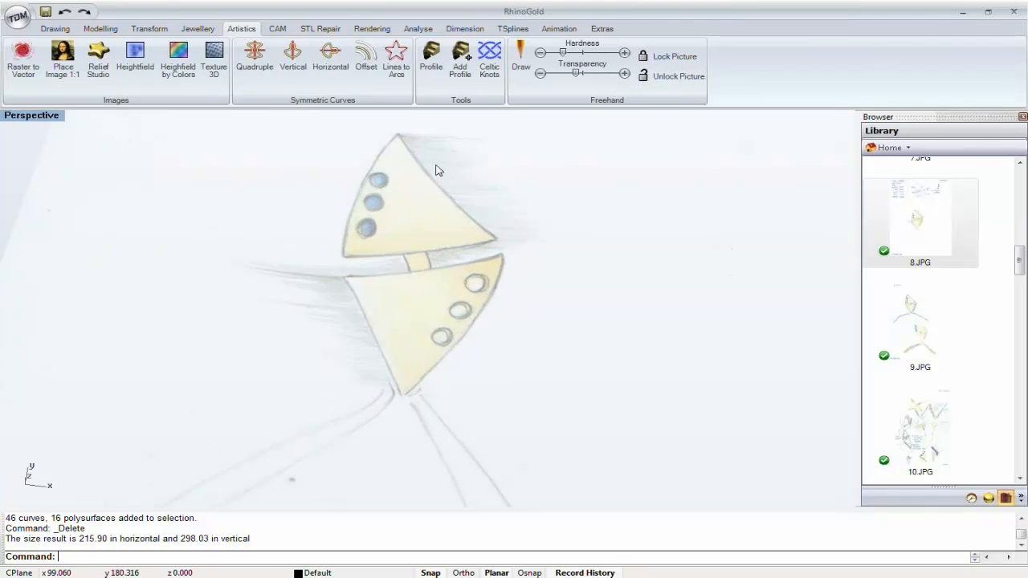
scroll(418, 264, "down", 3)
left_click(55, 29)
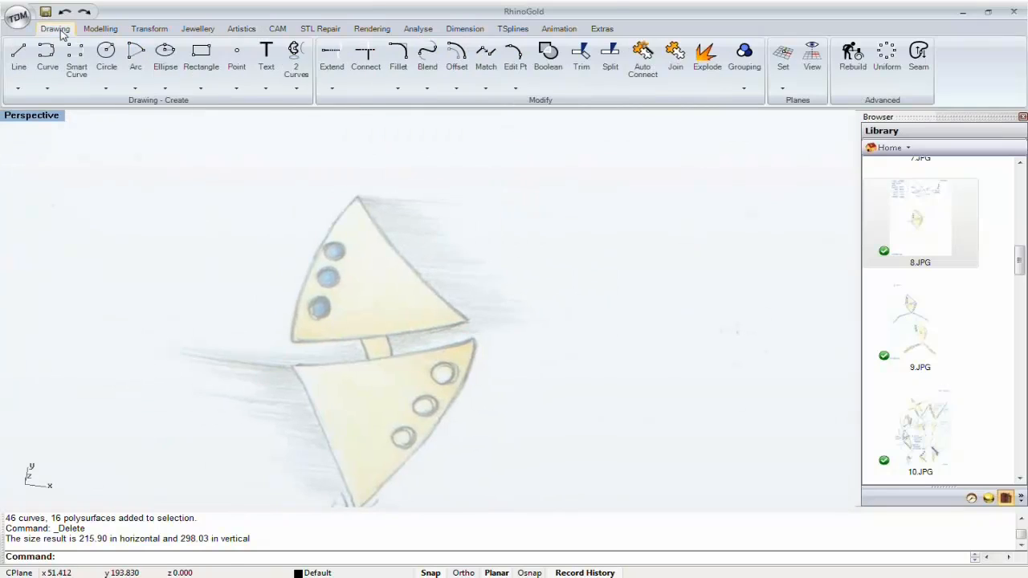
left_click(47, 56)
scroll(270, 313, "up", 2)
left_click(270, 330)
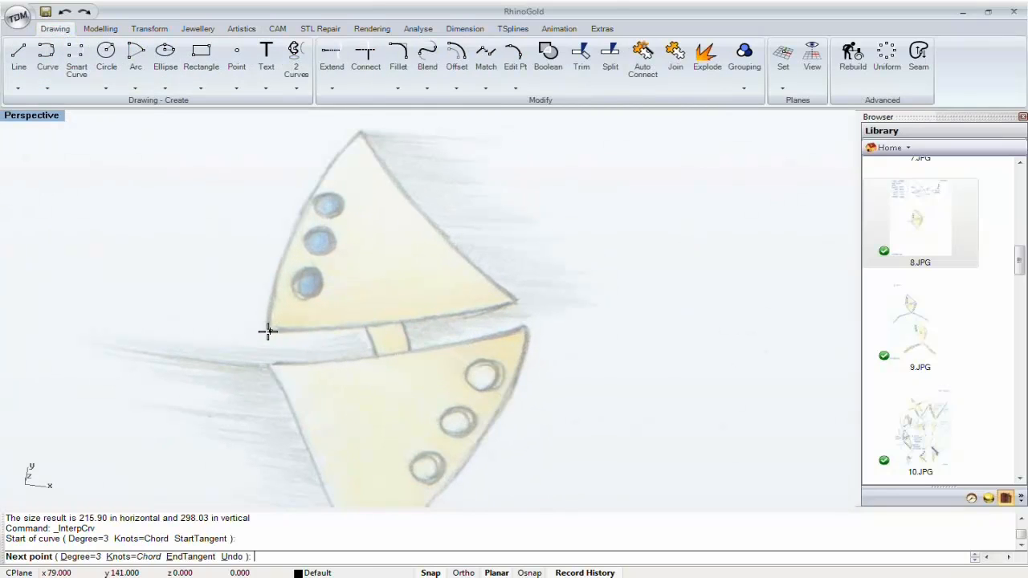
left_click(297, 215)
left_click(358, 134)
key("Return")
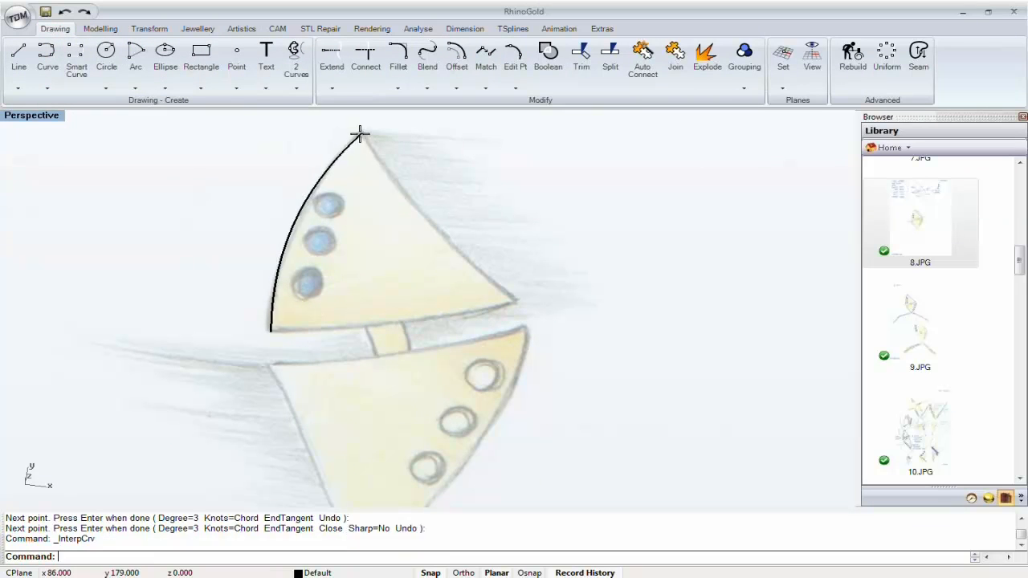
- Trace the right edge of the upper triangle with a three-point interpolated curve from the apex to the lower-right corner
key("Return")
left_click(360, 134)
left_click(407, 199)
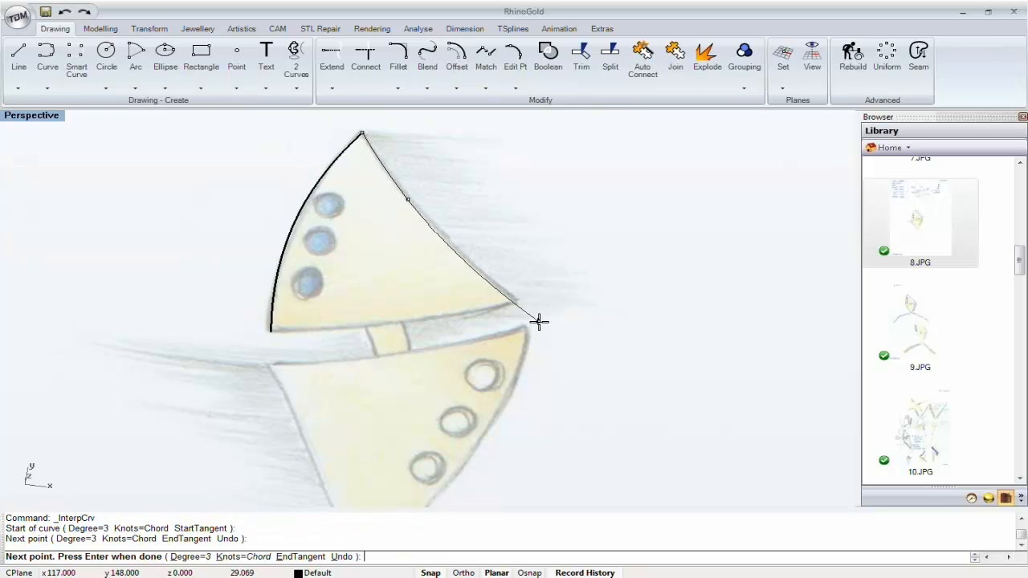
left_click(520, 302)
key("Return")
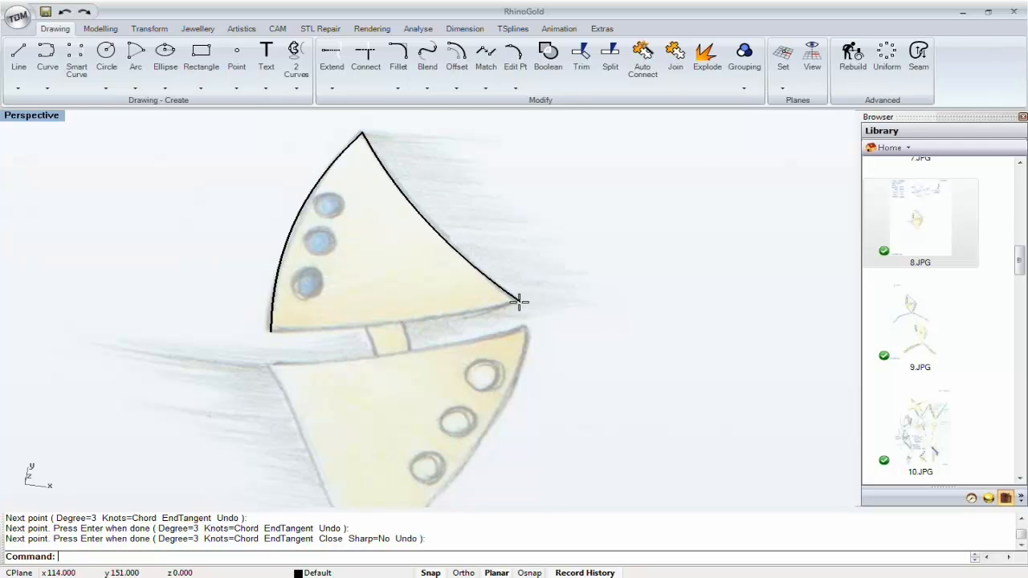
- Close the upper triangle's outline with a three-point interpolated curve along its bottom edge, back to the lower-left corner
key("Return")
left_click(520, 302)
left_click(377, 326)
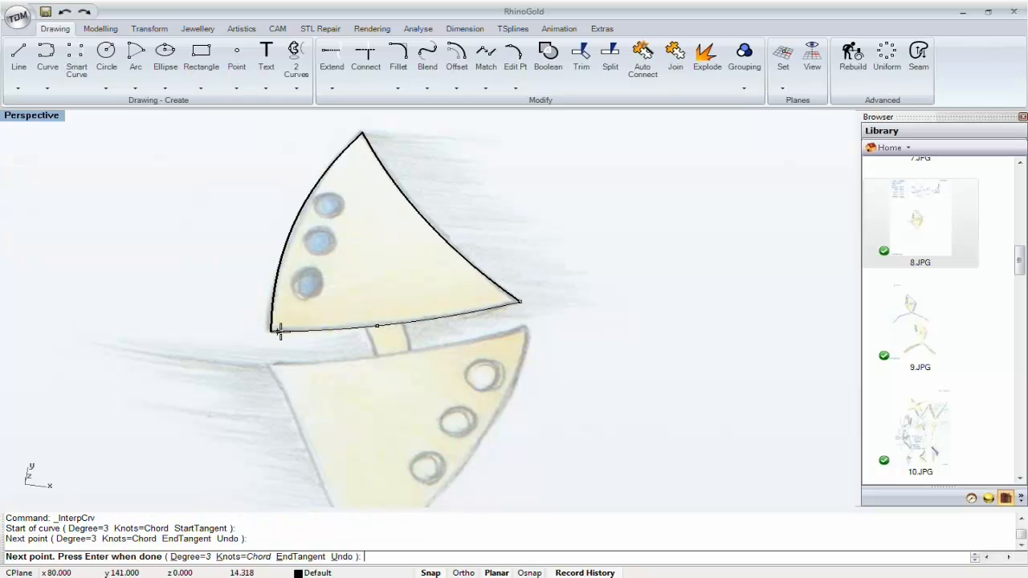
left_click(273, 331)
key("Return")
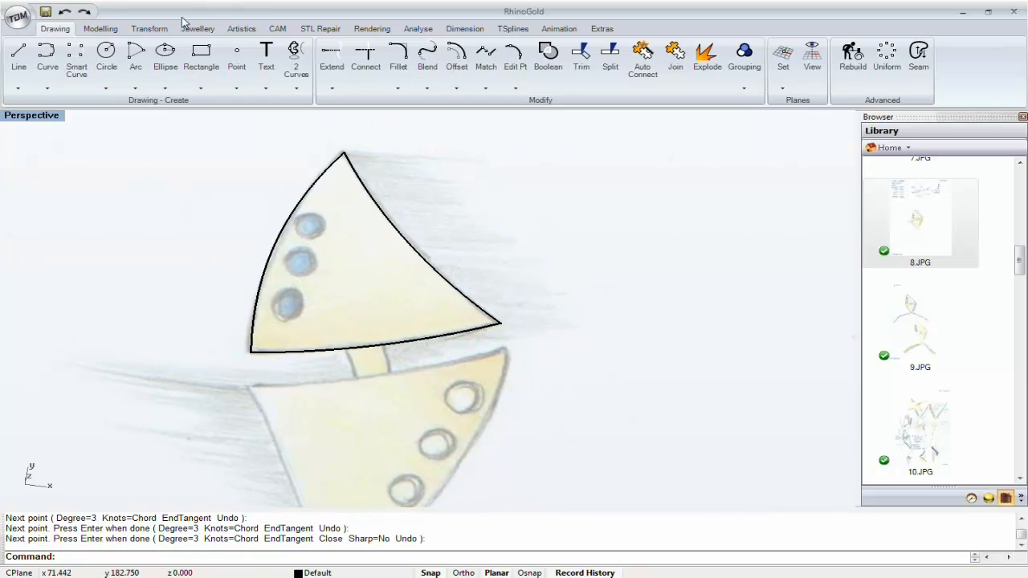
- Place three round diamond gems 4 mm in diameter over the sketch's three blue stones in the upper triangle using Gem Studio
left_click(194, 29)
left_click(85, 58)
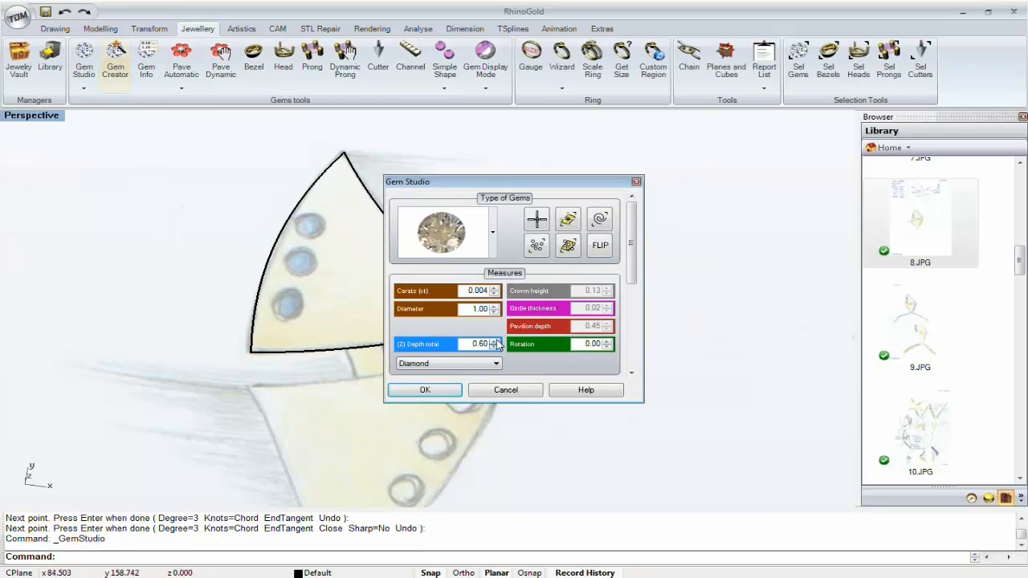
left_click(479, 309)
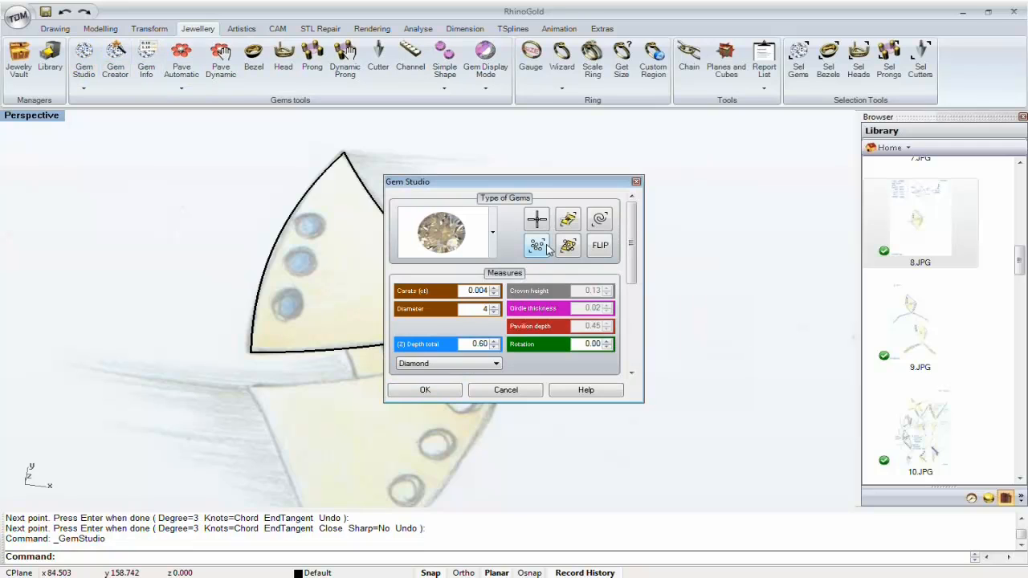
left_click(537, 218)
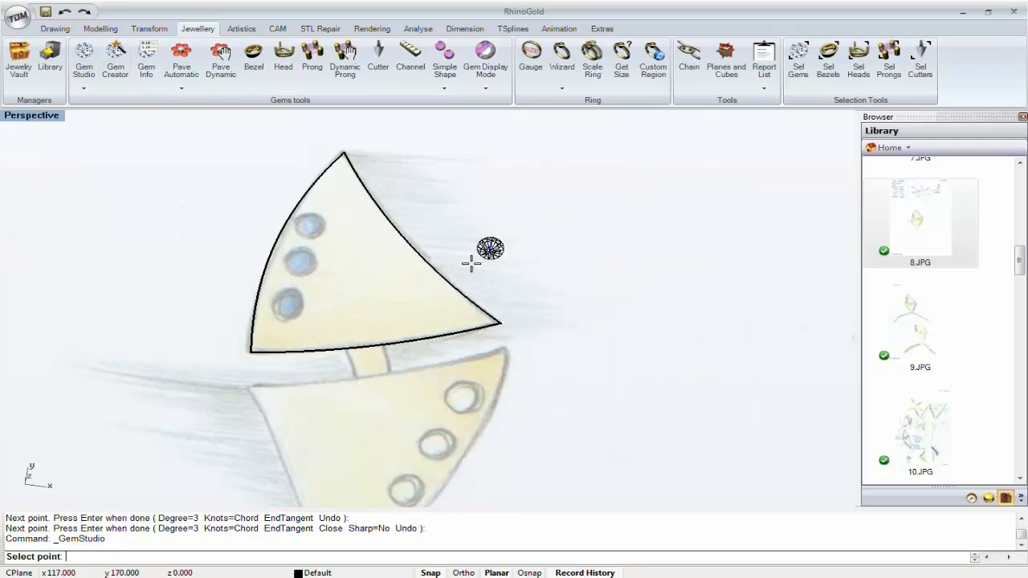
scroll(289, 309, "up", 2)
left_click(283, 300)
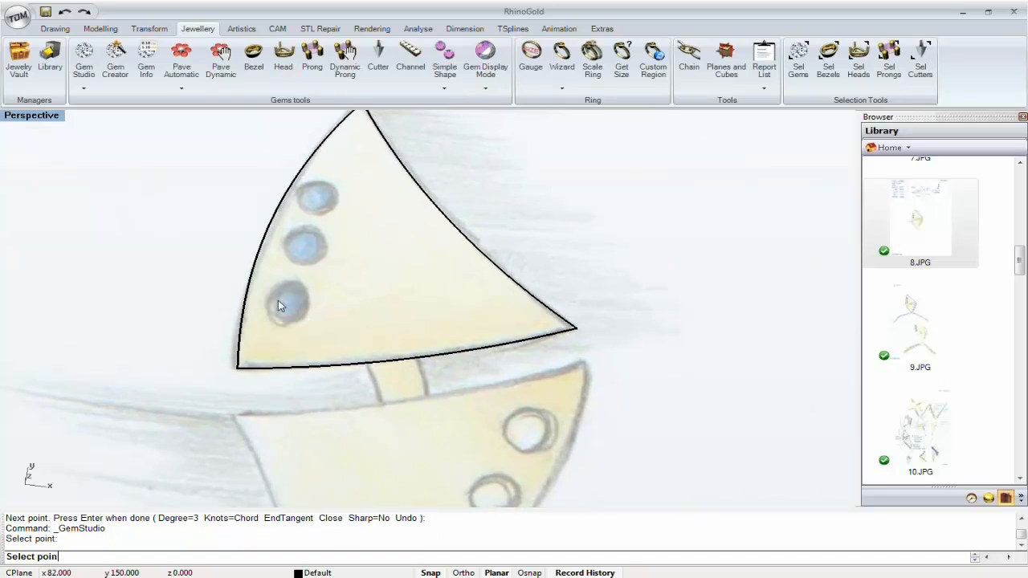
left_click(303, 249)
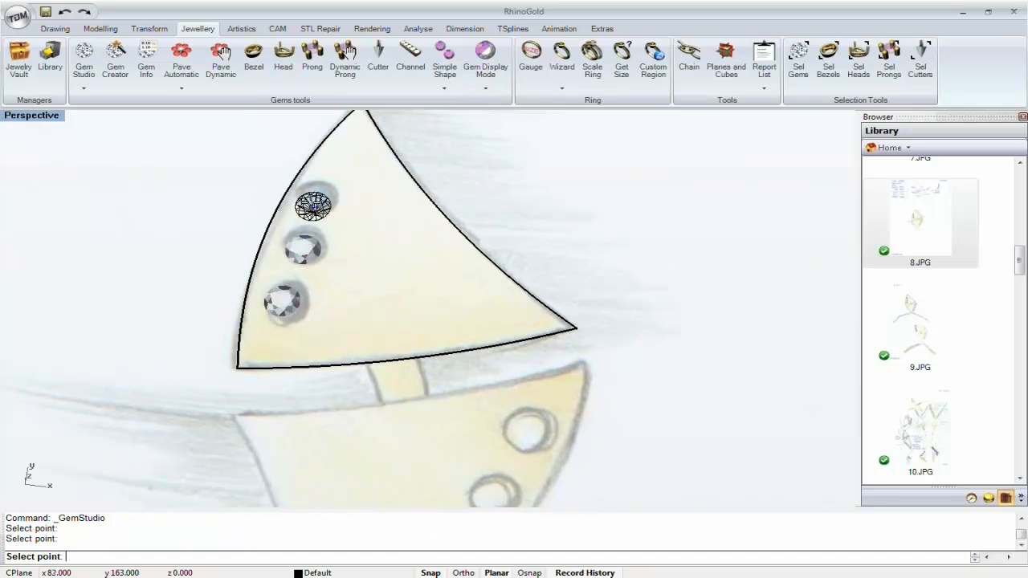
left_click(314, 198)
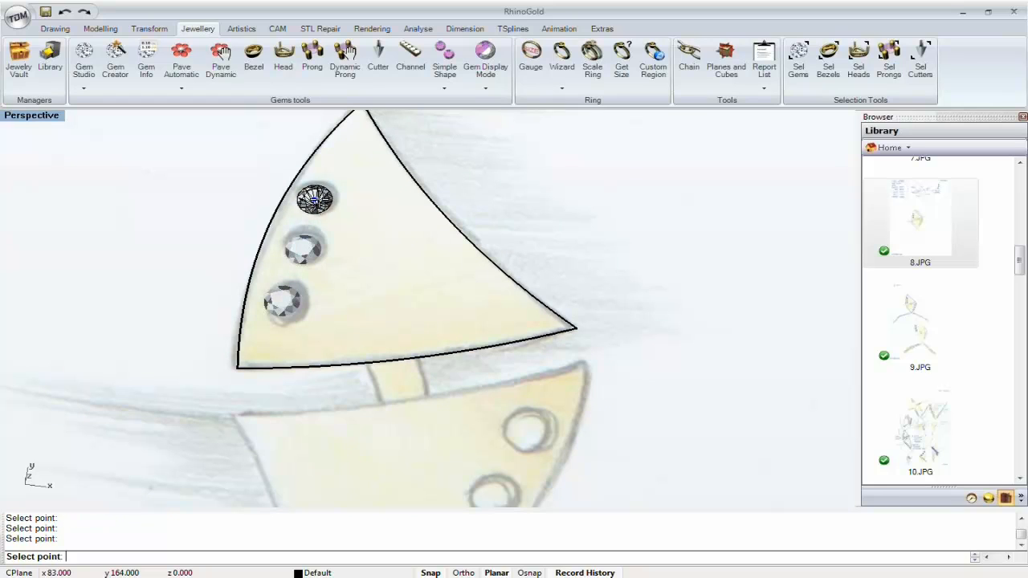
key("Return")
left_click(425, 390)
- Delete the placed sketch together with the traced triangle curves and the three gems, keeping the ring
scroll(425, 344, "down", 6)
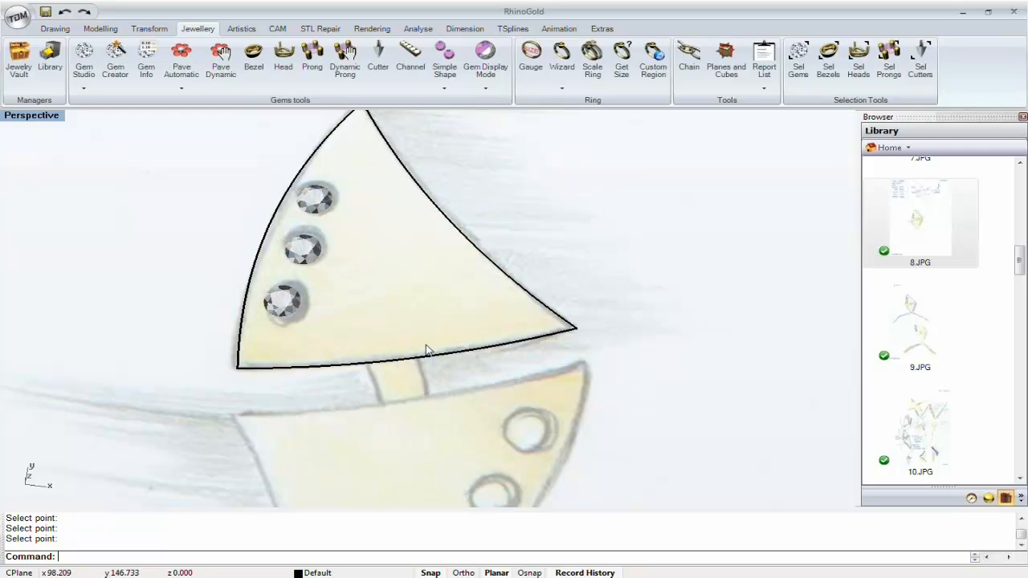
right_click_drag(425, 332, 393, 321)
scroll(393, 321, "up", 4)
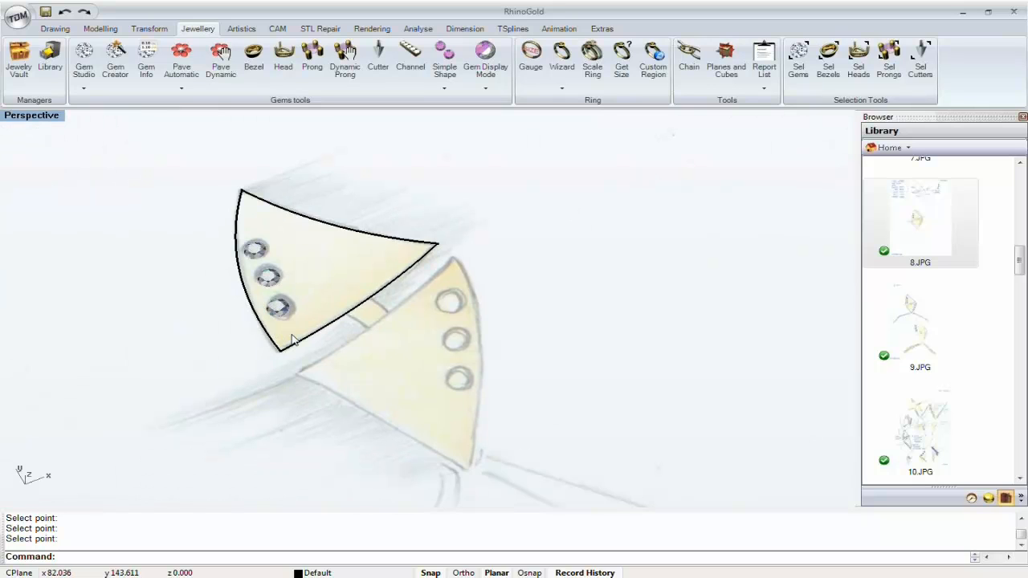
scroll(294, 341, "down", 10)
right_click_drag(294, 342, 368, 326, "shift")
scroll(365, 294, "up", 3)
left_click(239, 28)
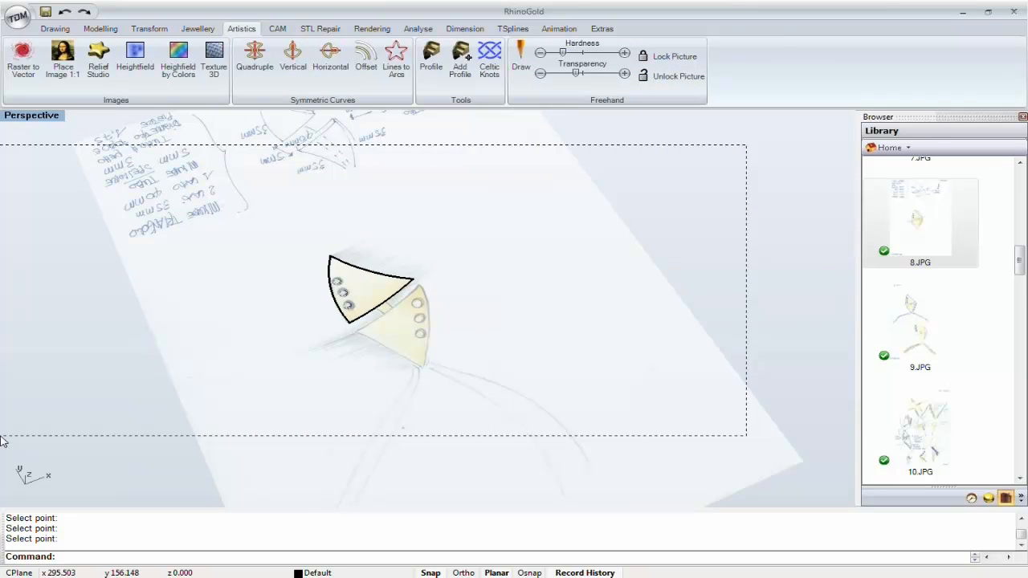
left_click_drag(3, 440, 2, 439)
key("Delete")
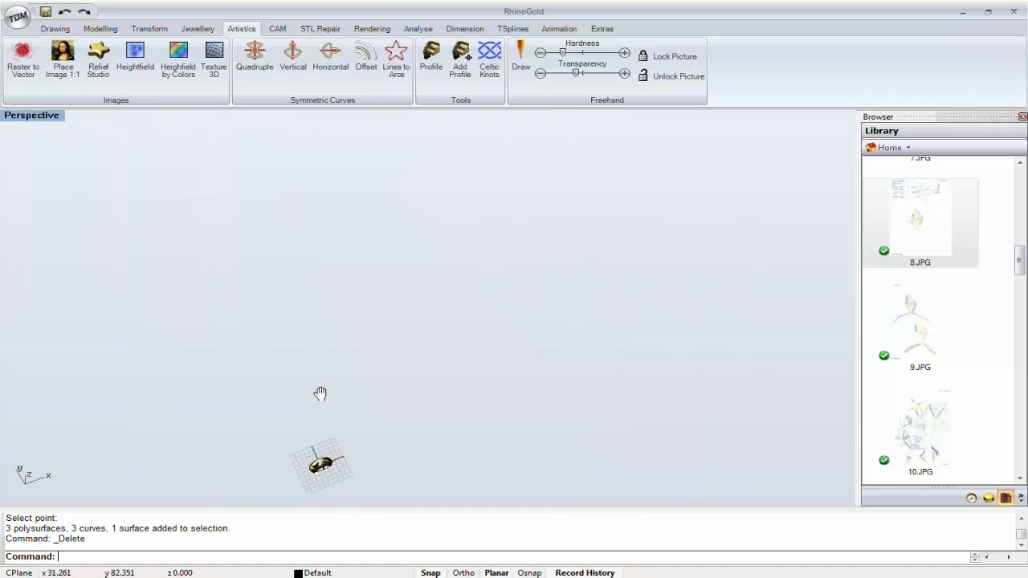
right_click_drag(319, 393, 391, 280, "shift")
scroll(342, 316, "up", 3)
scroll(408, 230, "up", 5)
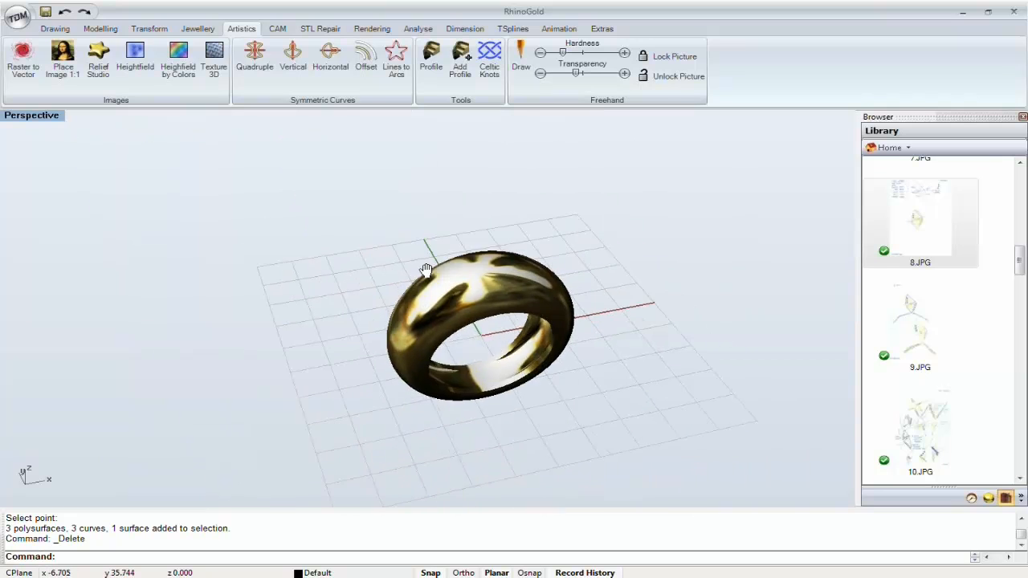
- Switch to the PowerPoint slideshow, go through the artistic tool slides up to Textures 3D, and close the presentation view
key("alt+Tab")
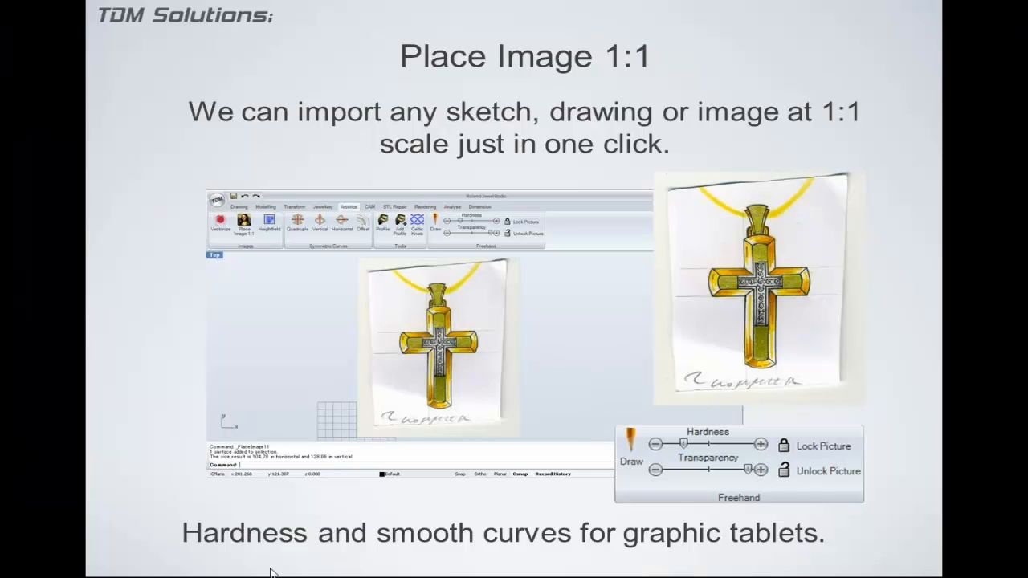
left_click(107, 421)
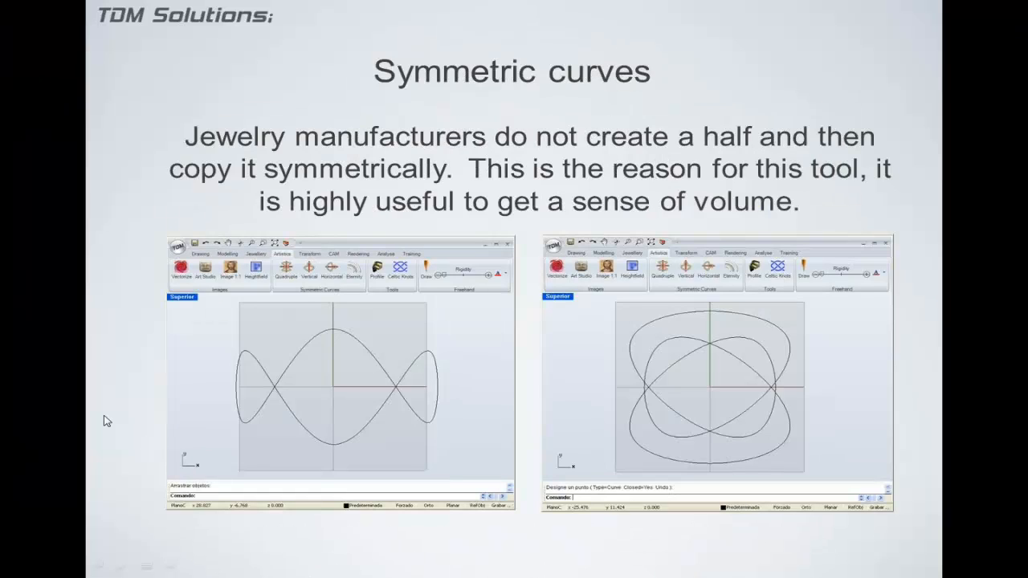
left_click(106, 420)
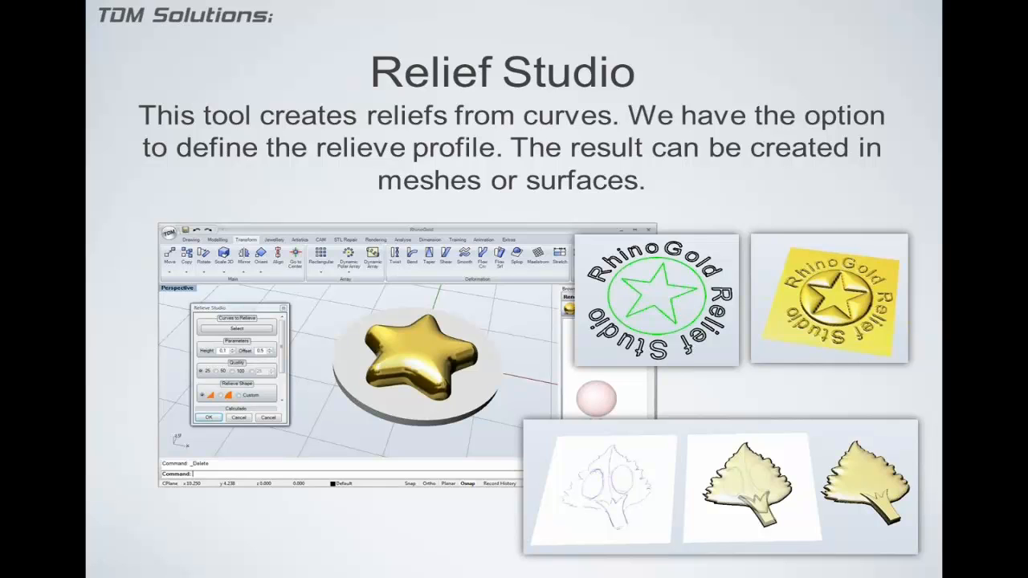
left_click(214, 342)
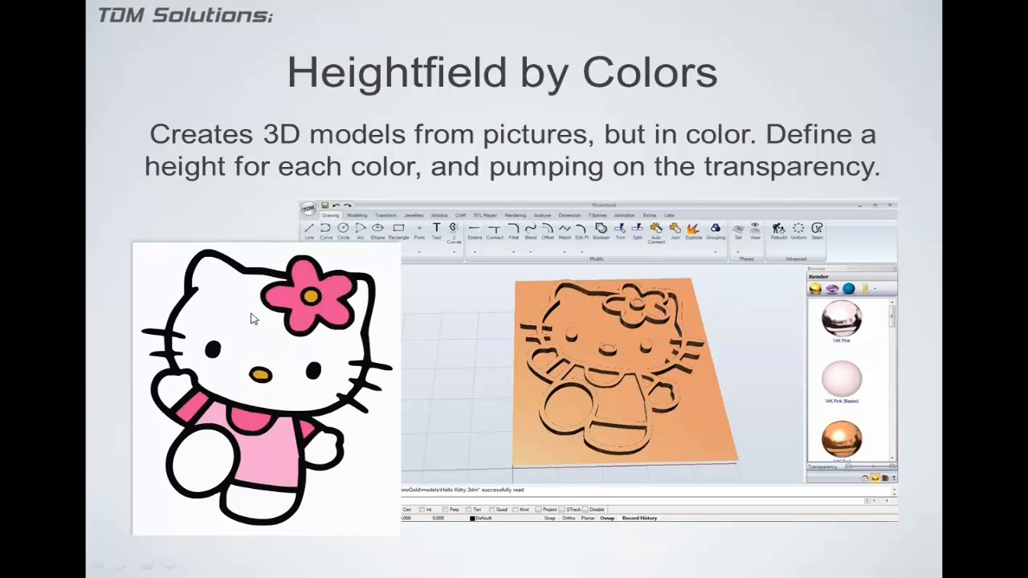
left_click(293, 260)
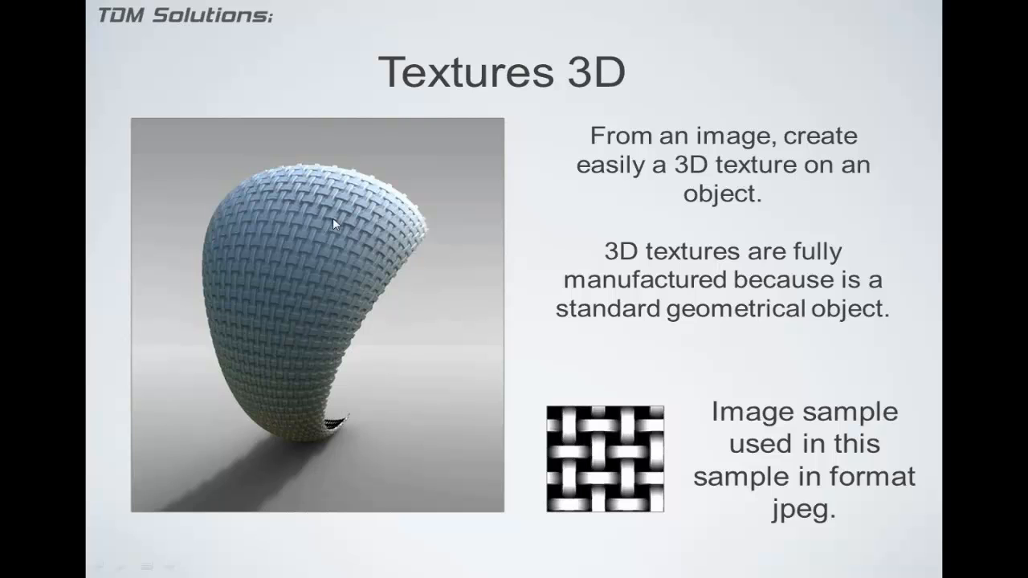
key("Escape")
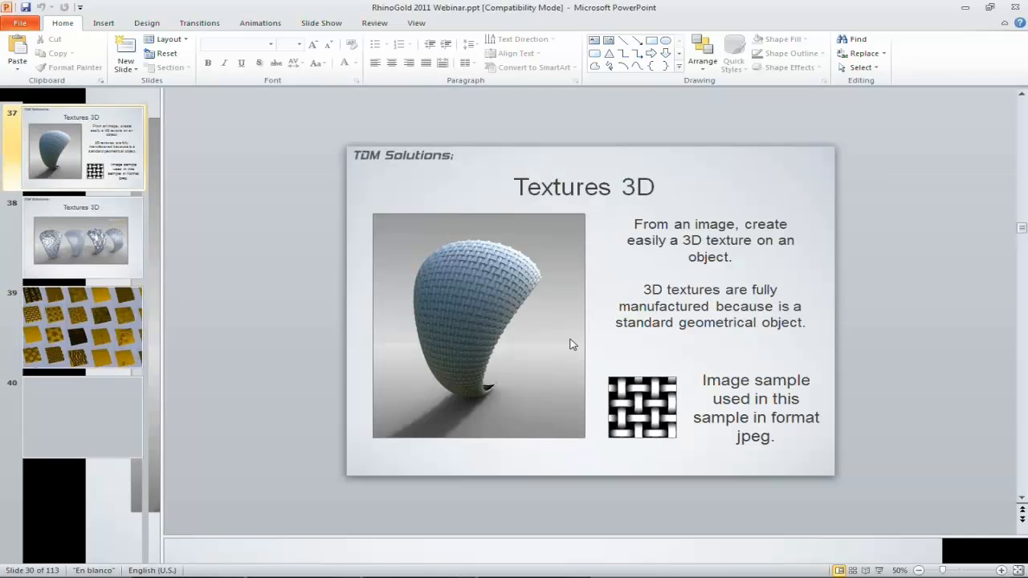
left_click(966, 7)
- Start Texture 3D in RhinoGold and select the ring's outer surface as the surface to texture
right_click_drag(618, 255, 462, 302)
scroll(420, 308, "up", 5)
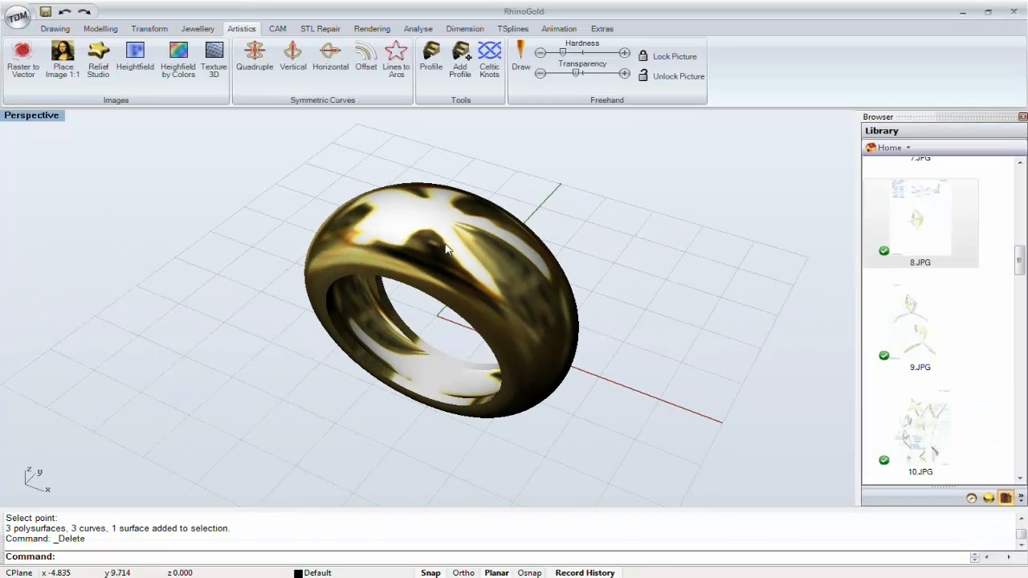
mouse_move(473, 231)
right_mouse_down("shift")
mouse_move(455, 253)
mouse_move(463, 234)
right_mouse_up("shift")
scroll(454, 255, "up", 2)
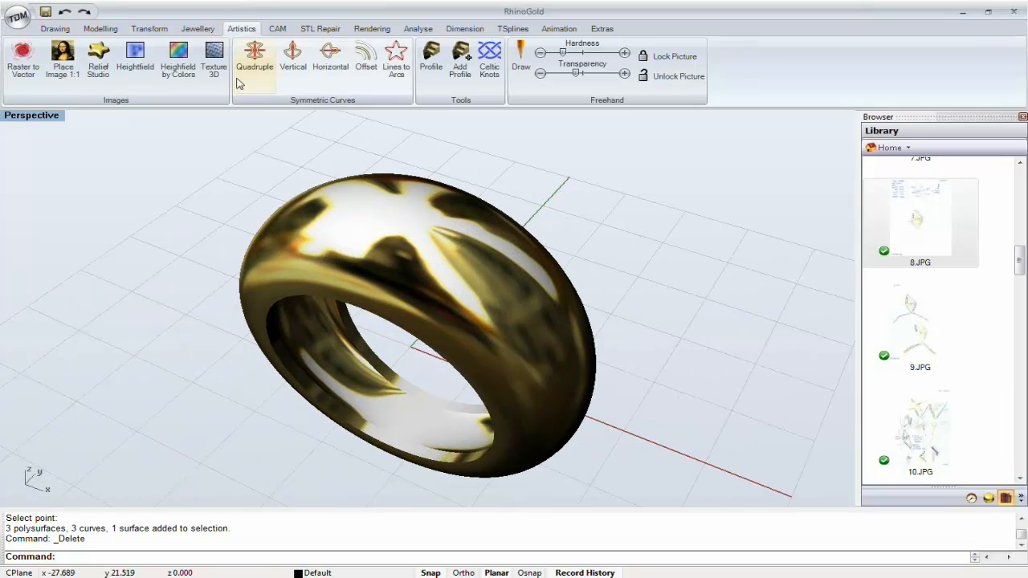
left_click(224, 72)
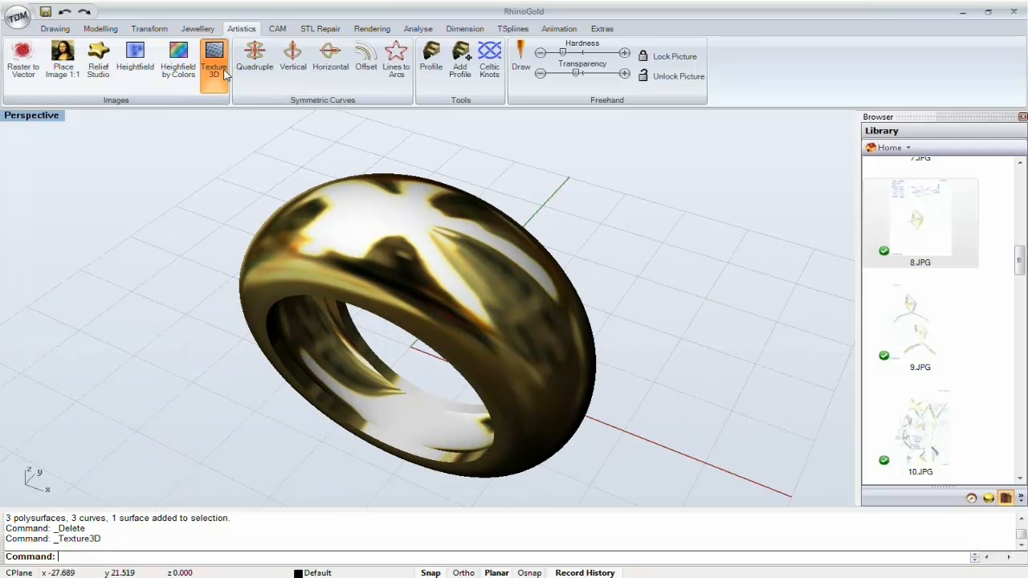
left_click_drag(279, 48, 809, 82)
right_click_drag(380, 223, 333, 245)
left_click(673, 159)
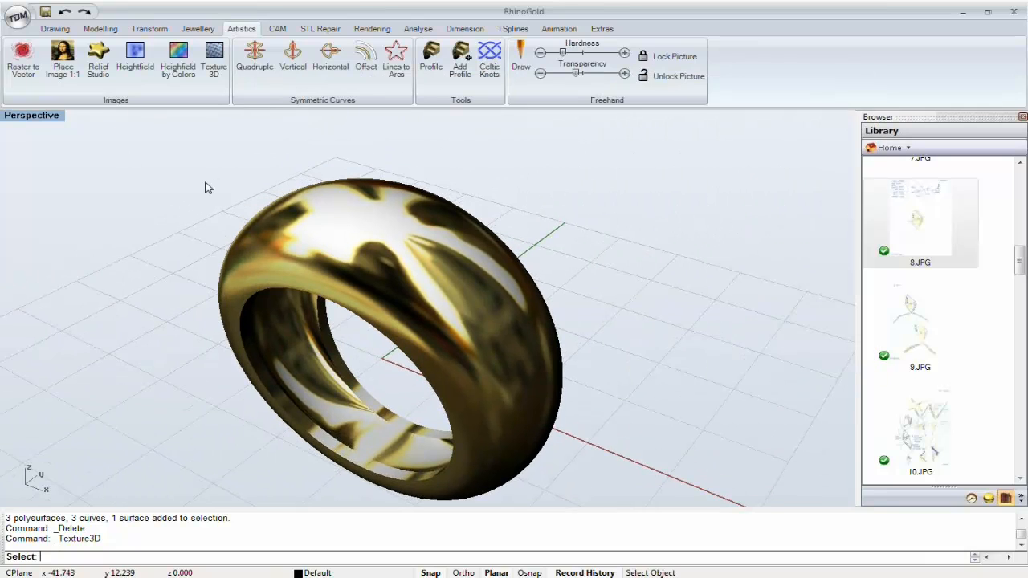
left_click(273, 199)
right_click_drag(302, 225, 388, 308)
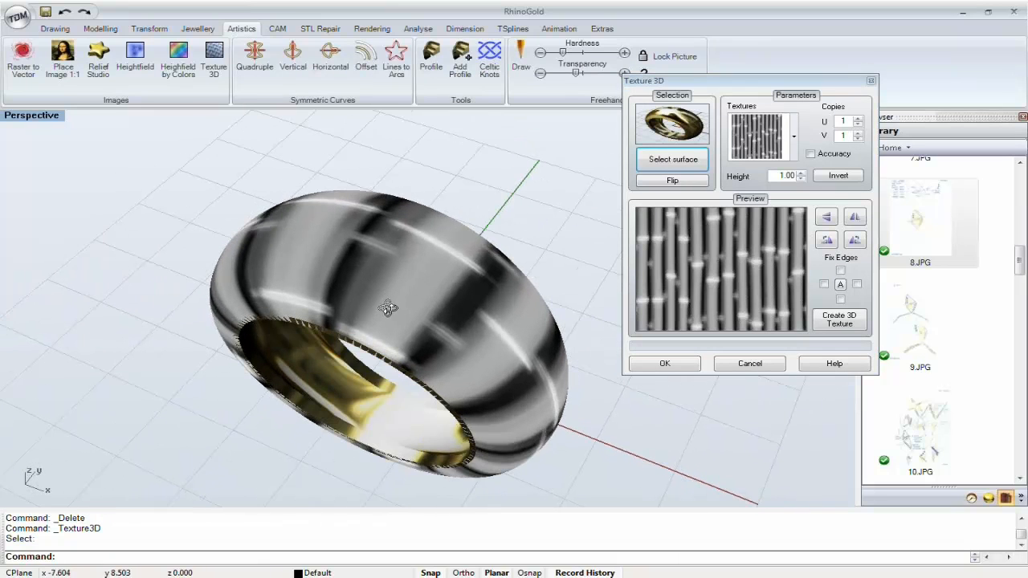
- Browse the texture library and choose the grey triangular pyramid pattern for the ring's surface
left_click(793, 137)
scroll(750, 174, "down", 1)
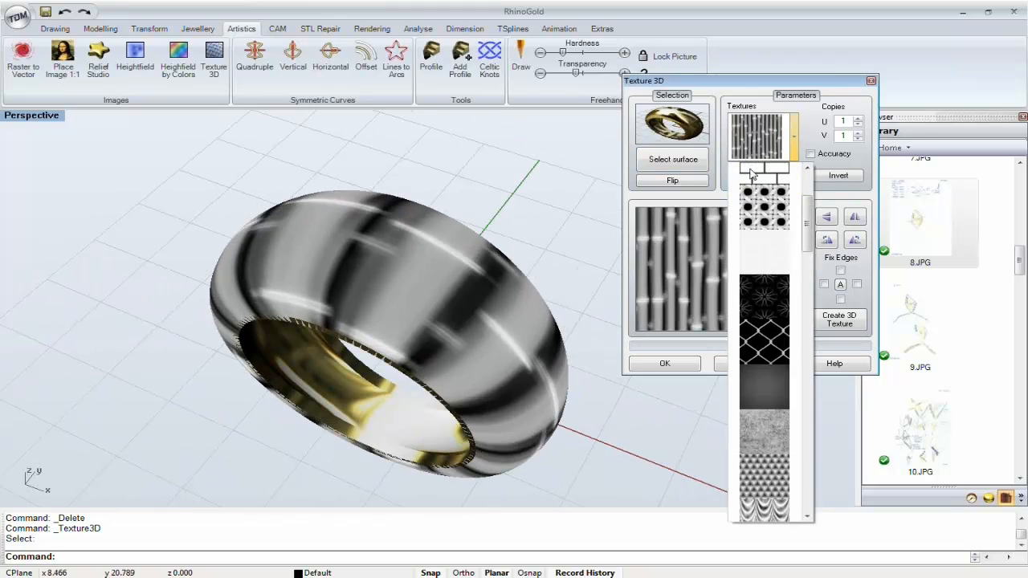
scroll(750, 177, "down", 5)
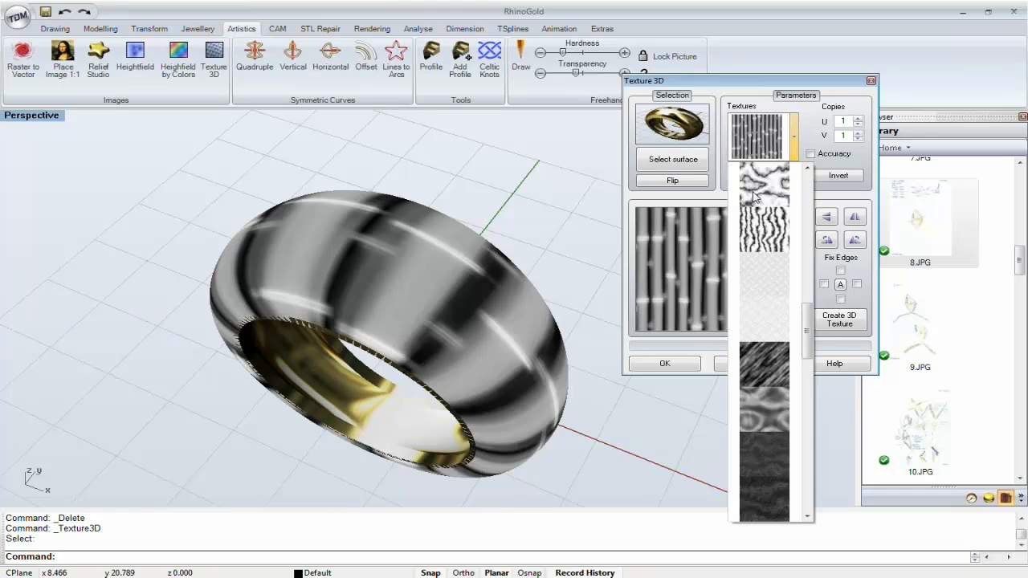
scroll(753, 196, "down", 5)
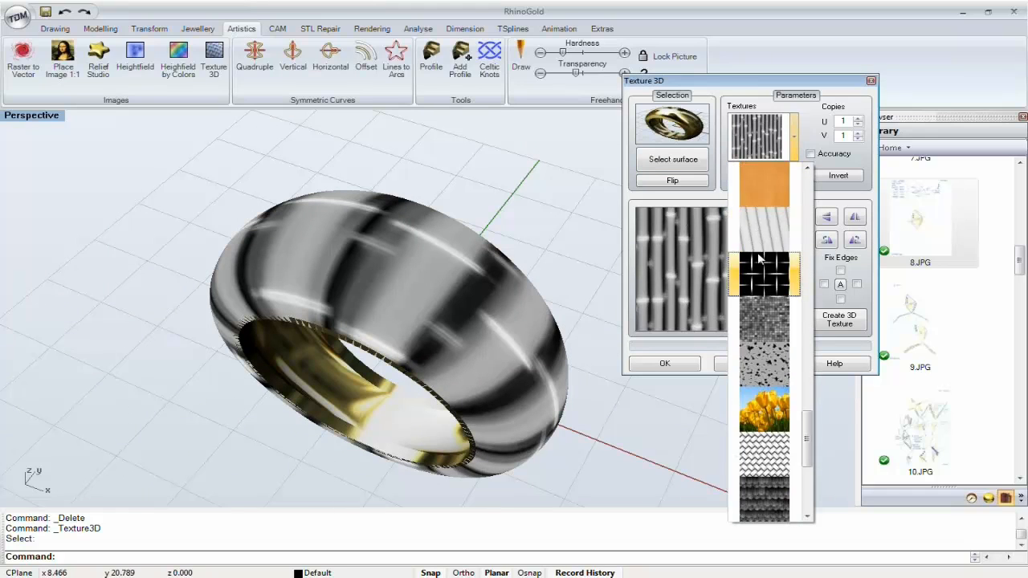
scroll(759, 257, "down", 1)
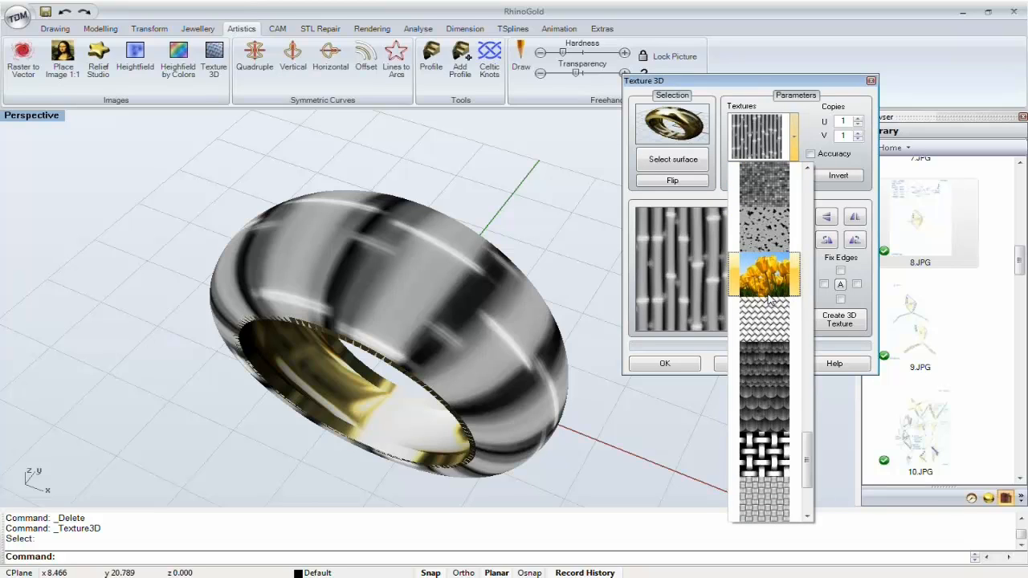
scroll(771, 274, "up", 10)
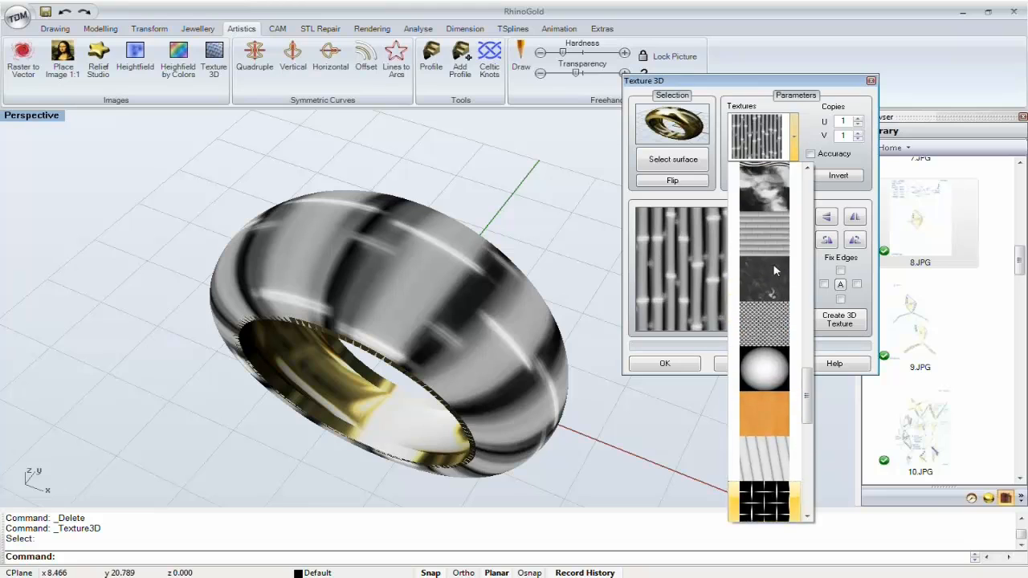
scroll(776, 274, "down", 4)
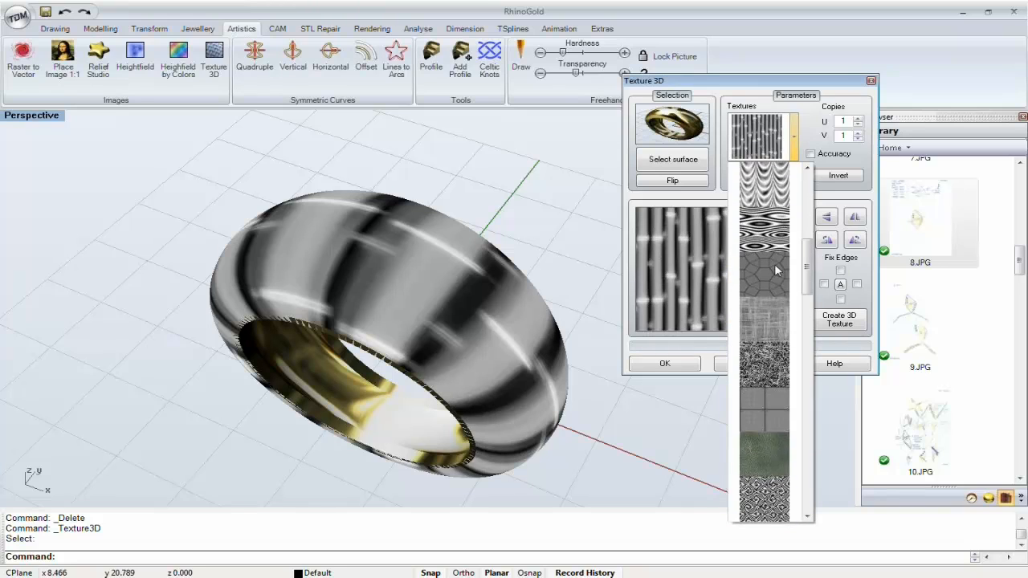
left_click(776, 274)
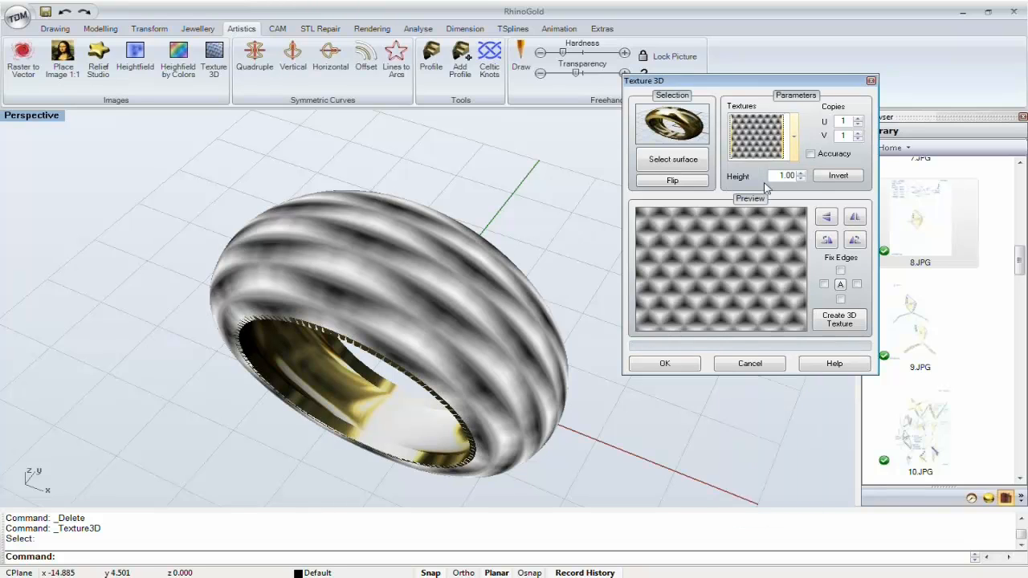
- Set the pyramid texture's U copies to 6, keeping V at 1, and inspect the pattern on the ring
left_click(859, 118)
left_click(859, 119)
left_click(859, 119)
left_click(859, 119)
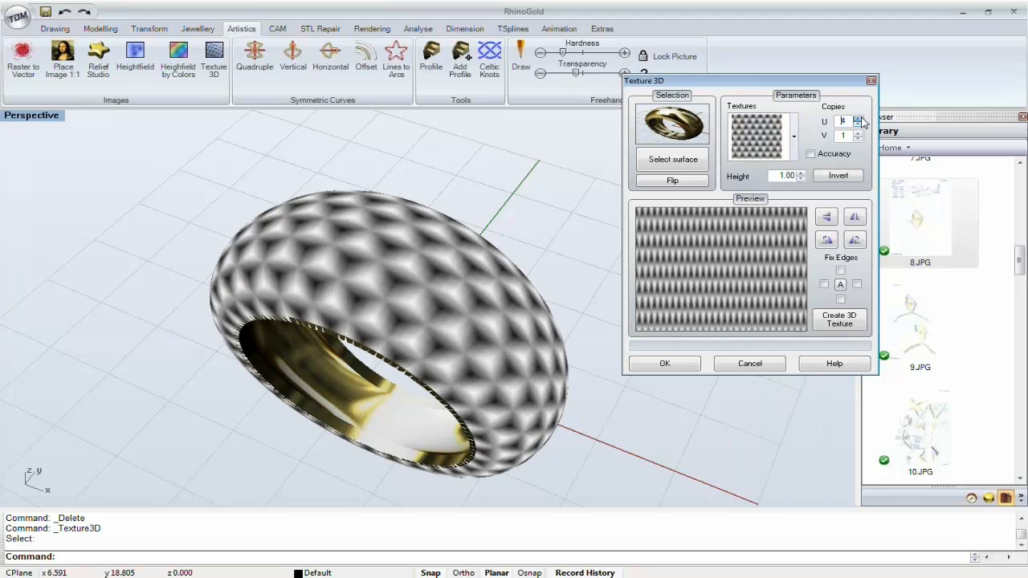
left_click(859, 119)
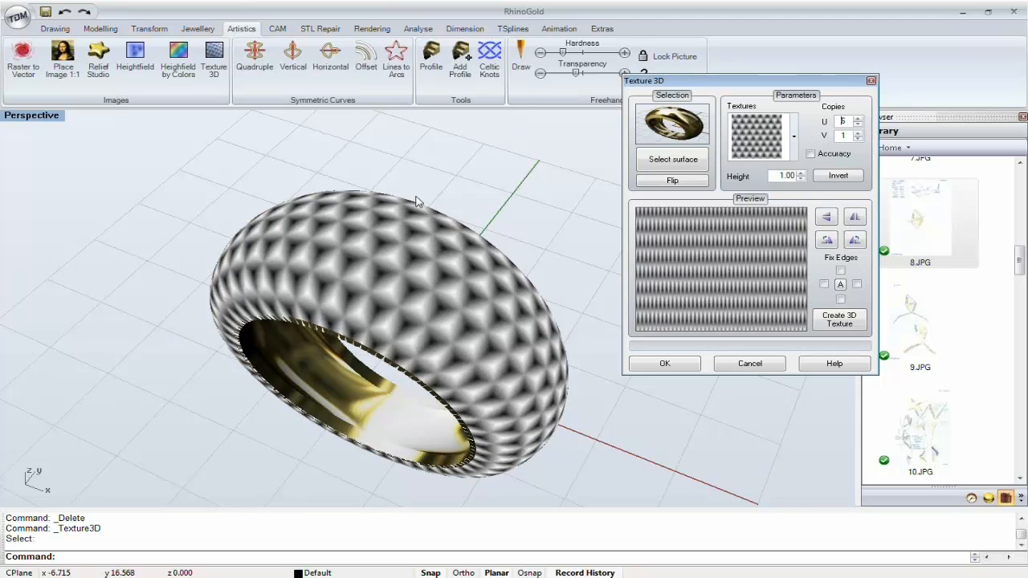
right_click_drag(422, 211, 522, 186)
left_click(859, 120)
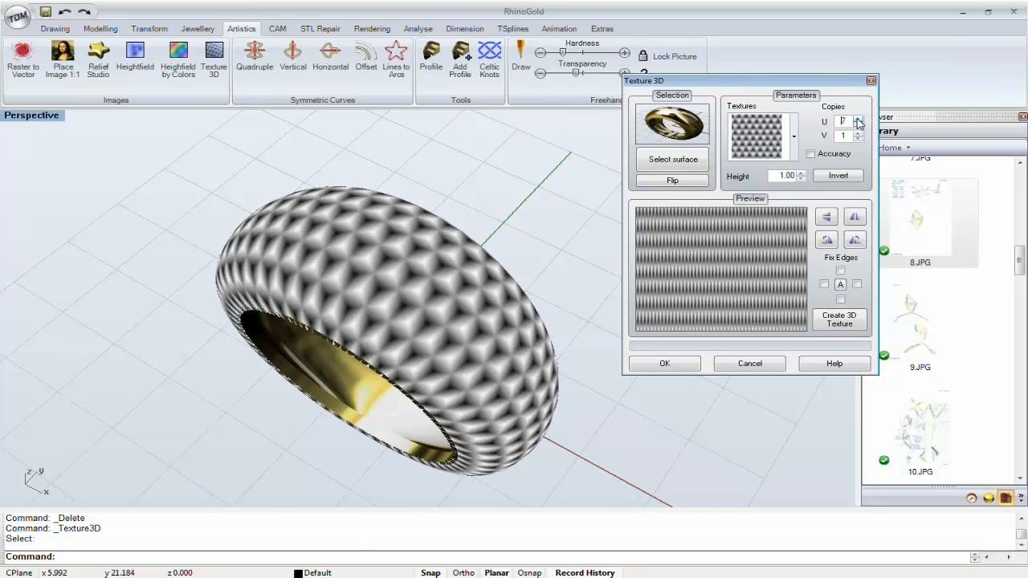
left_click(858, 121)
left_click(857, 125)
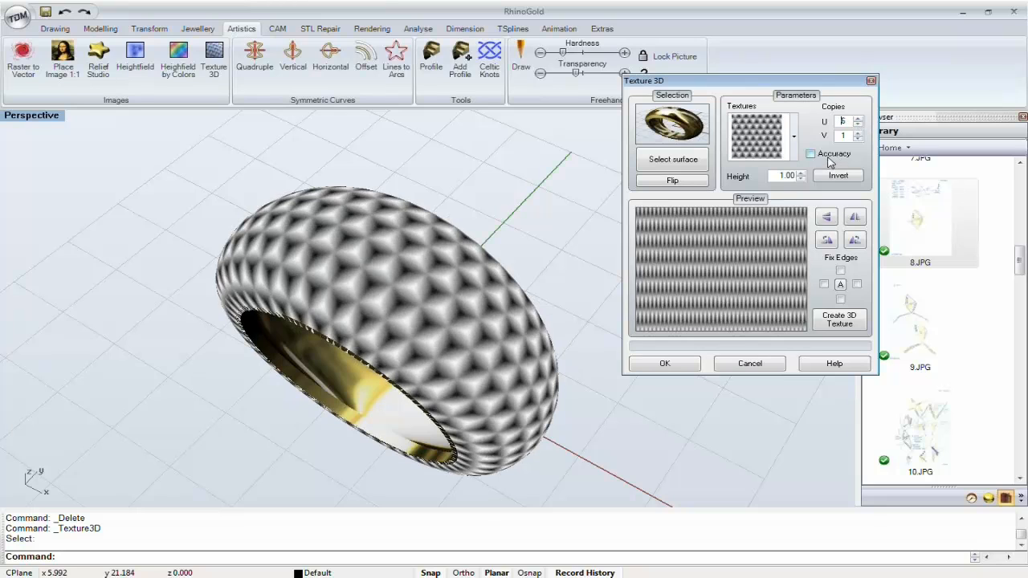
scroll(427, 233, "up", 5)
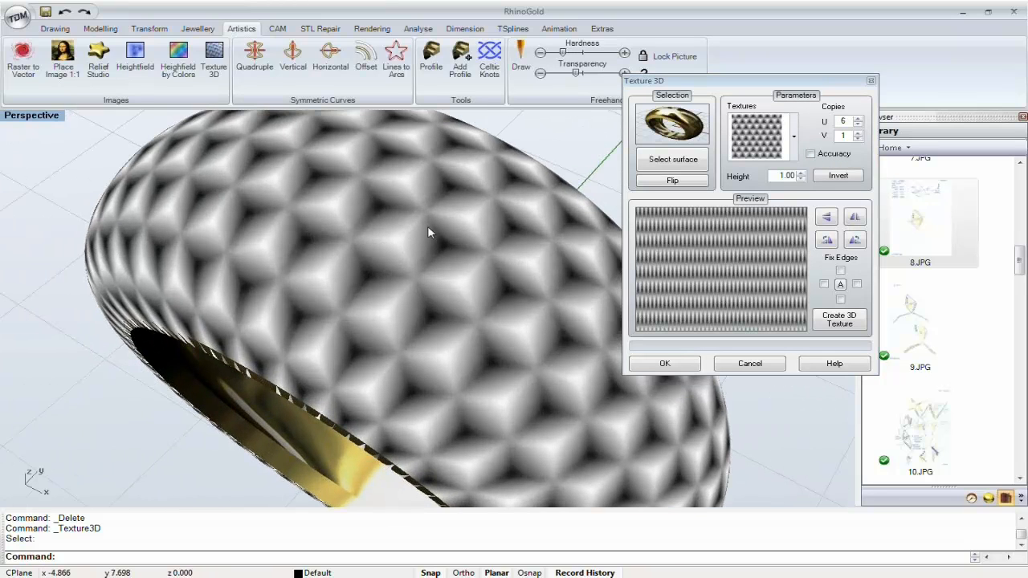
left_click(813, 155)
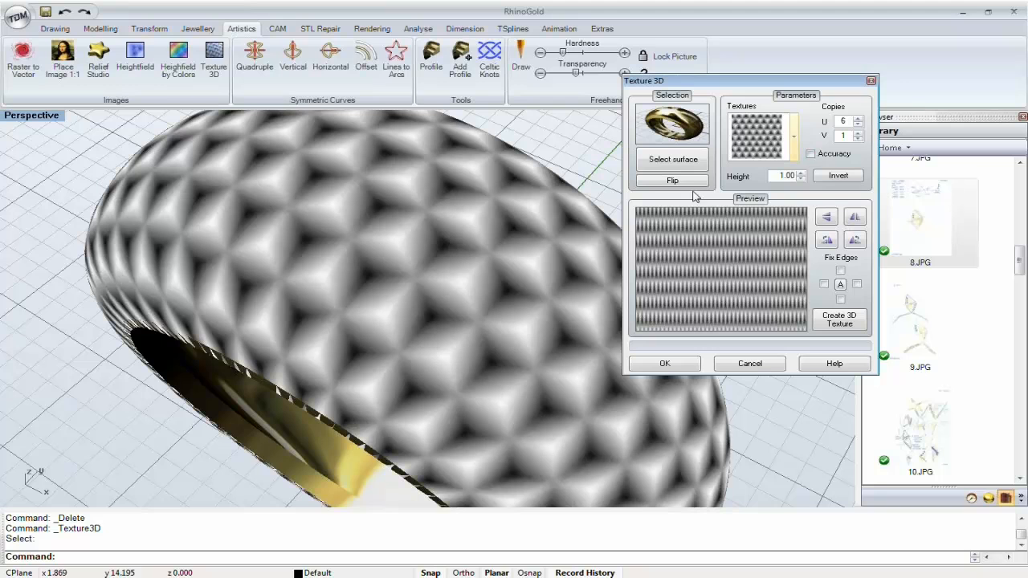
- Create the 3D pyramid texture on the ring's outer surface at a height of 1.00 and accept it
scroll(455, 254, "down", 8)
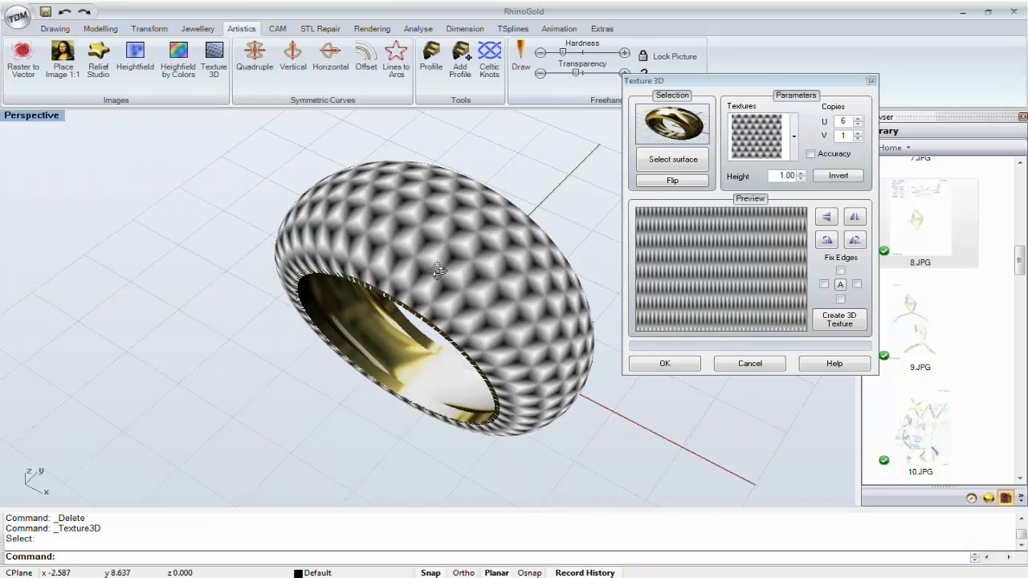
right_click_drag(438, 271, 449, 169)
left_click(838, 319)
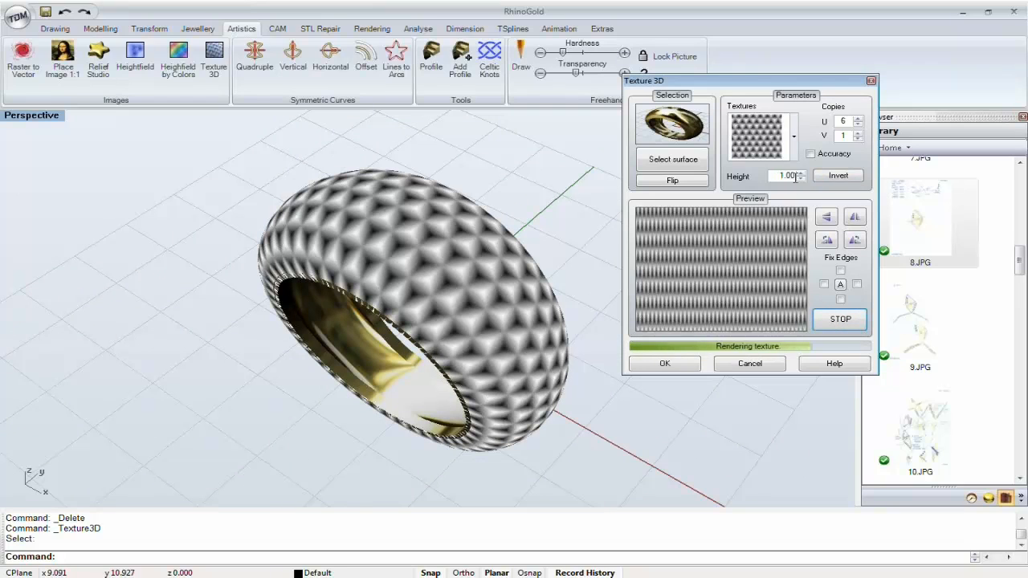
mouse_move(420, 232)
right_mouse_down()
mouse_move(339, 185)
mouse_move(417, 241)
right_mouse_up()
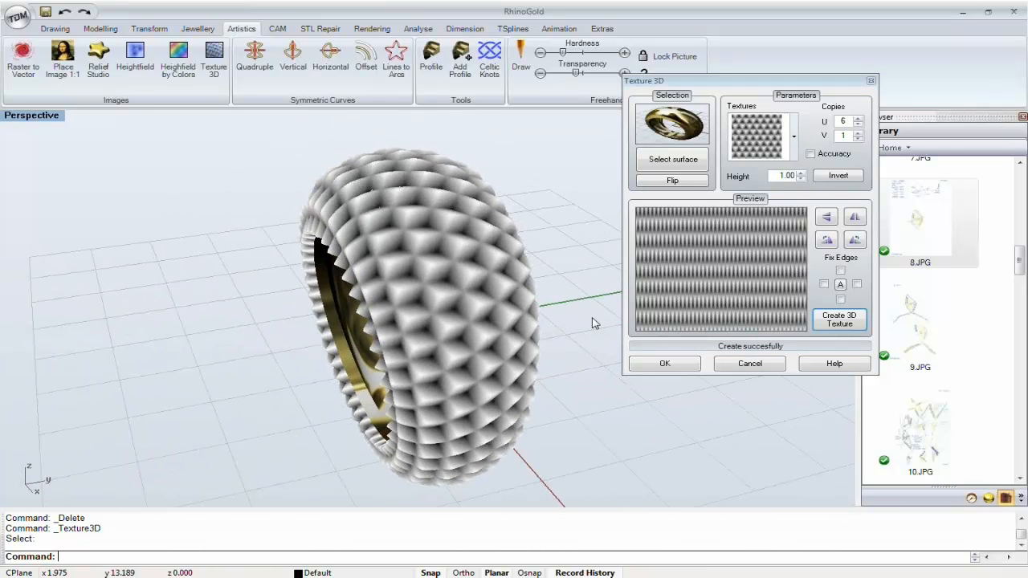
left_click(638, 365)
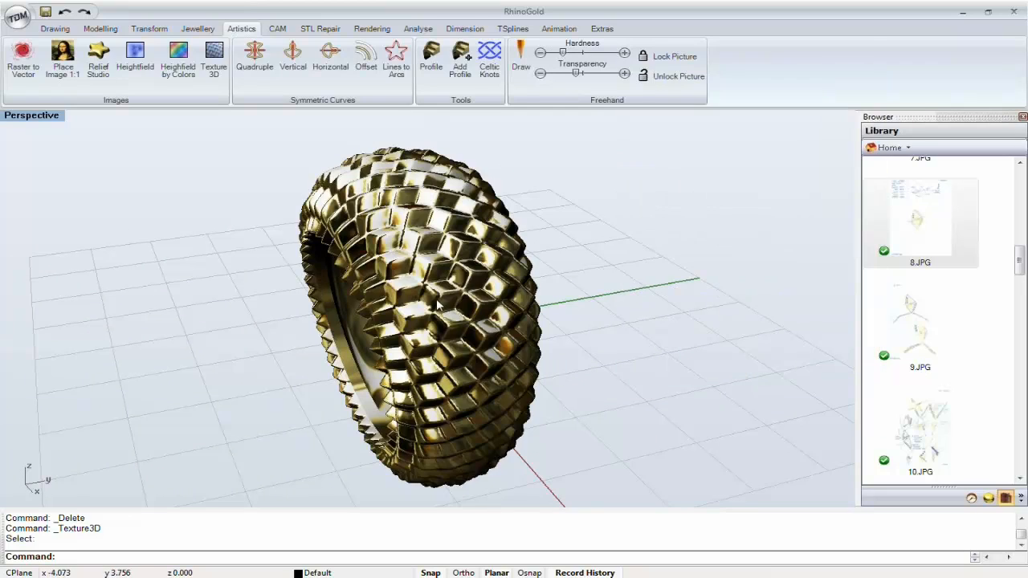
- Examine the finished textured ring from several angles in the perspective view and in the front view
right_click_drag(451, 287, 287, 272)
scroll(465, 269, "up", 2)
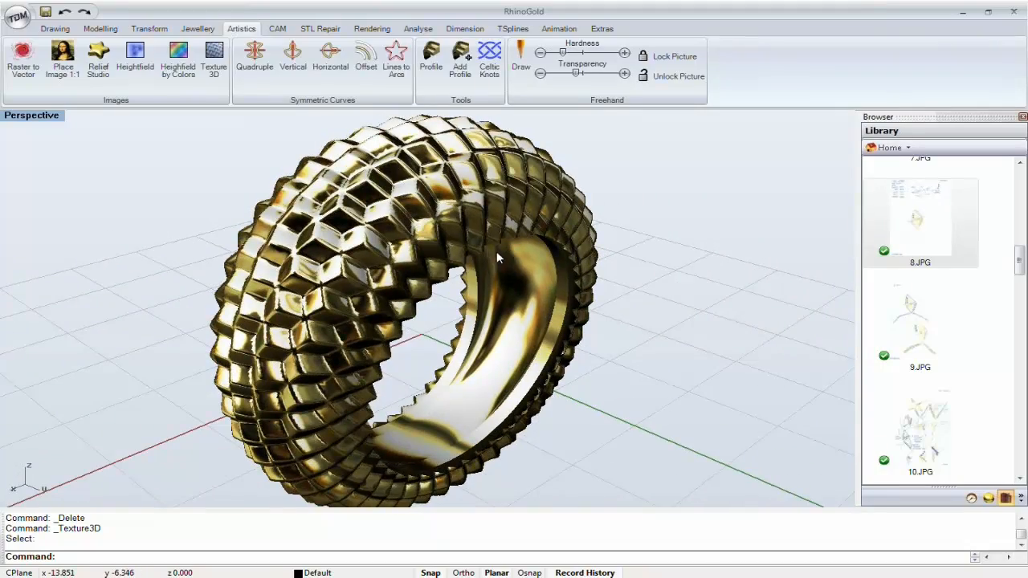
right_click_drag(497, 251, 418, 250)
scroll(402, 259, "down", 4)
scroll(403, 259, "up", 2)
double_click(49, 116)
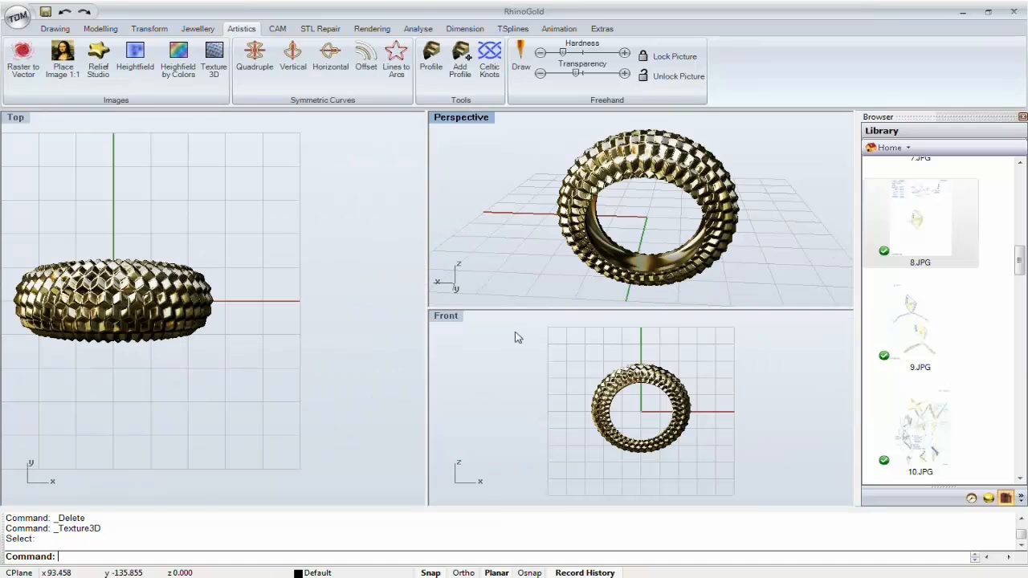
left_click(440, 317)
double_click(441, 316)
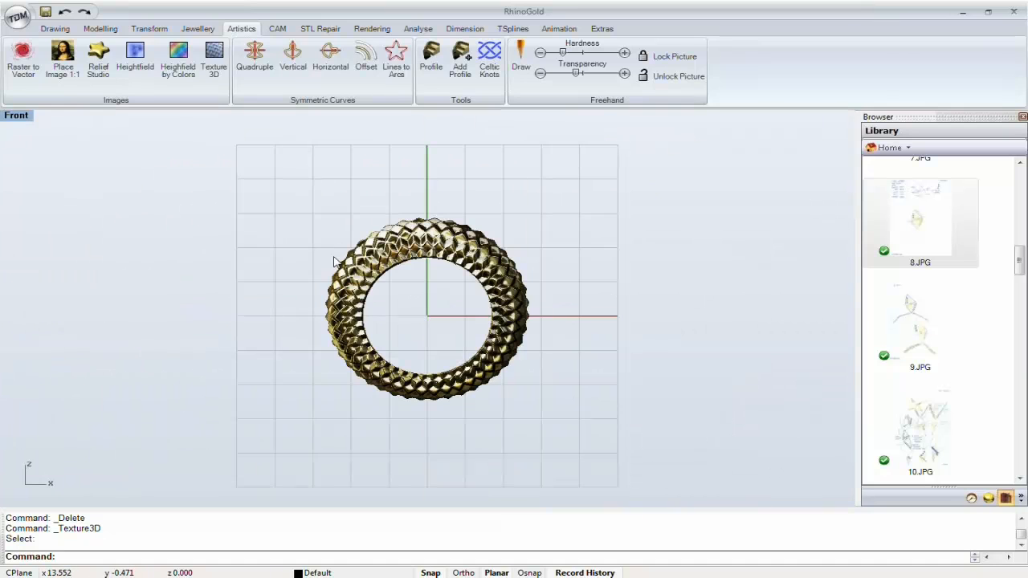
double_click(17, 117)
right_click_drag(520, 165, 570, 183)
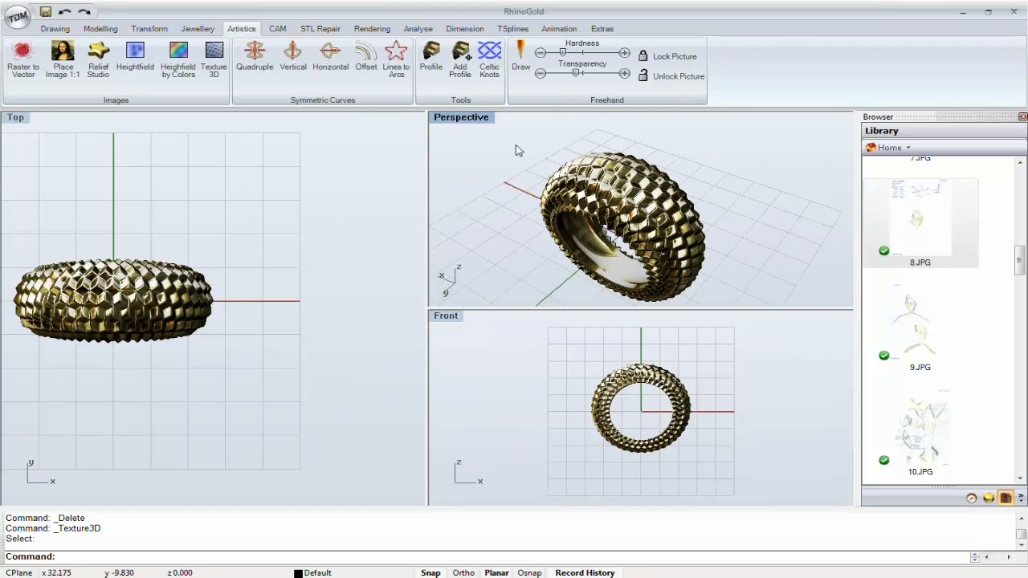
double_click(478, 119)
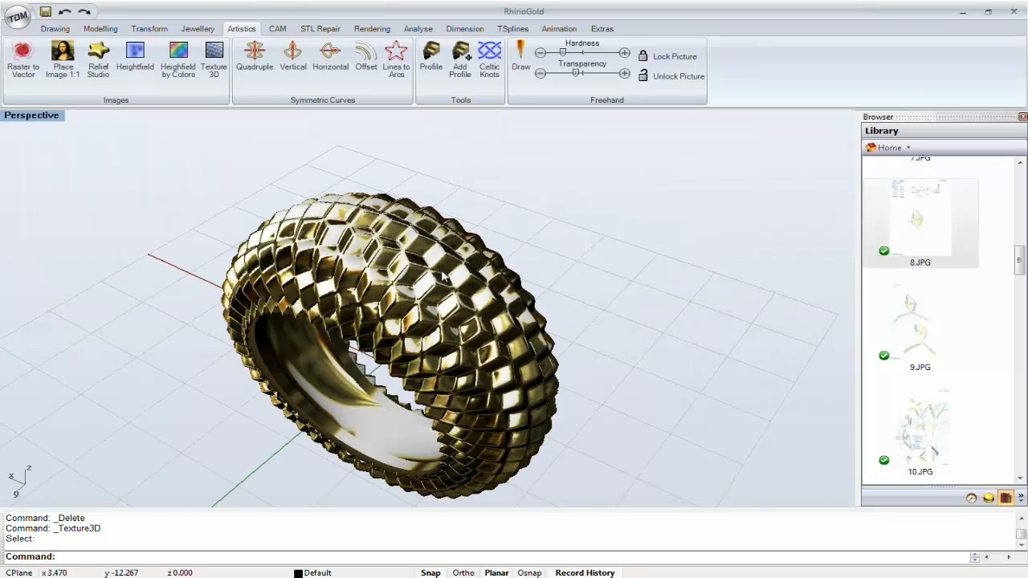
- Switch to the PowerPoint webinar presentation at the Textures 3D slide
key("alt+Tab")
key("alt+Tab")
key("alt+Tab")
key("alt+Tab")
key("alt+Tab")
key("alt+Tab")
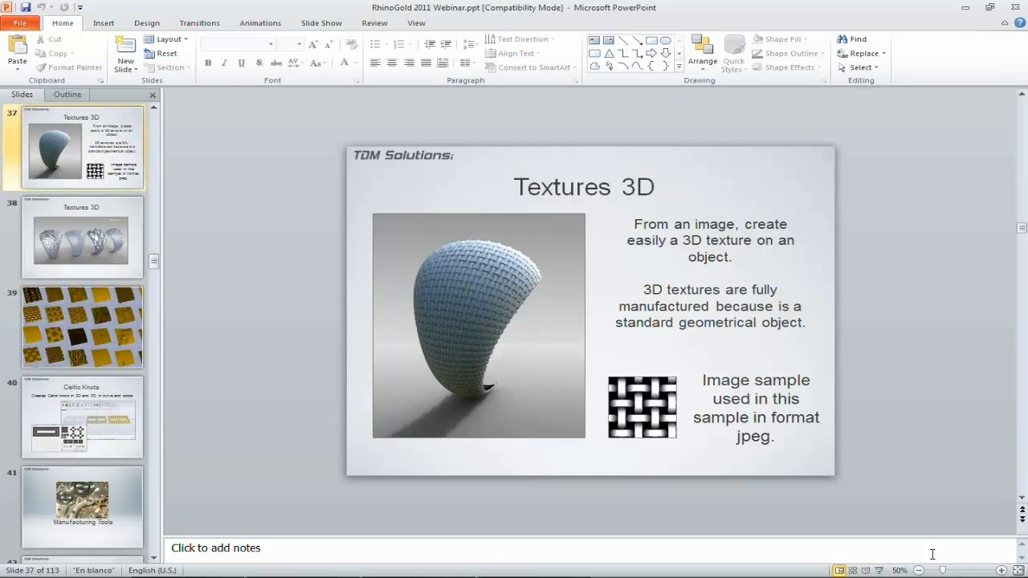
left_click(889, 571)
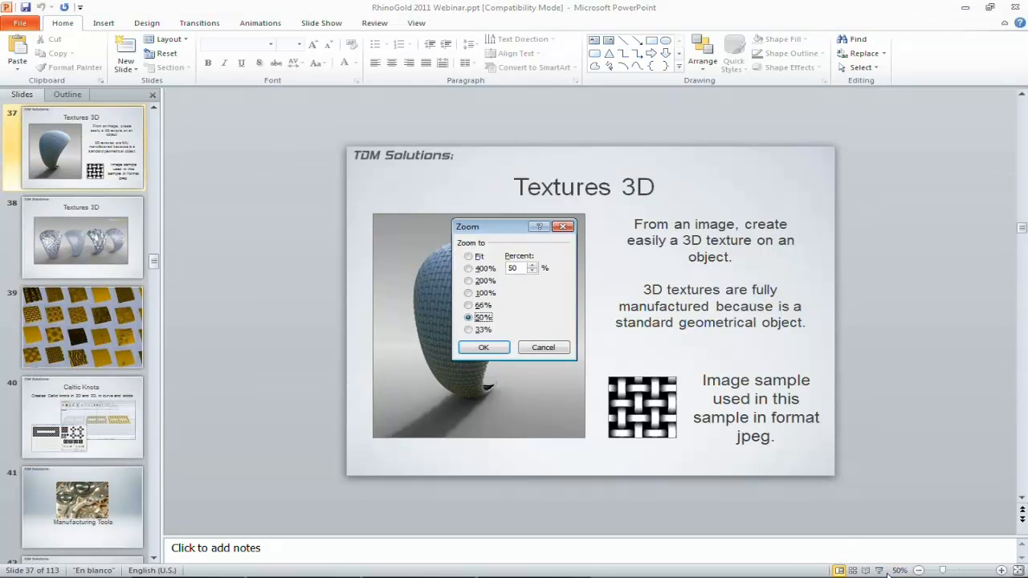
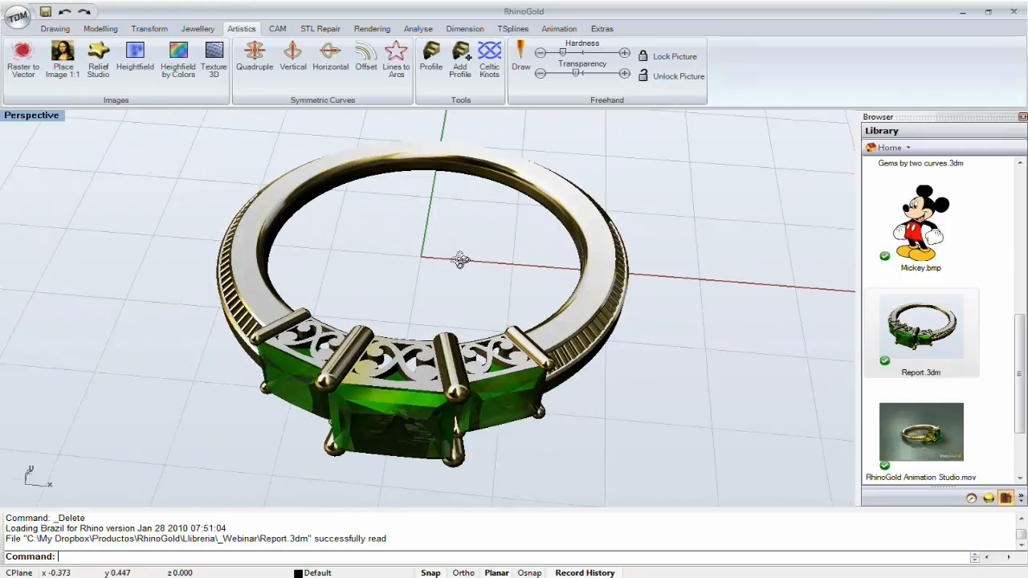
- Apply the Gold 14k Pink Polish metal material to the body of the three-gem ring
left_click(989, 498)
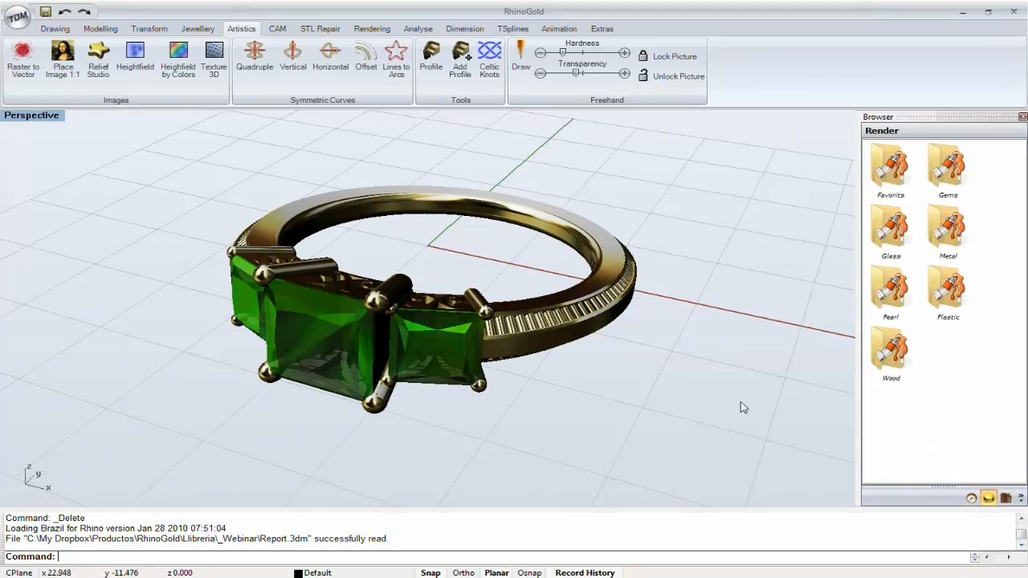
right_click_drag(506, 273, 514, 323)
right_click_drag(245, 273, 337, 233)
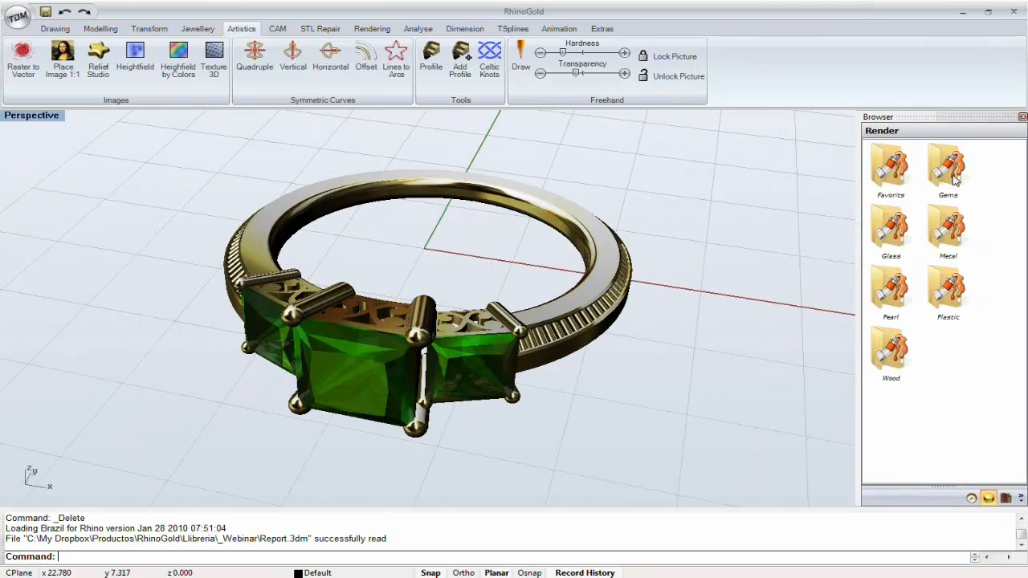
double_click(948, 231)
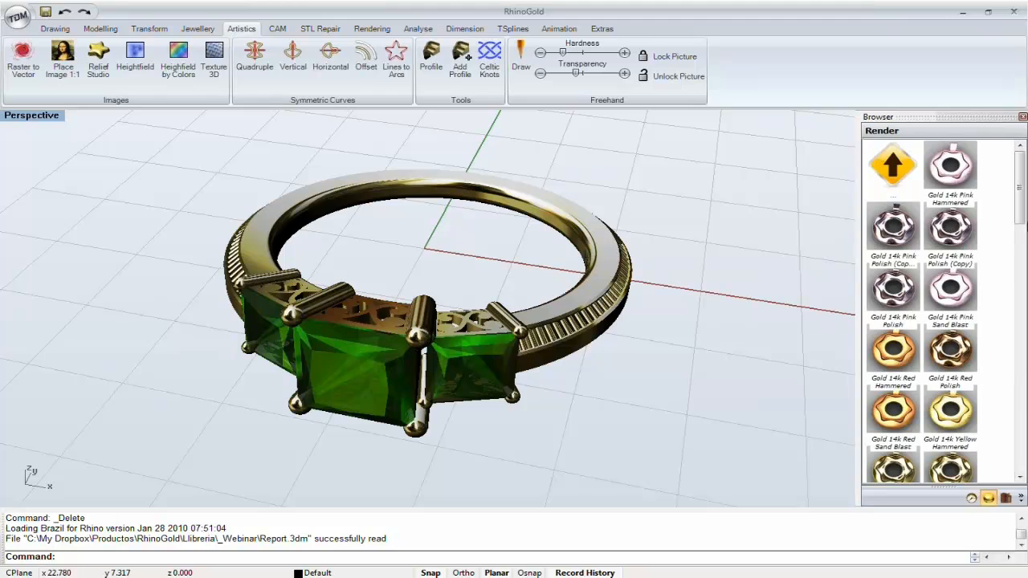
mouse_move(1020, 203)
left_mouse_down()
mouse_move(1021, 241)
mouse_move(1021, 200)
left_mouse_up()
left_click_drag(899, 290, 520, 275)
mouse_move(521, 275)
right_mouse_down()
mouse_move(509, 270)
mouse_move(505, 298)
mouse_move(480, 278)
mouse_move(539, 271)
mouse_move(530, 274)
right_mouse_up()
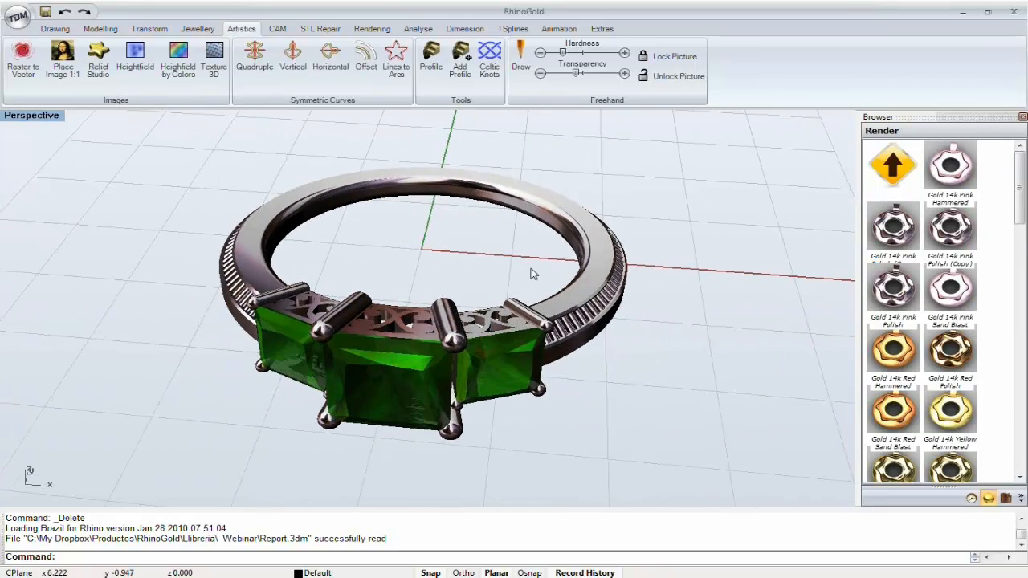
- Apply the Ruby gem material to both side stones and the centre stone of the ring
double_click(905, 167)
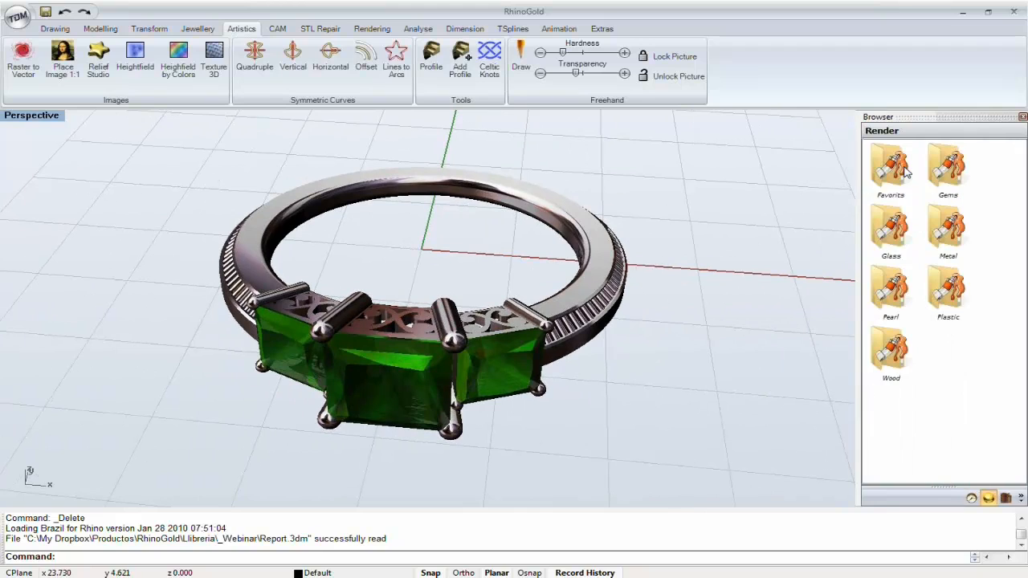
double_click(946, 187)
left_click_drag(1023, 169, 995, 268)
left_click_drag(893, 231, 277, 341)
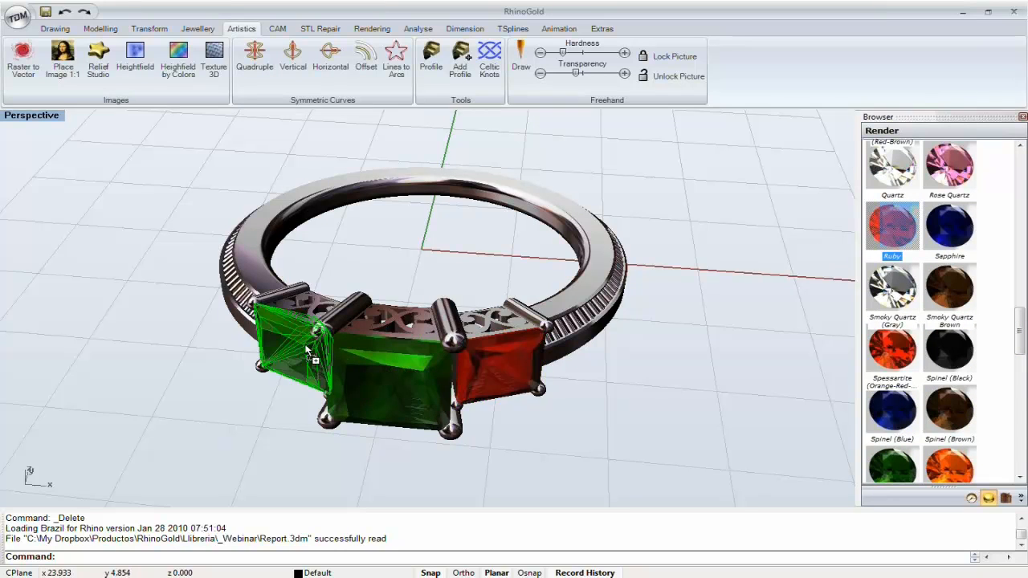
left_click(391, 370)
left_click(434, 398)
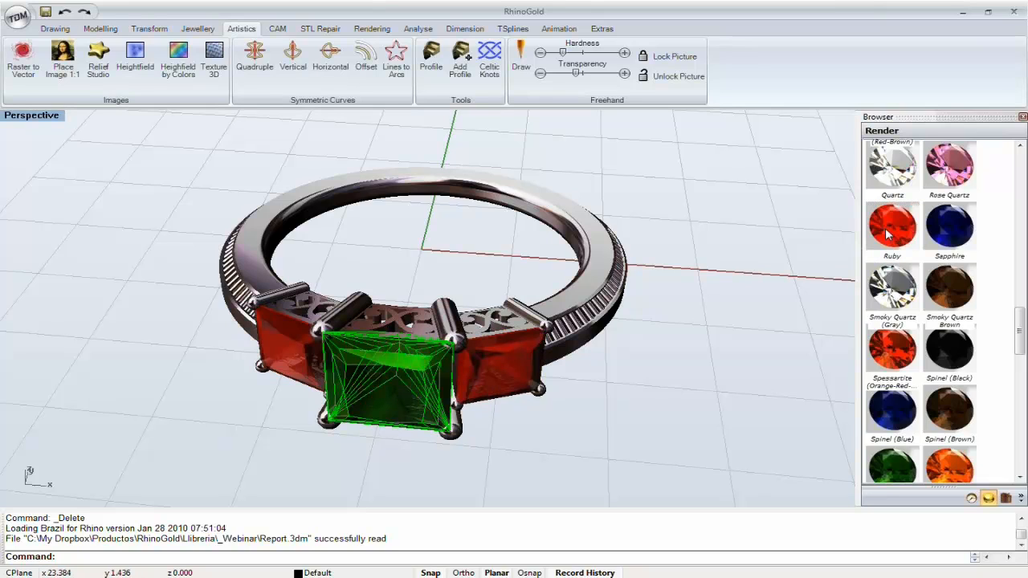
left_click_drag(890, 232, 385, 378)
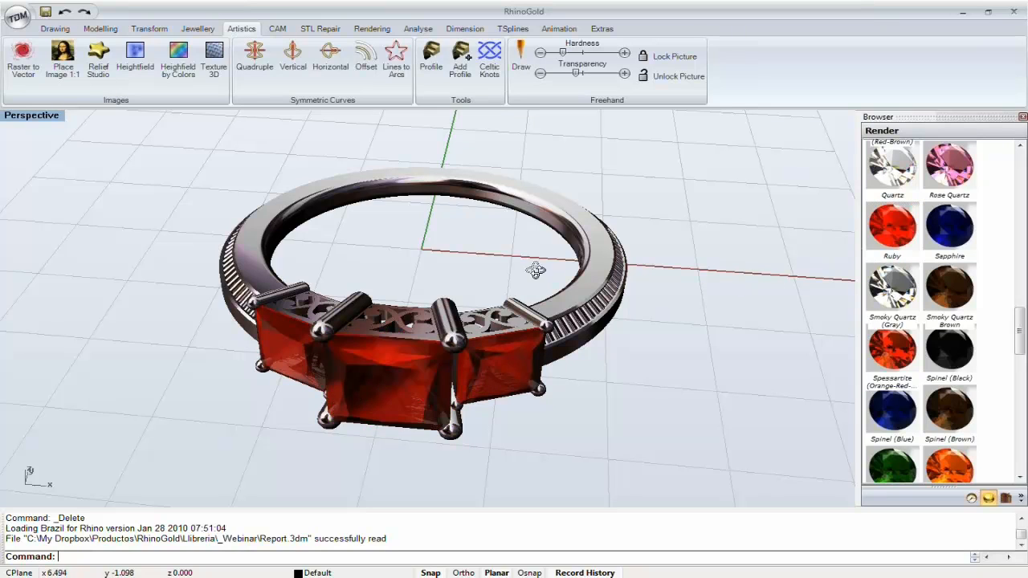
right_click_drag(535, 270, 474, 286)
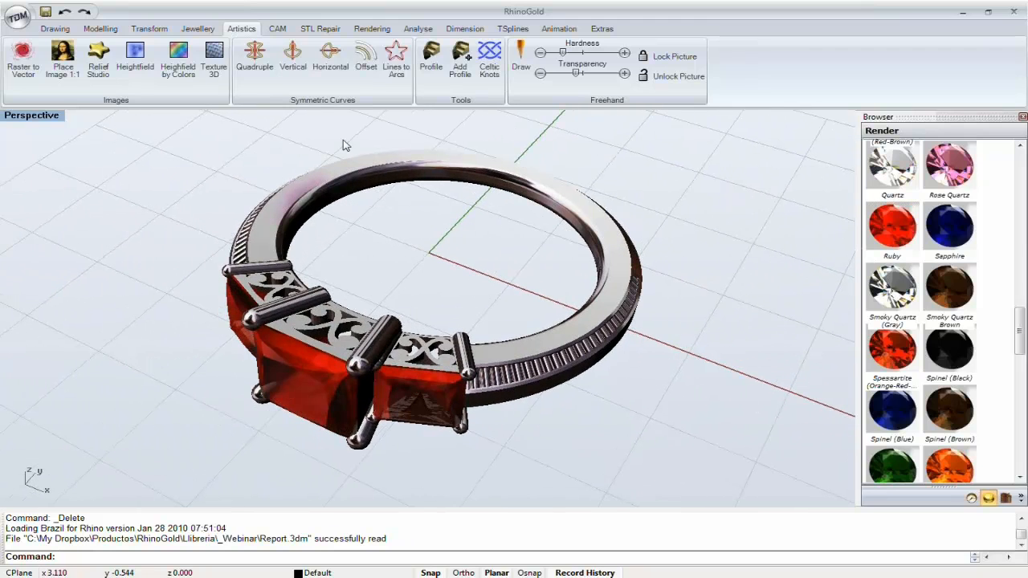
- Generate the jewellery report for the ring and review the quantities, sizes, weights and compounds in its gem list
left_click(198, 28)
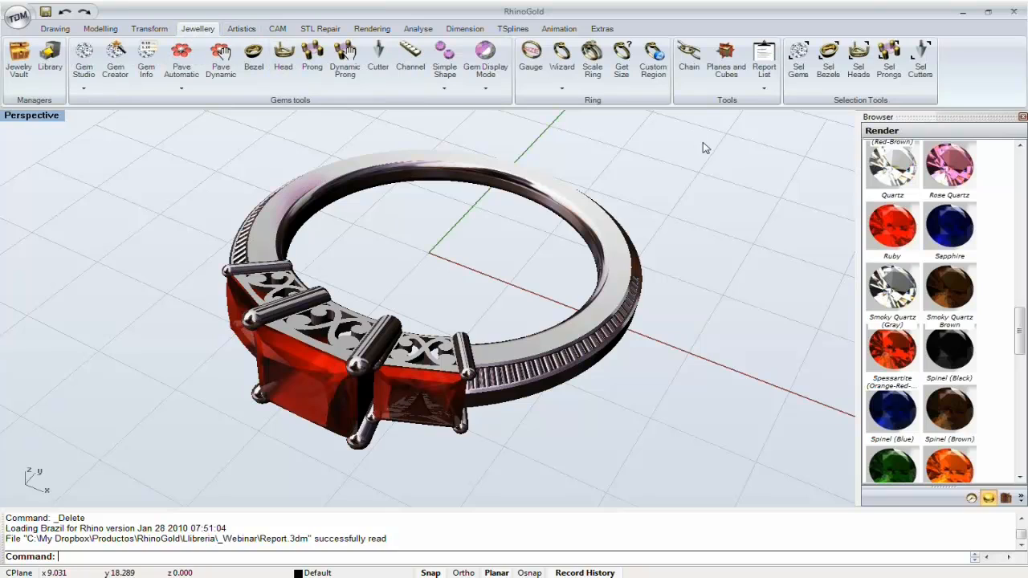
left_click(762, 70)
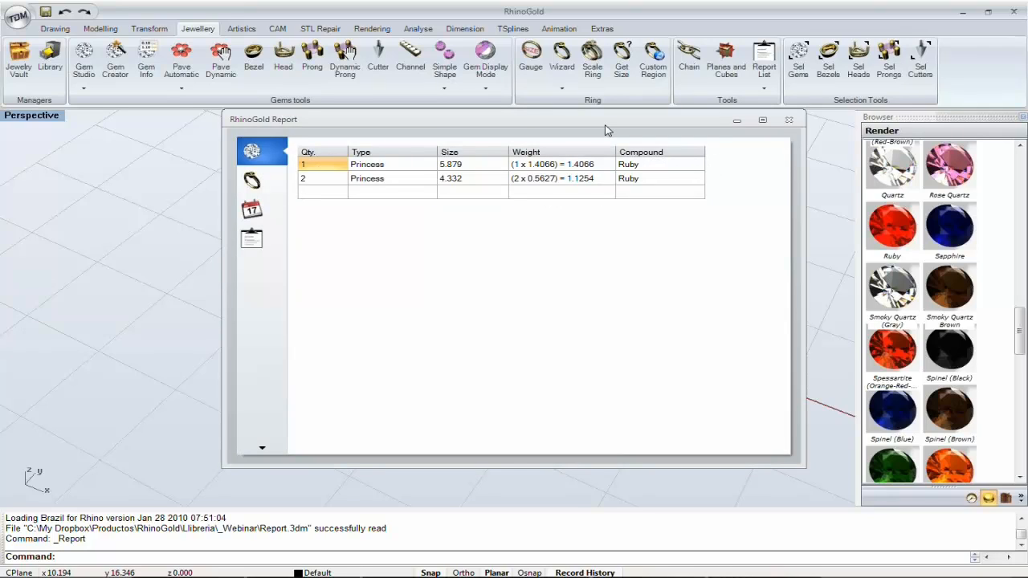
left_click_drag(606, 122, 572, 112)
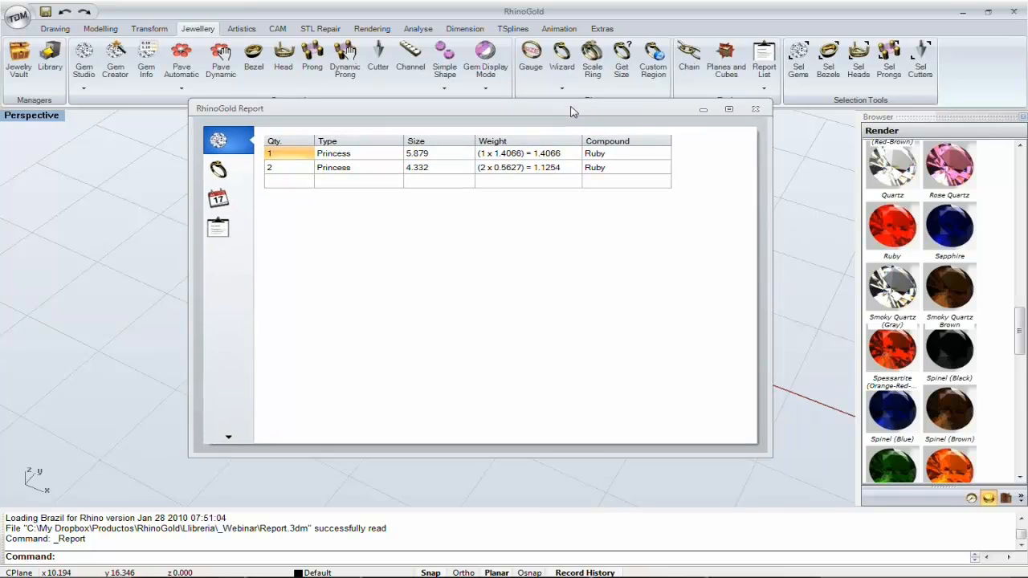
left_click(281, 170)
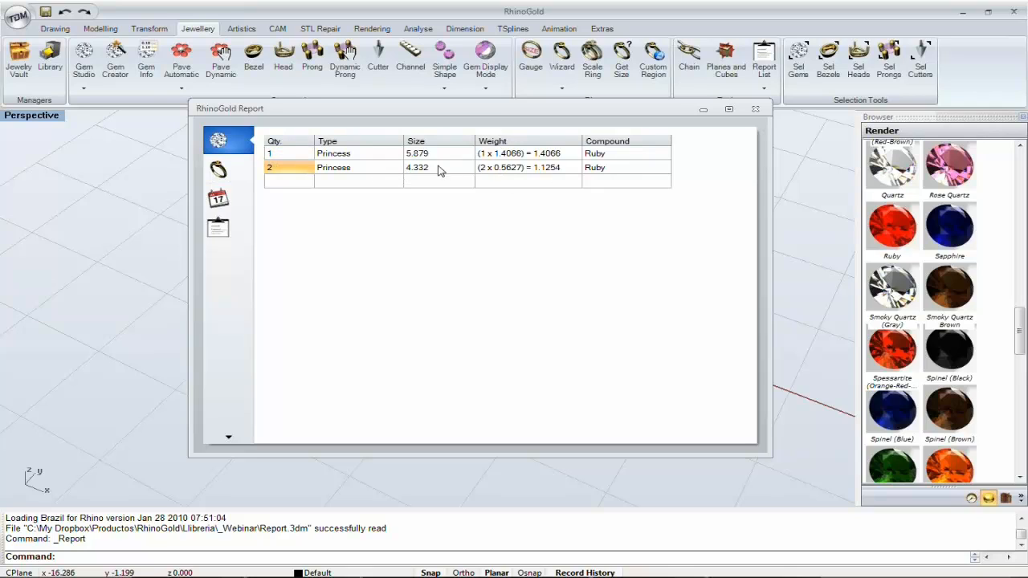
- Rename the ring in the report's metals list to "Ref TDM"
left_click(224, 171)
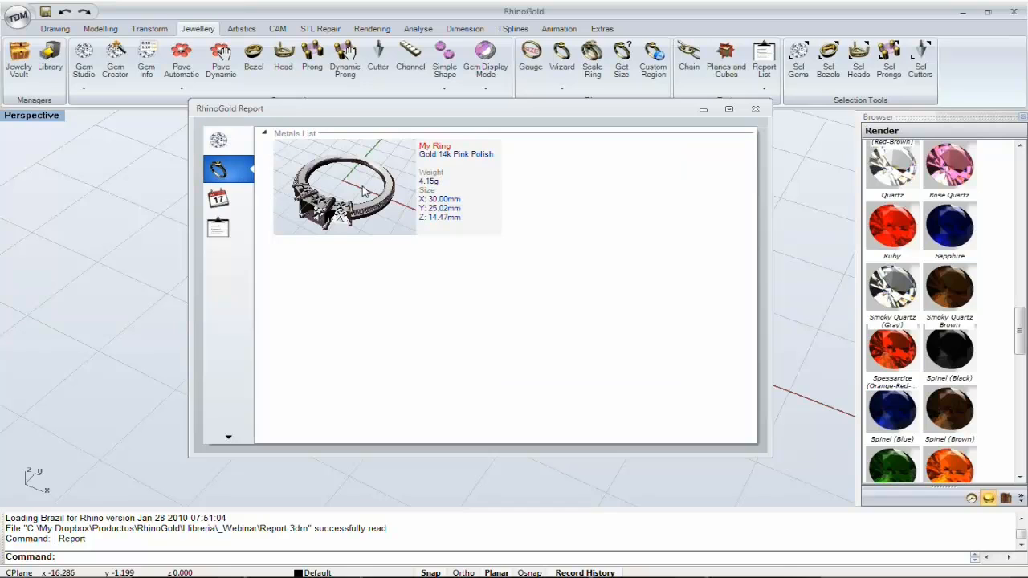
left_click_drag(438, 102, 382, 114)
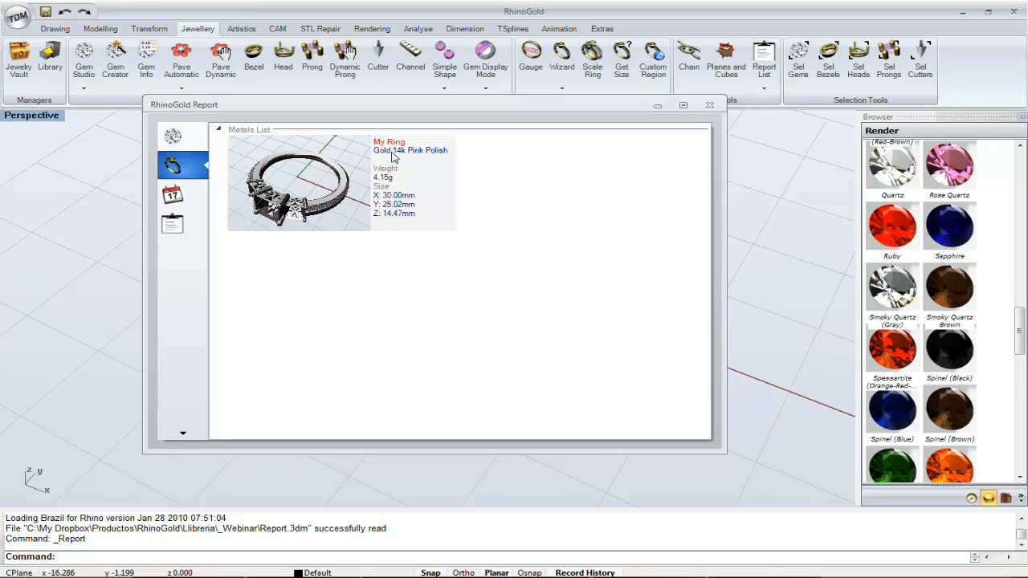
left_click(395, 151)
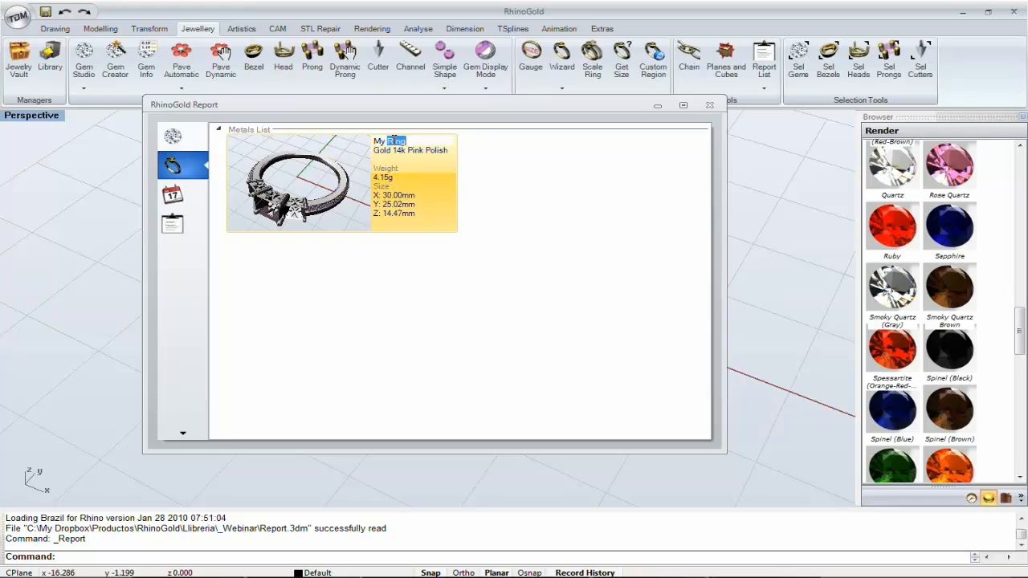
left_click(399, 140)
type("Ref TDM")
key("Return")
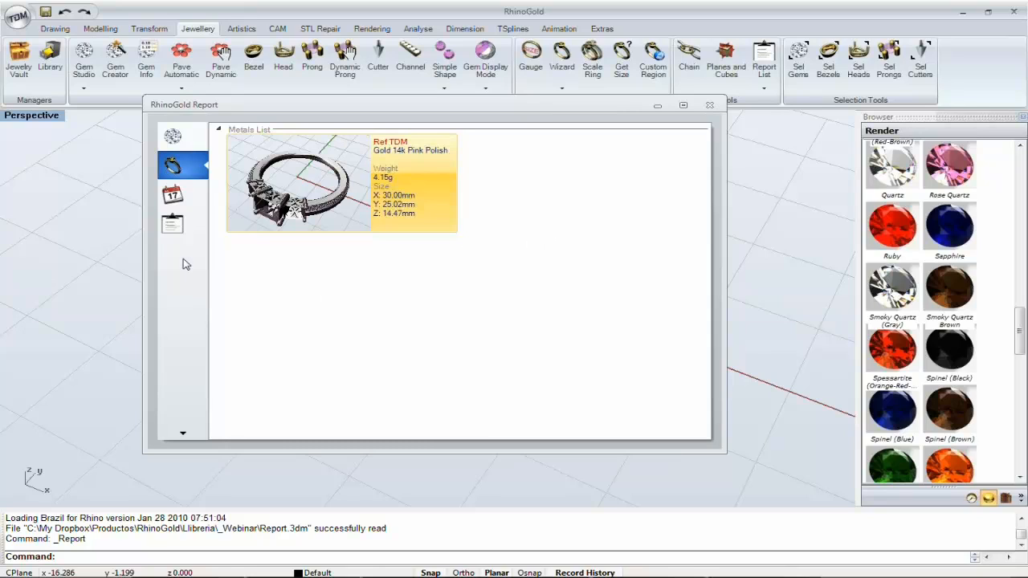
- In the report's weekly calendar, extend Monday's Designing period so that it starts at 12 pm
left_click(181, 201)
left_click(183, 205)
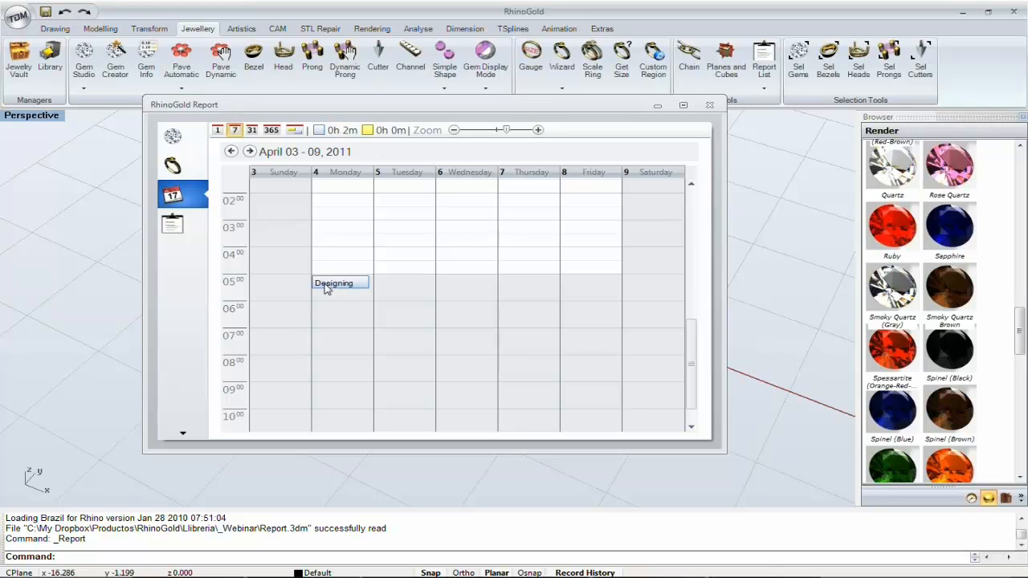
left_click(326, 288)
left_click_drag(328, 289, 347, 262)
scroll(349, 324, "up", 3)
scroll(349, 324, "down", 2)
- Add a period named "Design" on Tuesday, running from 12 pm to 3:30 pm
left_click(430, 271)
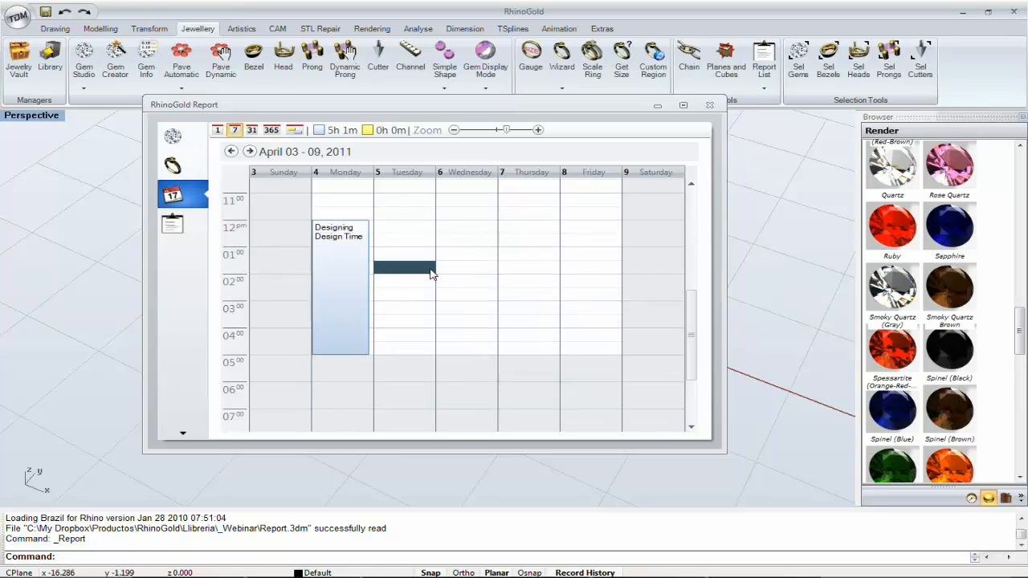
left_click(403, 227)
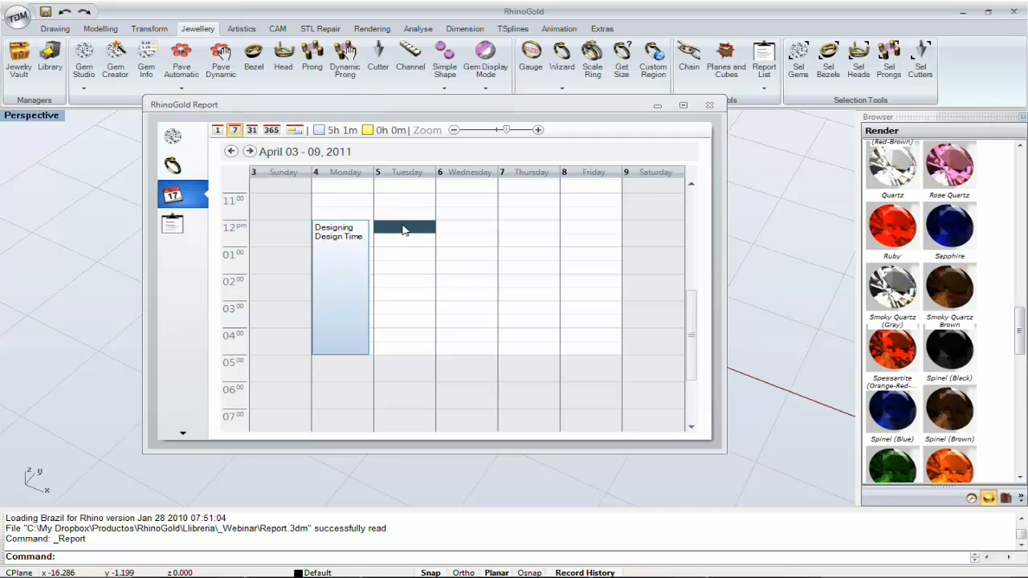
type("Design")
left_click_drag(397, 233, 399, 312)
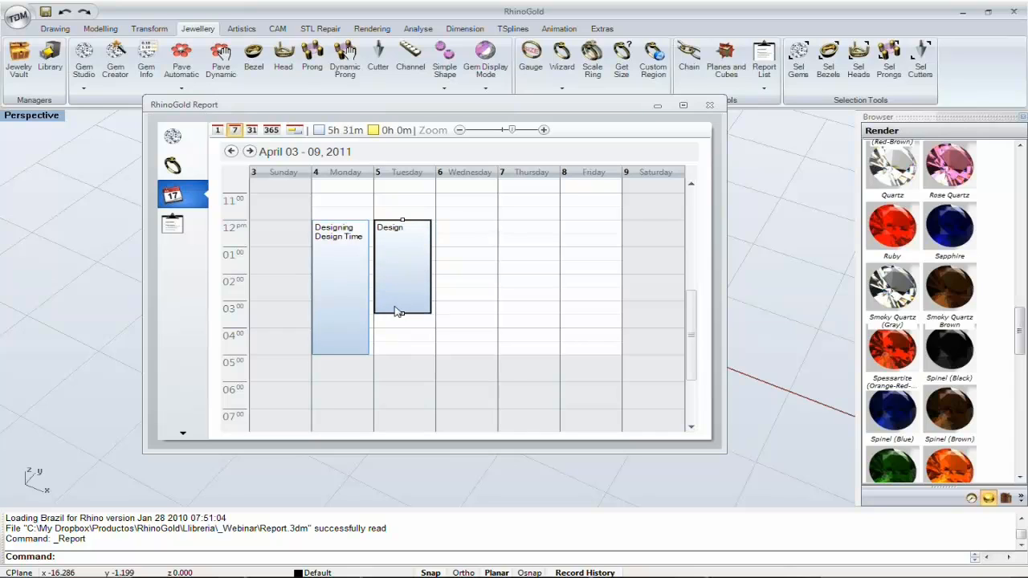
- Change the Tuesday period's subject to "Prototyping" and mark it with the yellow category
double_click(393, 235)
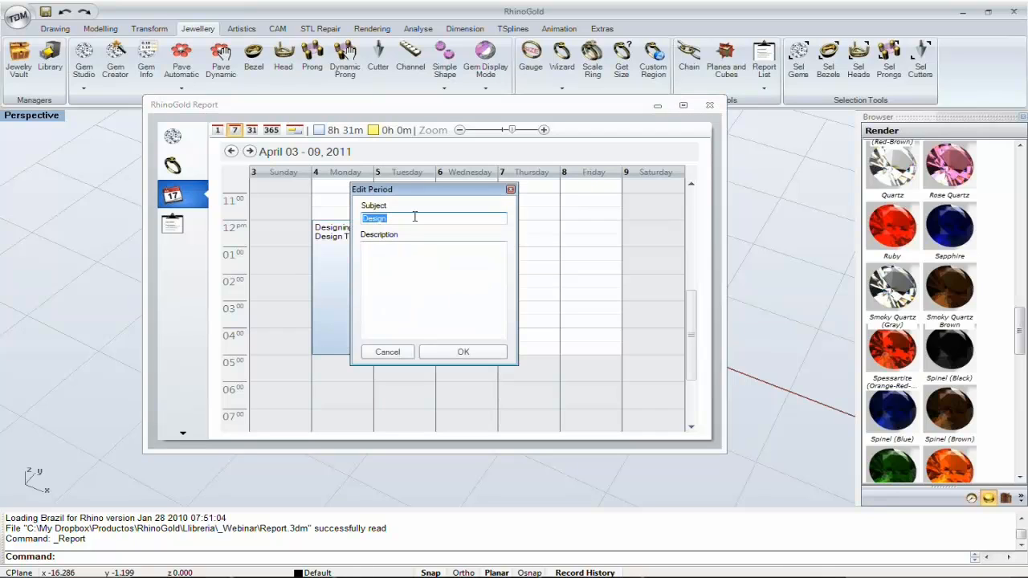
type("Prototyping")
left_click(454, 352)
left_click(388, 133)
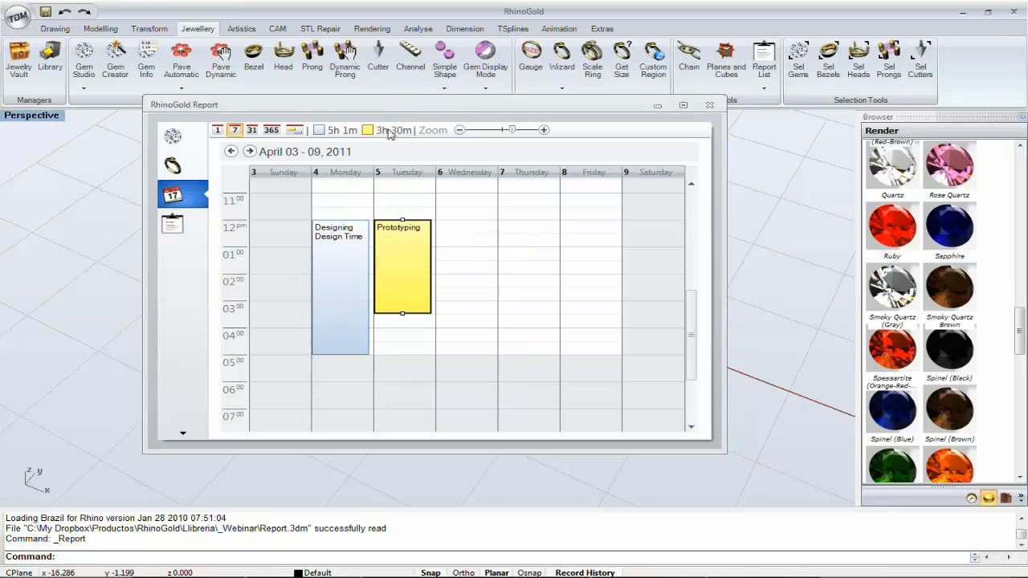
left_click(358, 272)
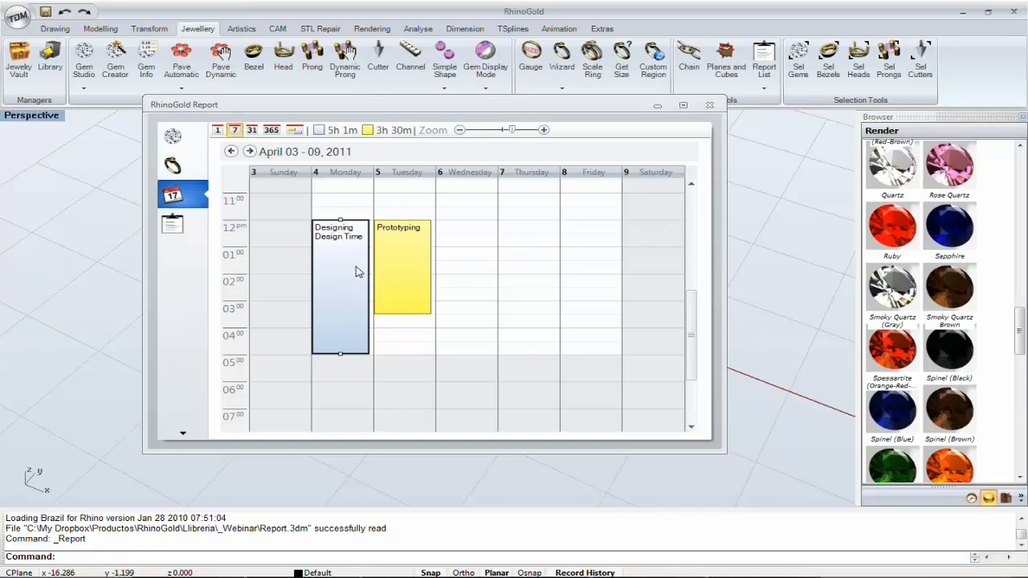
left_click(410, 265)
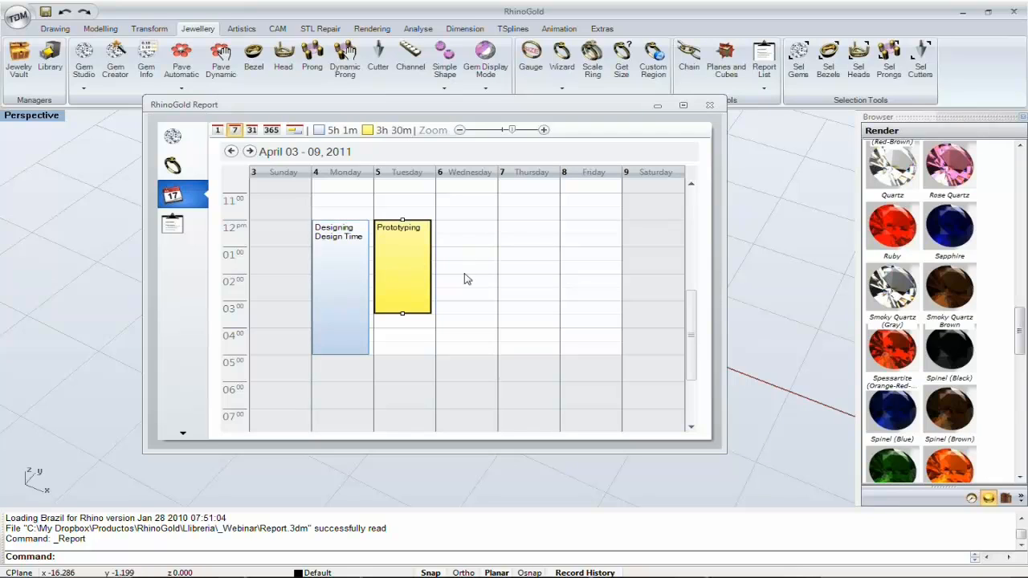
- In the report's cost summary, set the project to "My Ring" and the customer to "TDM"
left_click(170, 223)
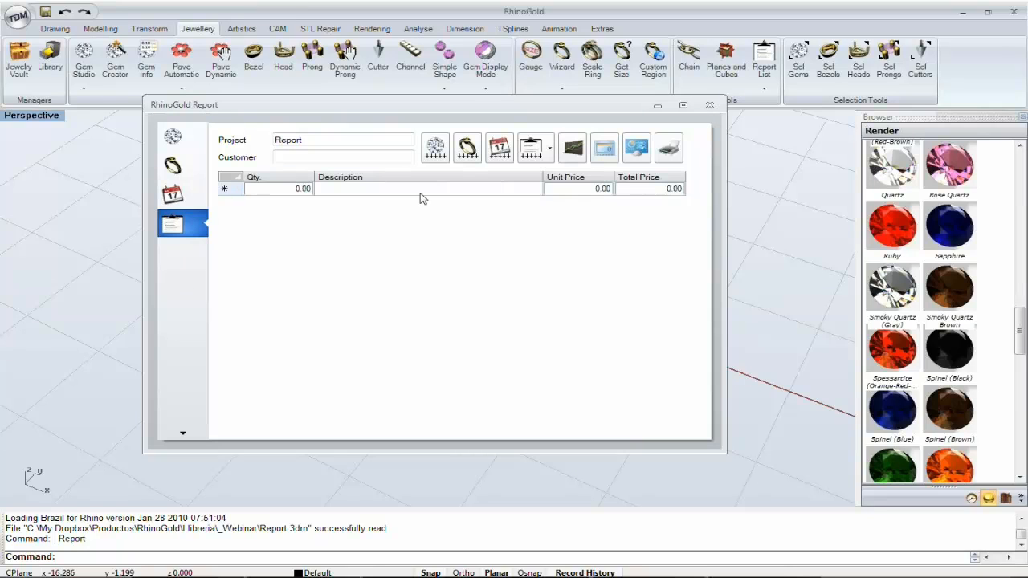
double_click(278, 139)
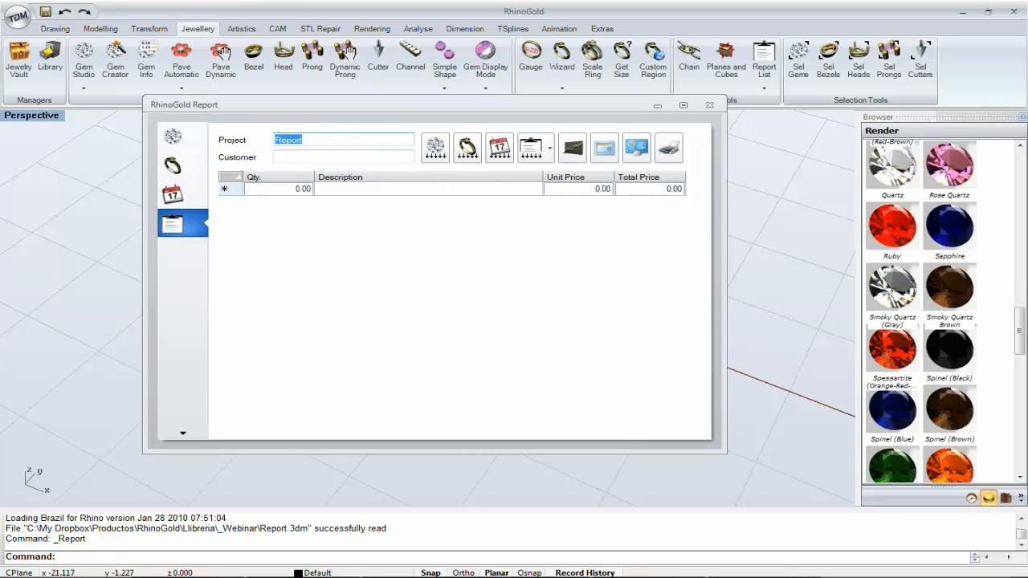
type("My Ring")
left_click(326, 159)
type("TDM")
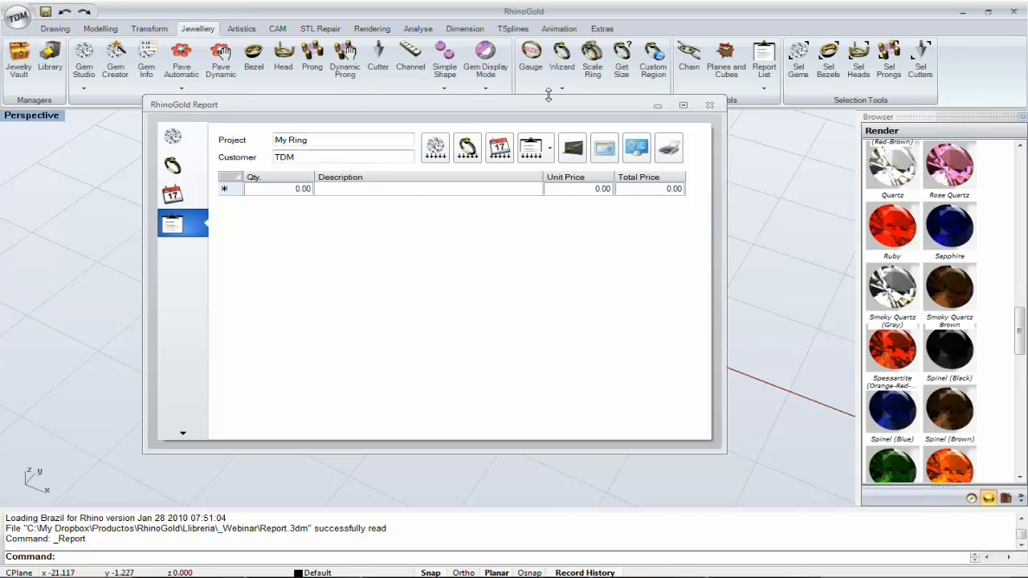
- Import the gems, the metals and the calendar's working times into the report's description list
left_click(434, 156)
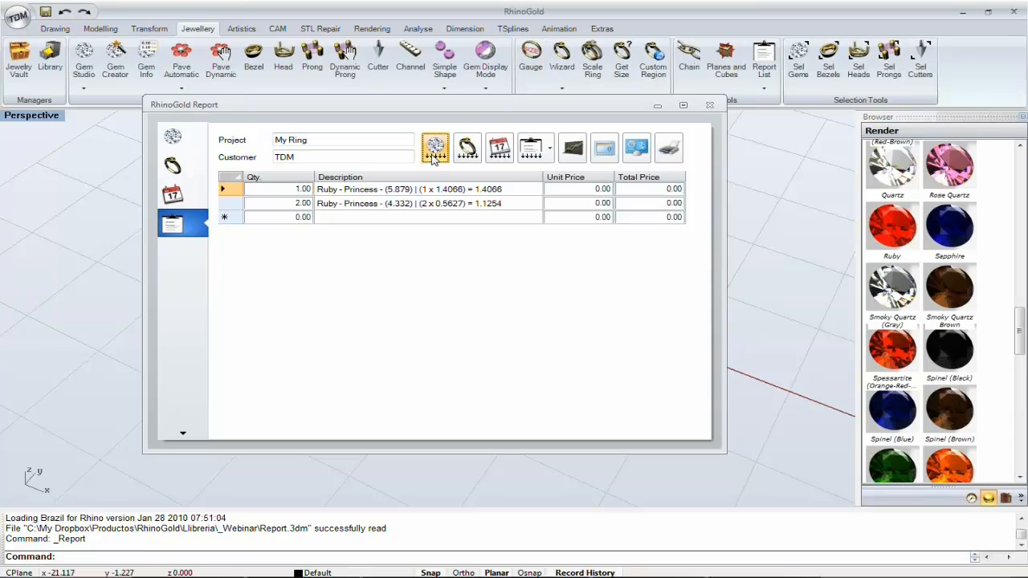
left_click(470, 152)
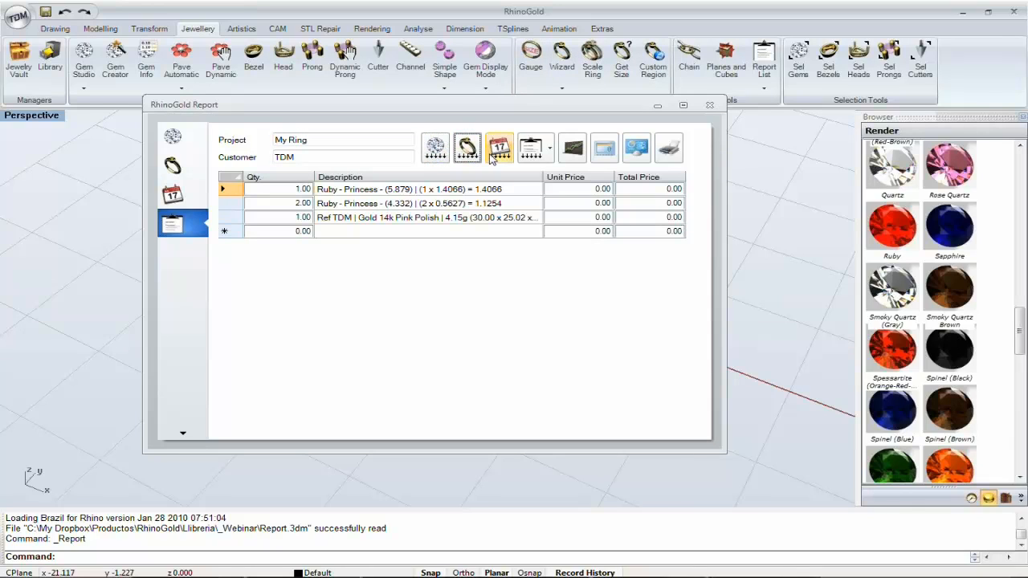
left_click(493, 153)
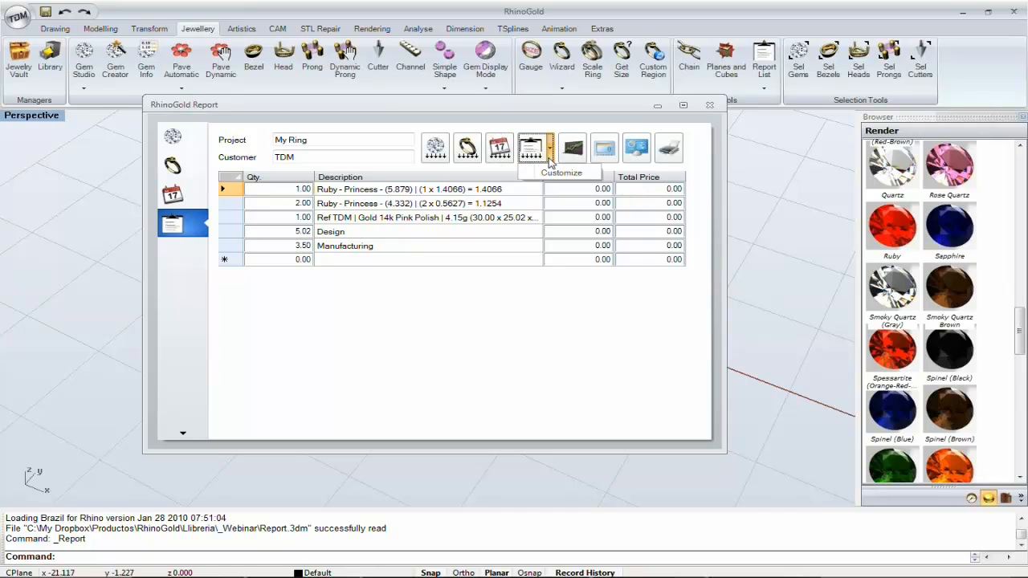
- Review the custom item list and add its Prototype, Casting and Polish entries to the report's description list
left_click(550, 160)
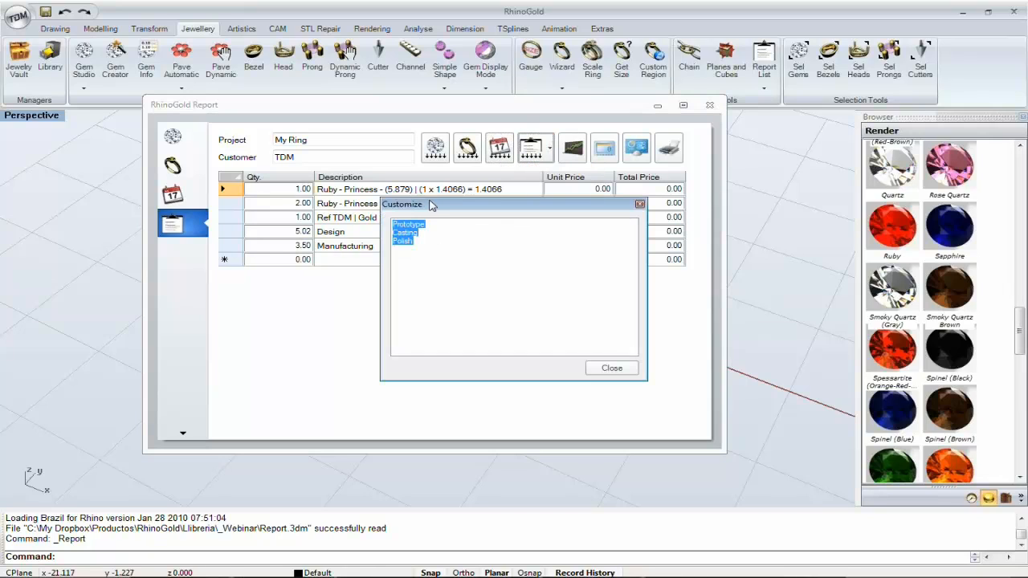
left_click_drag(432, 206, 436, 223)
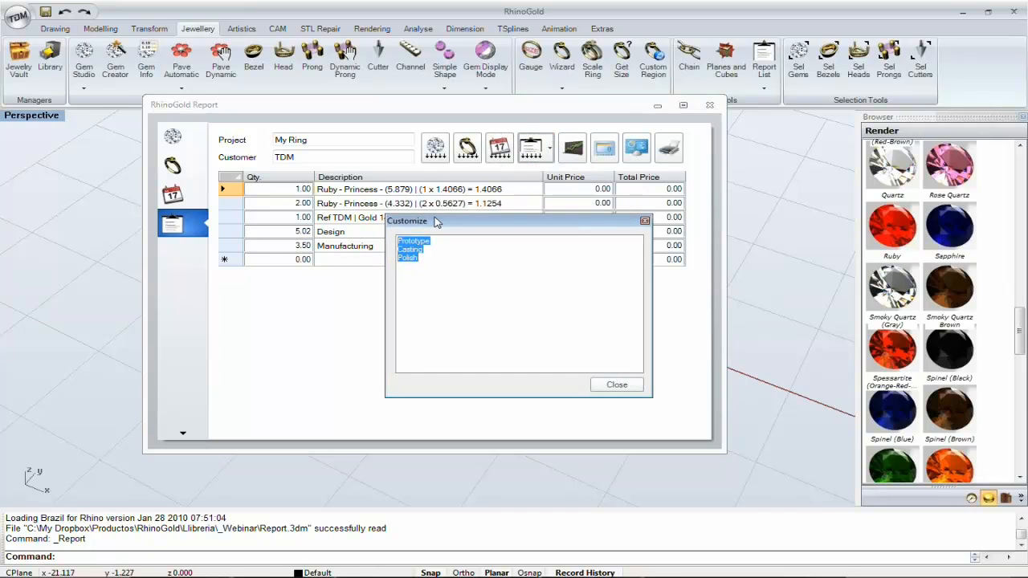
left_click(645, 222)
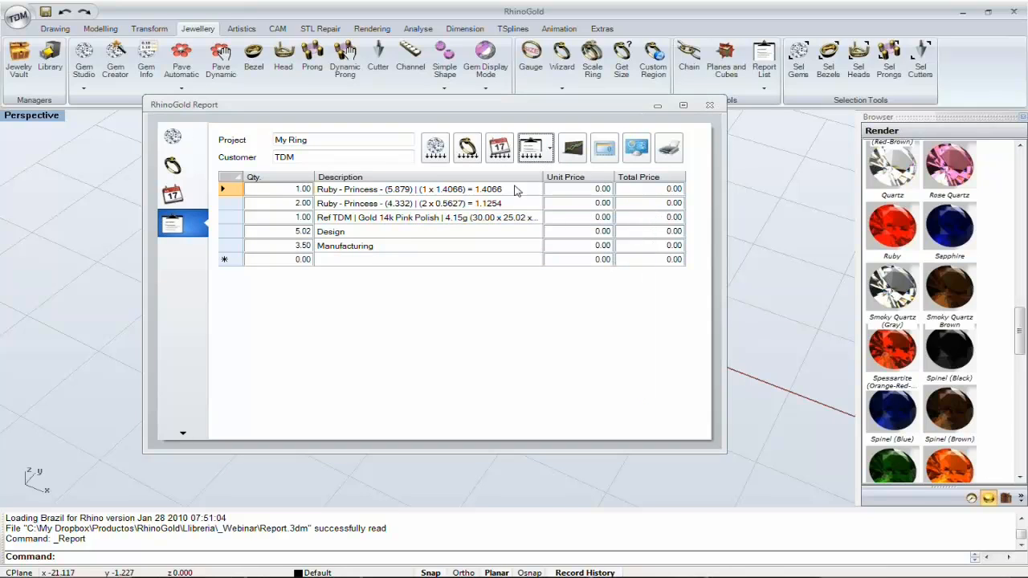
left_click(530, 148)
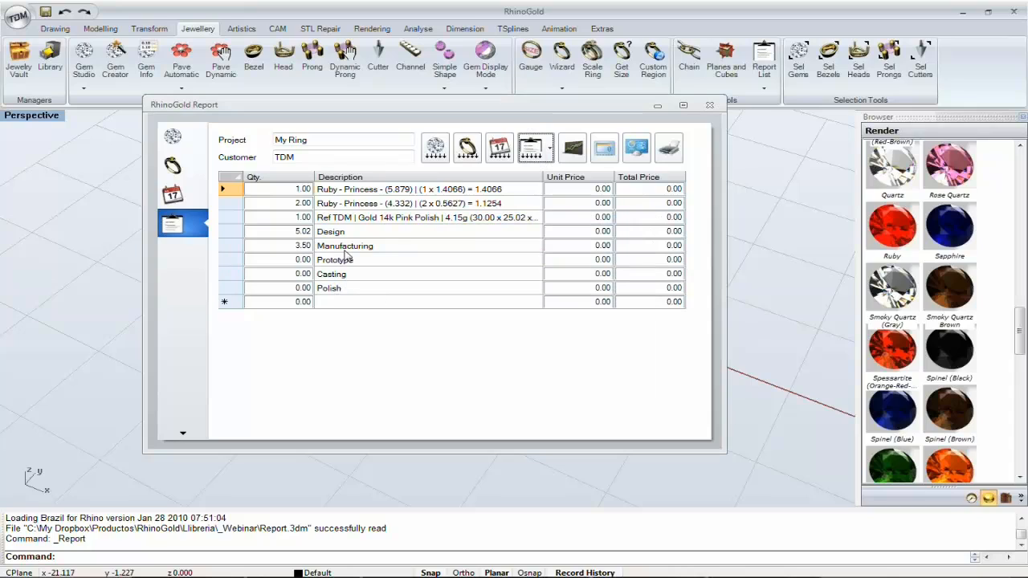
left_click(572, 231)
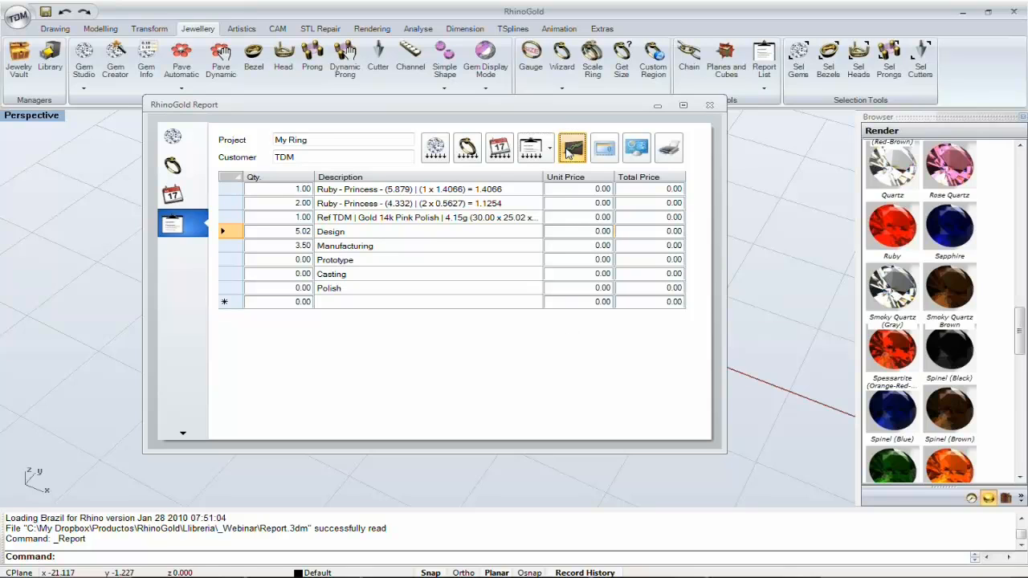
- Look up the current metal prices in US dollars and in euros
left_click(572, 152)
left_click_drag(497, 170, 452, 154)
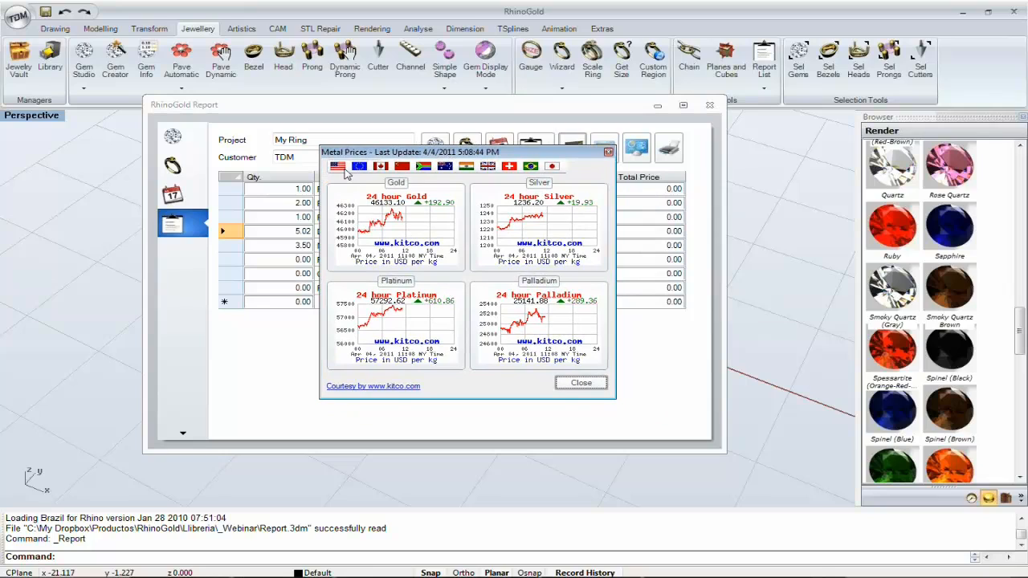
left_click(341, 170)
left_click(359, 168)
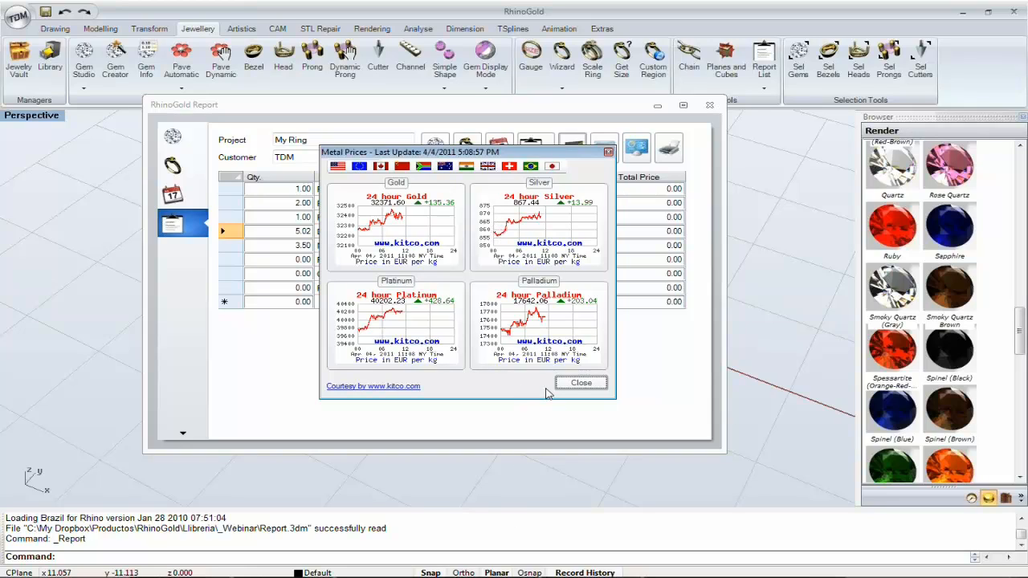
left_click(583, 383)
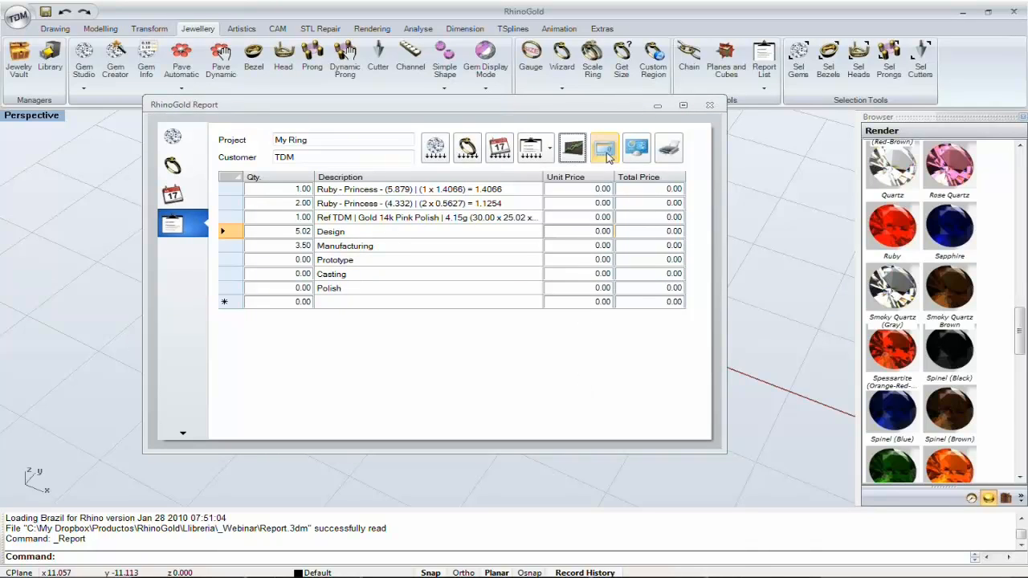
- Check the report's language and logo settings, and print the report to document.pdf on the desktop with Bullzip PDF Printer
left_click(636, 147)
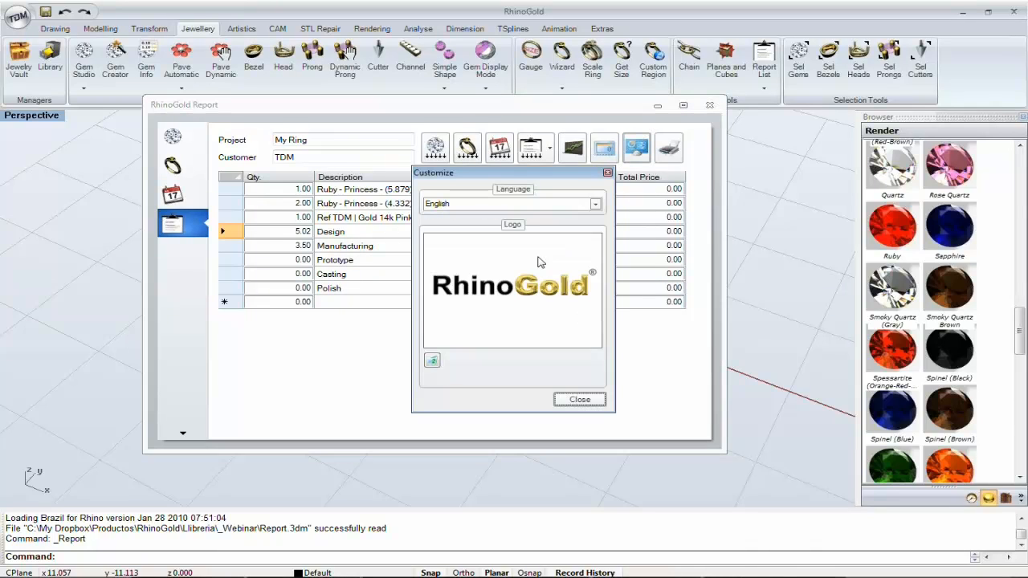
left_click(607, 173)
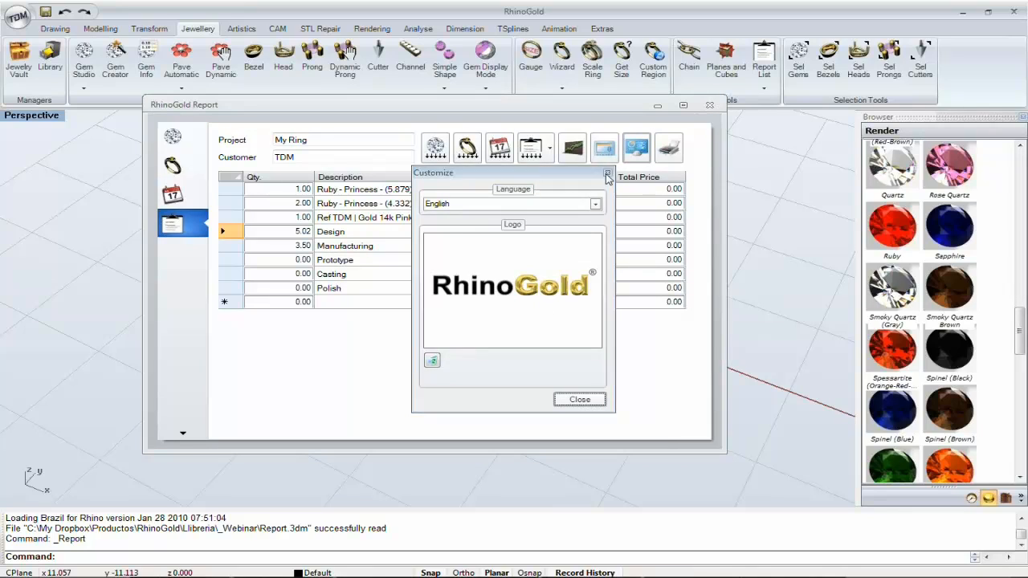
left_click(669, 147)
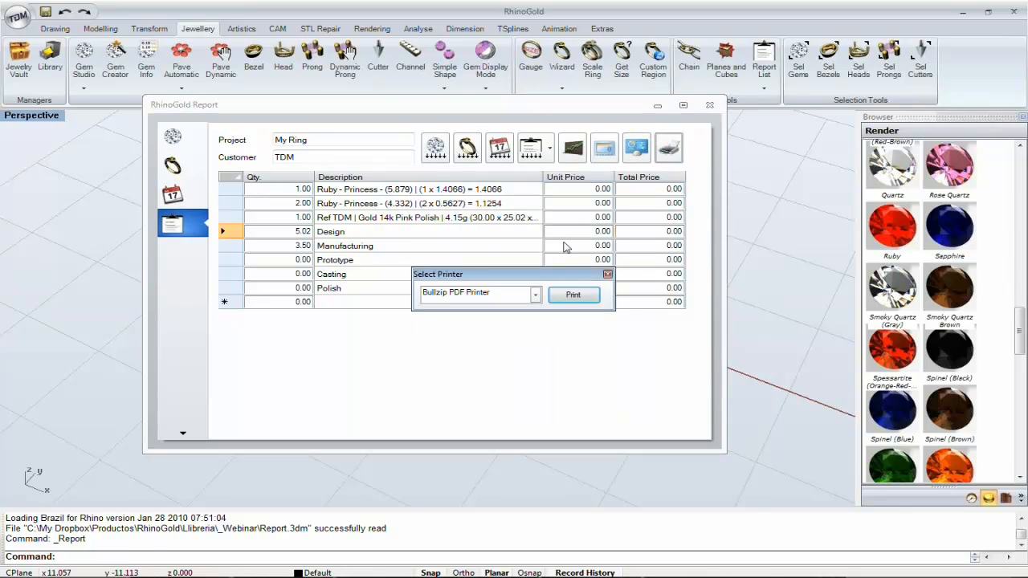
left_click(570, 295)
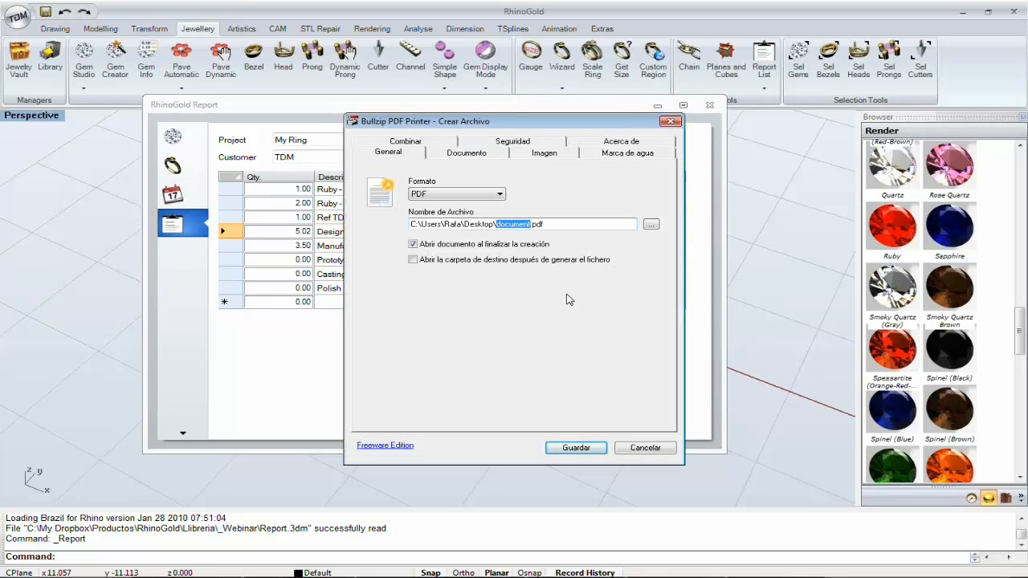
left_click(580, 448)
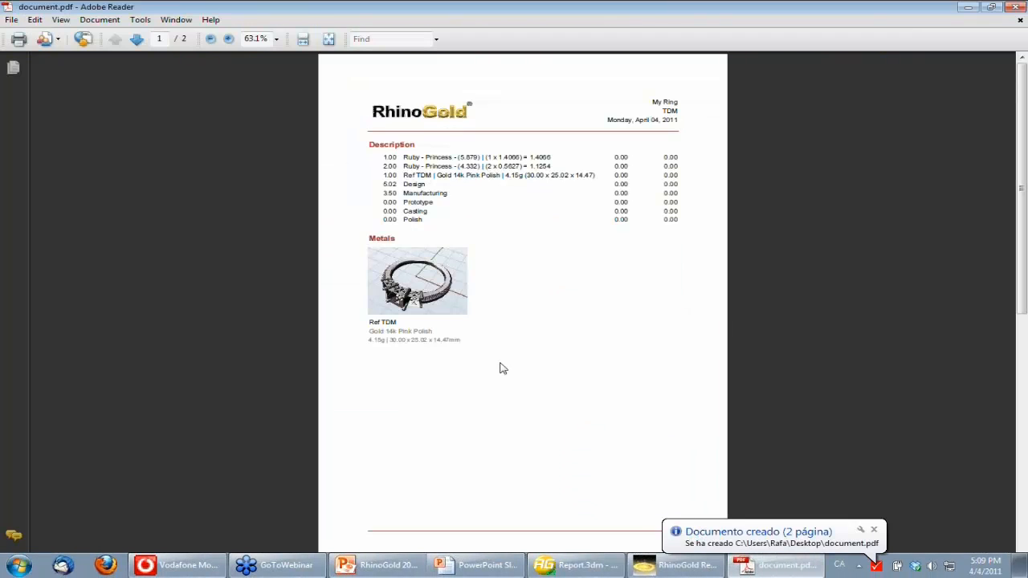
- Examine both pages of the generated PDF at 100%, including the description, metals and calendar sections, and close it and the report
left_click(229, 38)
left_click(229, 38)
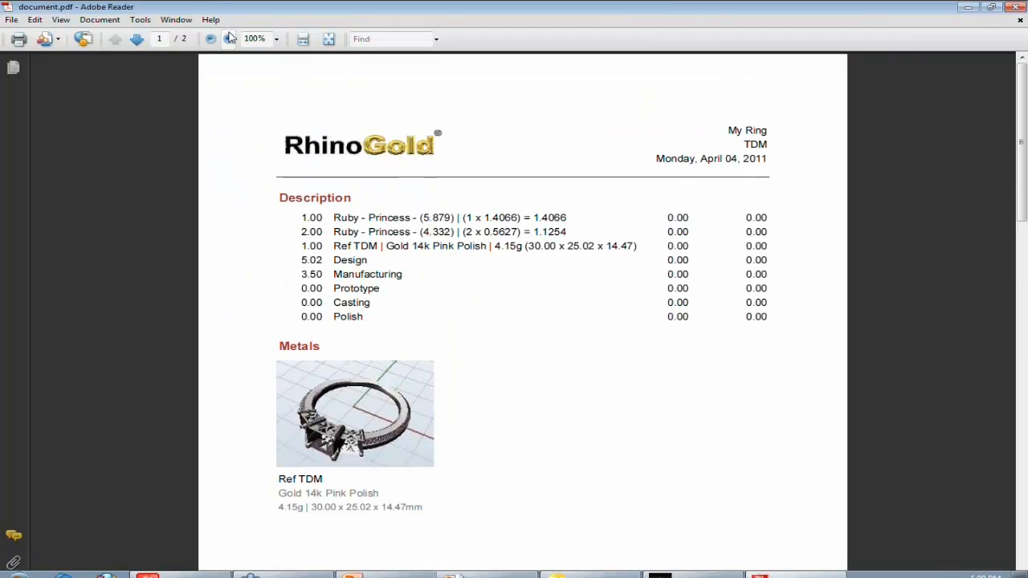
scroll(435, 232, "down", 10)
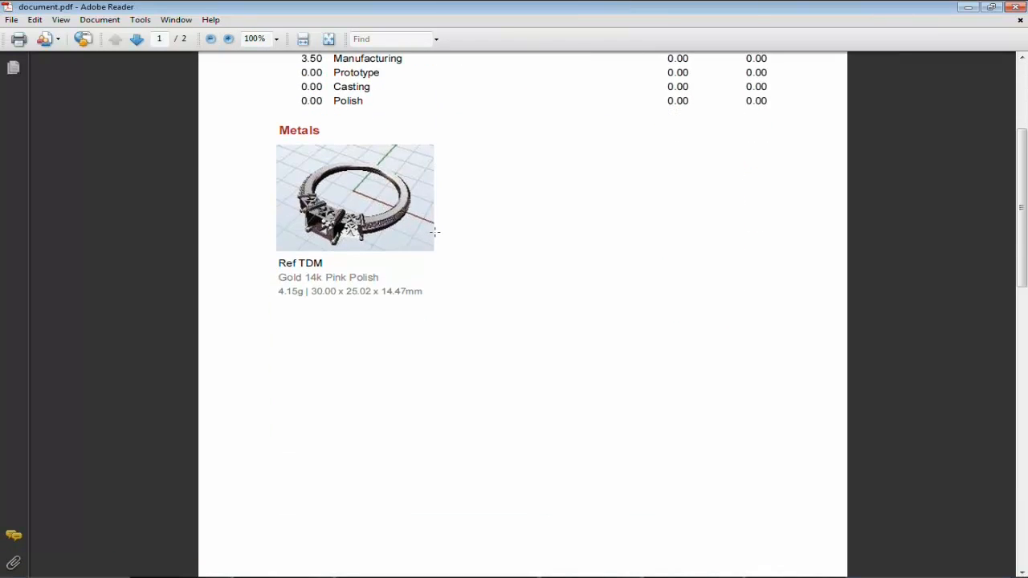
scroll(438, 245, "down", 20)
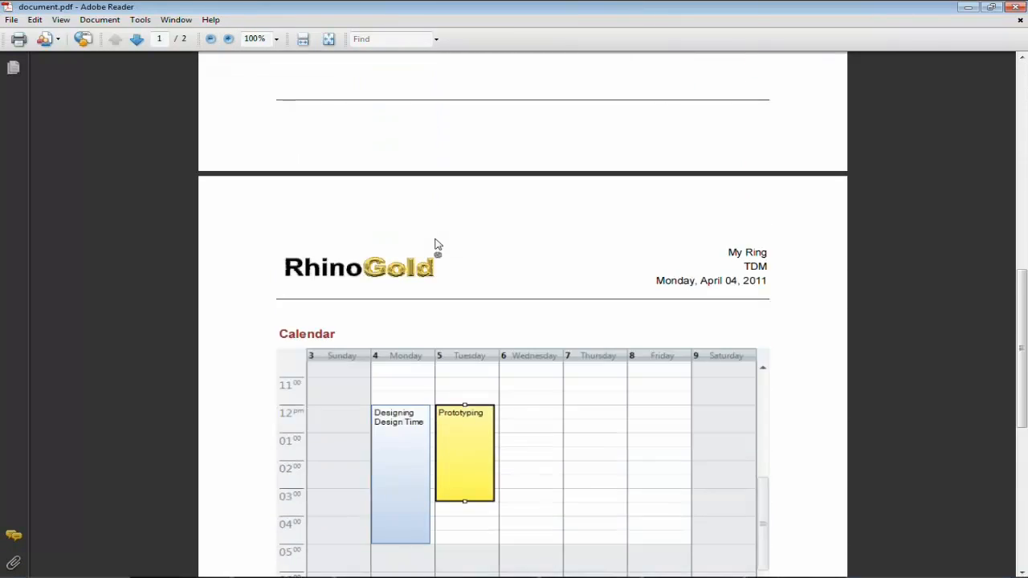
scroll(437, 246, "down", 3)
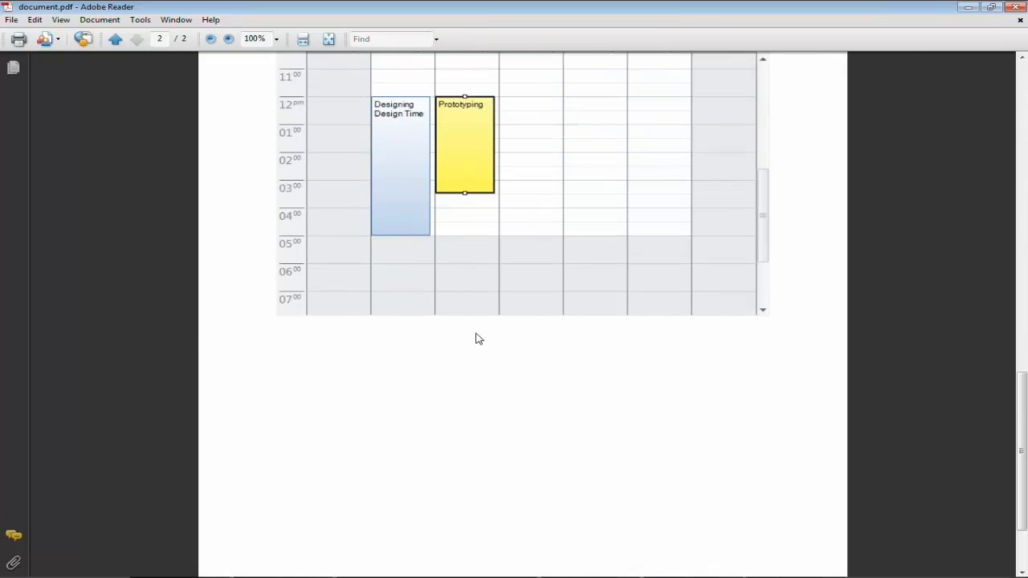
scroll(477, 337, "down", 4)
scroll(476, 332, "up", 8)
scroll(475, 332, "up", 20)
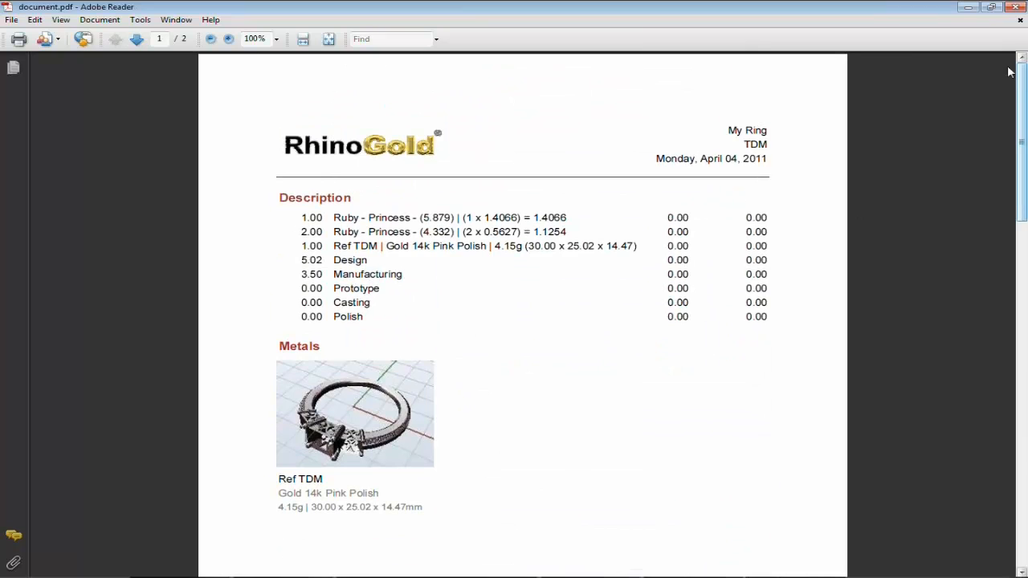
left_click(1017, 7)
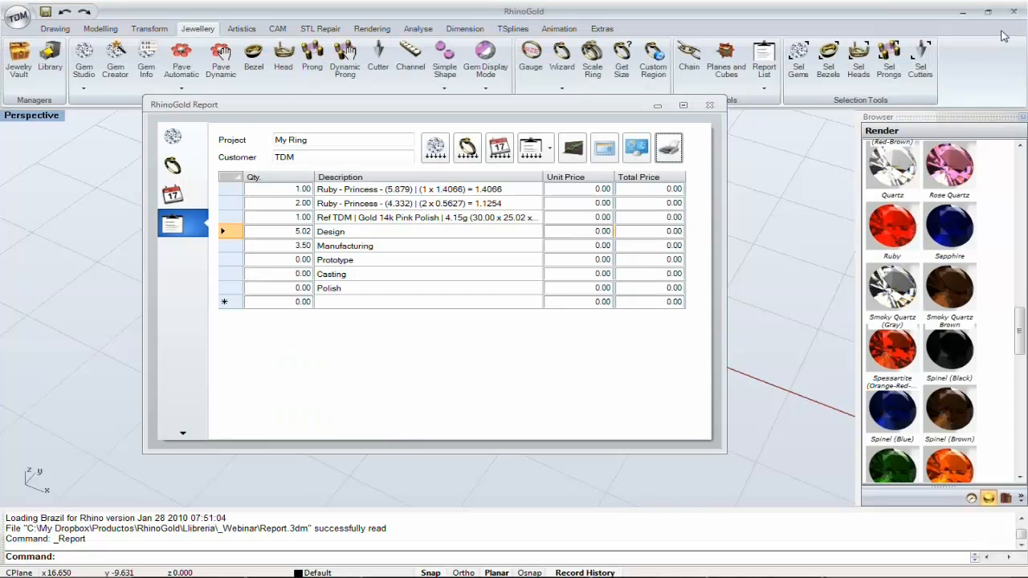
left_click(709, 105)
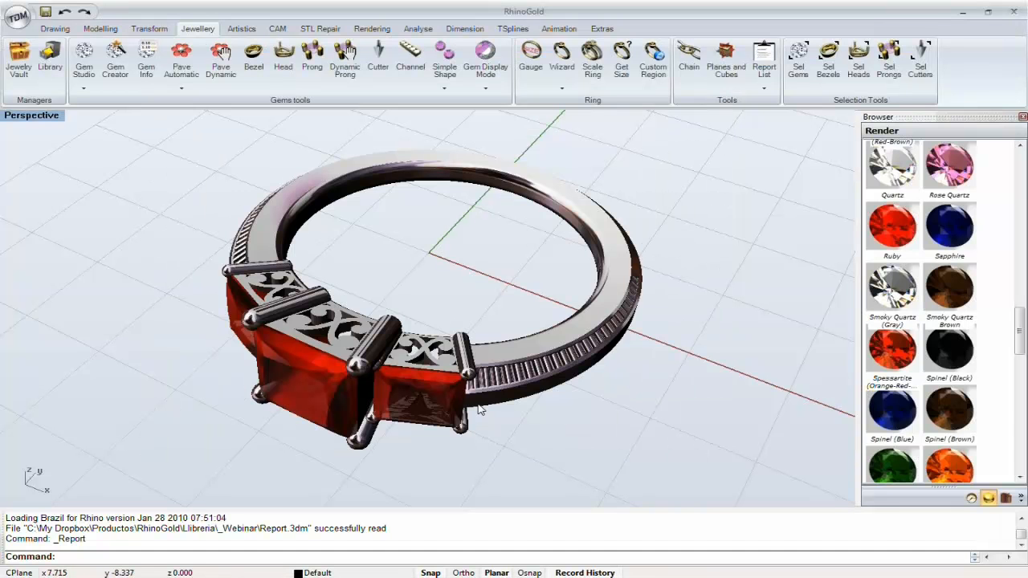
- Apply the Silver Polish material from the metal render library to the ring
right_click_drag(482, 409, 468, 366)
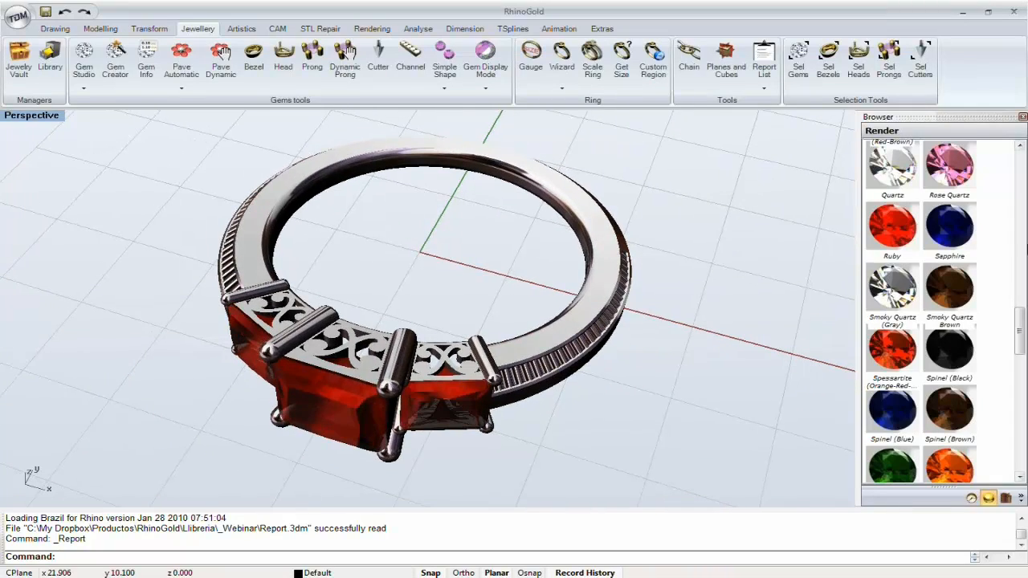
left_click(1019, 247)
left_click_drag(1020, 263, 1018, 153)
double_click(911, 165)
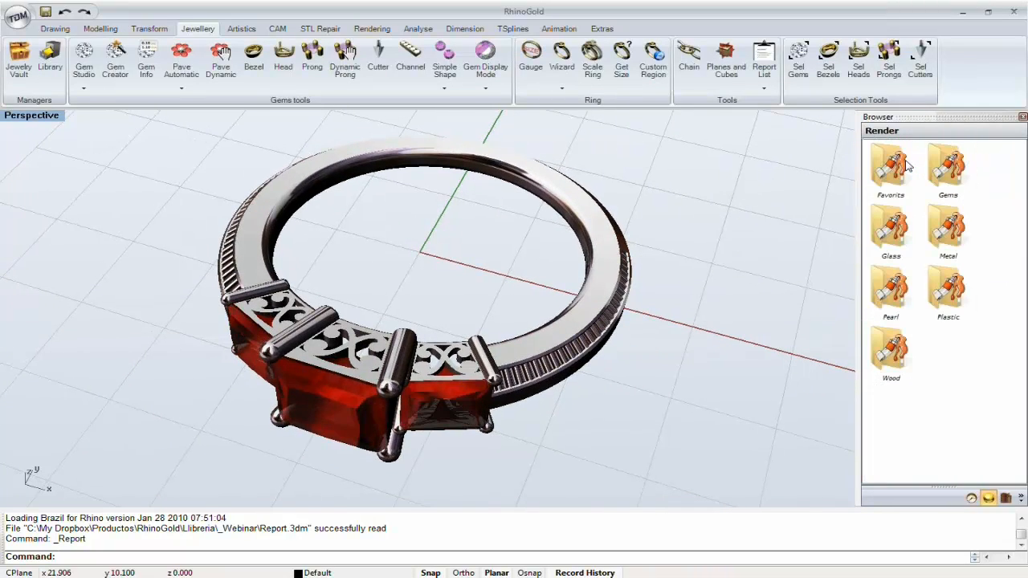
double_click(960, 216)
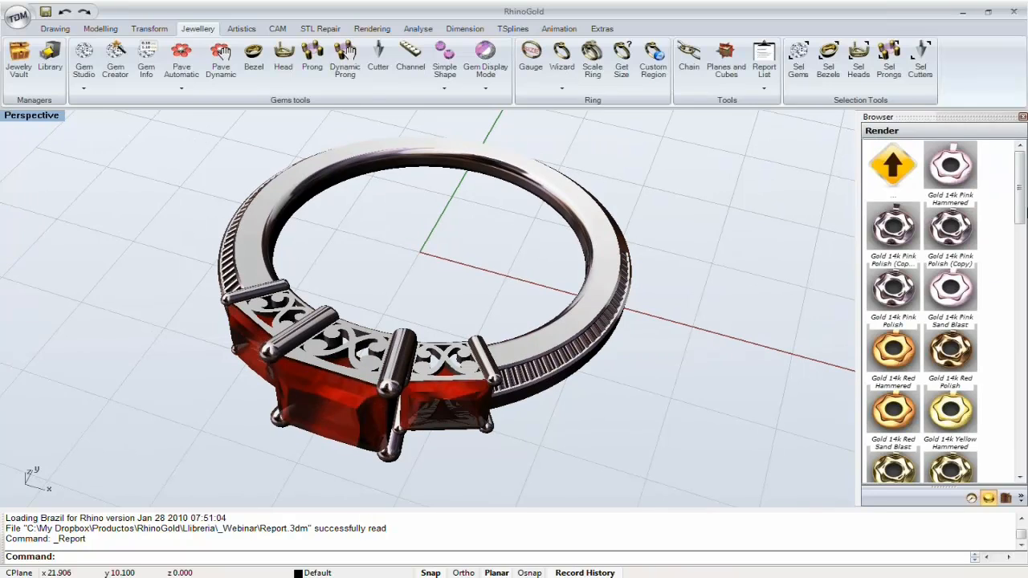
scroll(1007, 460, "down", 10)
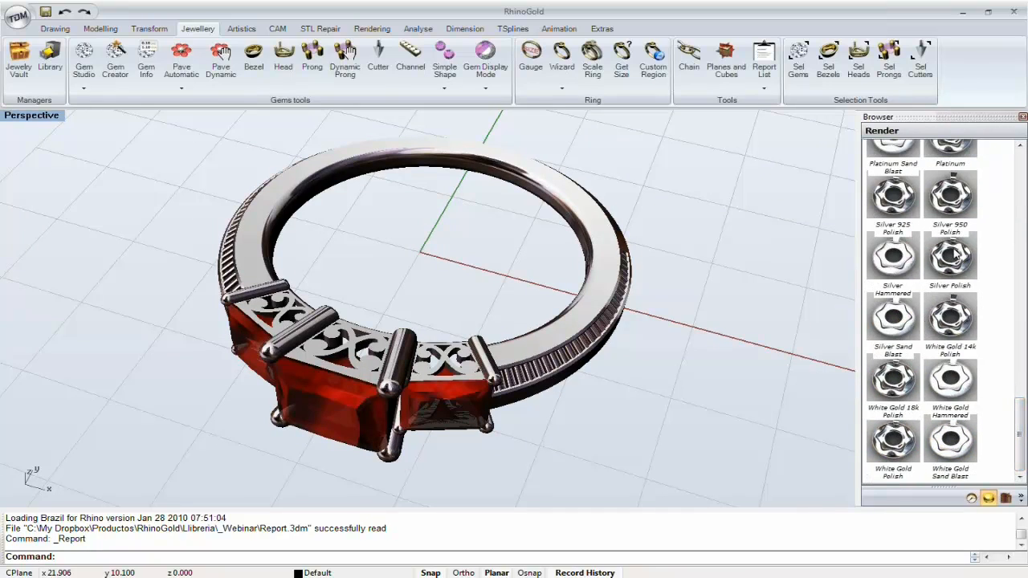
left_click_drag(954, 251, 630, 269)
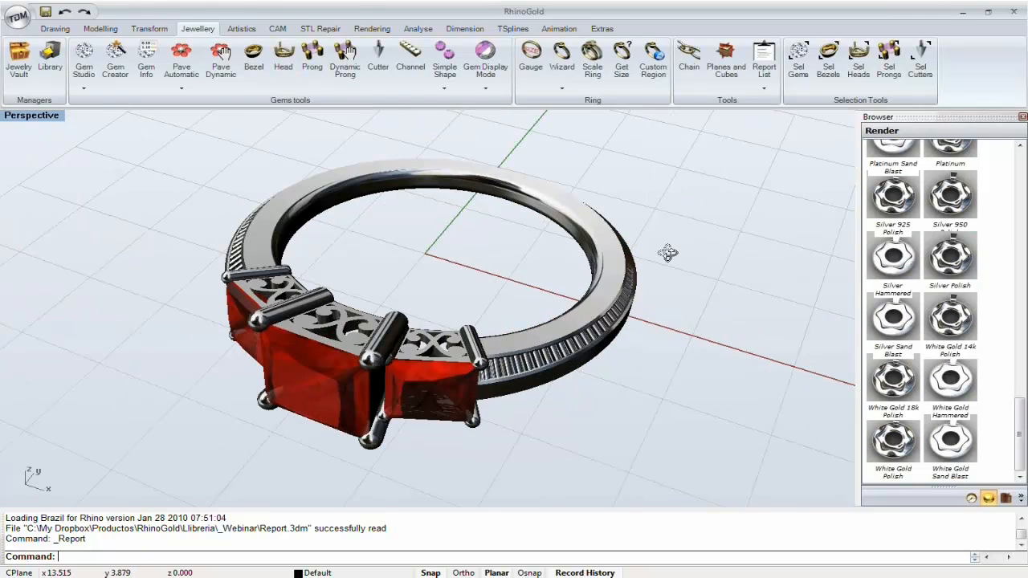
- Generate a new report and view the ring's weight and size in the metals list
left_click(763, 68)
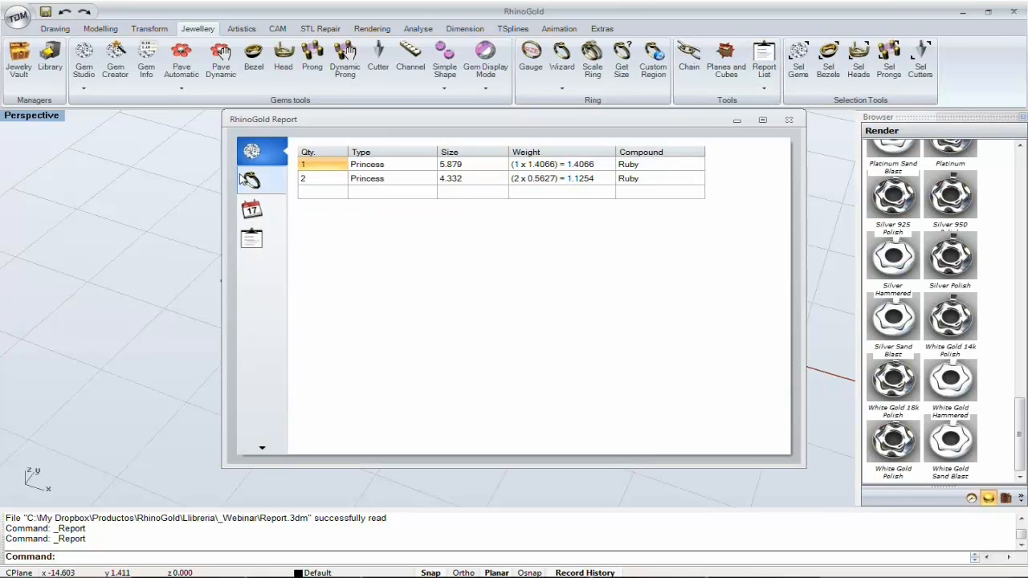
left_click(250, 180)
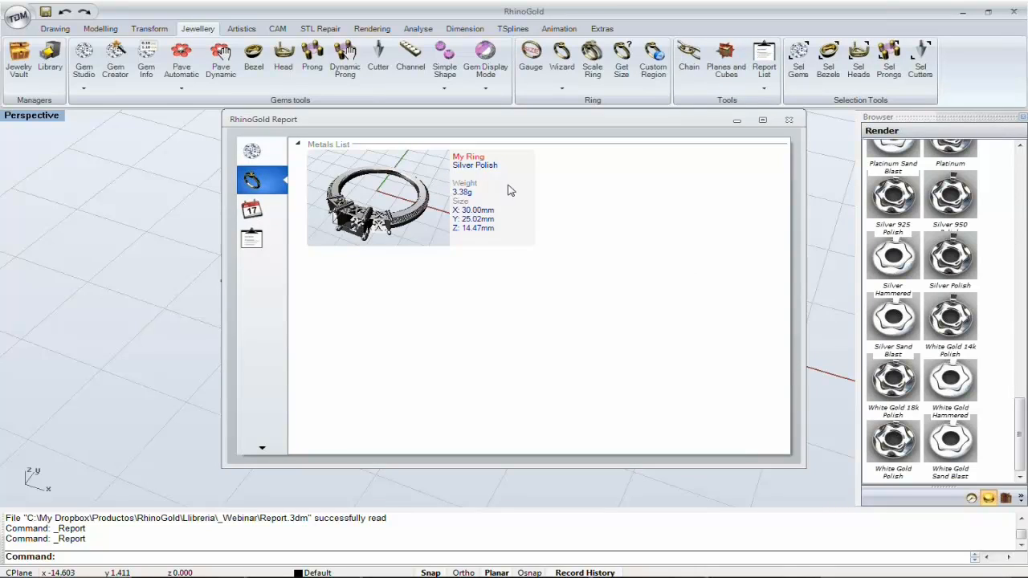
- Close the report, switch to the PowerPoint slide show and advance to the Real time Rendering slide
left_click_drag(684, 120, 662, 149)
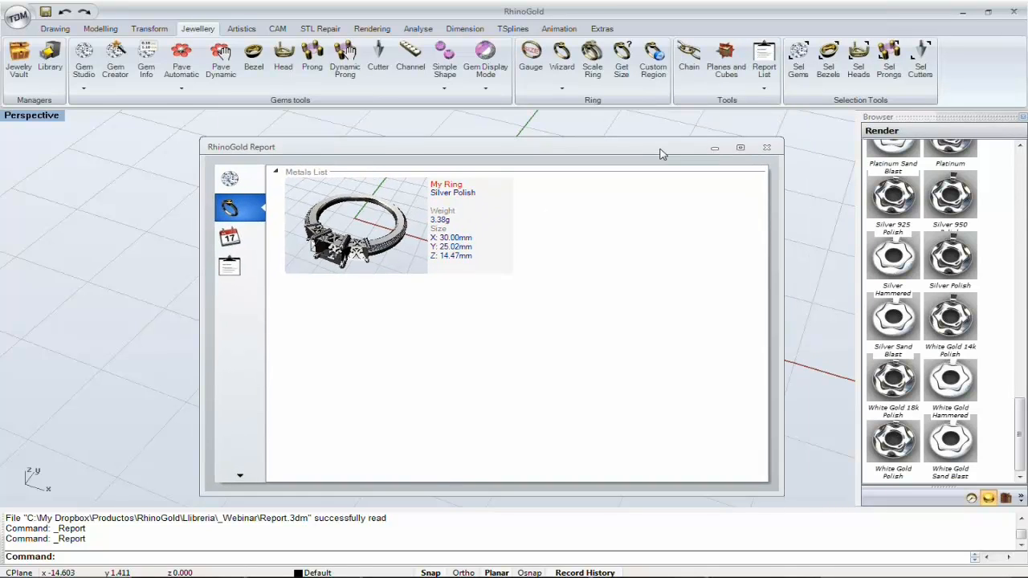
left_click(767, 150)
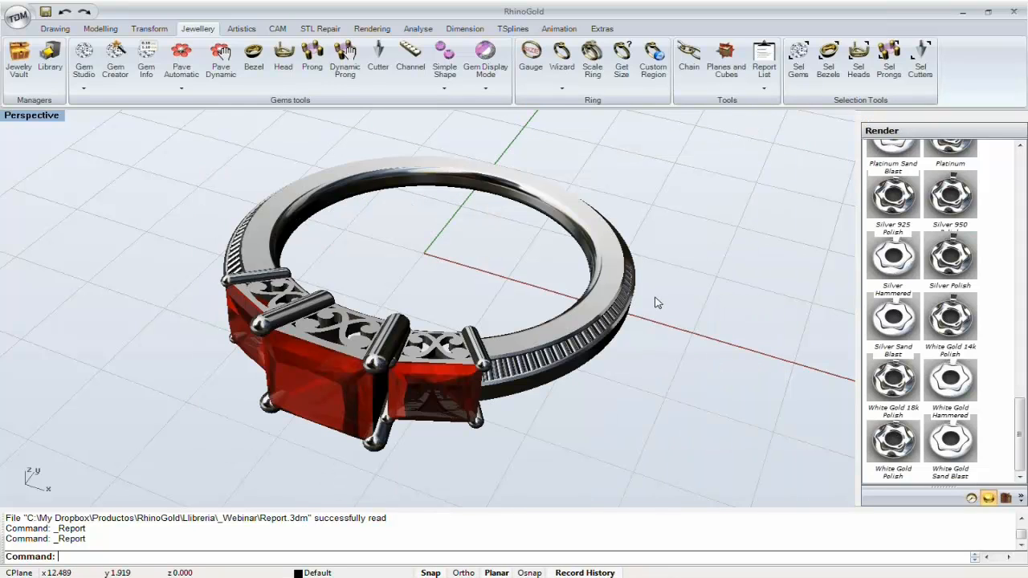
key("alt+Tab")
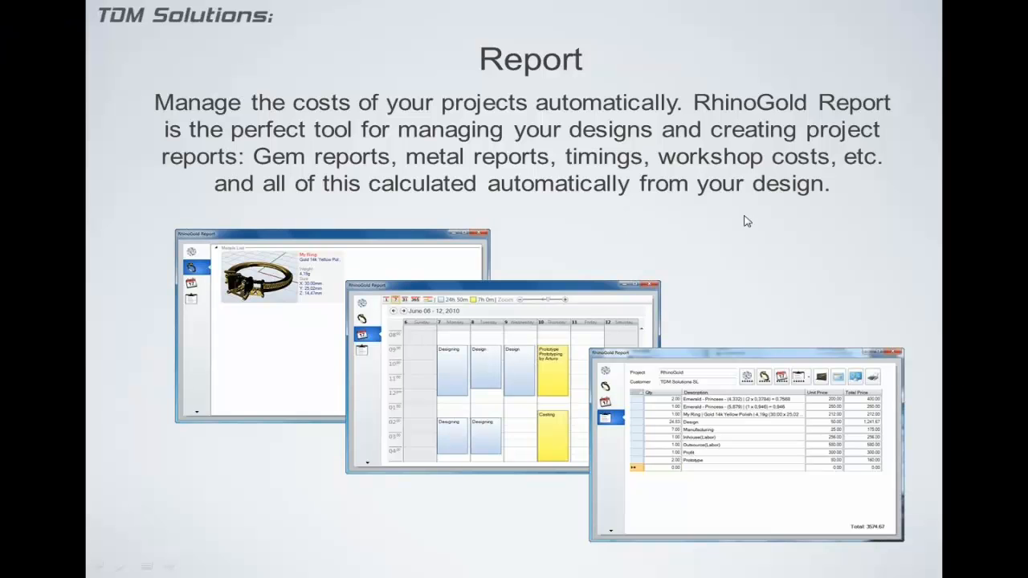
left_click(746, 221)
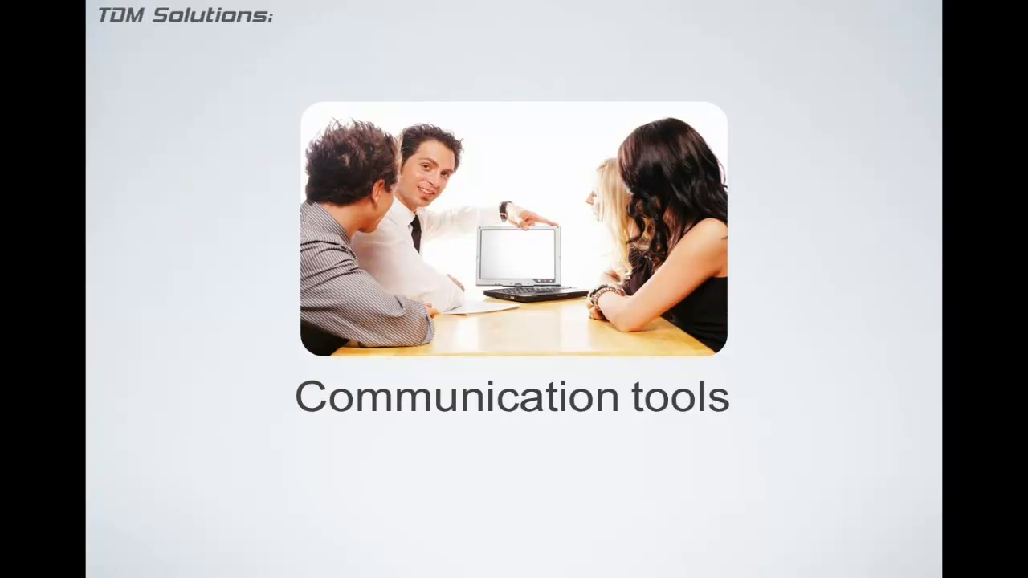
key("Right")
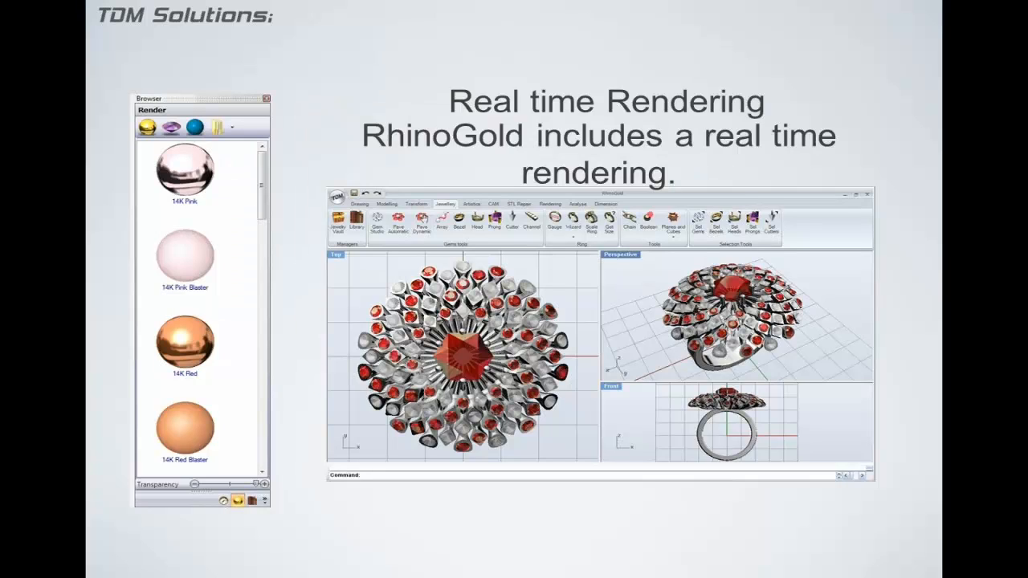
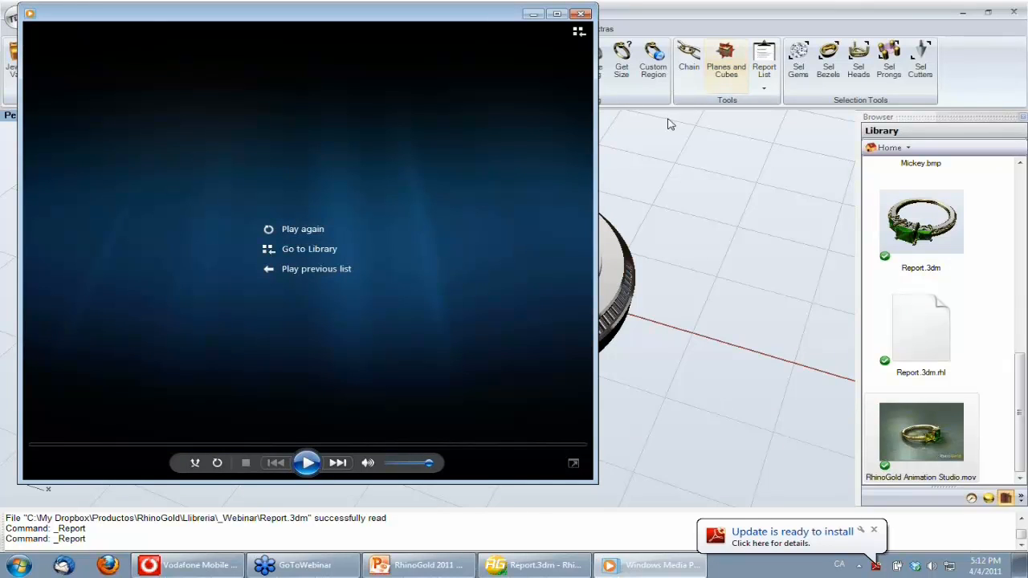
- Close Windows Media Player, switch to PowerPoint and present the slides up to Render Studio, ending the slide show there
left_click(580, 13)
key("alt+Tab")
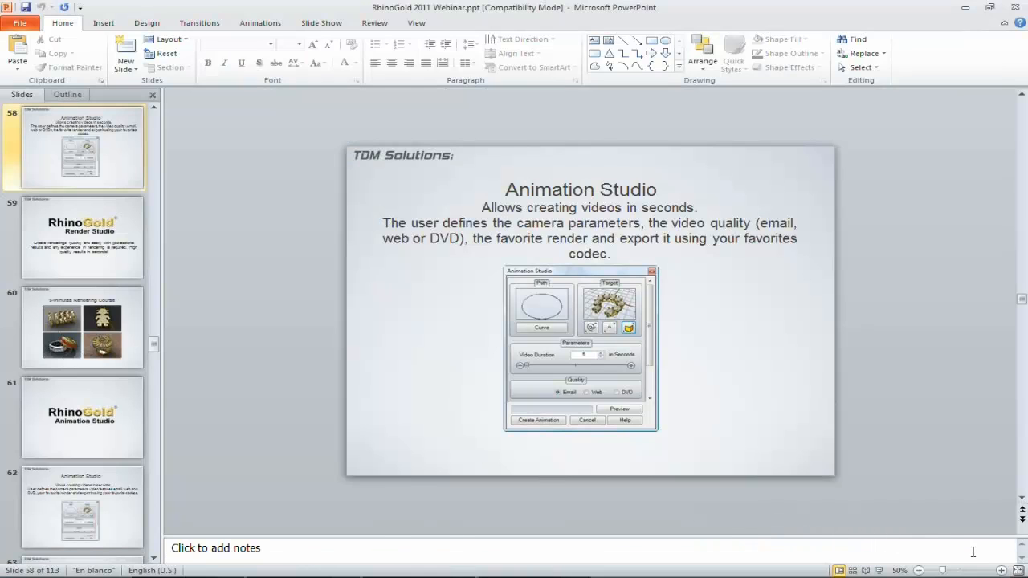
left_click(880, 569)
left_click(732, 432)
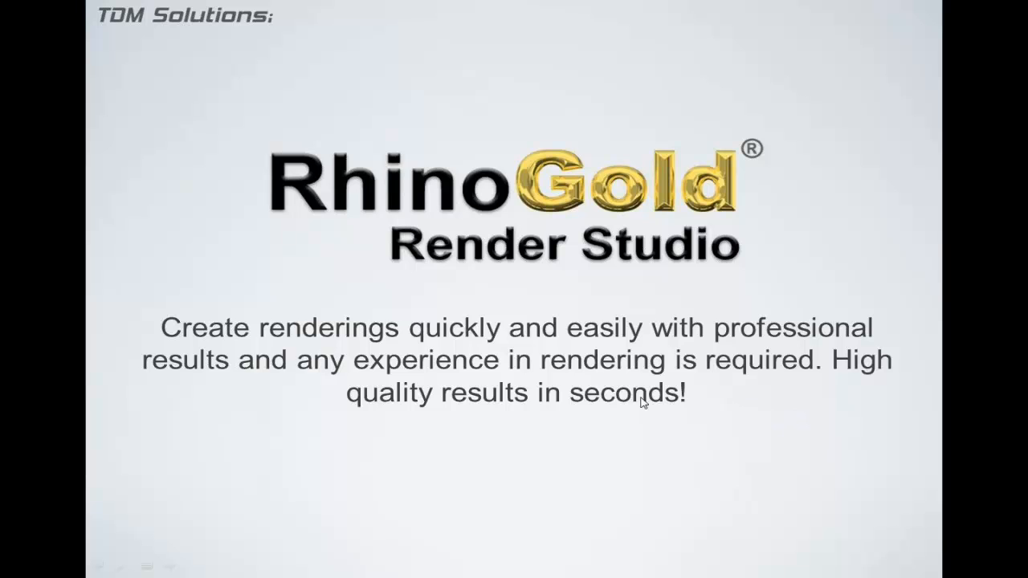
key("Escape")
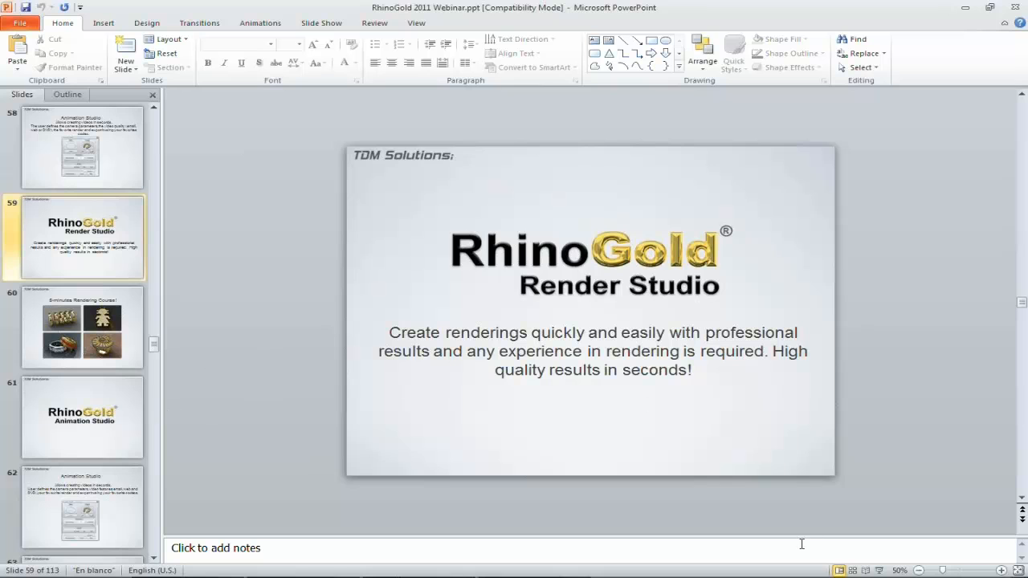
- Switch to RhinoGold, delete all objects in the scene and open Celtic Tris.3dm from the library
key("alt+Tab")
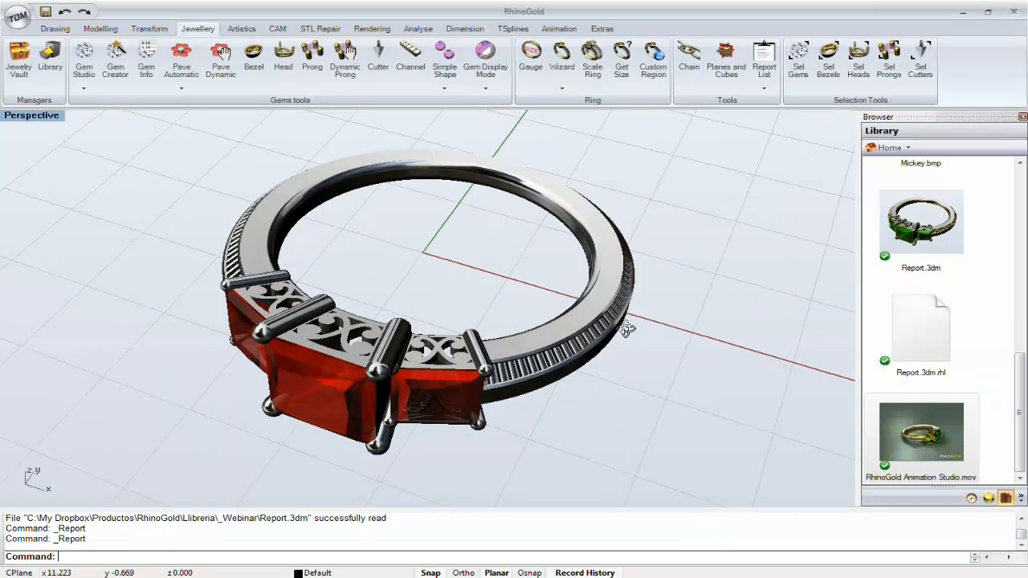
key("ctrl+a")
key("Delete")
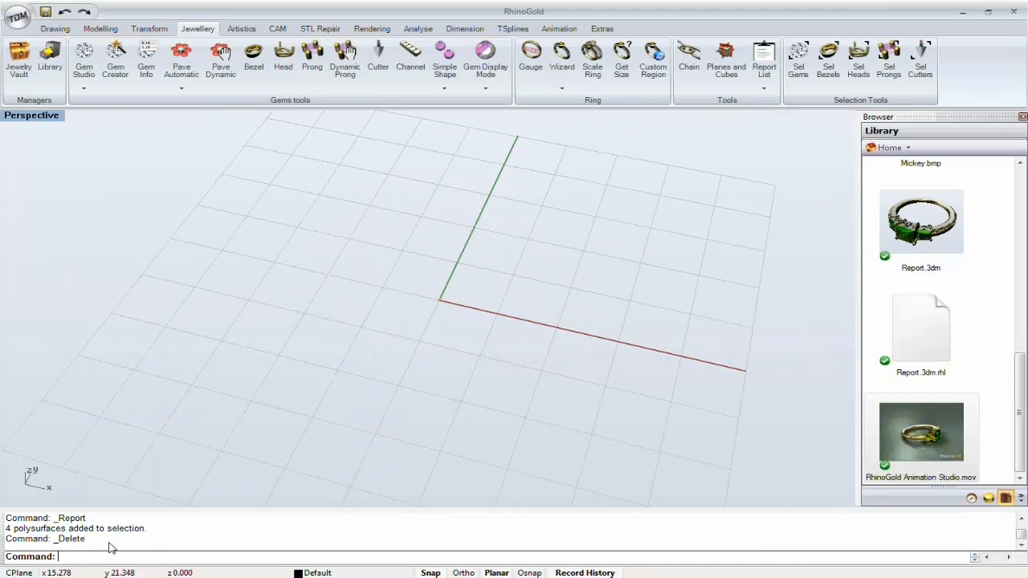
scroll(948, 245, "up", 10)
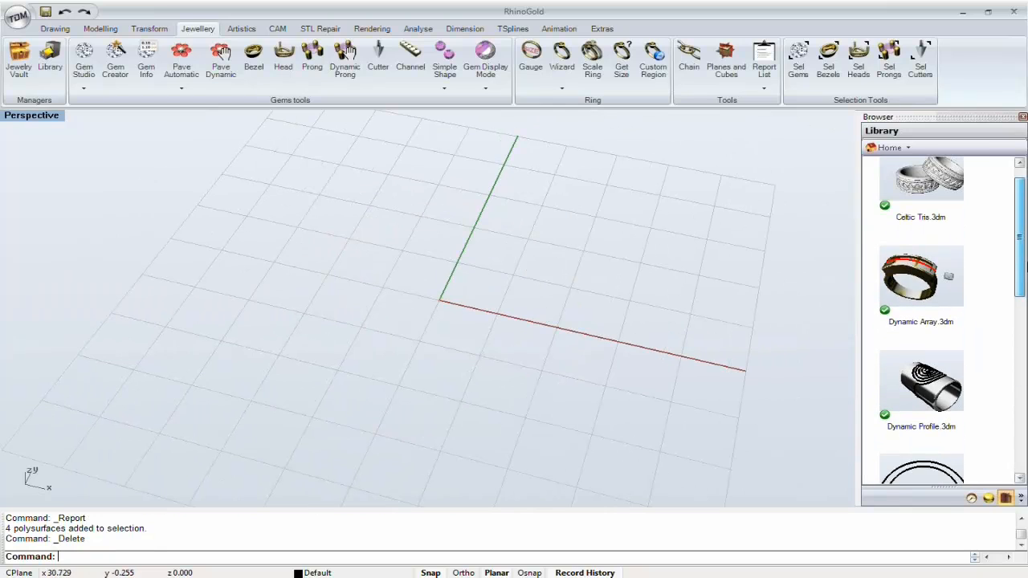
left_click_drag(948, 245, 487, 287)
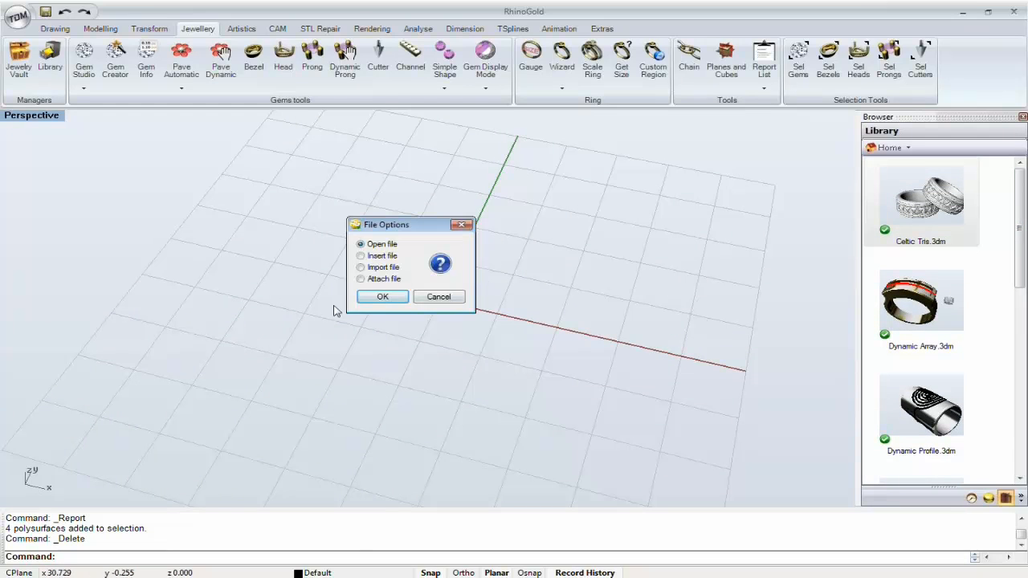
left_click(369, 297)
left_click(524, 327)
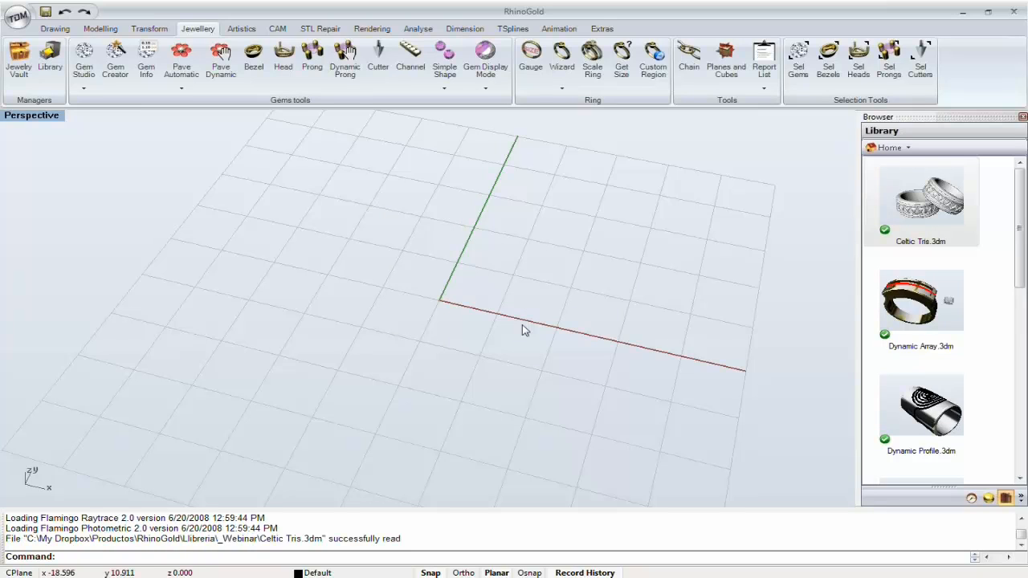
right_click_drag(461, 290, 385, 232)
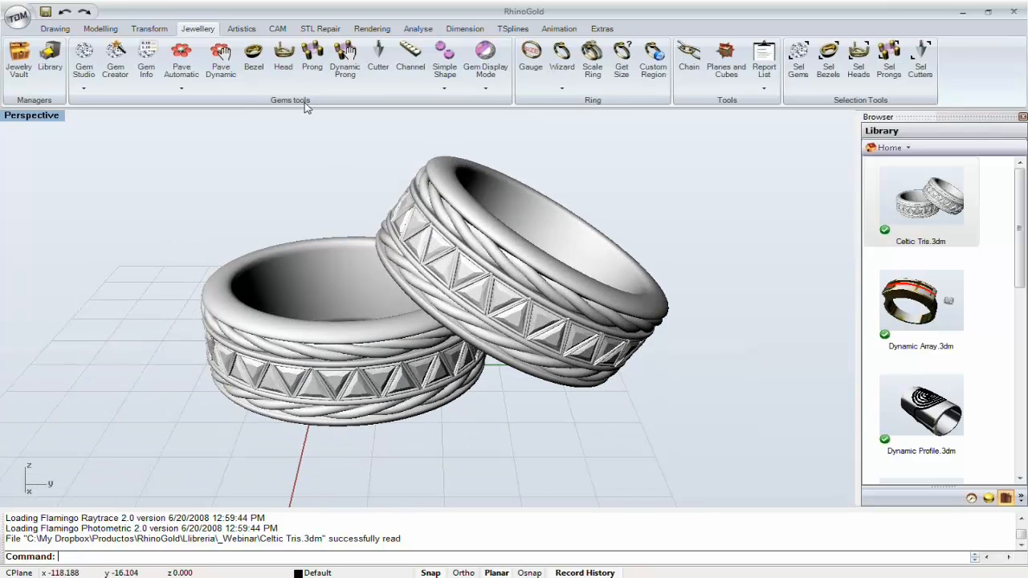
- Start Render Studio for Brazil r/s and set the Default environment behind the two rings
left_click(366, 28)
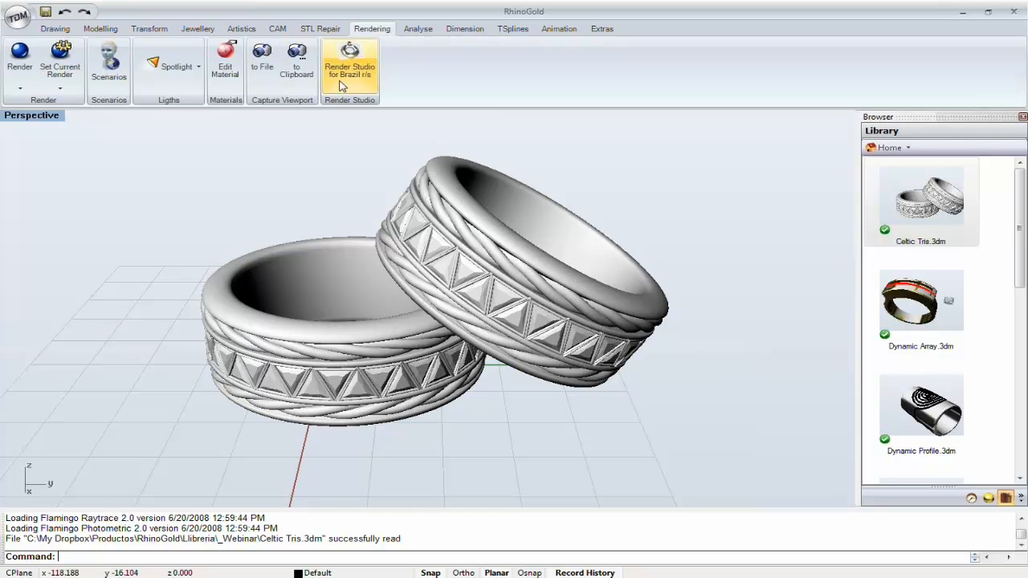
left_click(342, 85)
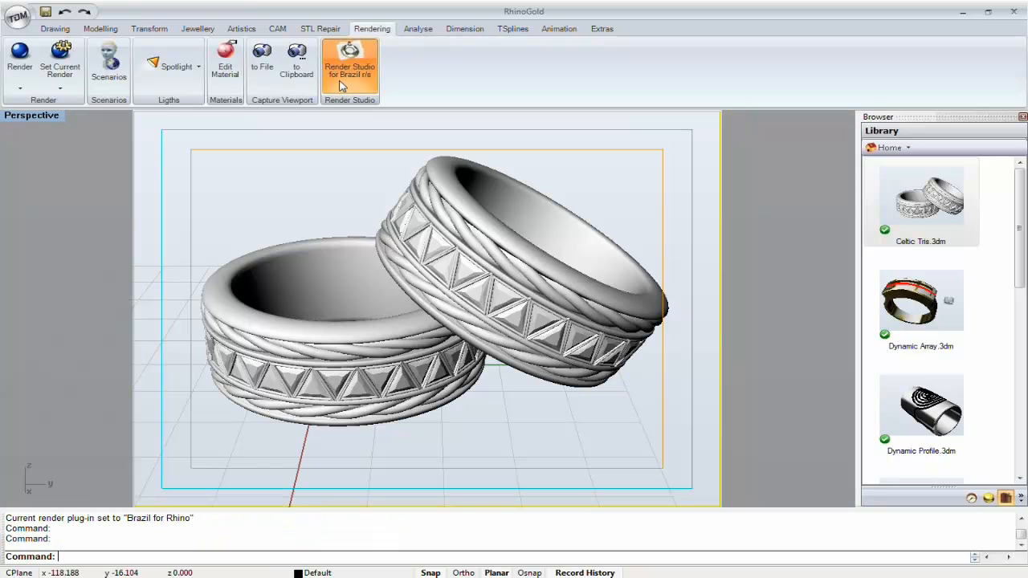
left_click_drag(461, 143, 729, 126)
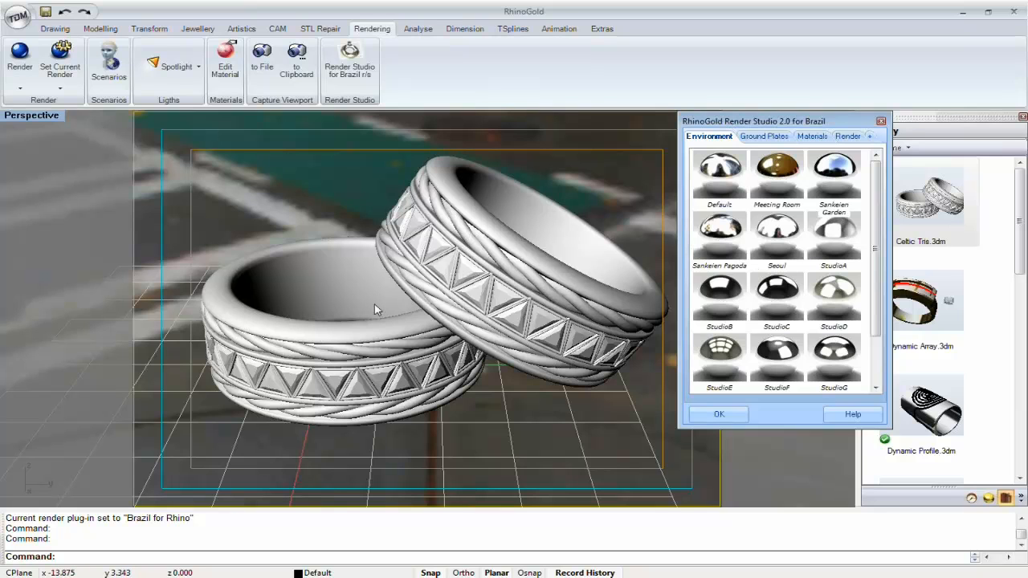
right_click_drag(412, 324, 489, 342)
right_click_drag(509, 294, 487, 287, "shift")
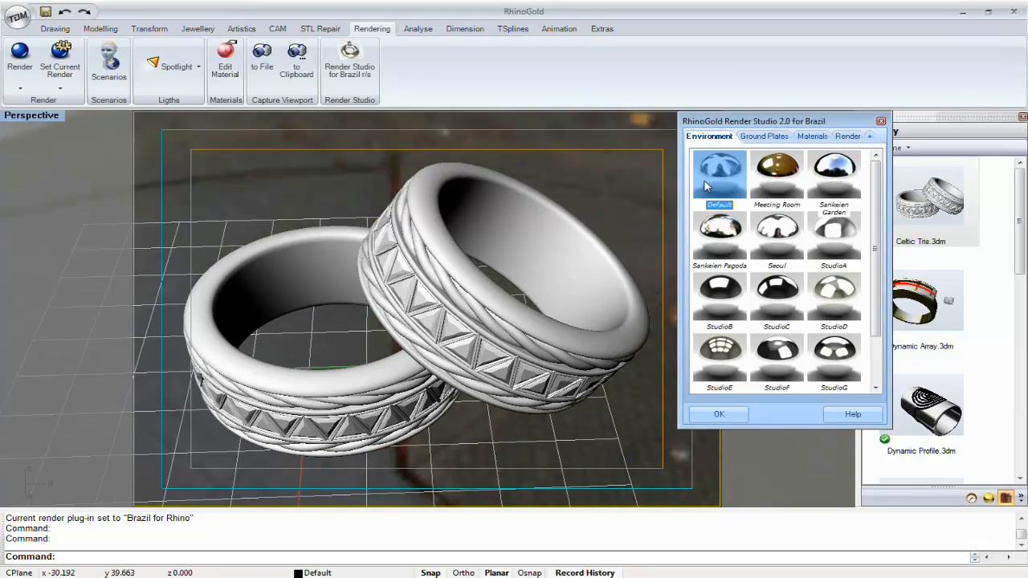
right_click_drag(603, 244, 629, 225)
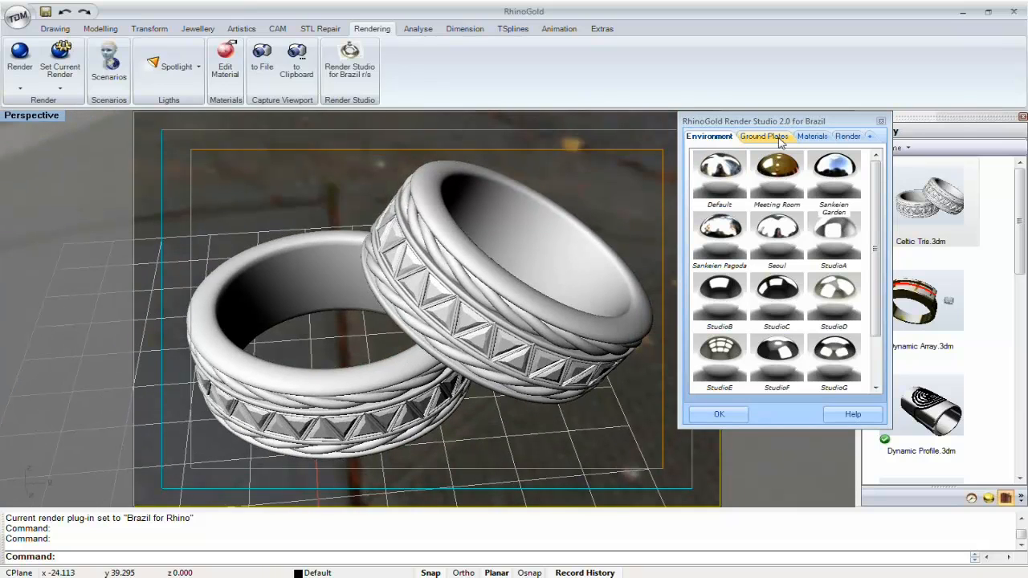
- Examine the available ground plates in the Arquitecture, Metals and Plastics families
left_click(781, 142)
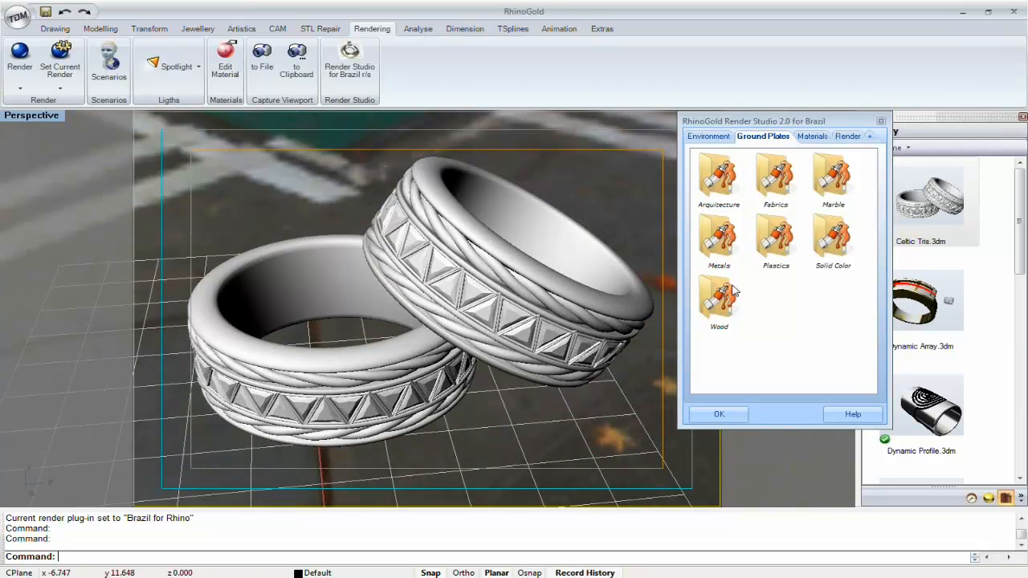
mouse_move(316, 313)
right_mouse_down()
mouse_move(323, 287)
mouse_move(336, 316)
right_mouse_up()
double_click(735, 189)
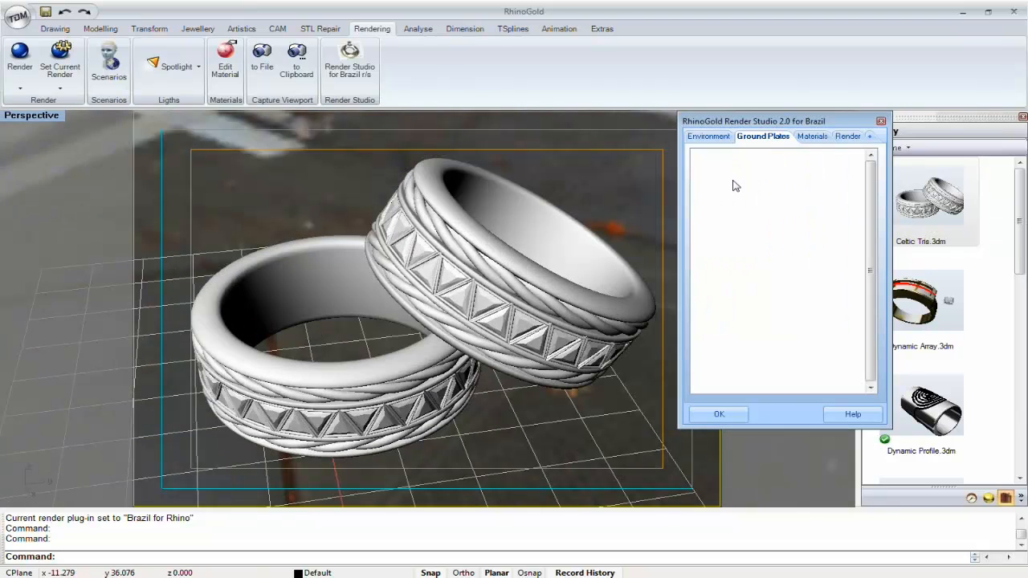
left_click_drag(874, 198, 871, 176)
double_click(706, 178)
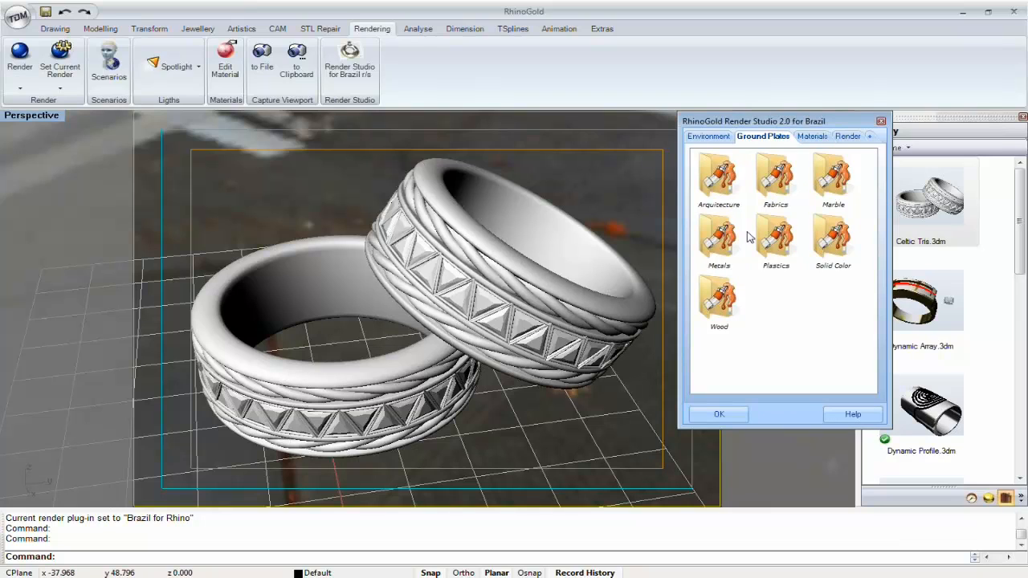
double_click(716, 234)
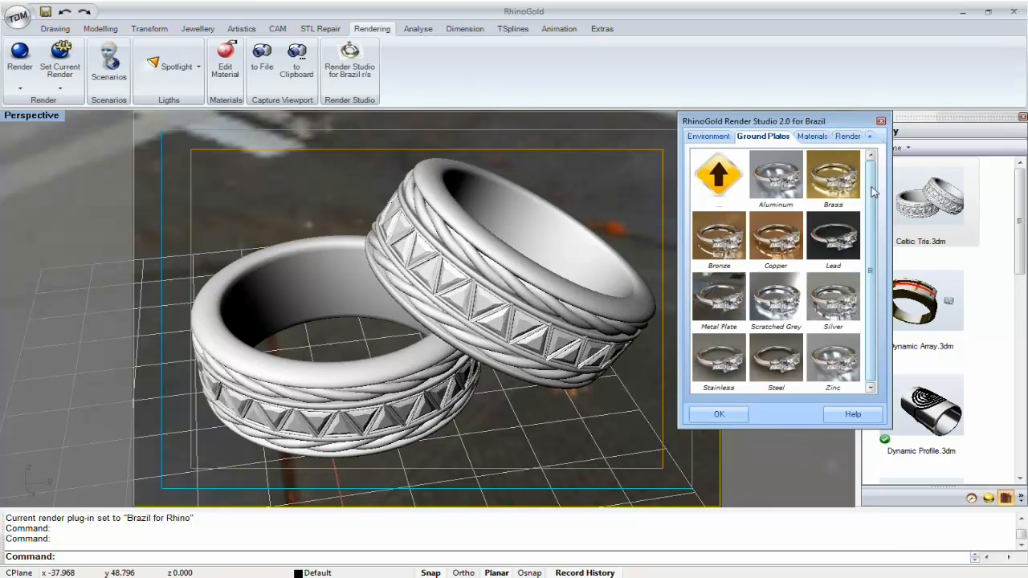
double_click(719, 173)
double_click(775, 234)
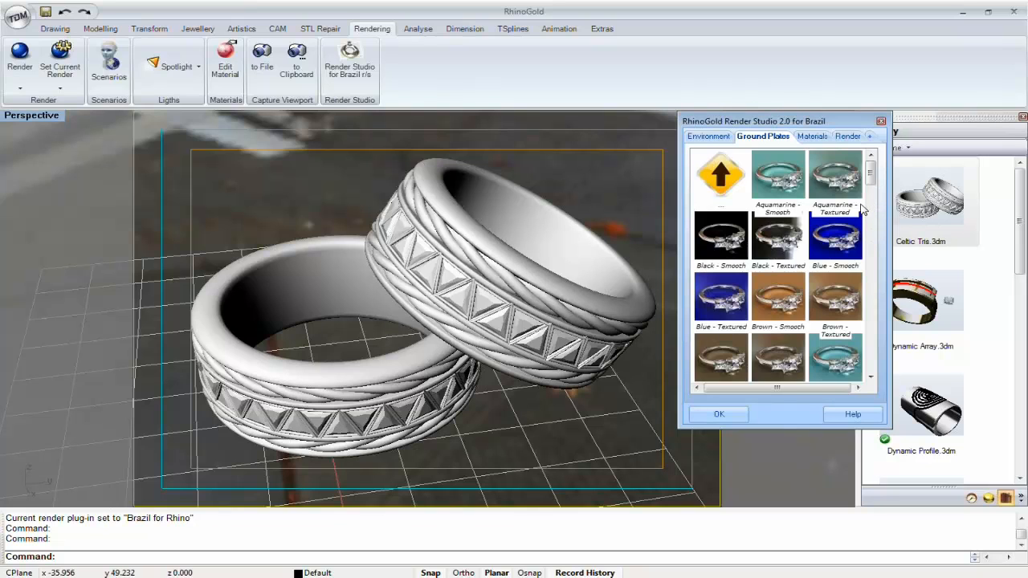
mouse_move(871, 180)
left_mouse_down()
mouse_move(858, 309)
mouse_move(860, 172)
left_mouse_up()
double_click(721, 170)
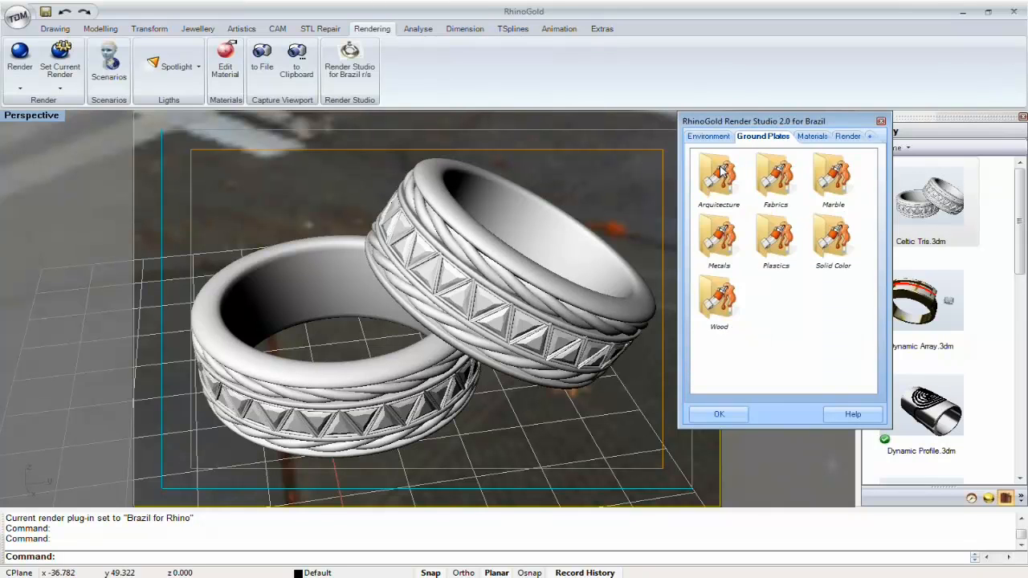
- Apply the Wood Board 2 ground plate from the Wood family beneath the rings
double_click(717, 305)
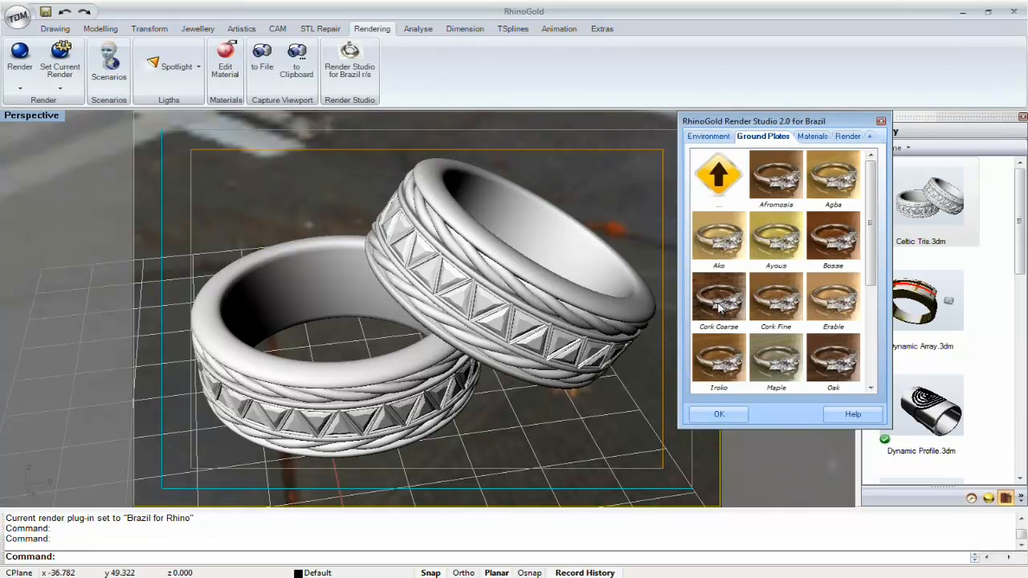
left_click_drag(865, 229, 862, 338)
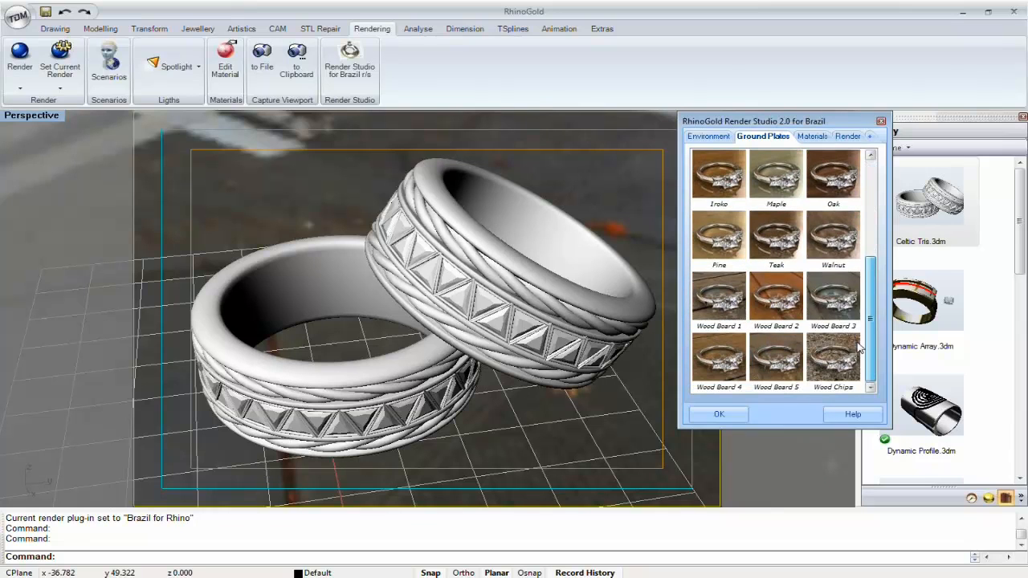
double_click(783, 296)
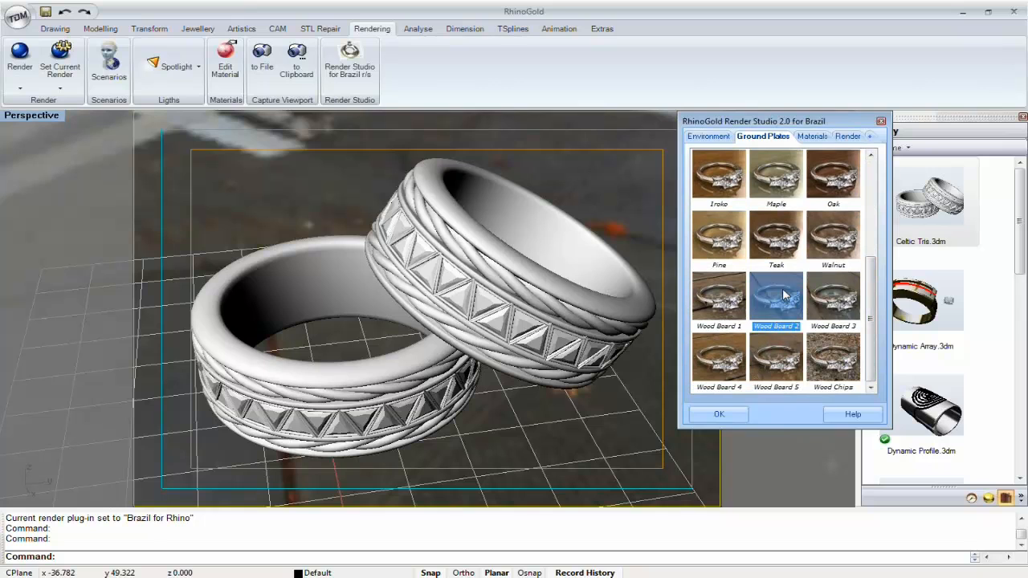
right_click_drag(476, 319, 537, 329)
- Apply the Ruby material from the Gems family to the triangular stones of the tilted ring
left_click(811, 136)
right_click_drag(417, 231, 441, 247)
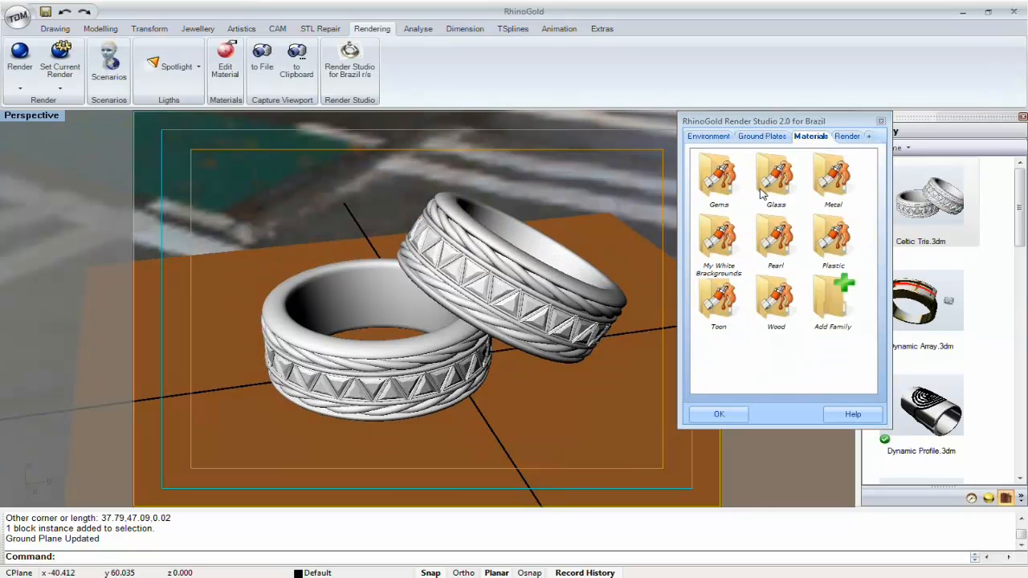
right_click_drag(467, 247, 478, 233)
scroll(480, 241, "up", 5)
left_click(479, 264)
left_click(470, 271)
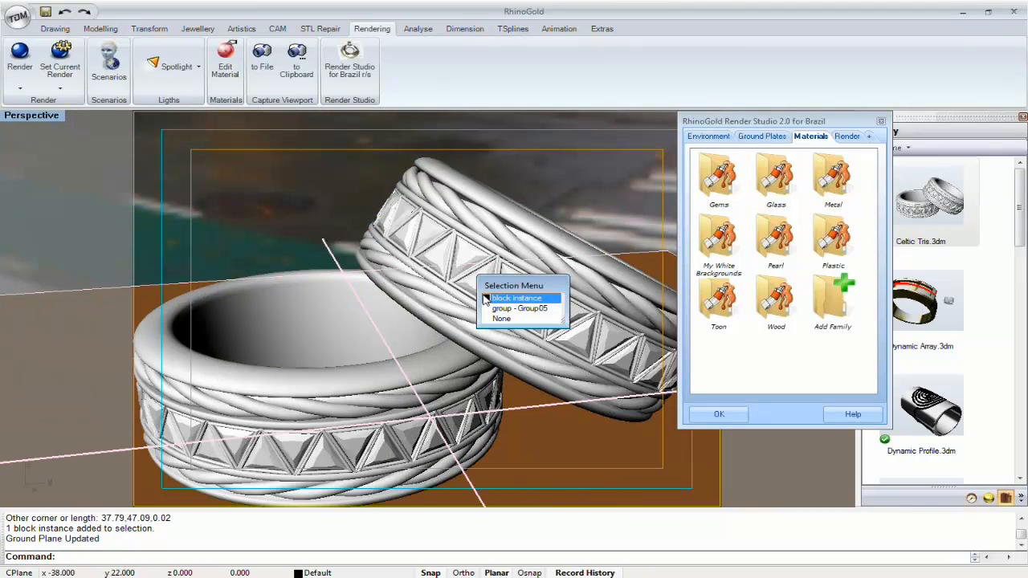
left_click(489, 307)
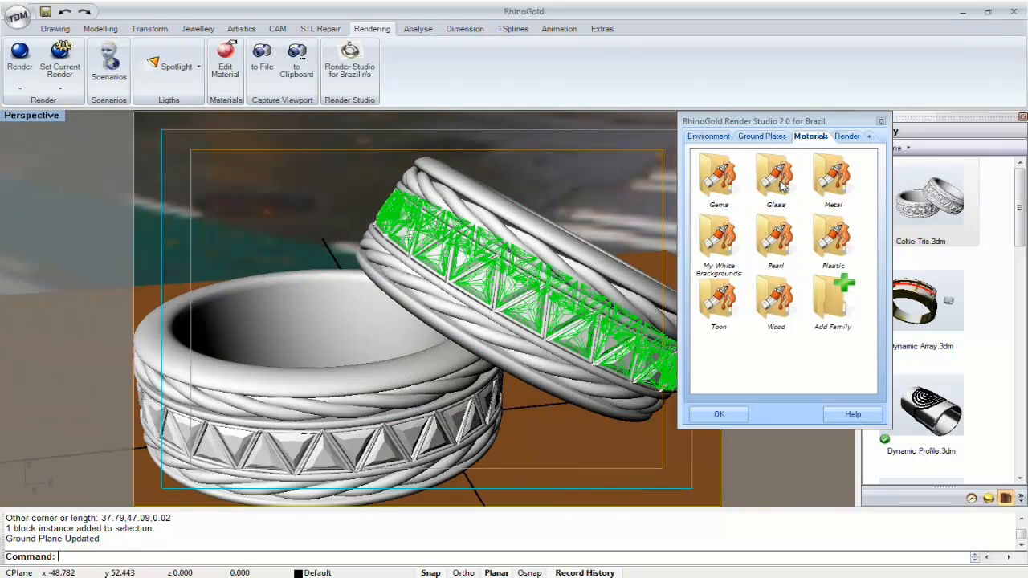
double_click(723, 181)
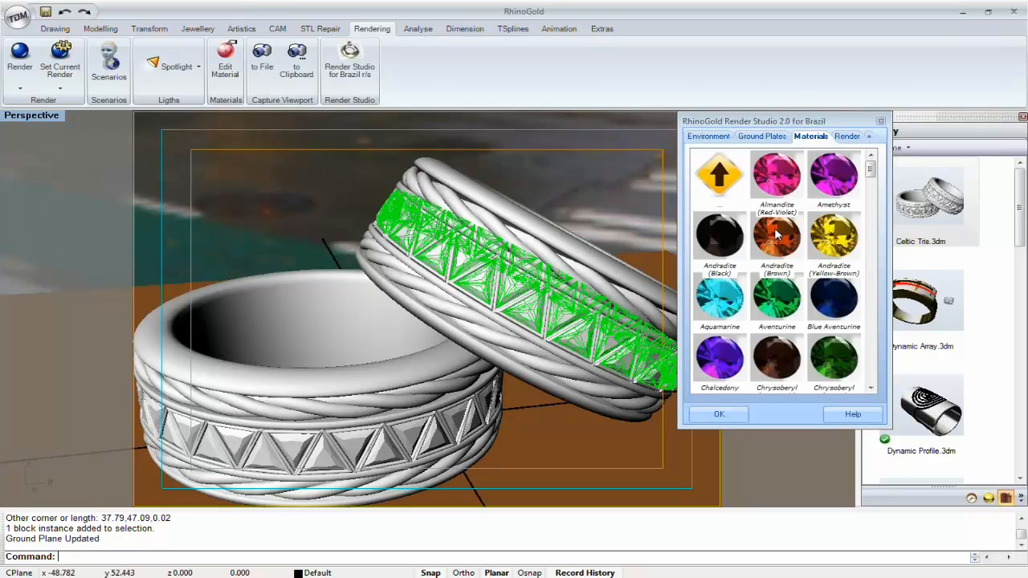
left_click_drag(867, 184, 870, 161)
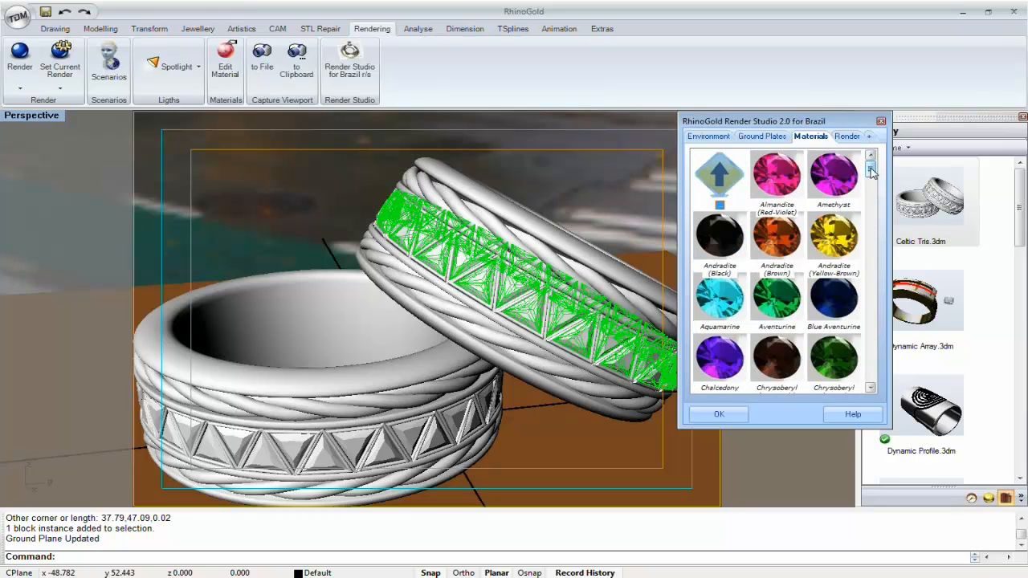
left_click_drag(871, 173, 870, 329)
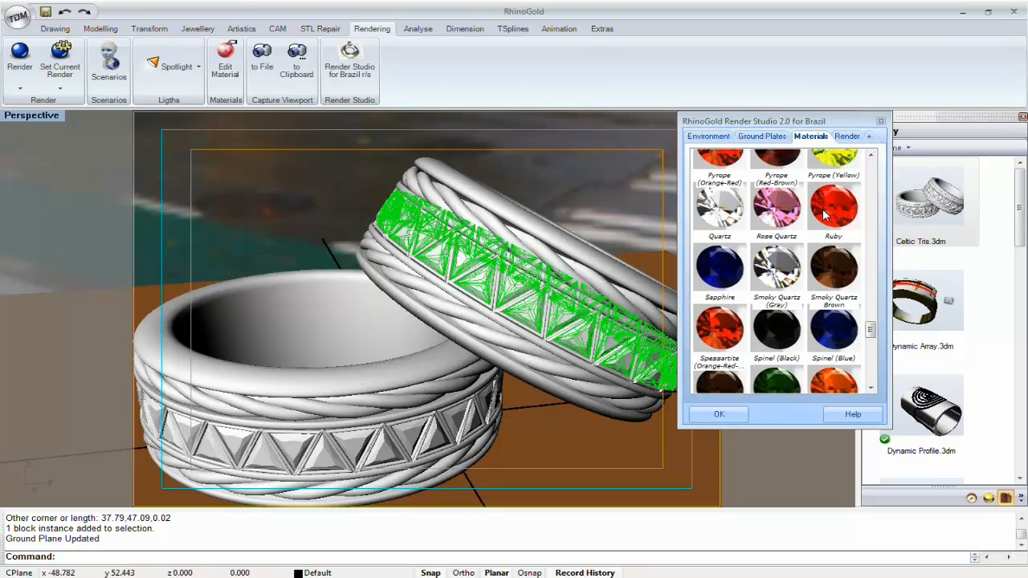
left_click(825, 216)
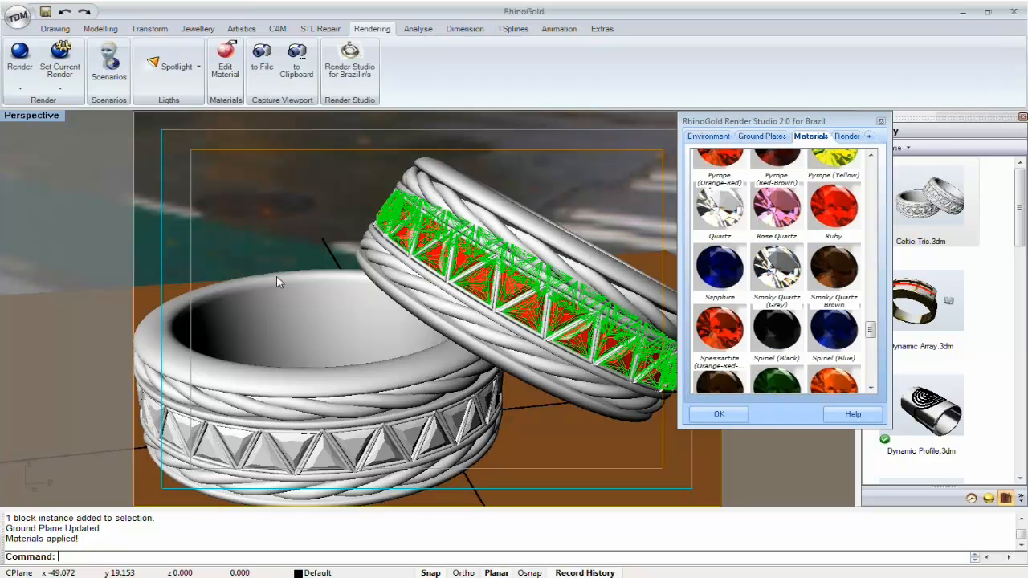
- Apply the Diamond gem material to the triangular stones of the ring lying flat
left_click(402, 482)
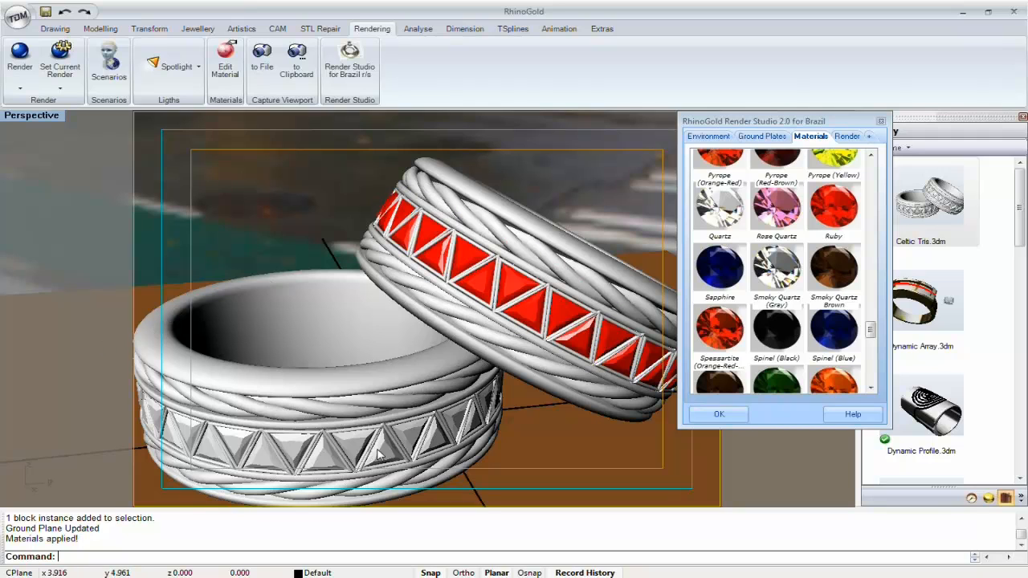
left_click(407, 485)
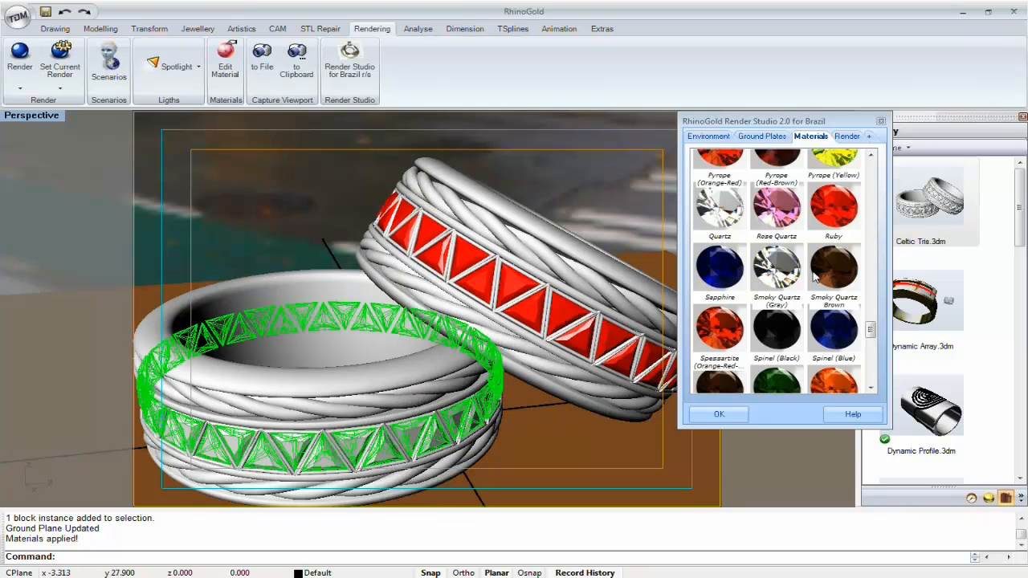
left_click_drag(869, 325, 884, 196)
left_click(720, 317)
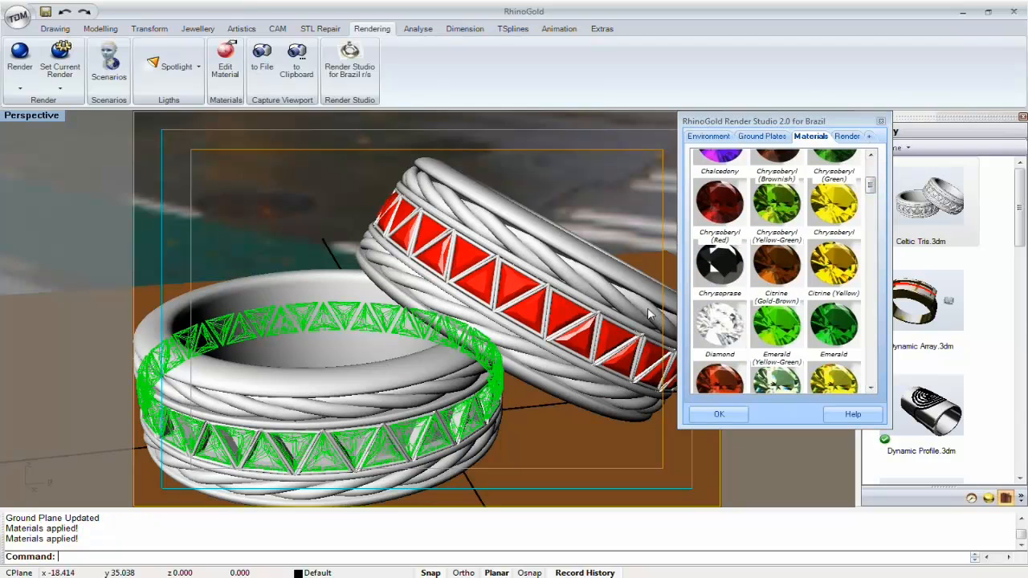
- Apply the White Gold Polish material from the Metal family to the metal body of the tilted ring
right_click_drag(361, 245, 416, 235)
left_click(417, 233)
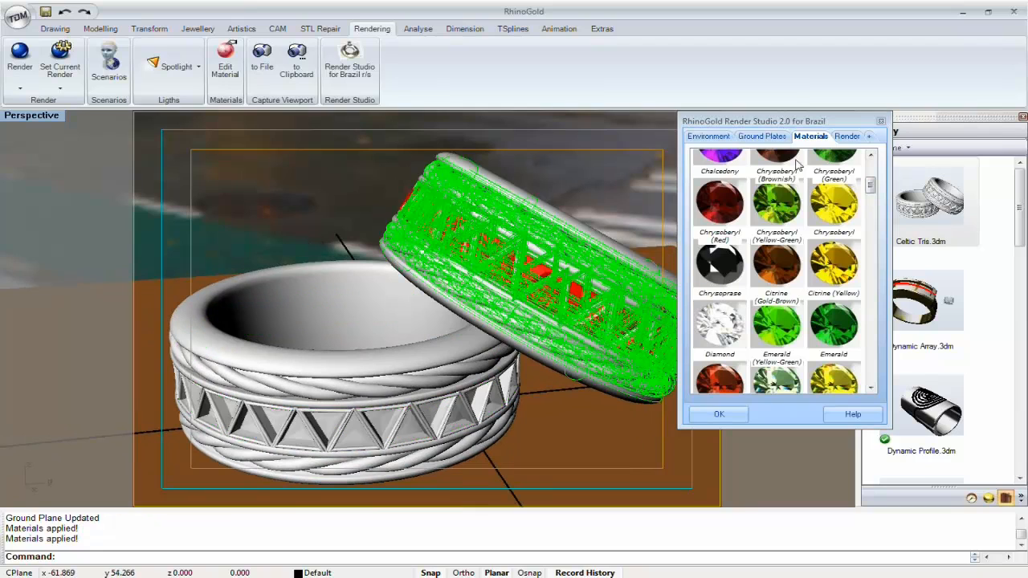
left_click_drag(872, 182, 869, 161)
left_click(709, 174)
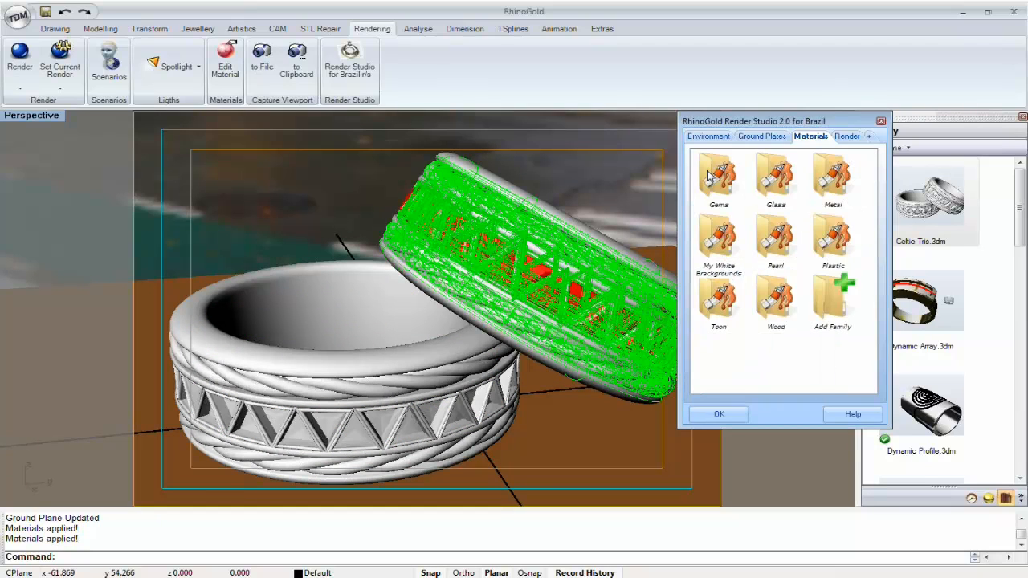
double_click(835, 183)
mouse_move(871, 193)
left_mouse_down()
mouse_move(868, 281)
mouse_move(869, 192)
left_mouse_up()
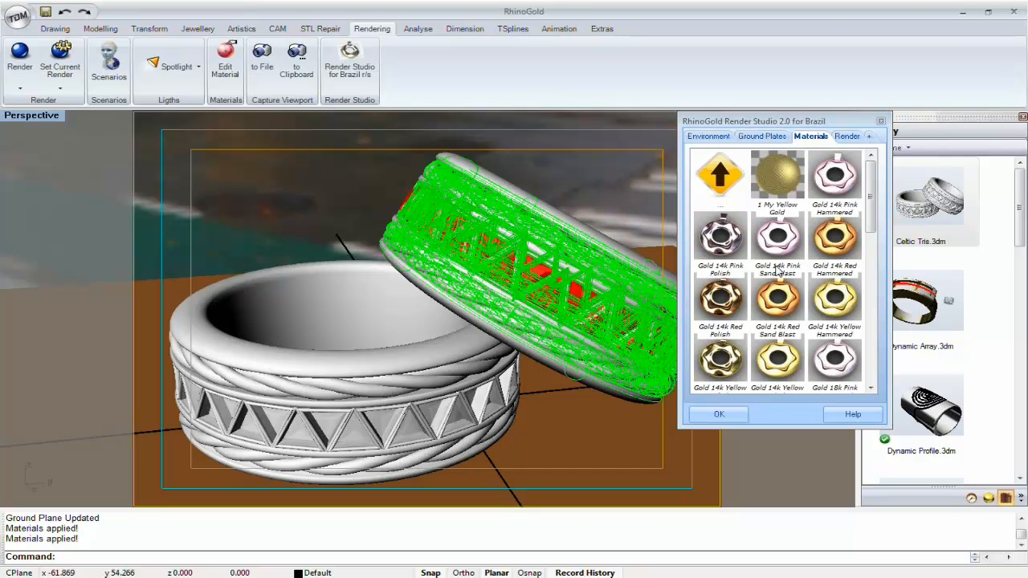
scroll(787, 254, "down", 2)
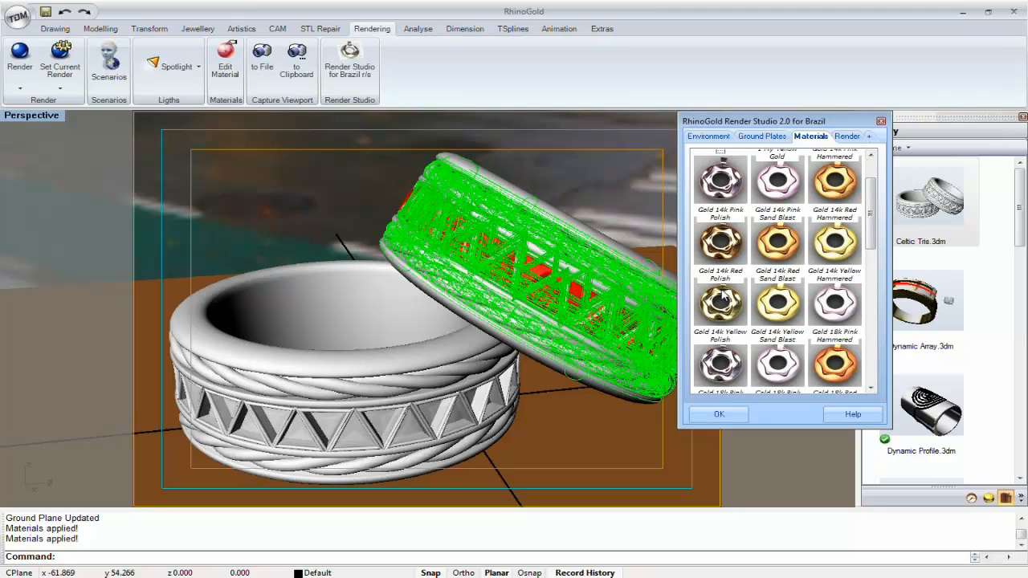
right_click_drag(641, 292, 647, 297)
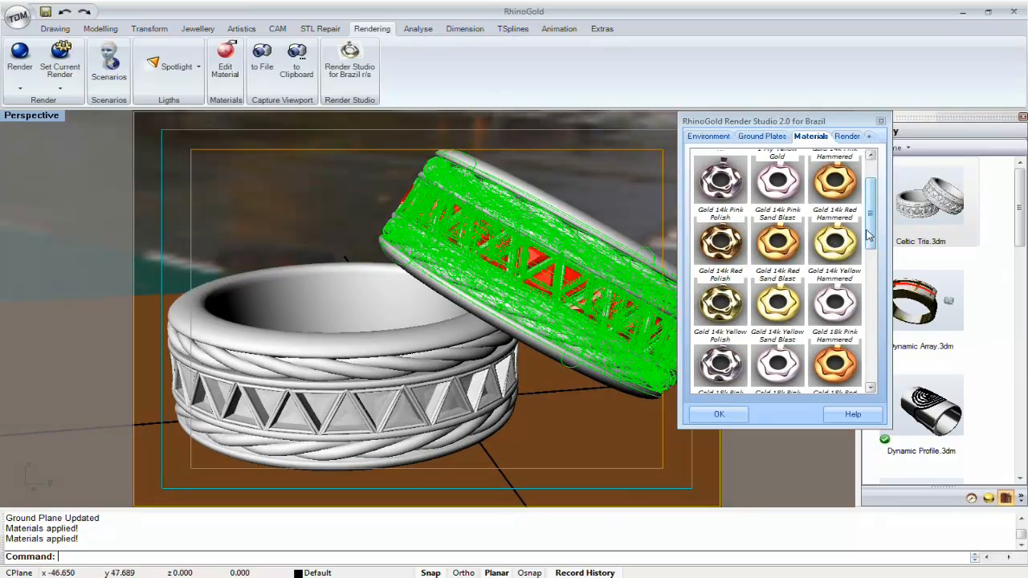
scroll(763, 291, "down", 5)
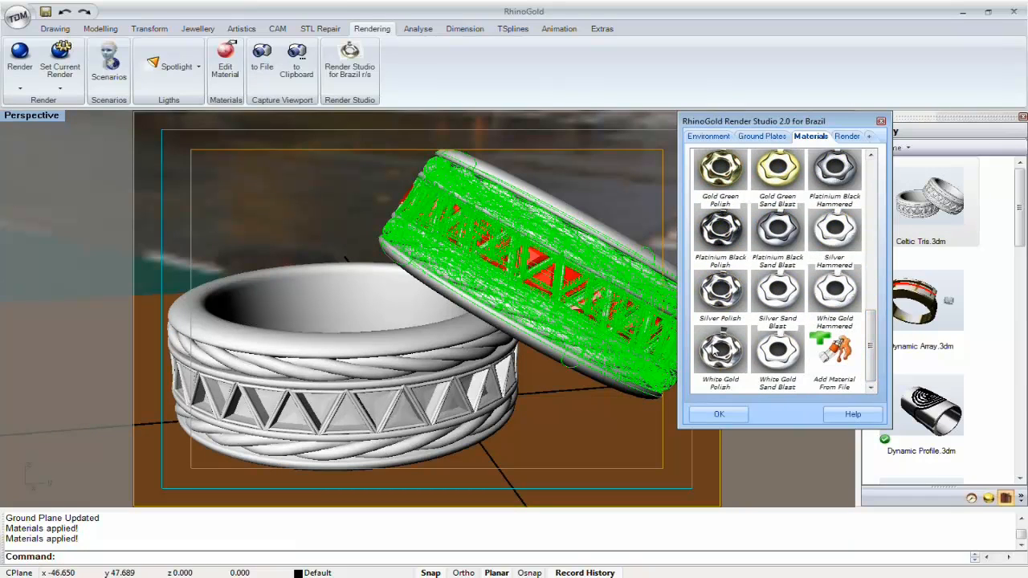
left_click(719, 349)
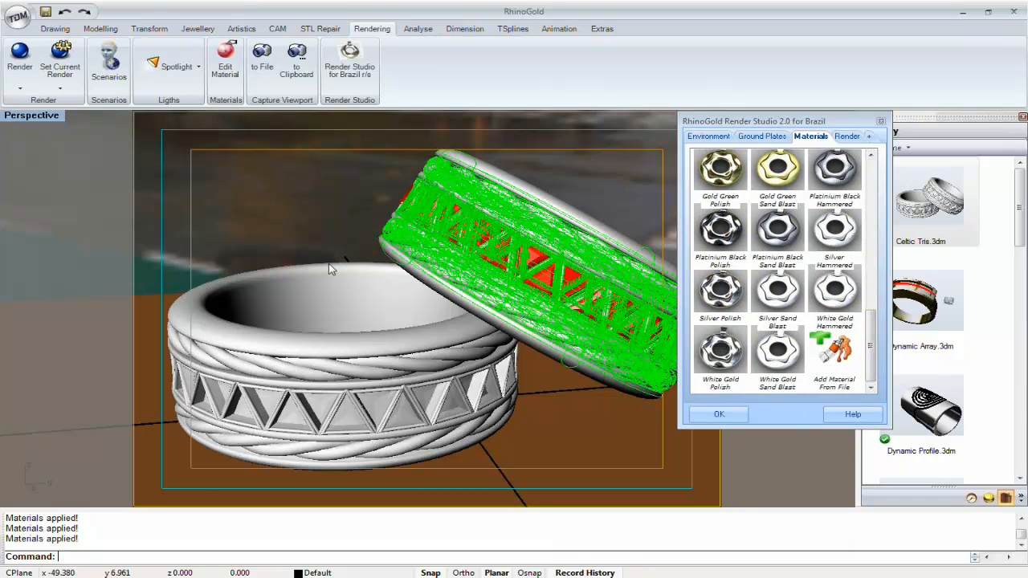
- Apply the Gold 14k Yellow Polish material to the metal body of the flat-lying ring and clear the selection
left_click(337, 273)
left_click_drag(872, 338, 881, 167)
left_click(719, 363)
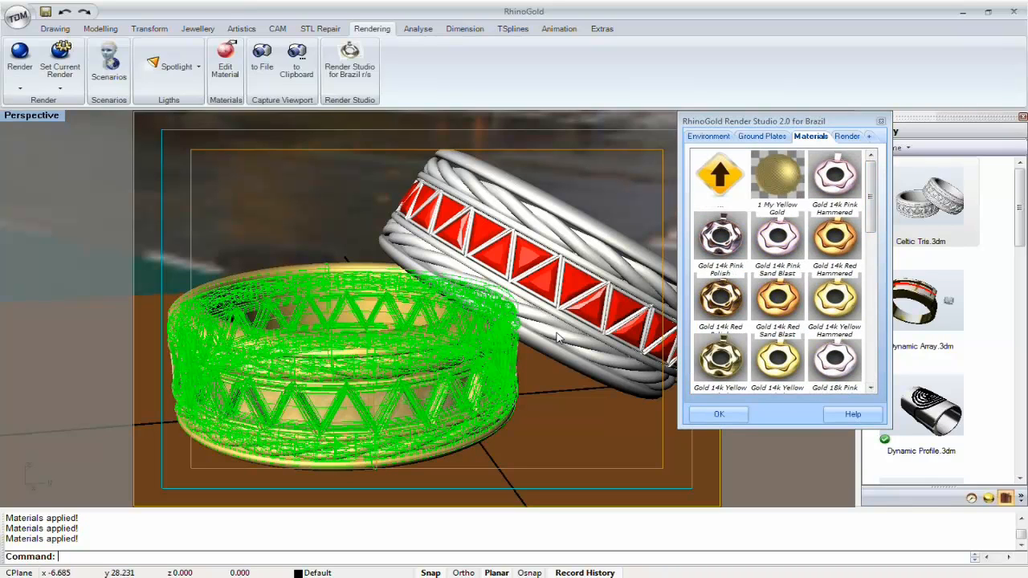
left_click(349, 234)
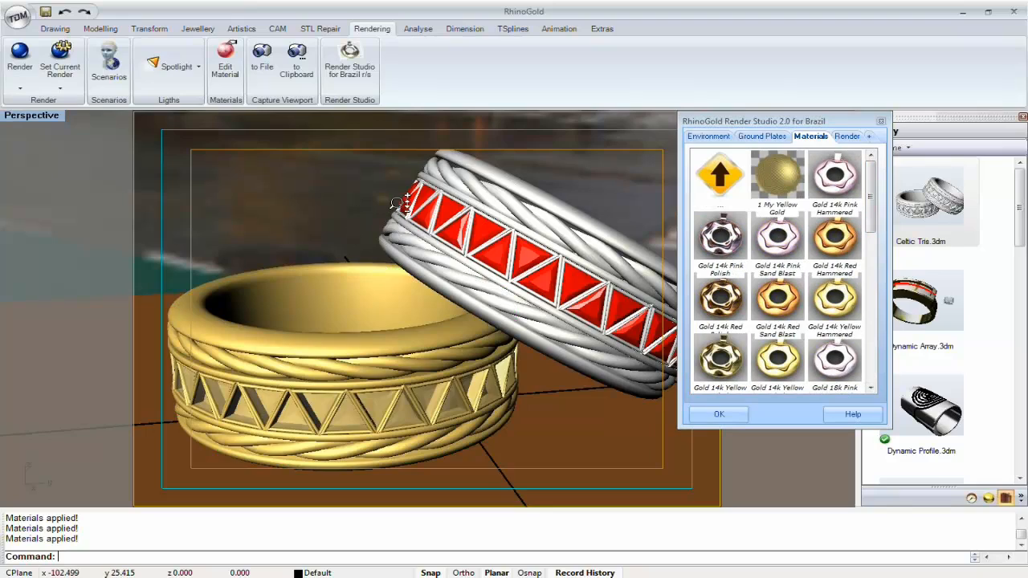
- Frame both rings in the perspective view and render them at 800x600 with the third render preset
scroll(393, 228, "down", 2)
scroll(393, 229, "up", 4)
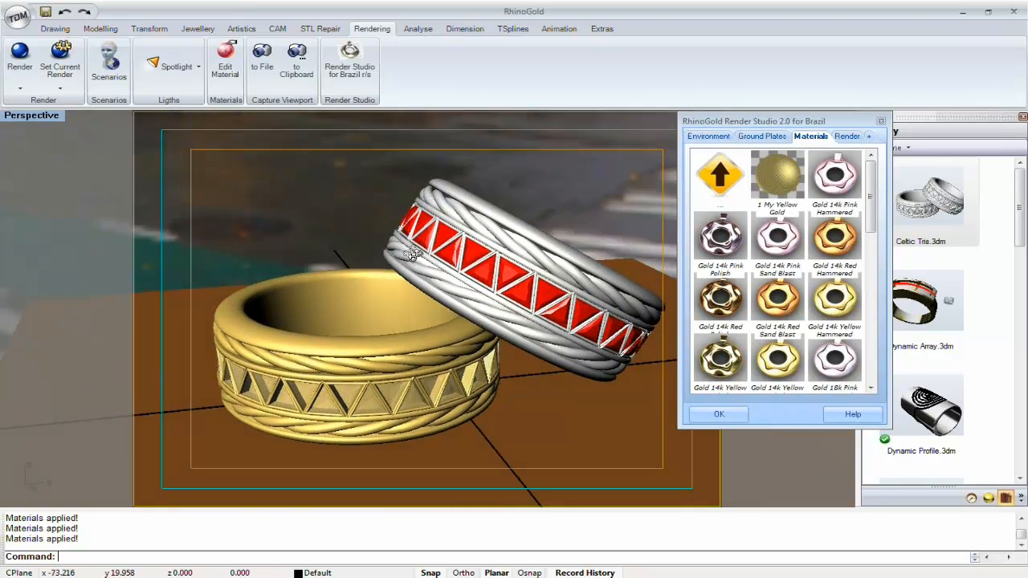
right_click_drag(395, 249, 398, 263)
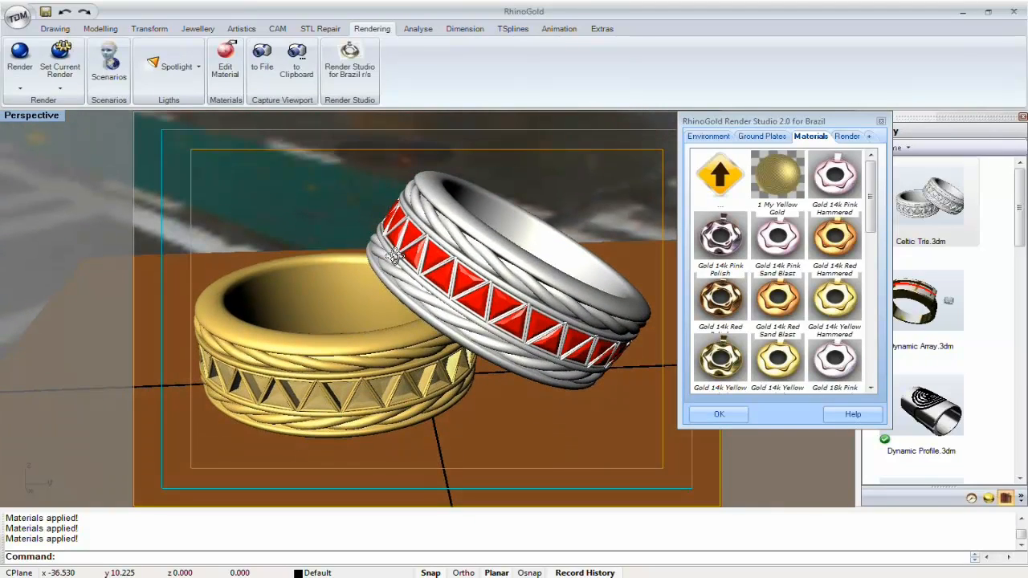
left_click(846, 136)
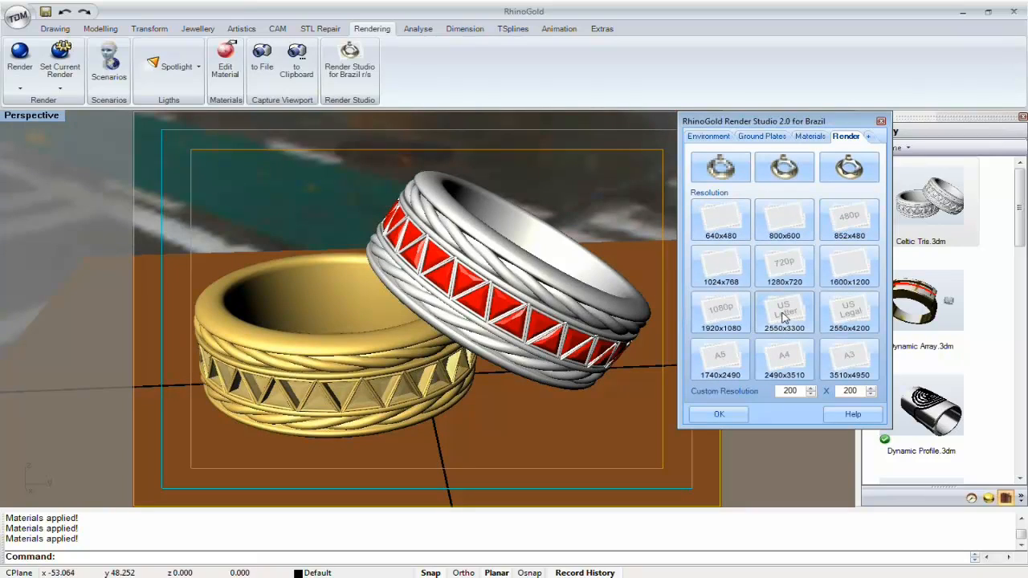
double_click(791, 391)
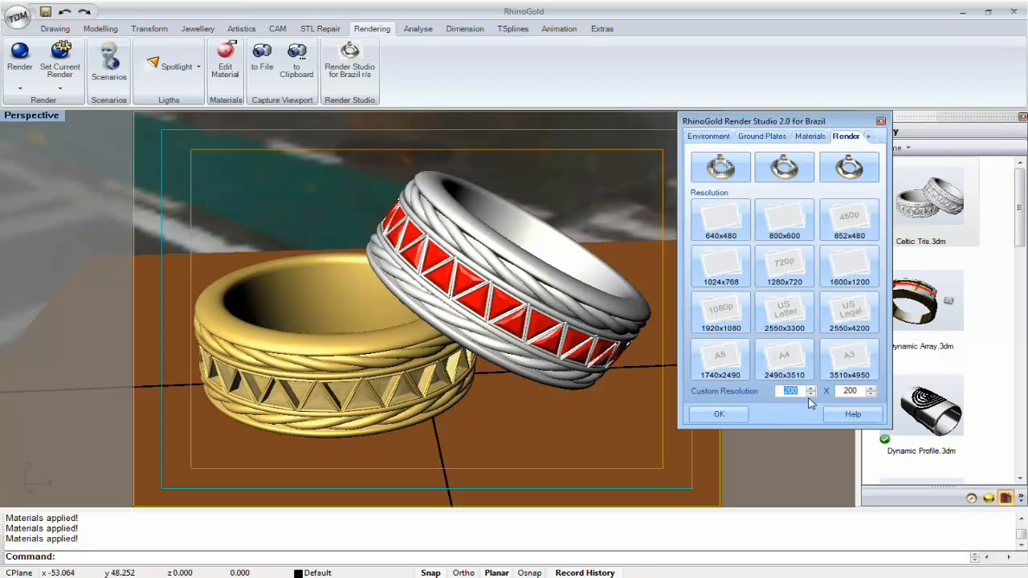
left_click(793, 226)
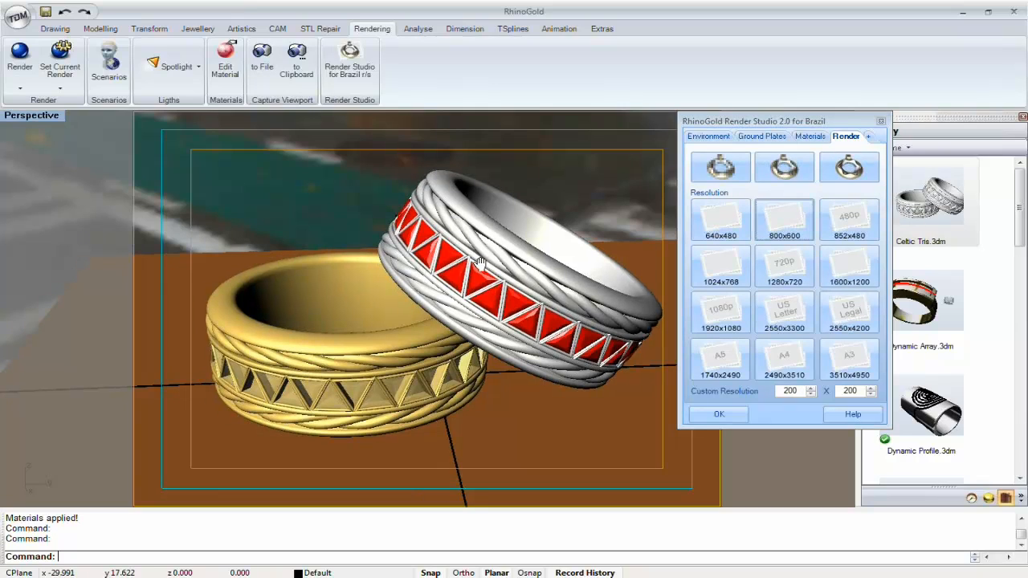
left_click(848, 166)
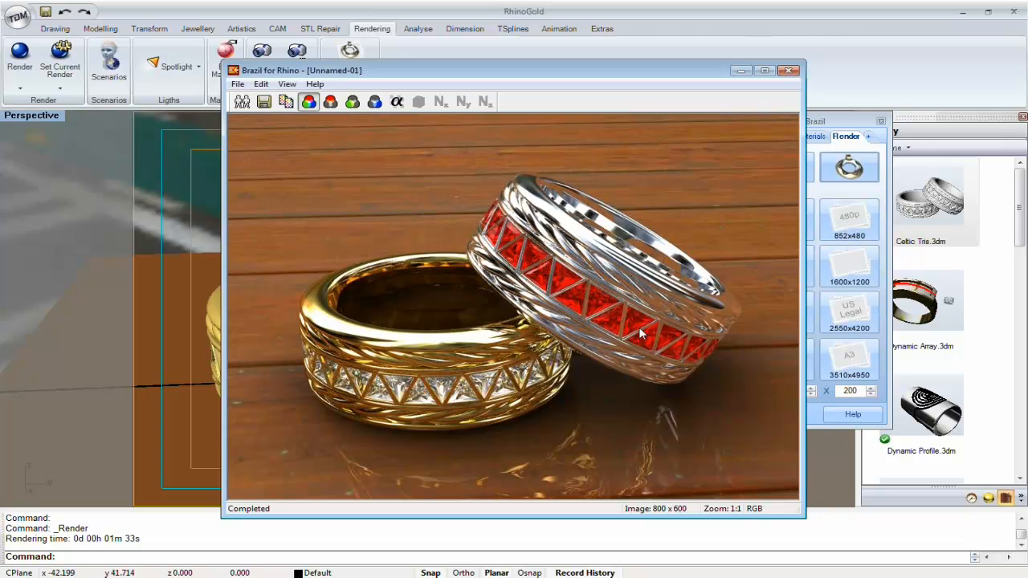
- Inspect the finished rendering of the two rings on the wood ground, and close the render window
left_click_drag(426, 71, 370, 118)
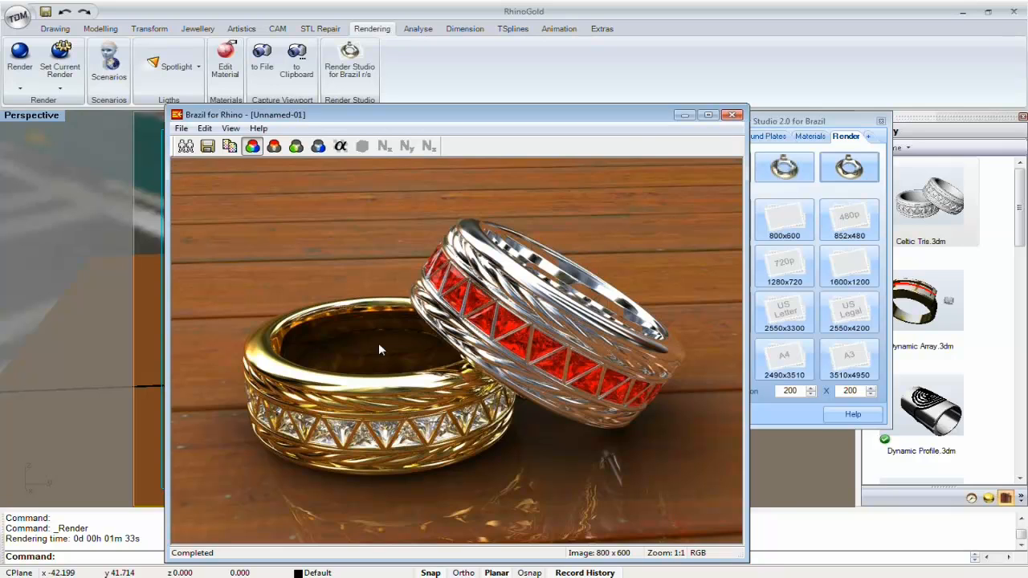
left_click_drag(634, 119, 632, 34)
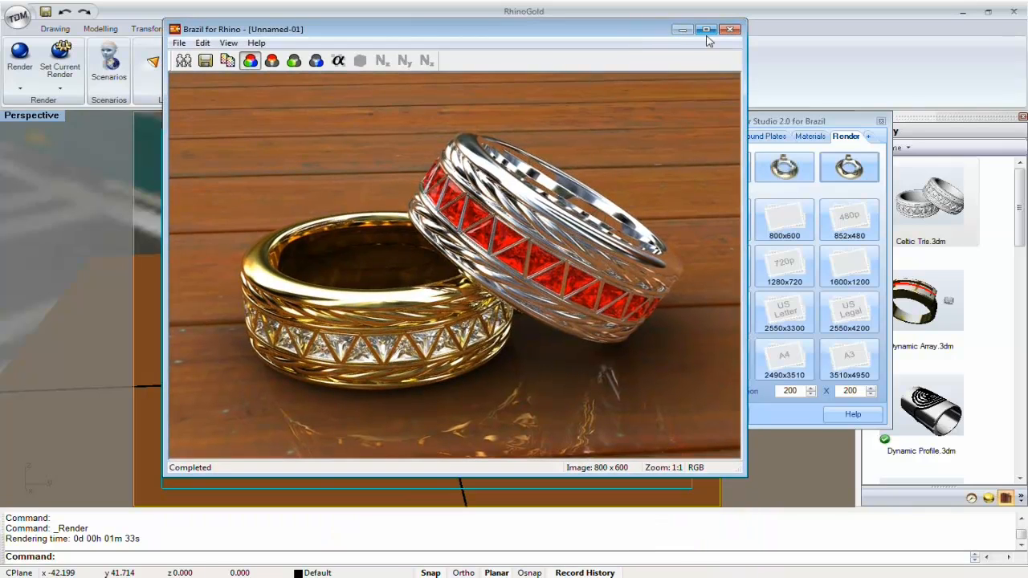
left_click(729, 29)
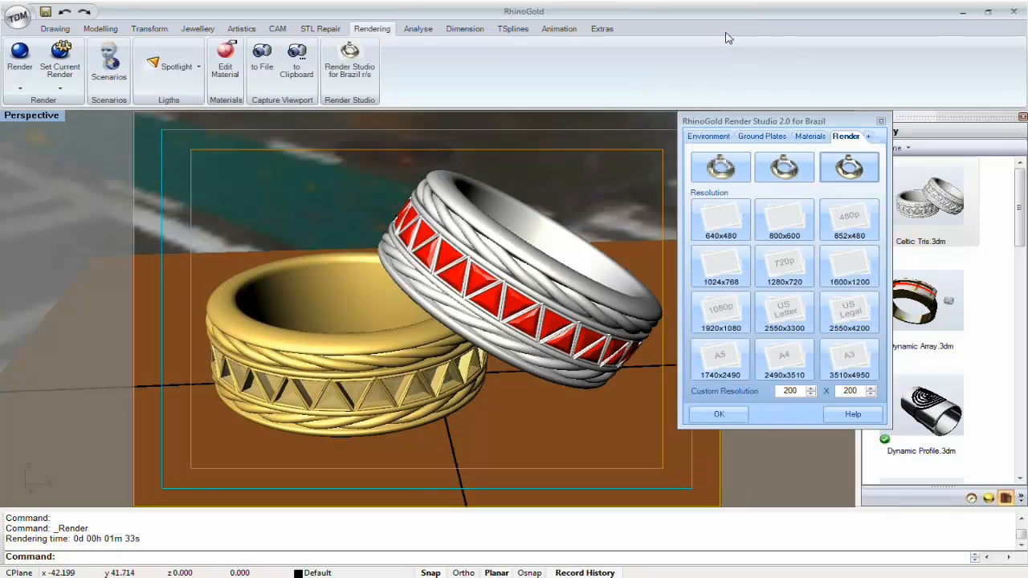
- Switch to PowerPoint and present the slides from Render Studio through the Animation Studio description slide
key("alt+Tab")
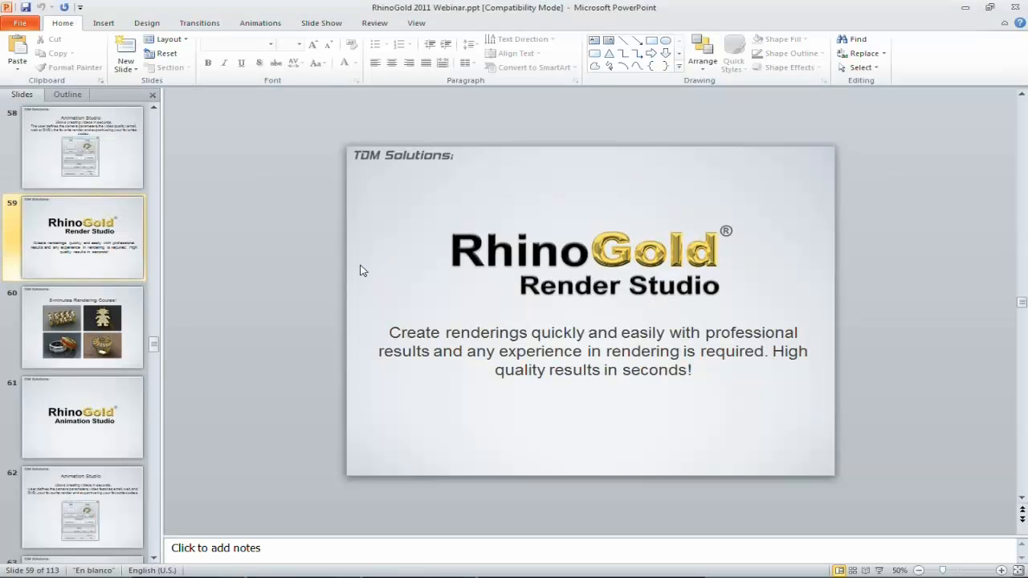
left_click(879, 570)
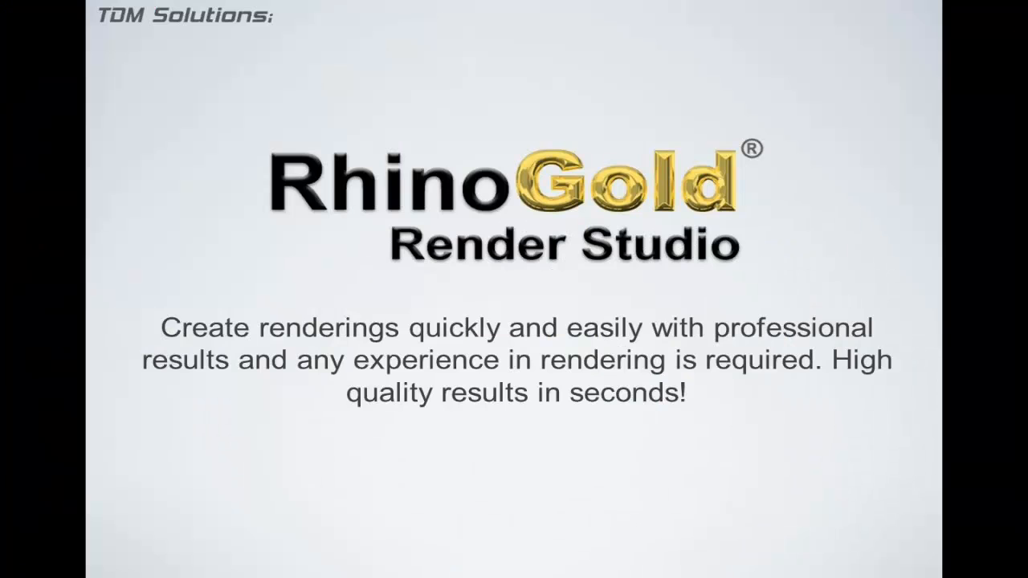
left_click(728, 455)
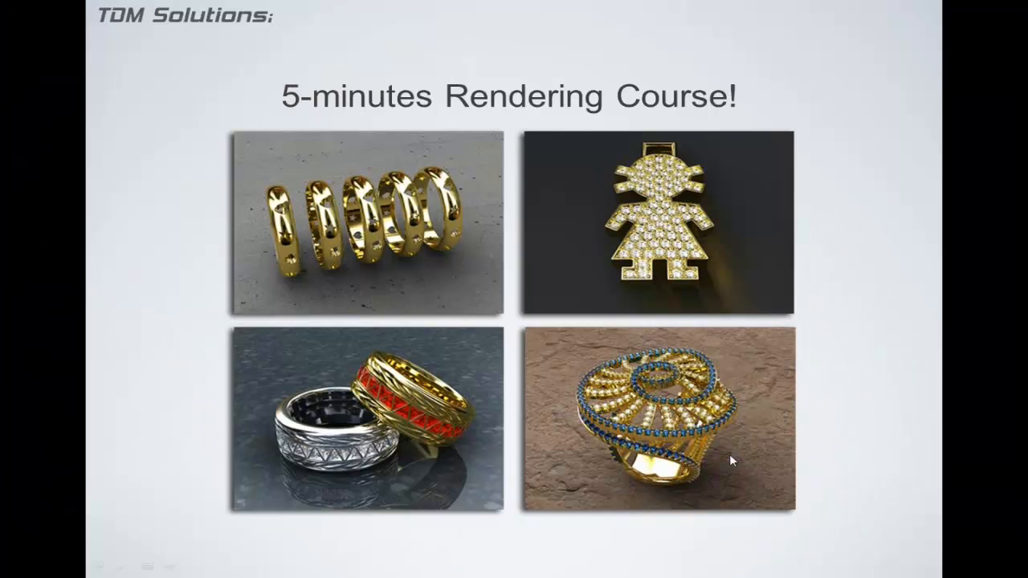
left_click(729, 455)
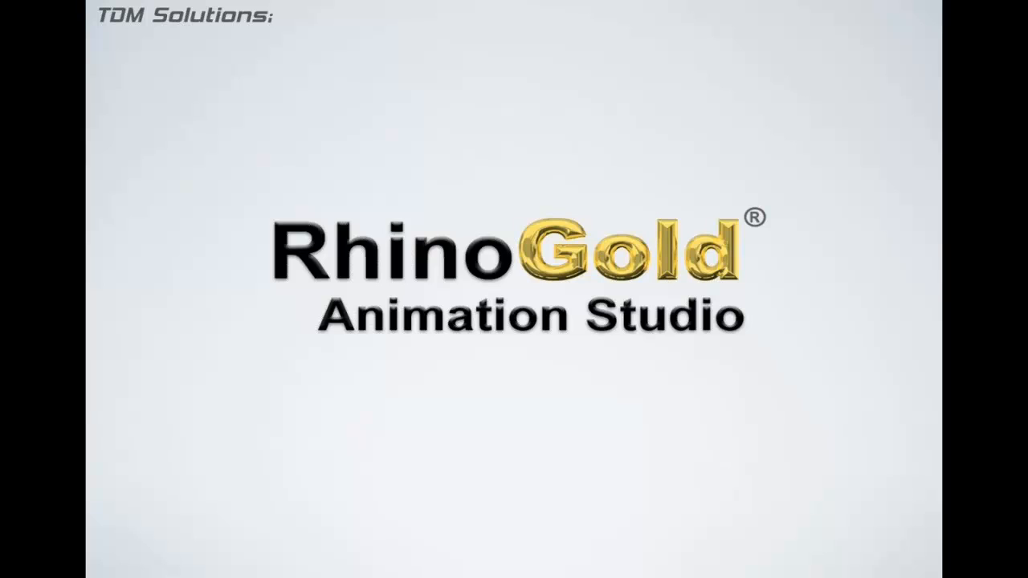
left_click(706, 456)
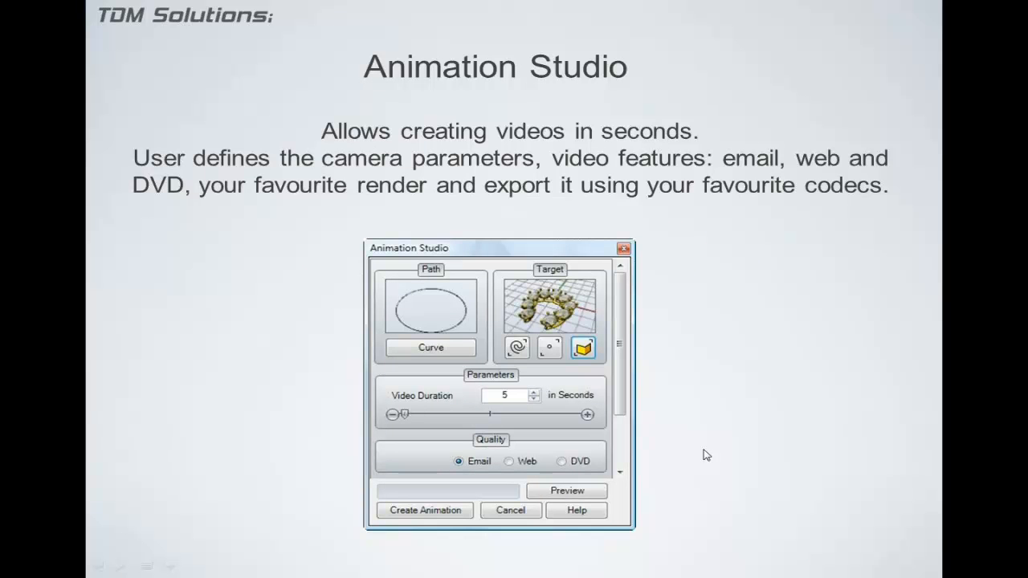